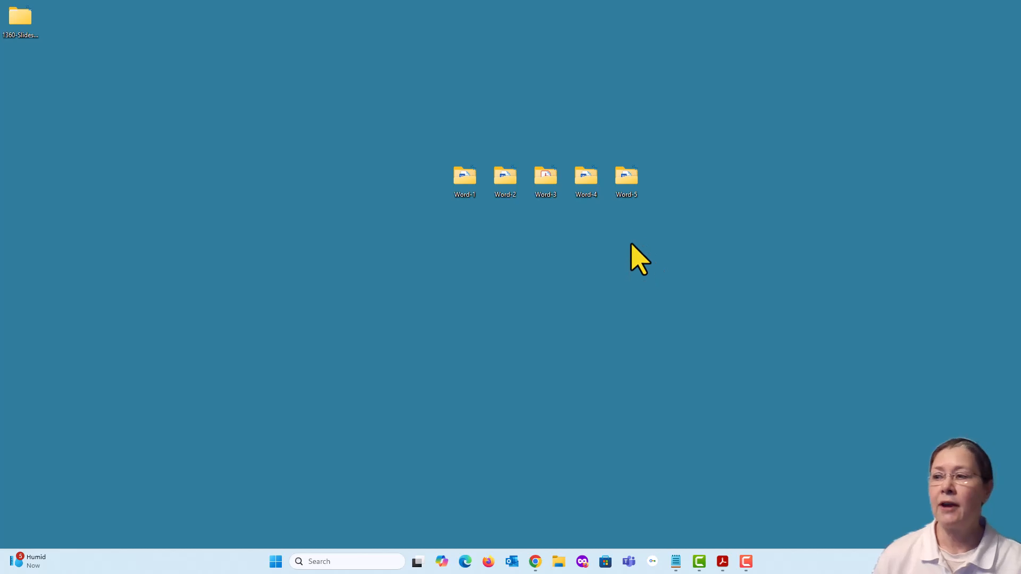
# Open the Word-5 folder and the Alternate Assessments solution PDF, and review its cover page, table of contents and Introduction heading
pyautogui.doubleClick(625, 183)
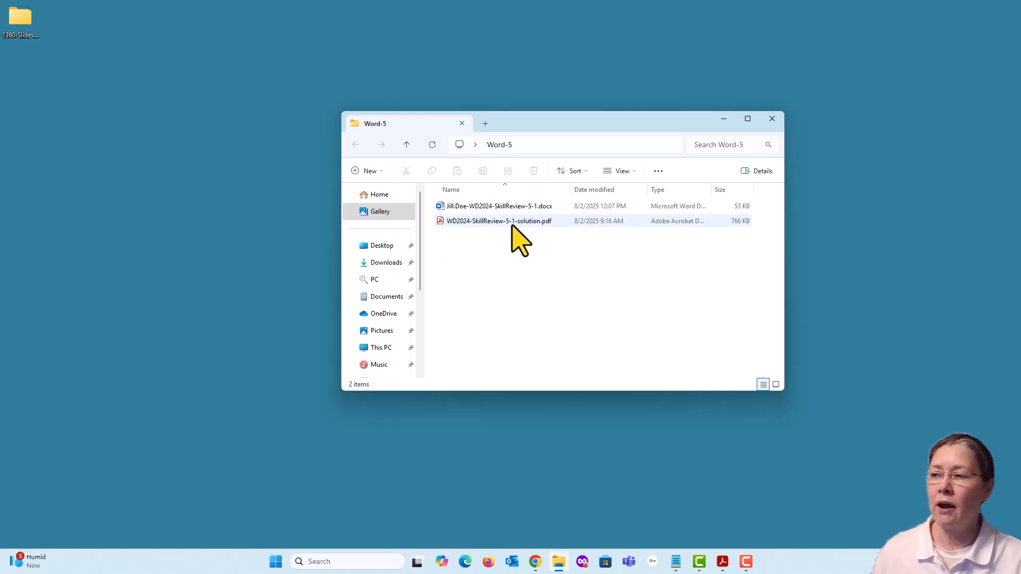
pyautogui.click(747, 562)
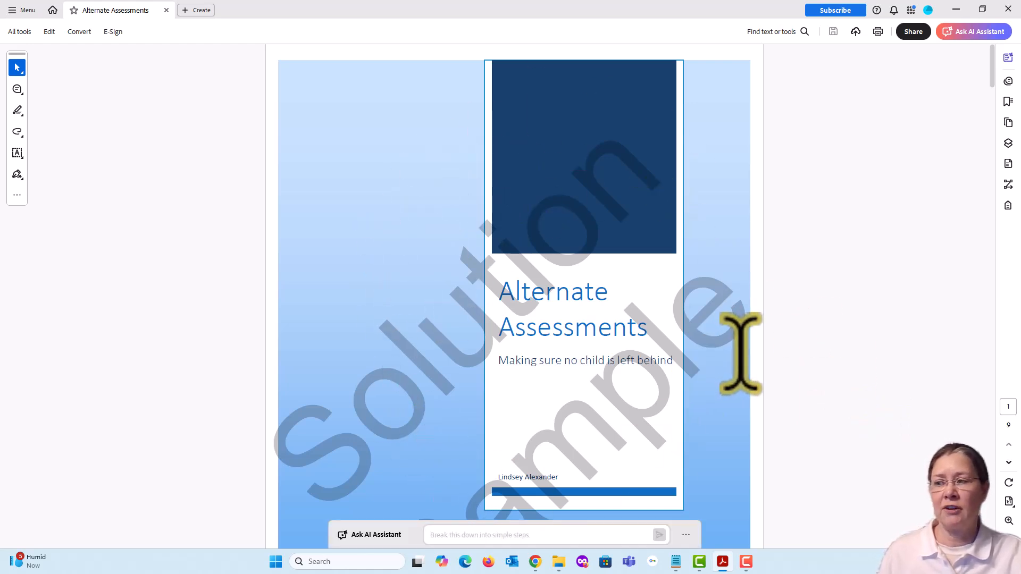
pyautogui.scroll(-3, 775, 372)
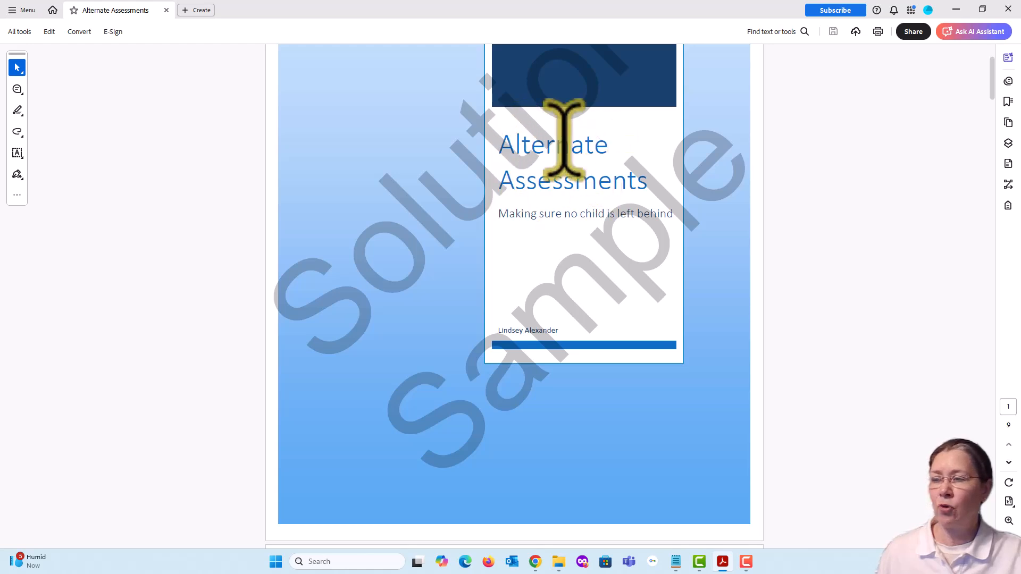
pyautogui.scroll(-10, 814, 362)
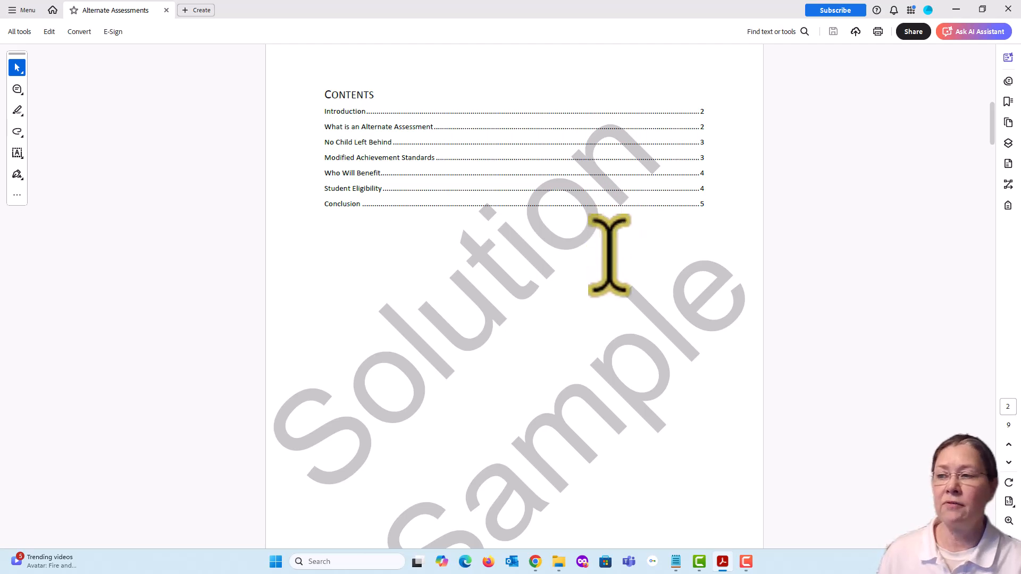
pyautogui.scroll(-10, 608, 250)
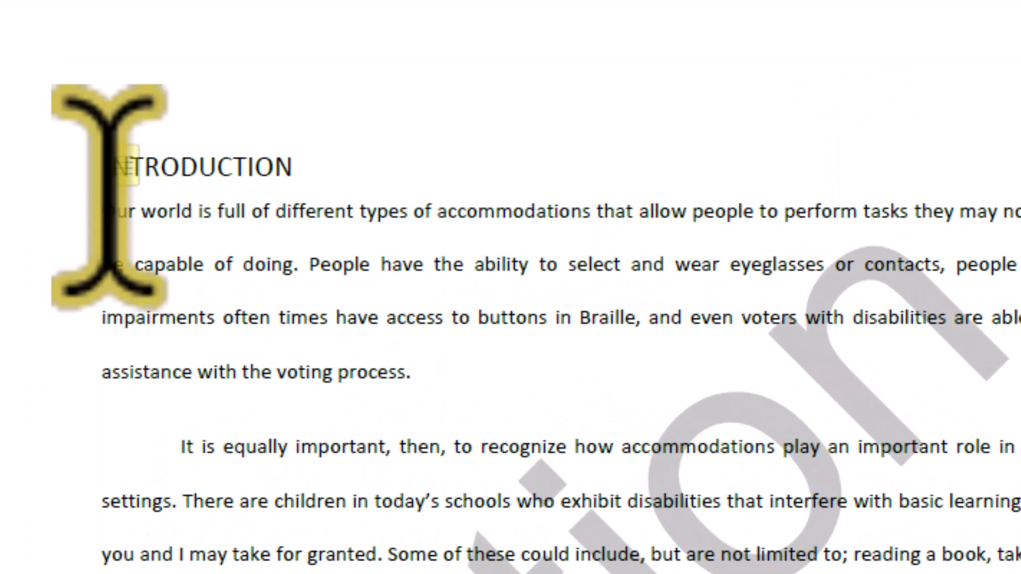
pyautogui.moveTo(107, 149)
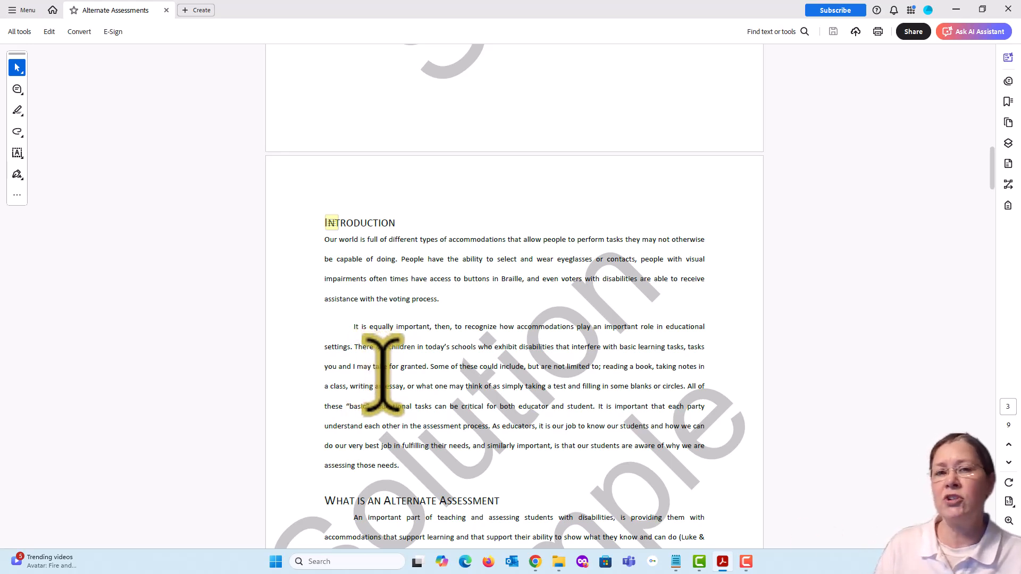
# Examine the 2022 in-text citation in the first sentence under "What is an Alternate Assessment"
pyautogui.scroll(-5, 393, 367)
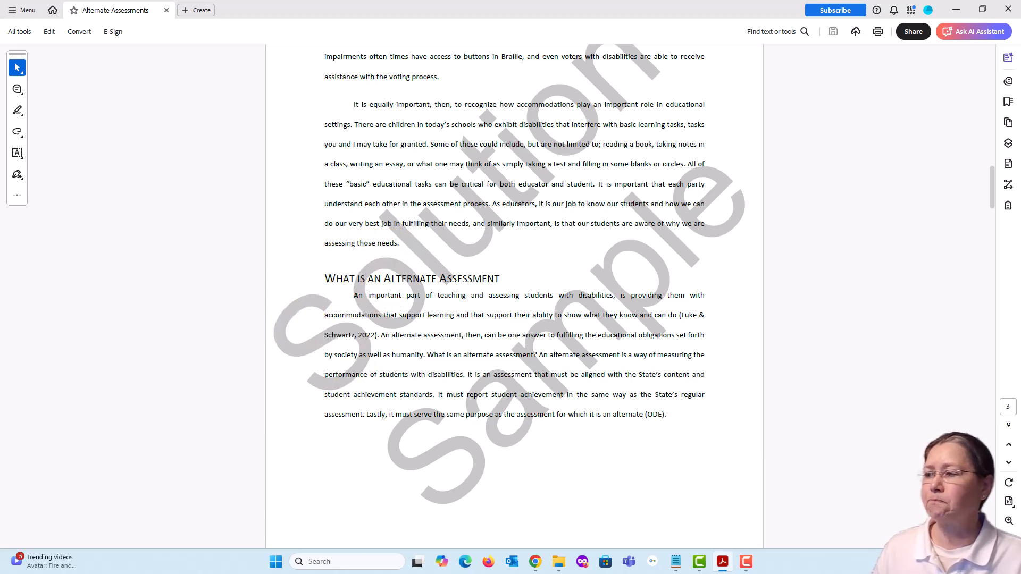
pyautogui.scroll(3, 331, 128)
pyautogui.scroll(-5, 331, 128)
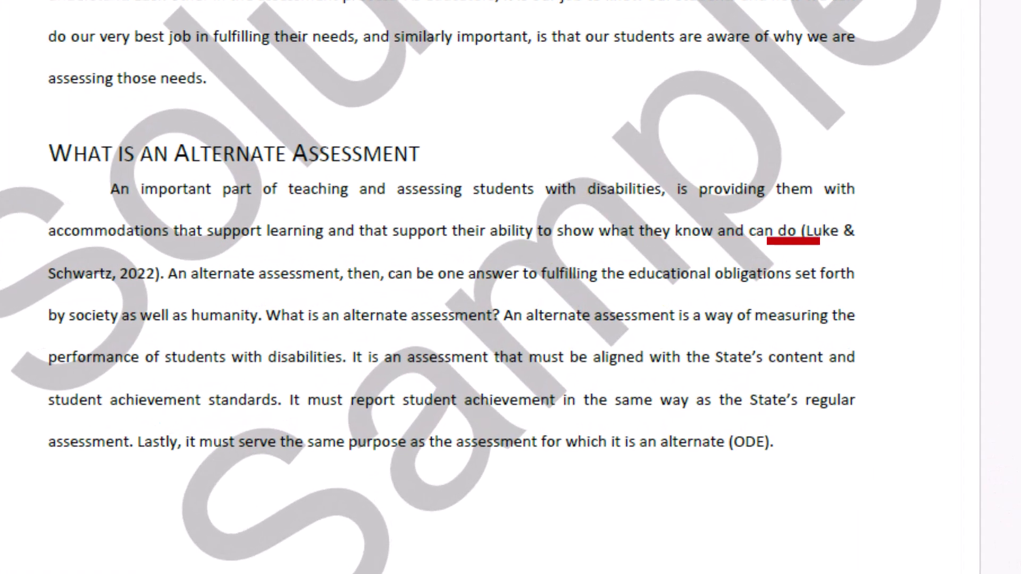
pyautogui.moveTo(802, 231); pyautogui.dragTo(160, 275)
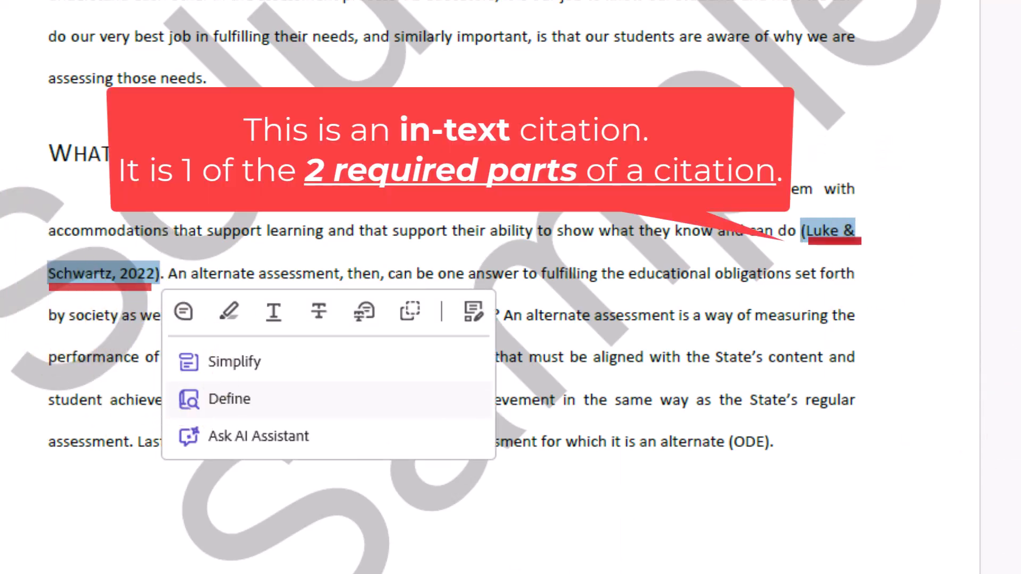
pyautogui.click(112, 196)
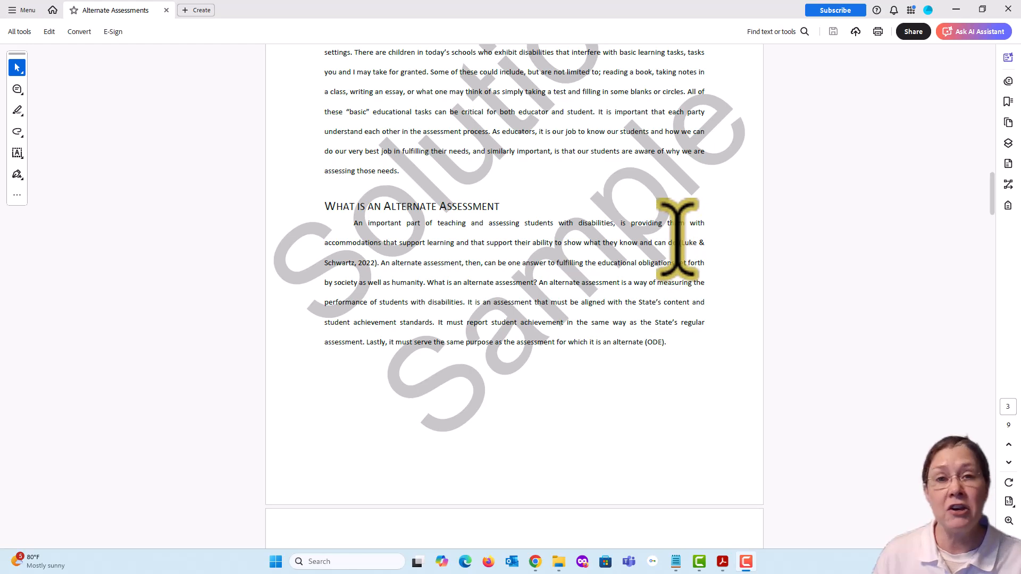
pyautogui.moveTo(680, 243); pyautogui.dragTo(367, 261)
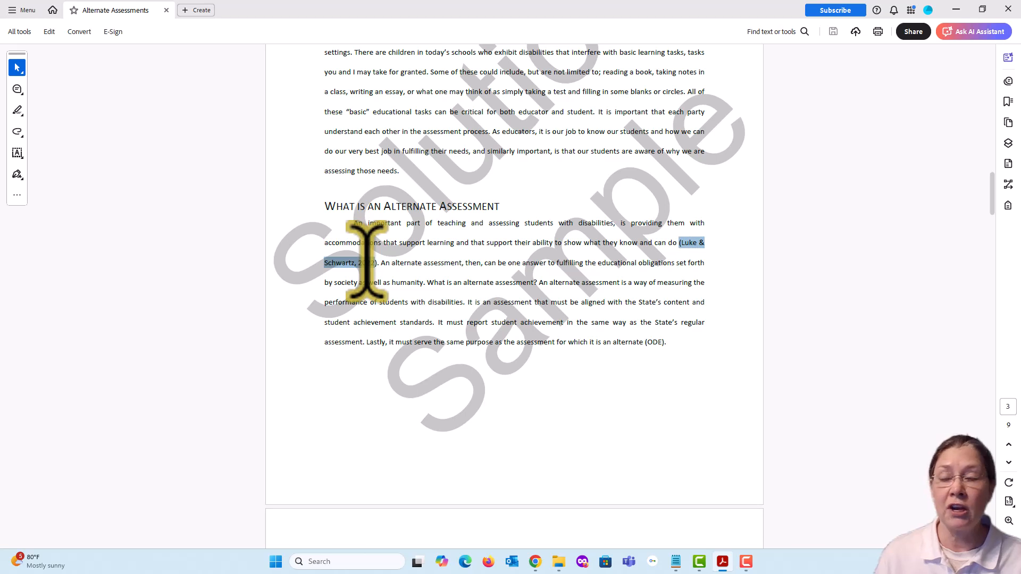
pyautogui.rightClick(367, 260)
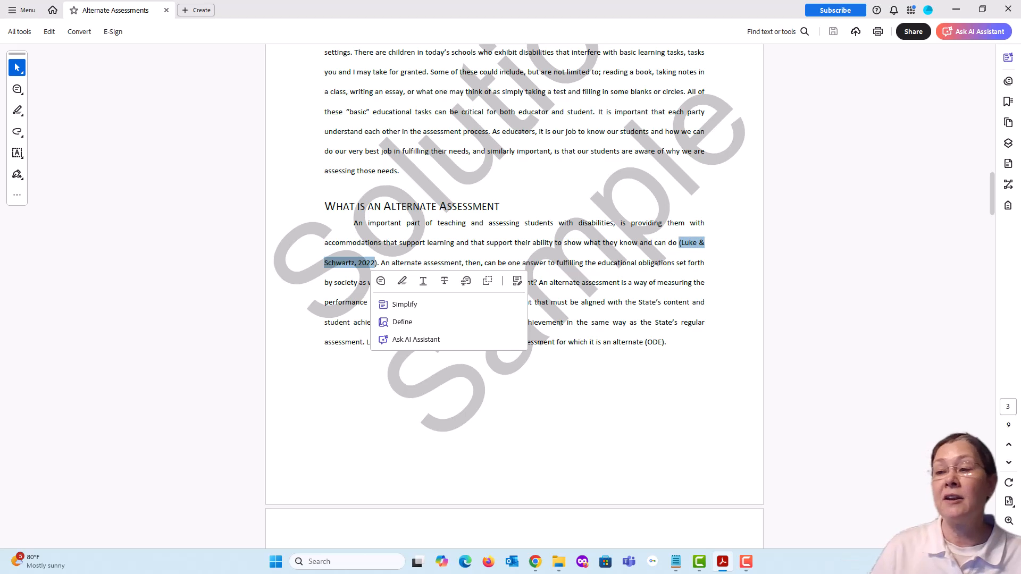
pyautogui.click(743, 289)
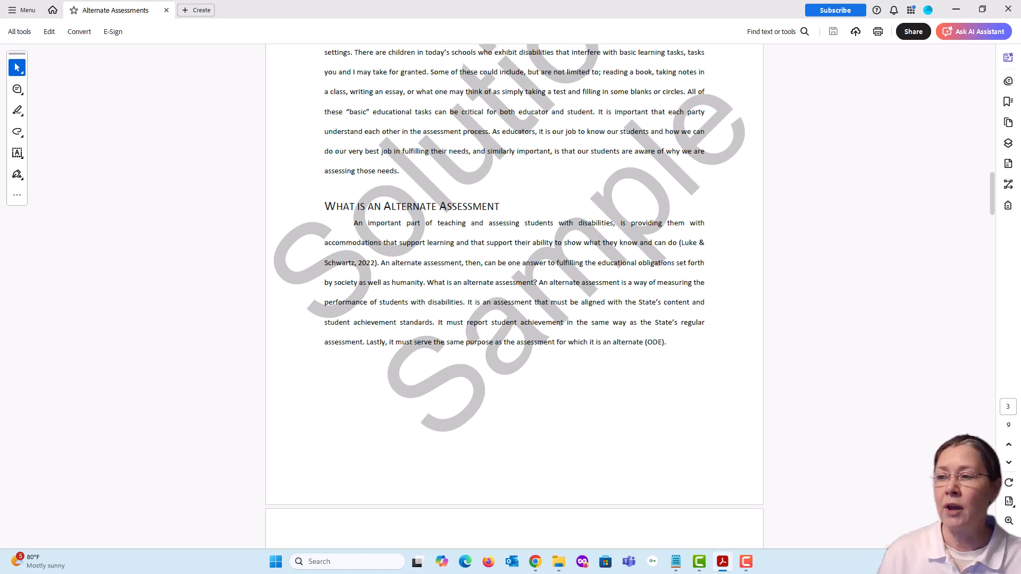
pyautogui.click(683, 246)
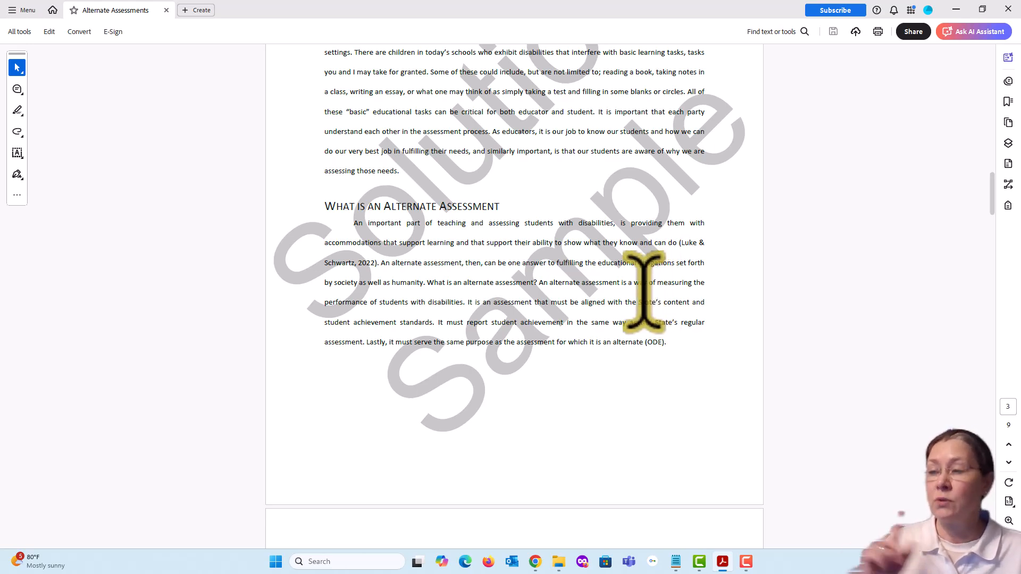
# Go to the Works Cited page of the solution PDF and examine its heading
pyautogui.scroll(-10, 644, 292)
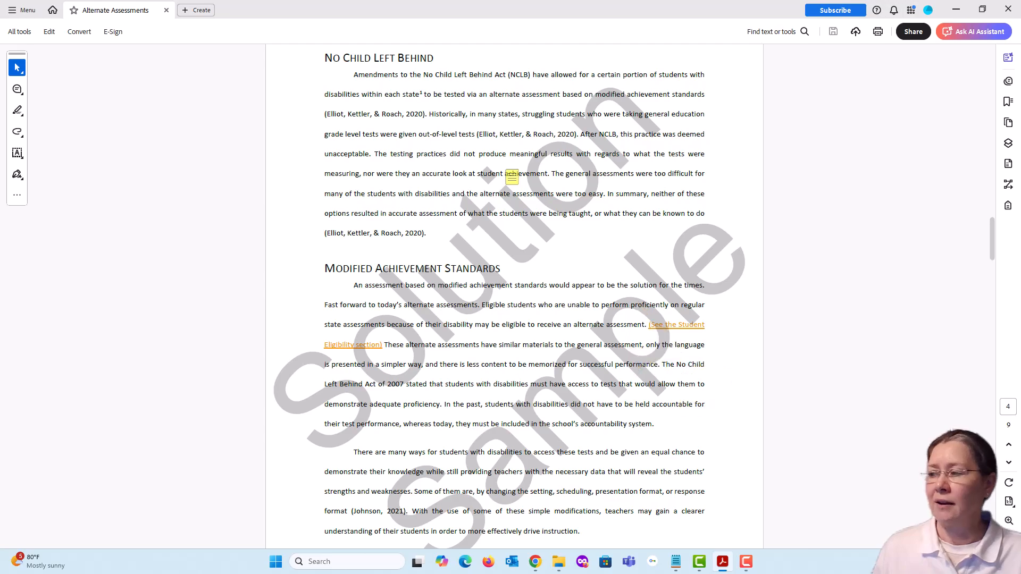
pyautogui.scroll(-20, 512, 177)
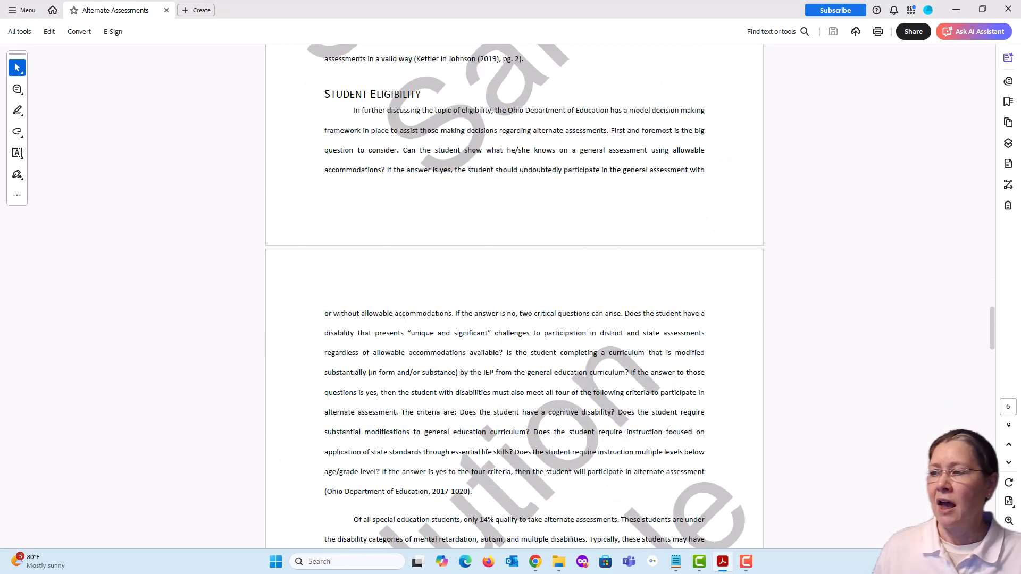
pyautogui.scroll(-20, 515, 296)
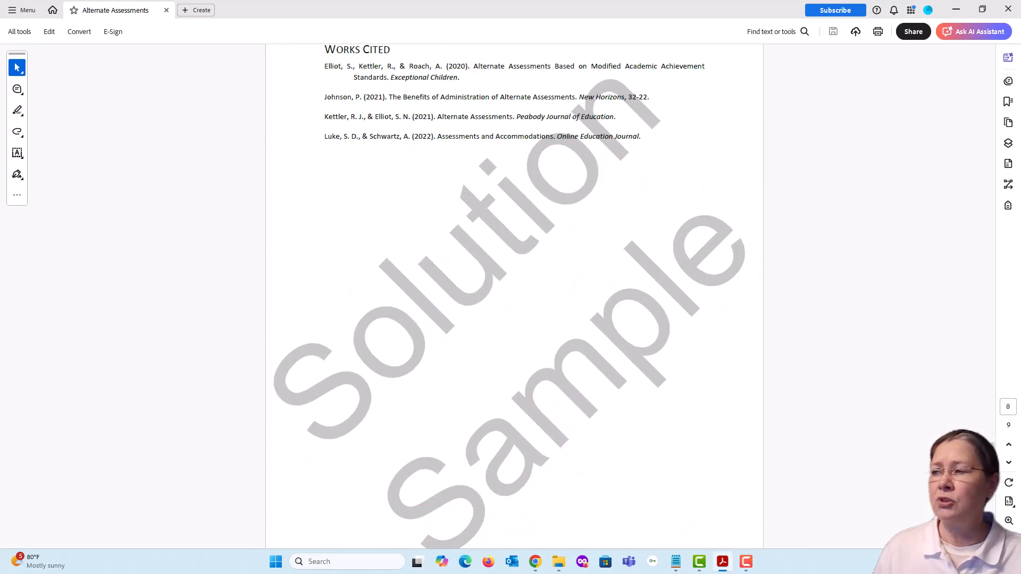
pyautogui.scroll(5, 514, 296)
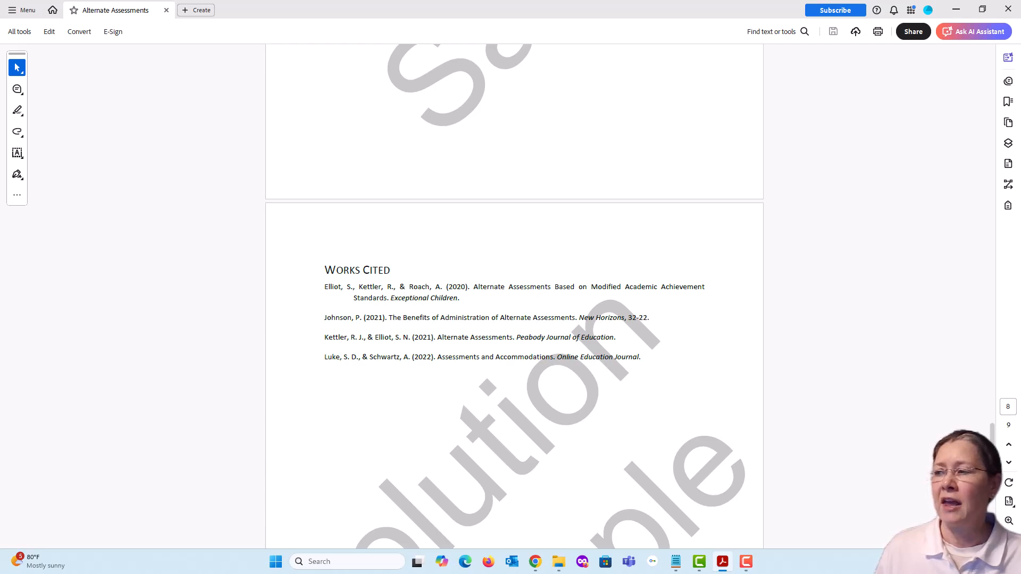
pyautogui.tripleClick(324, 270)
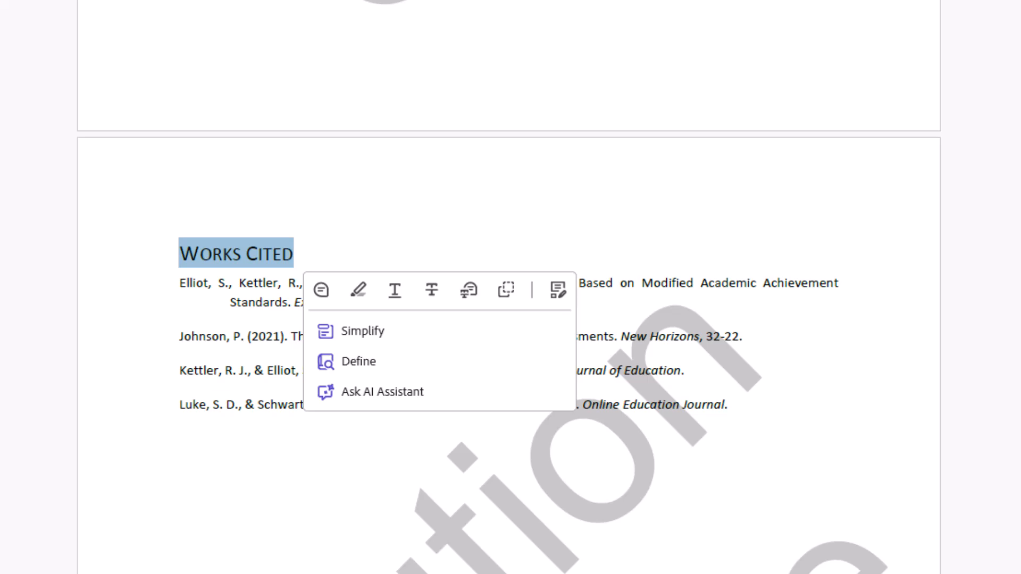
pyautogui.click(46, 401)
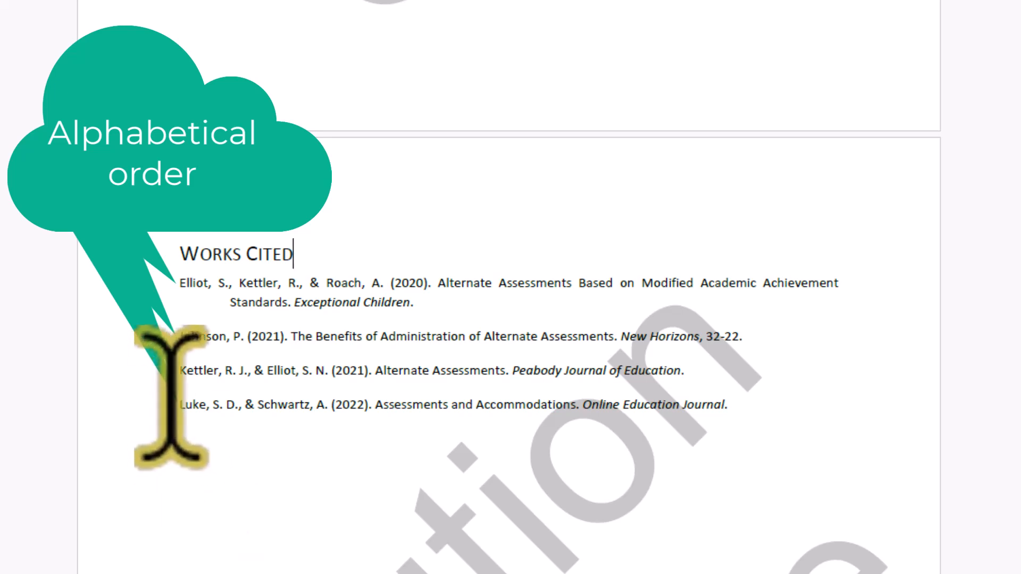
# Examine the authors, the title "Assessments and Accommodations" and the journal name in the last Works Cited entry
pyautogui.moveTo(180, 405); pyautogui.dragTo(314, 406)
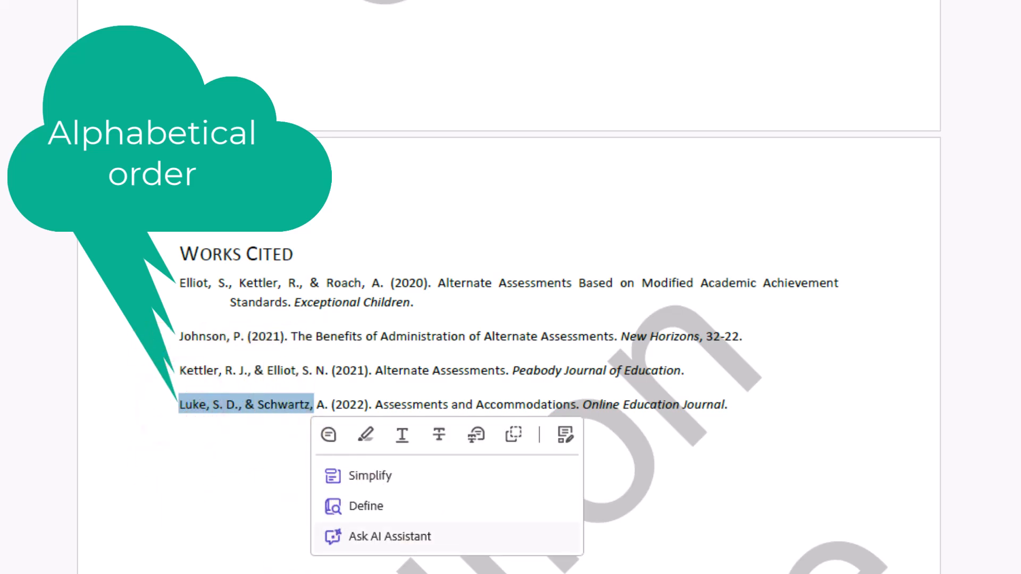
pyautogui.click(165, 509)
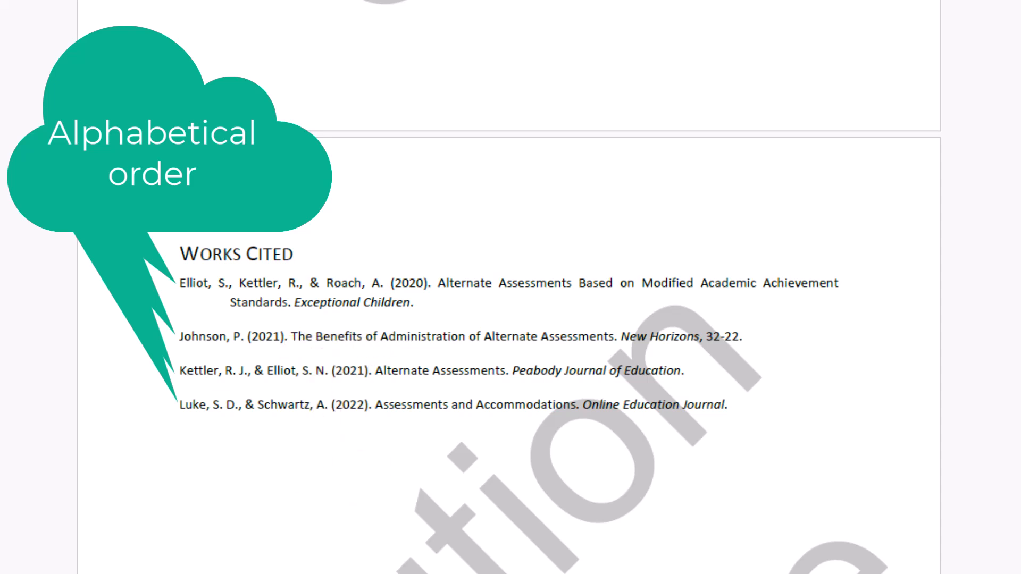
pyautogui.moveTo(375, 405); pyautogui.dragTo(577, 406)
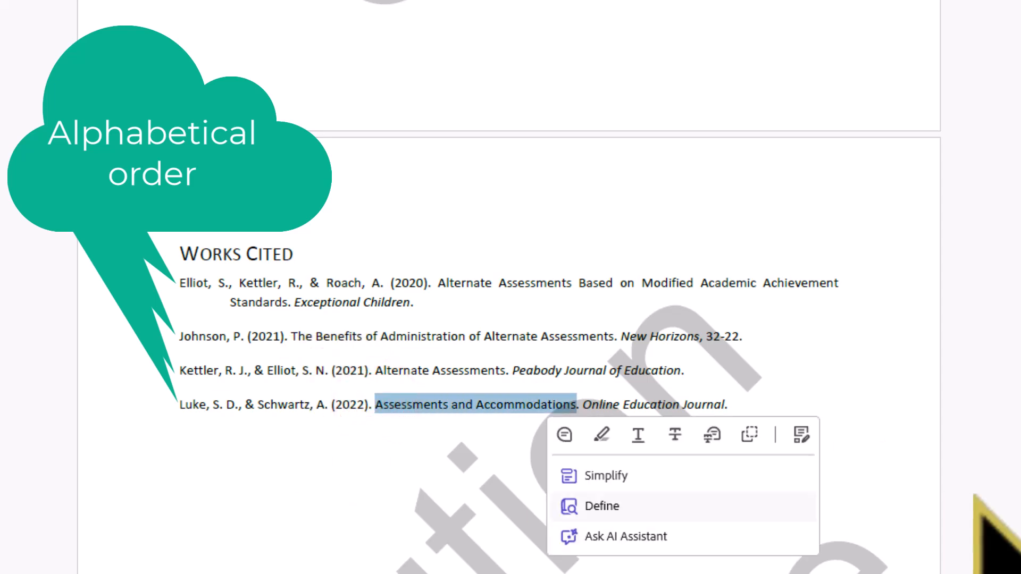
pyautogui.click(934, 430)
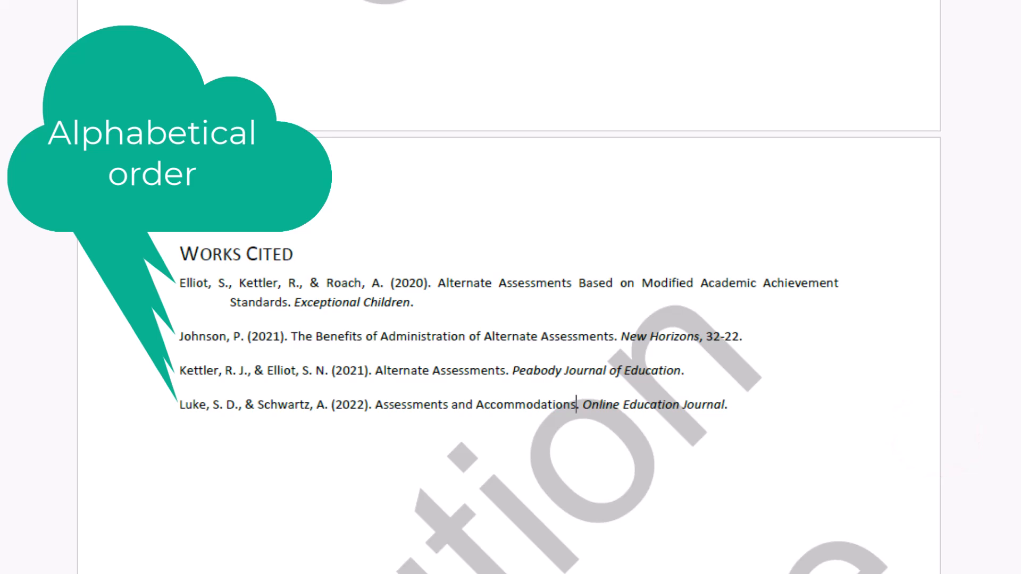
pyautogui.moveTo(583, 405); pyautogui.dragTo(725, 405)
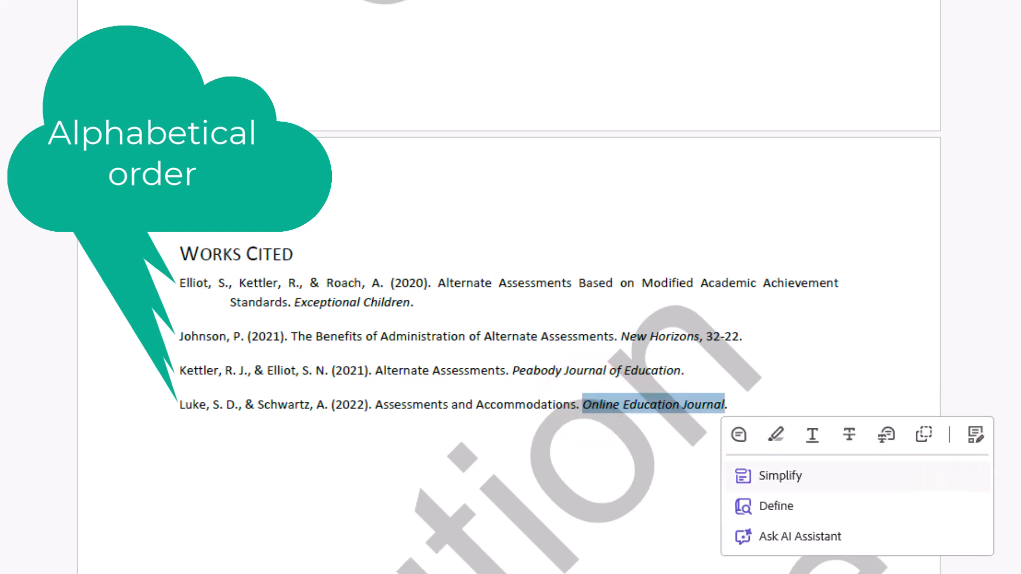
pyautogui.click(1017, 394)
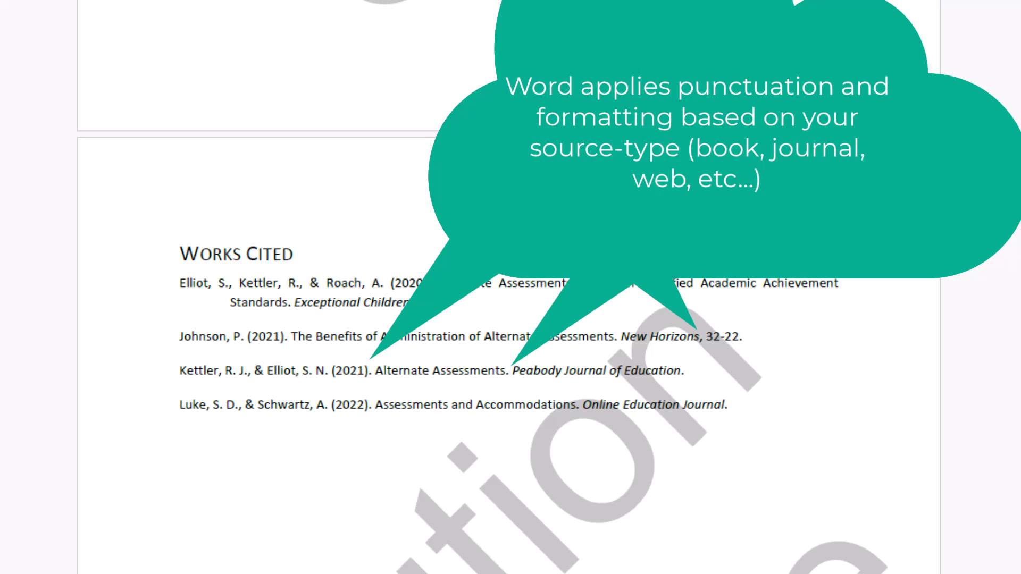
# Examine the author names that begin the first three Works Cited entries
pyautogui.scroll(1, 508, 351)
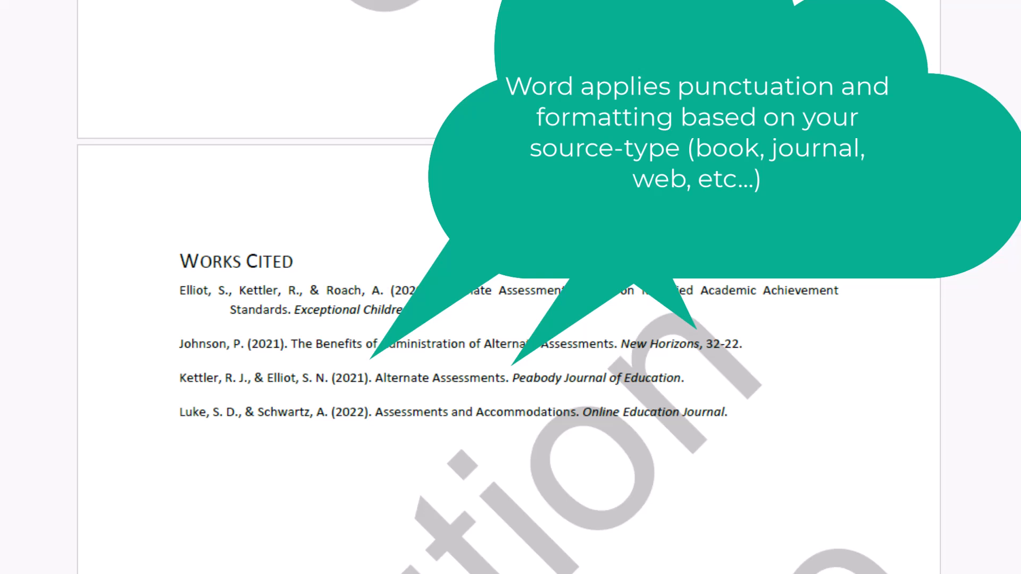
pyautogui.scroll(-2, 509, 330)
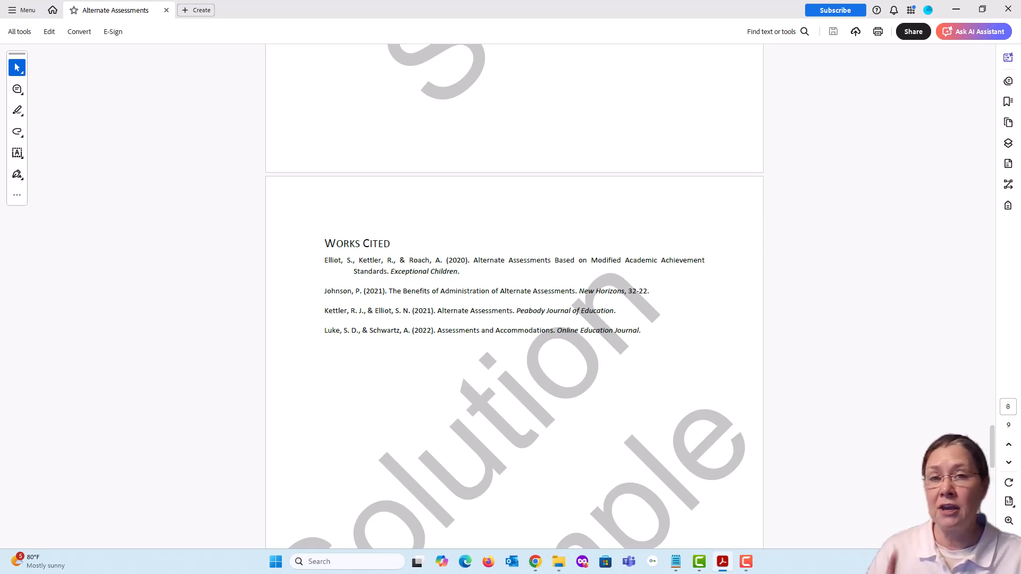
pyautogui.doubleClick(330, 260)
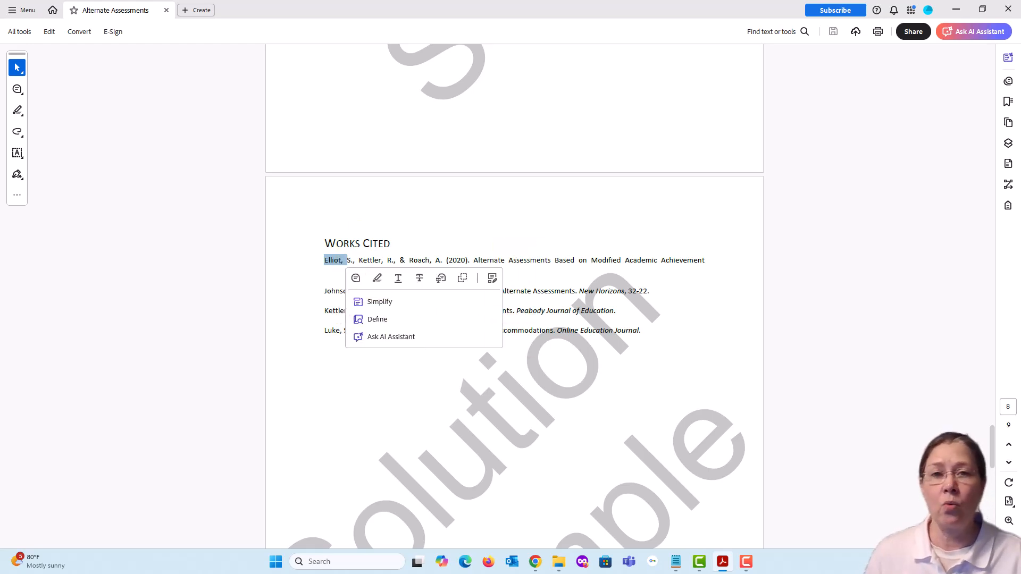
pyautogui.click(904, 371)
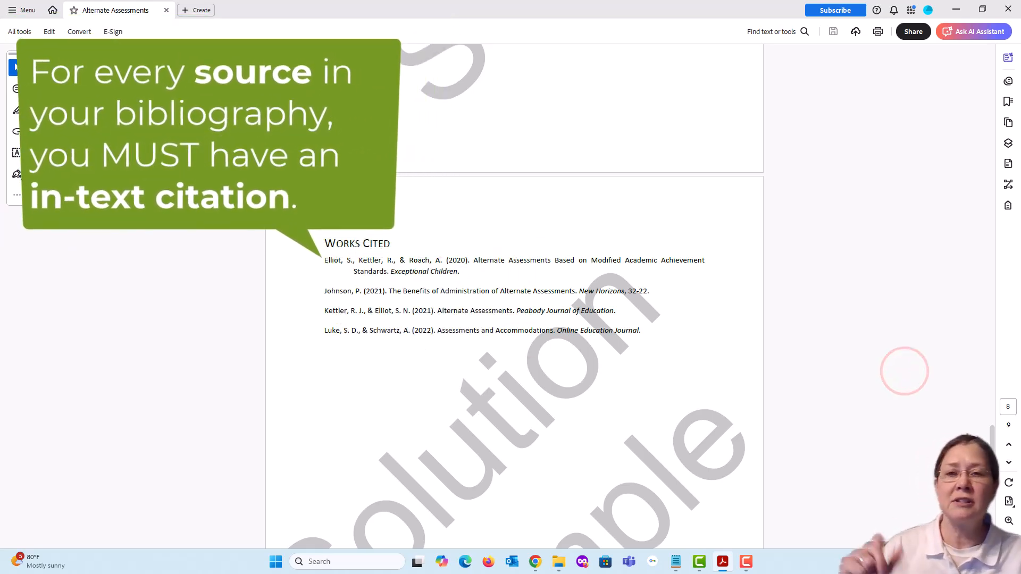
pyautogui.scroll(2, 904, 371)
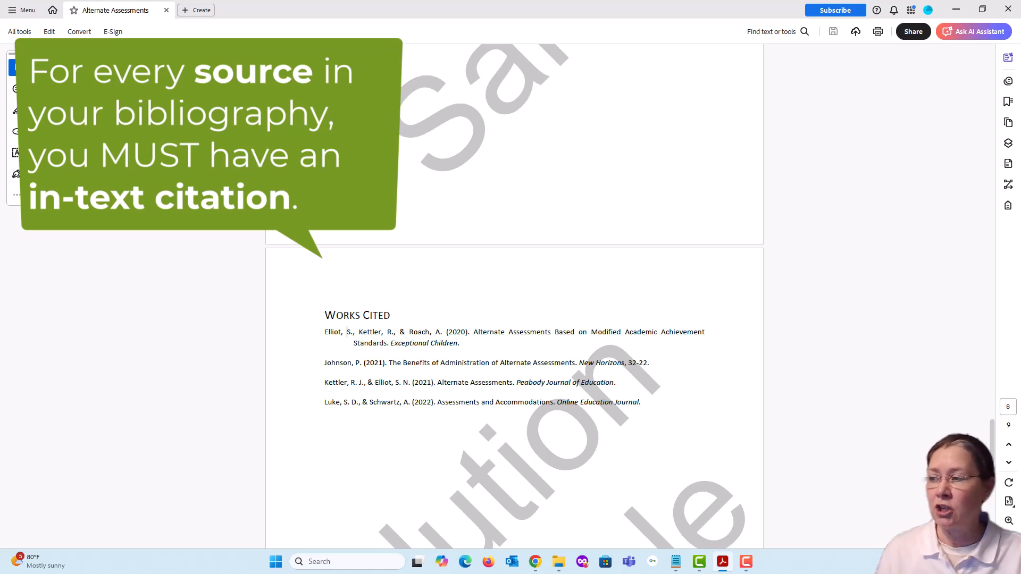
pyautogui.click(339, 363)
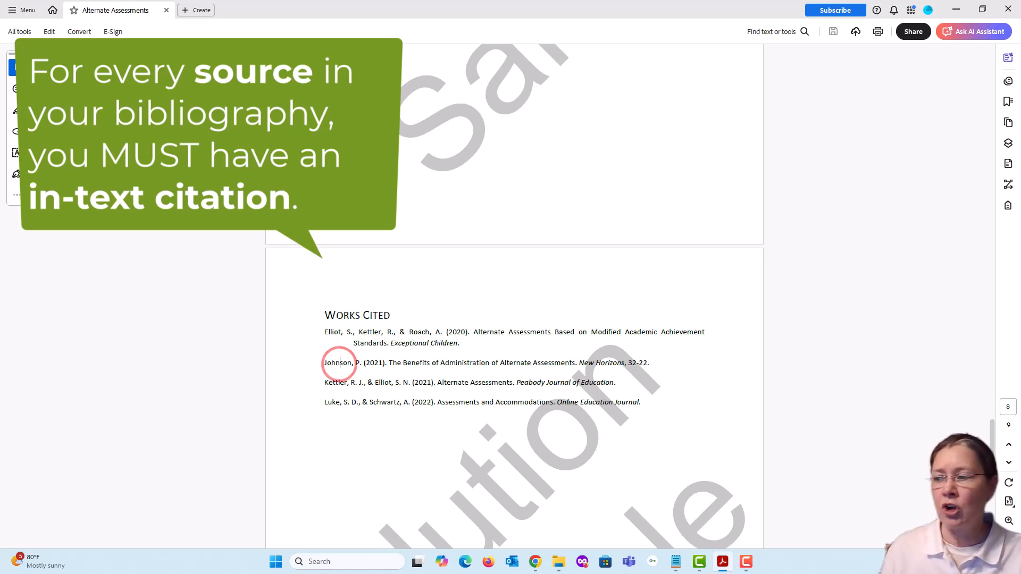
pyautogui.click(336, 383)
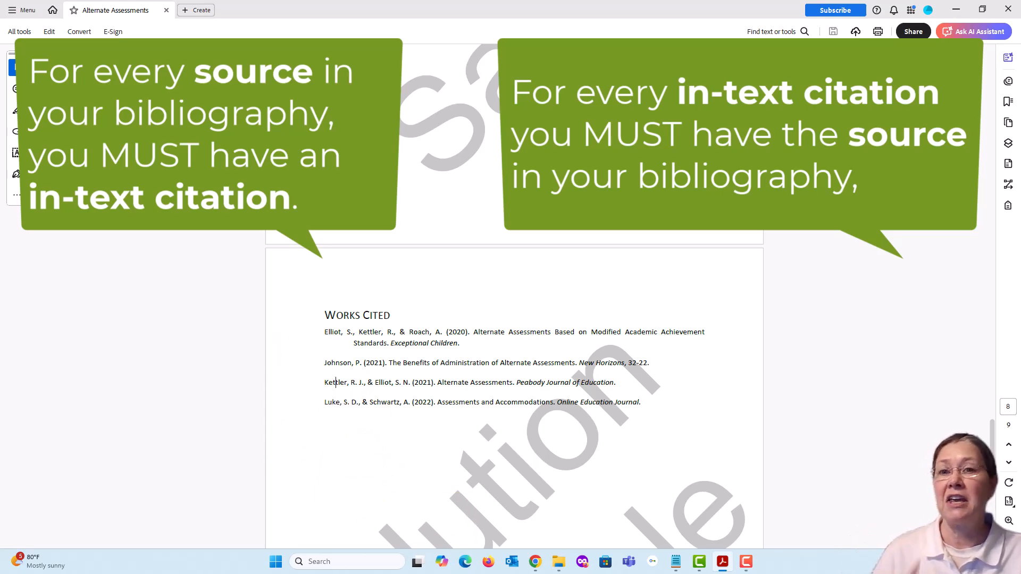
# Go back from the Works Cited page through the body sections to the Introduction, looking over the in-text citations
pyautogui.scroll(15, 514, 296)
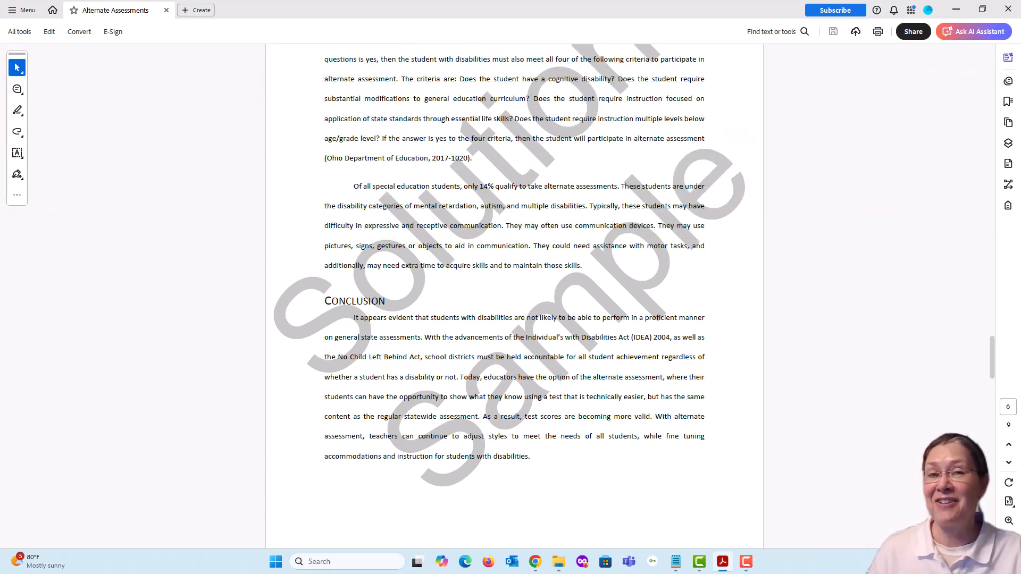
pyautogui.scroll(5, 514, 297)
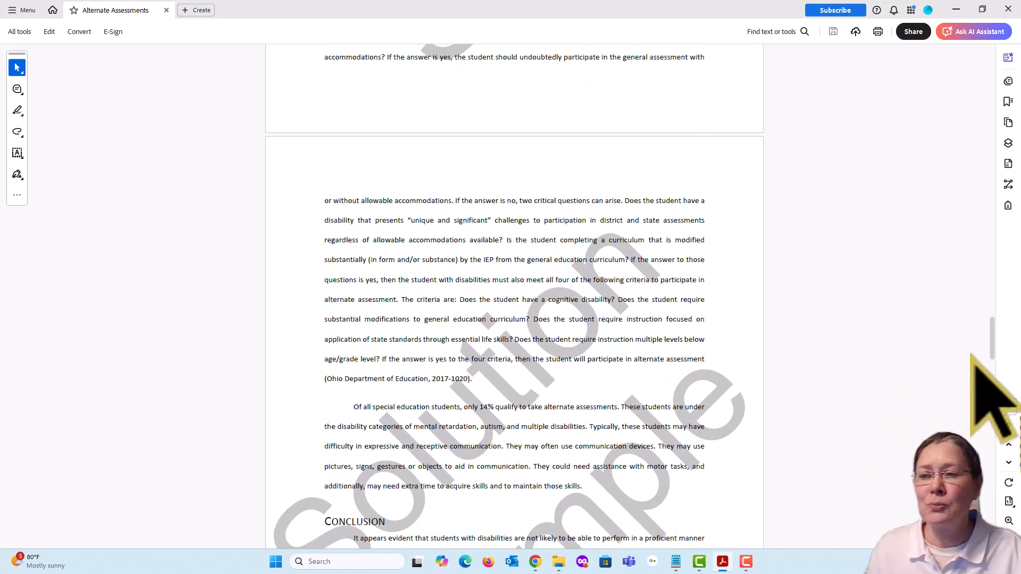
pyautogui.moveTo(993, 353); pyautogui.dragTo(993, 352)
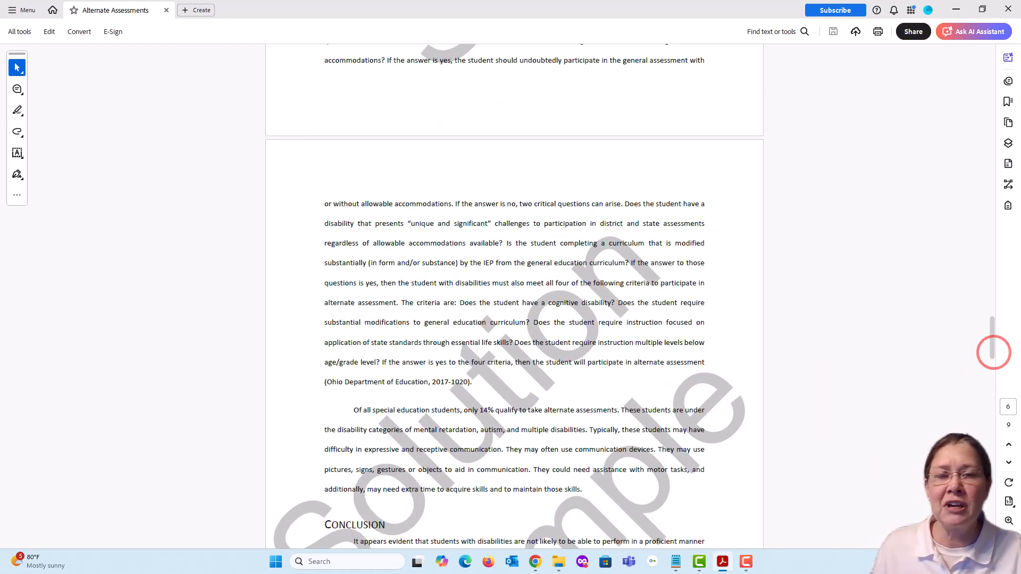
pyautogui.scroll(4, 514, 297)
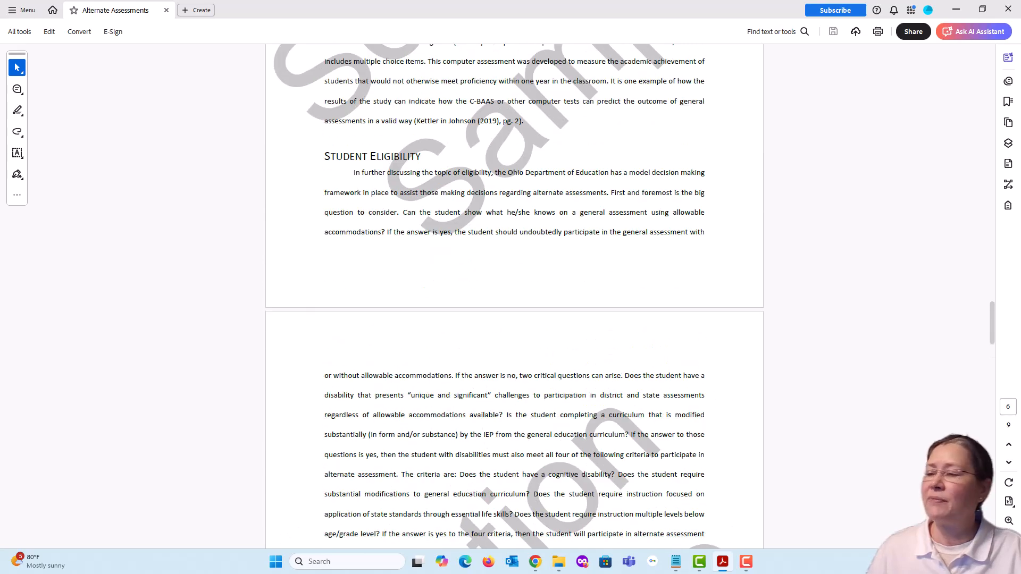
pyautogui.scroll(10, 514, 296)
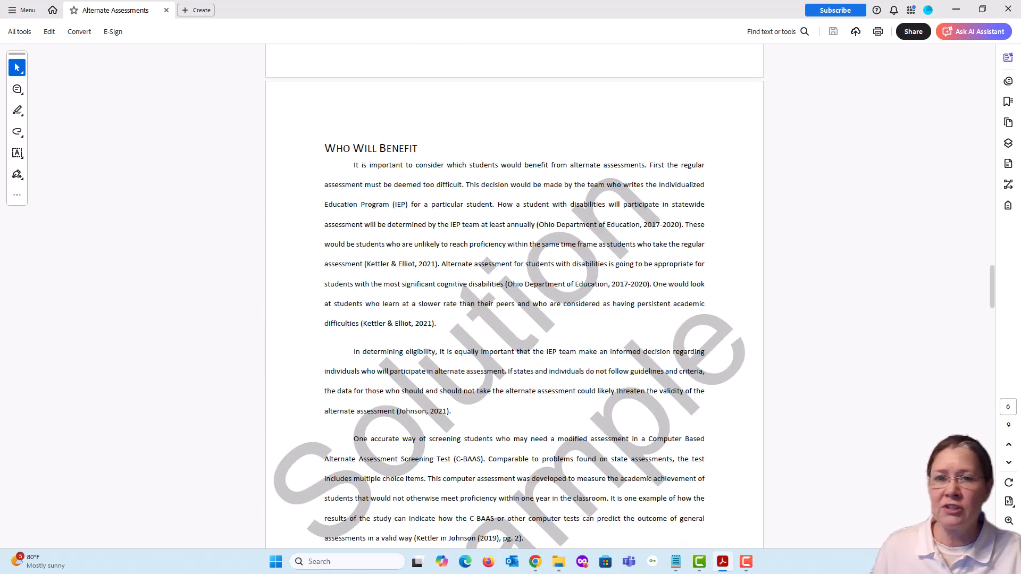
pyautogui.scroll(14, 514, 296)
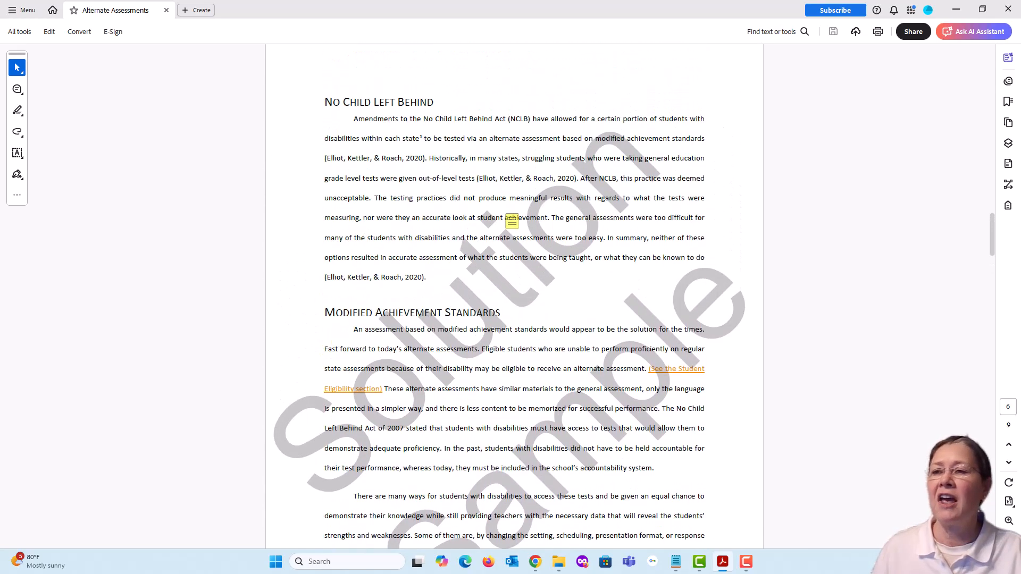
pyautogui.scroll(1, 514, 296)
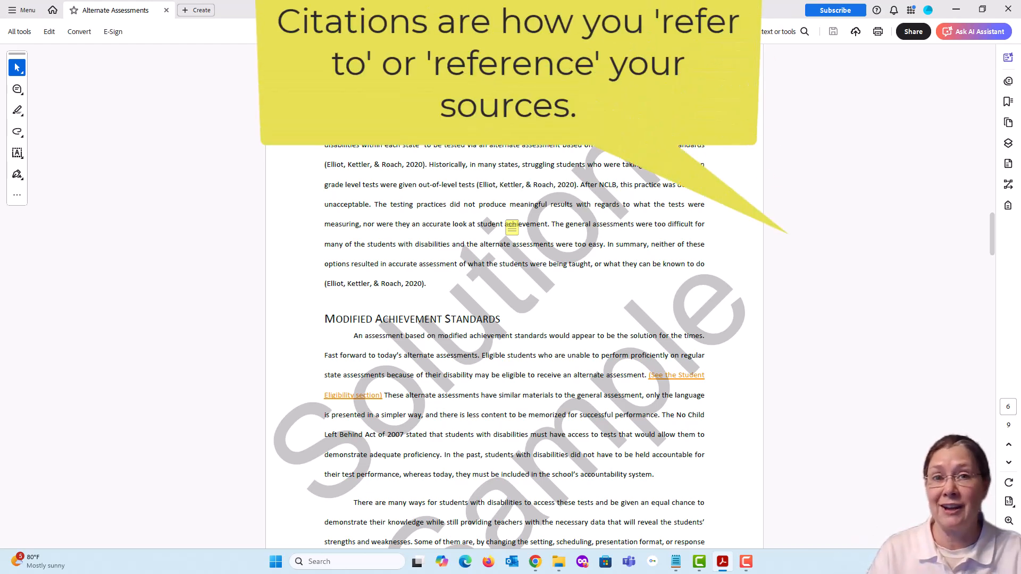
pyautogui.scroll(15, 514, 296)
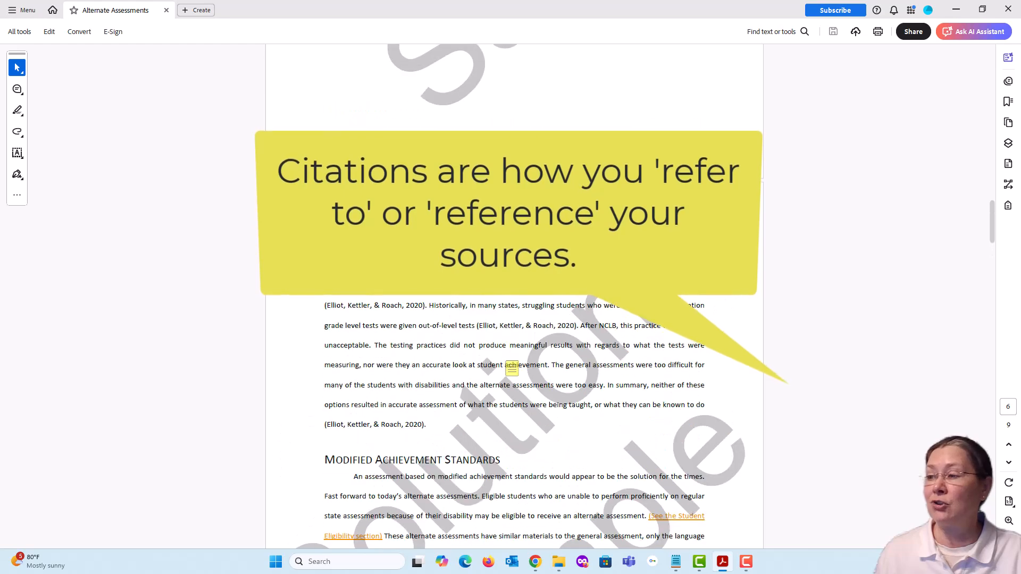
pyautogui.scroll(-5, 514, 296)
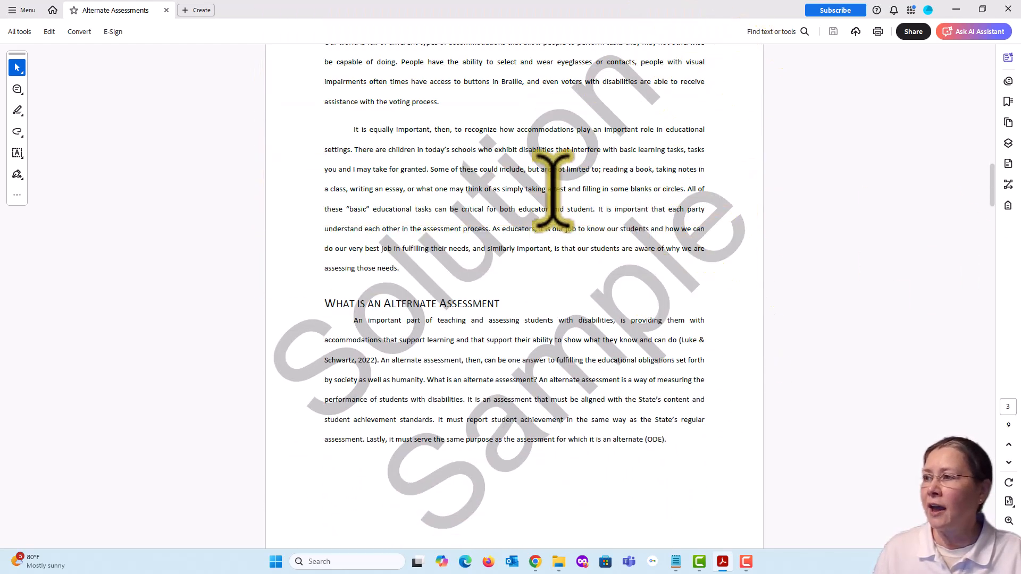
pyautogui.scroll(5, 554, 182)
pyautogui.moveTo(322, 157)
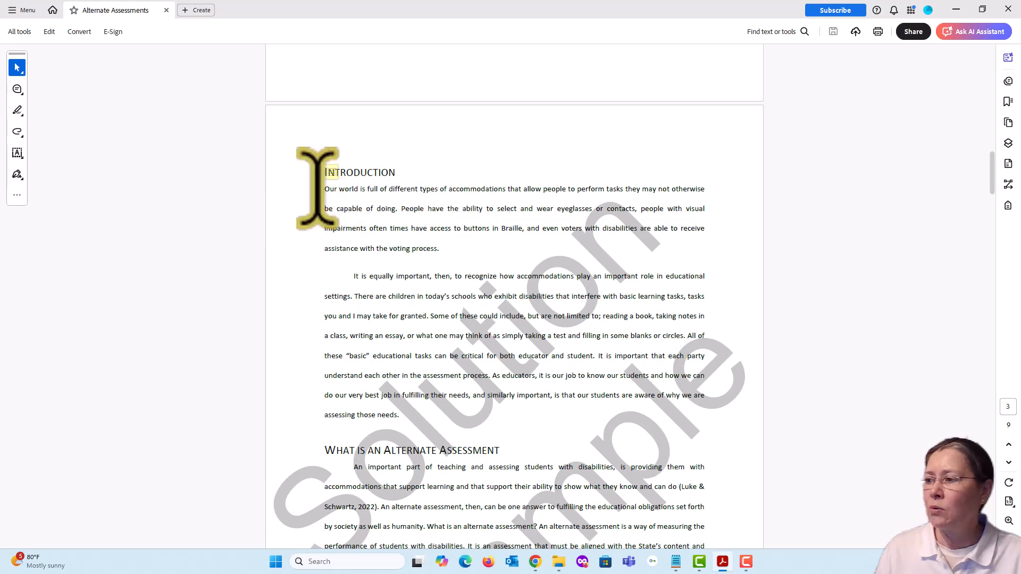
# Examine the complete authors-and-year citation that ends the first sentence under "What is an Alternate Assessment"
pyautogui.scroll(-3, 514, 296)
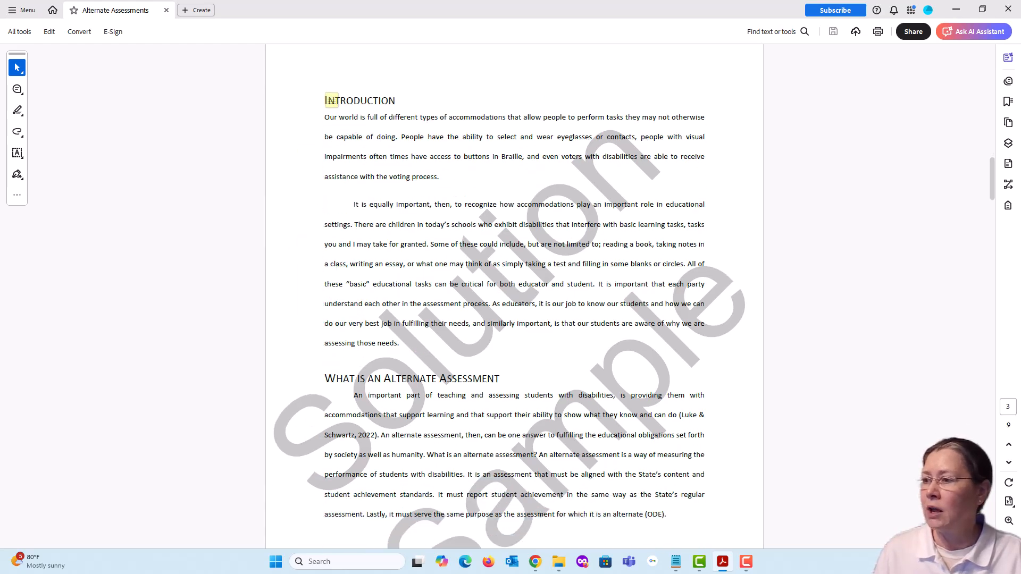
pyautogui.scroll(-2, 515, 296)
pyautogui.scroll(-5, 514, 296)
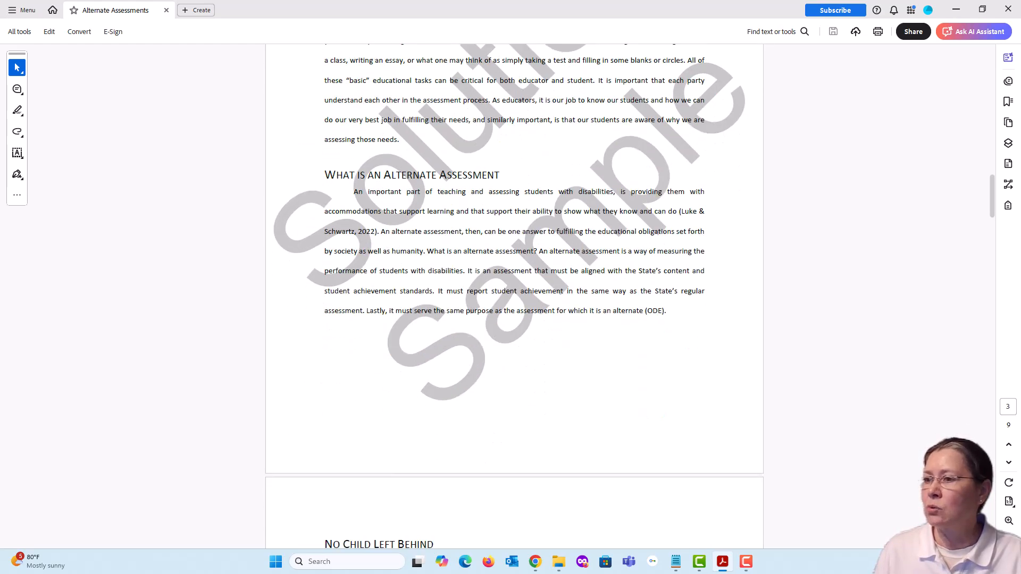
pyautogui.moveTo(680, 211); pyautogui.dragTo(379, 232)
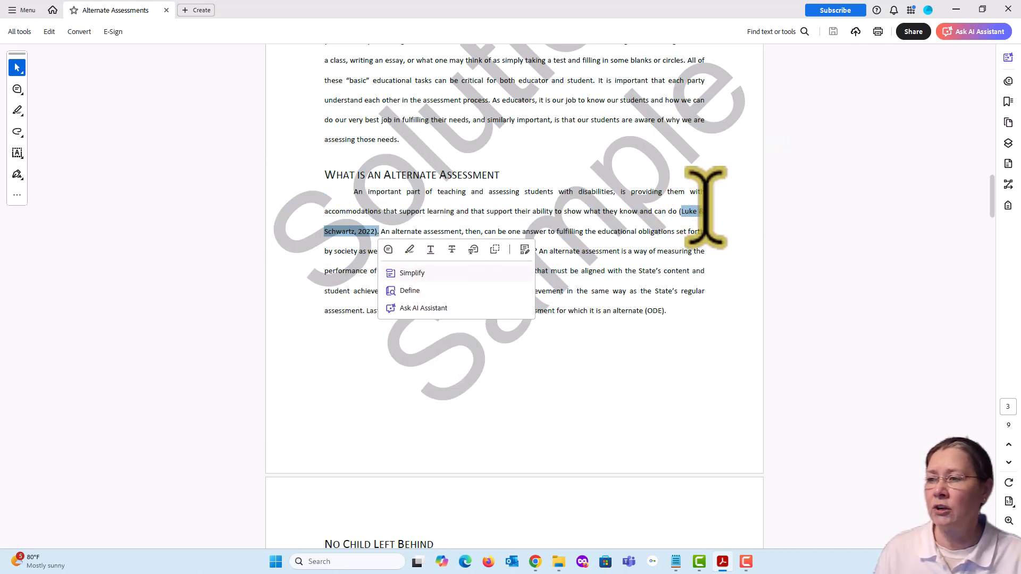
pyautogui.click(862, 289)
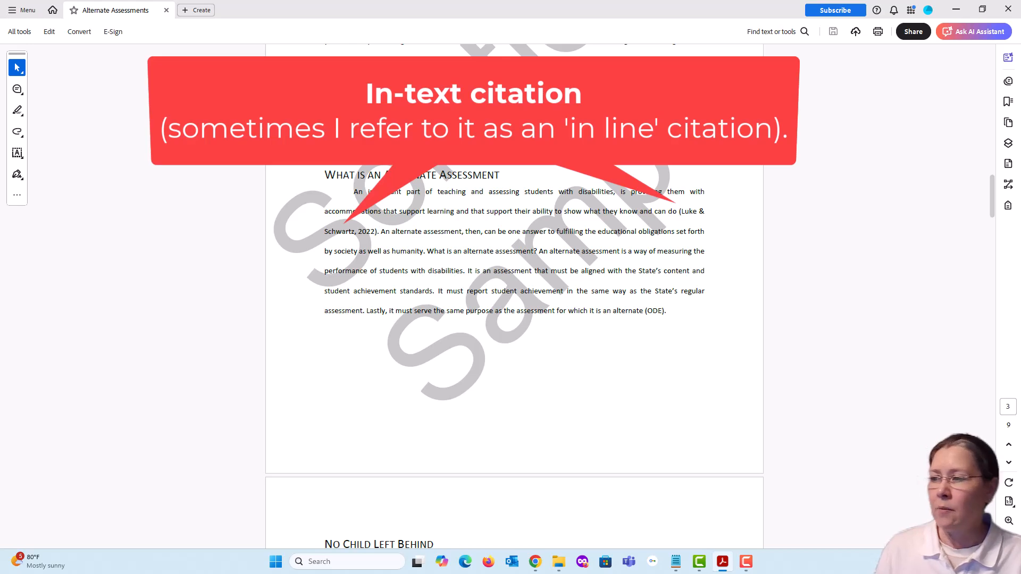
# Examine the "No Child Left Behind" heading and follow the cross-reference under "Modified Achievement Standards" to the Student Eligibility section
pyautogui.scroll(-7, 514, 296)
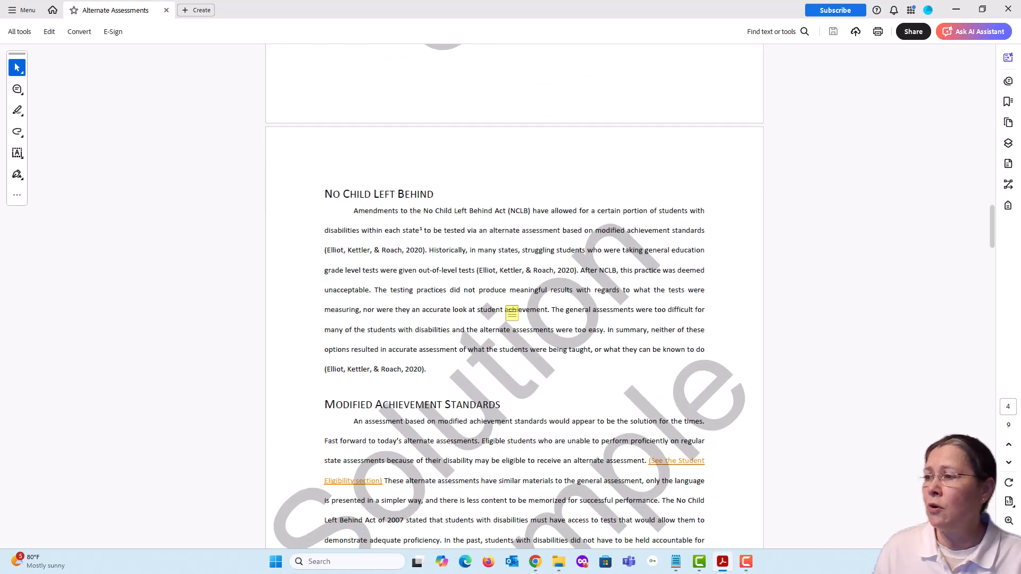
pyautogui.tripleClick(326, 194)
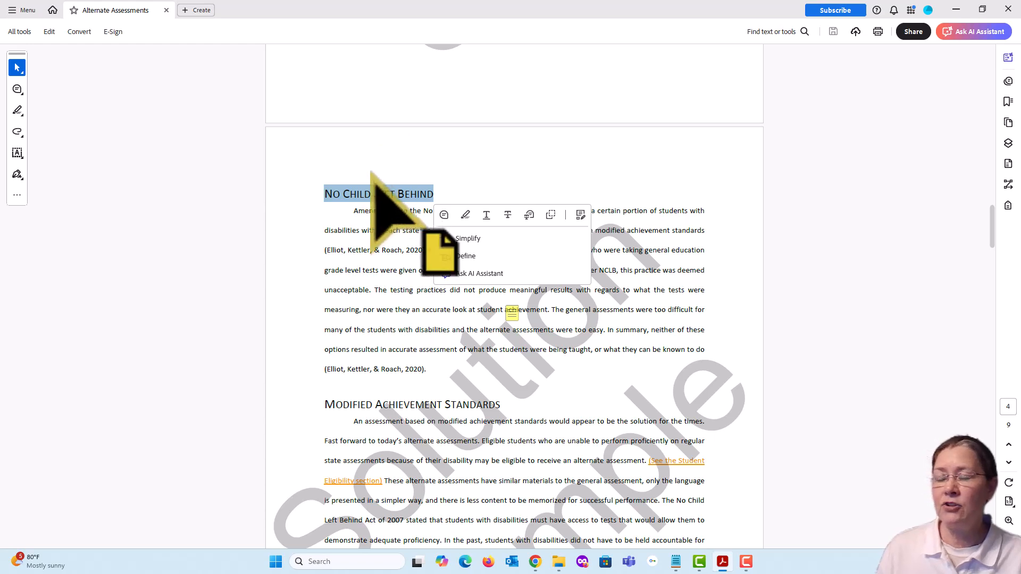
pyautogui.scroll(-4, 514, 296)
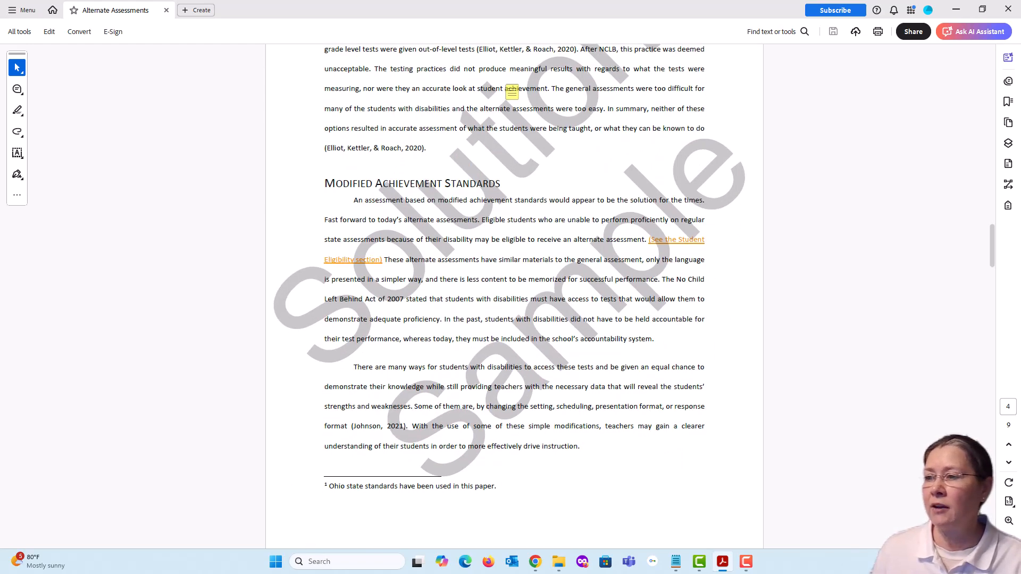
pyautogui.click(647, 306)
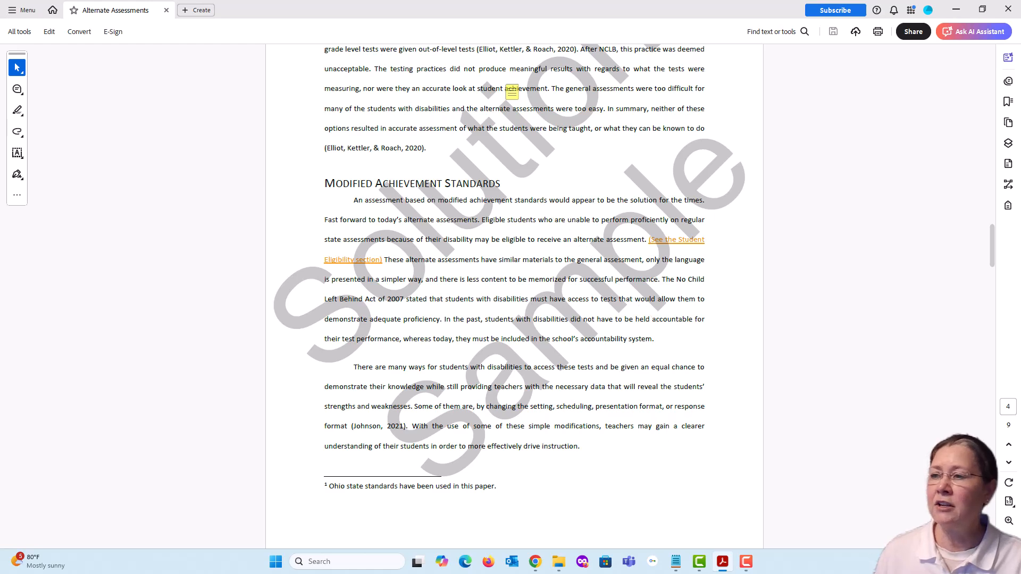
pyautogui.click(681, 241)
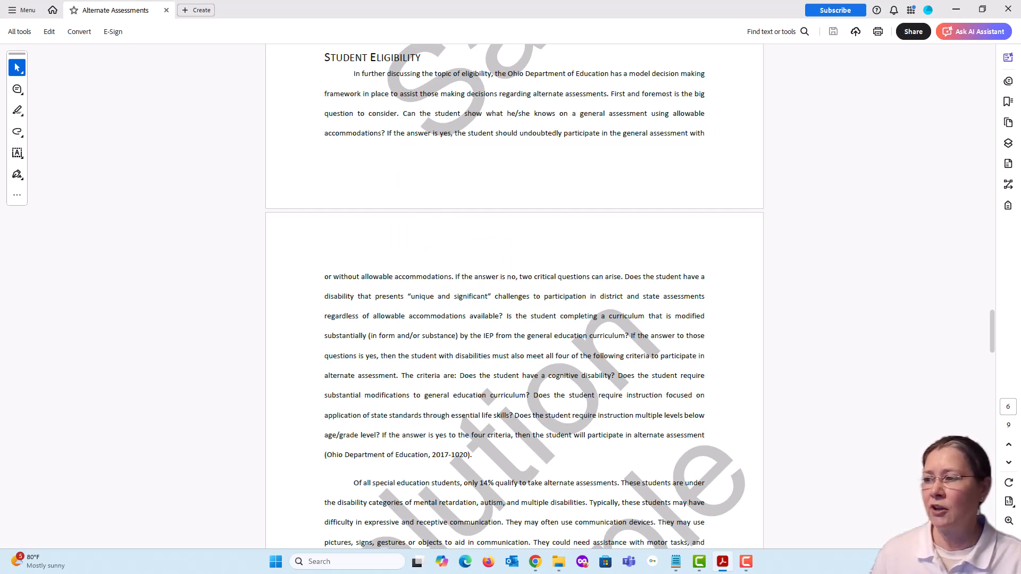
# Look over the Conclusion section and return to the Works Cited page
pyautogui.scroll(-5, 515, 298)
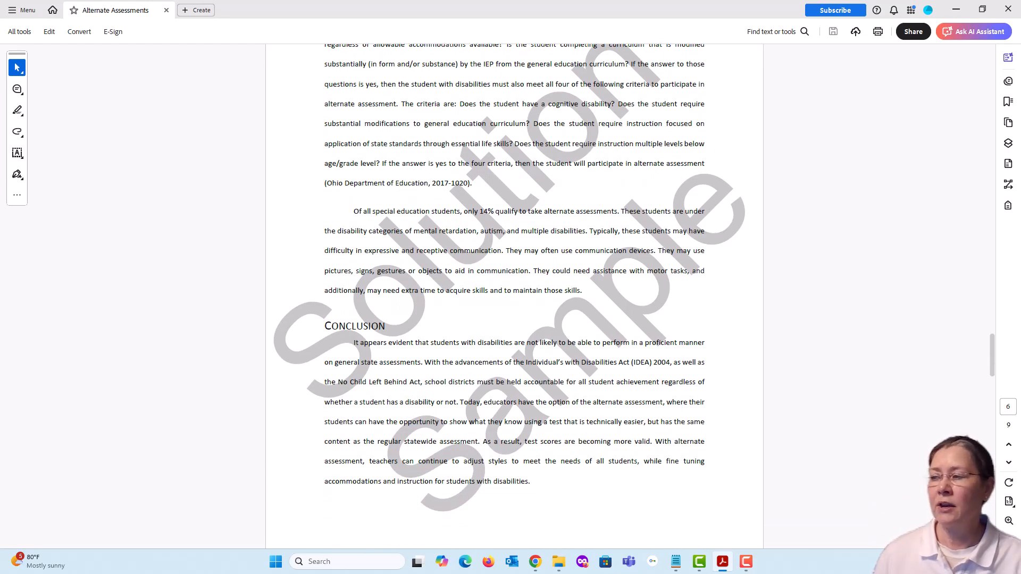
pyautogui.scroll(-10, 444, 365)
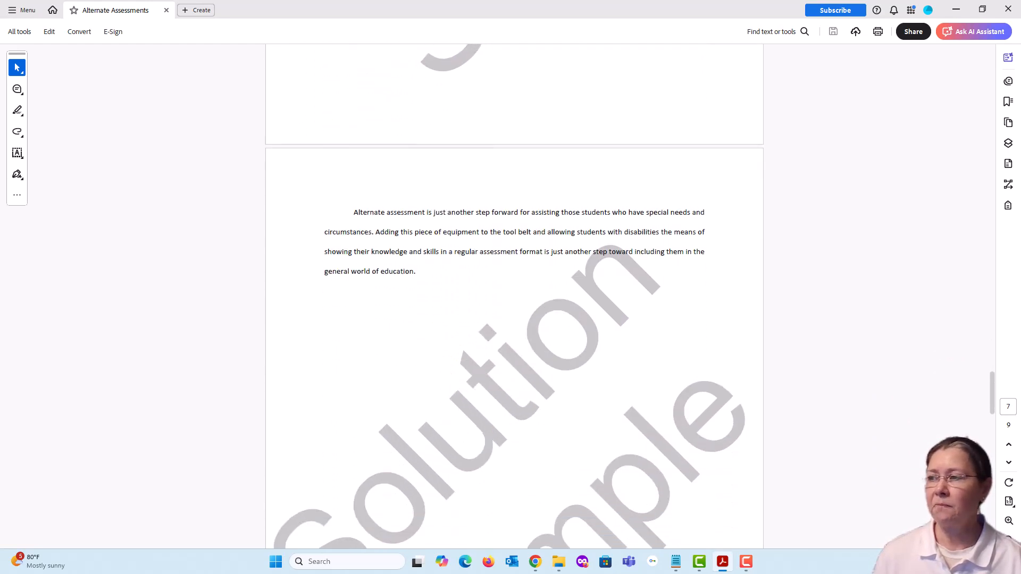
pyautogui.scroll(-8, 514, 296)
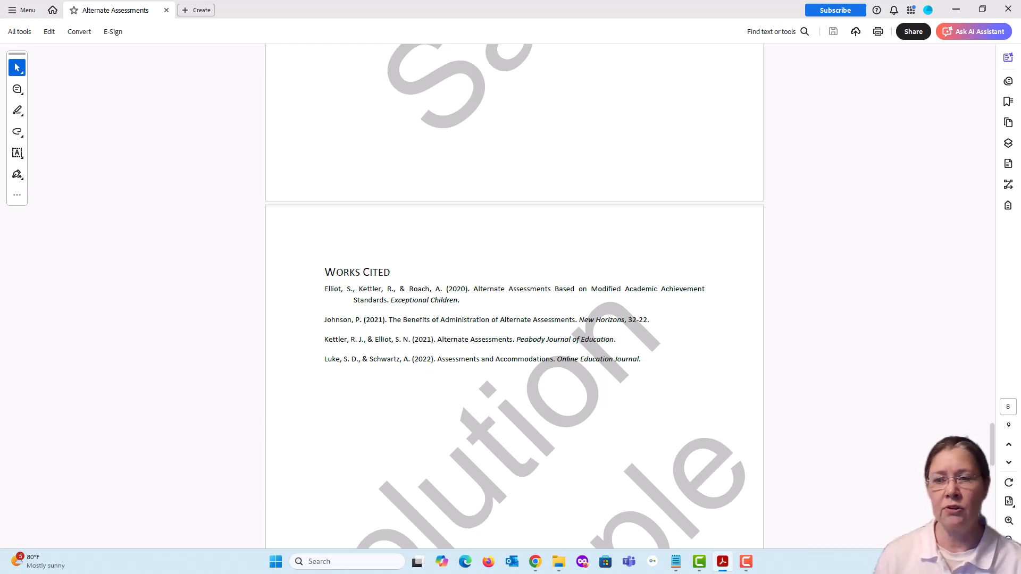
# Examine the index on the last page, including the "alternate assessment" entry and its page number
pyautogui.scroll(-3, 515, 297)
pyautogui.scroll(-12, 514, 296)
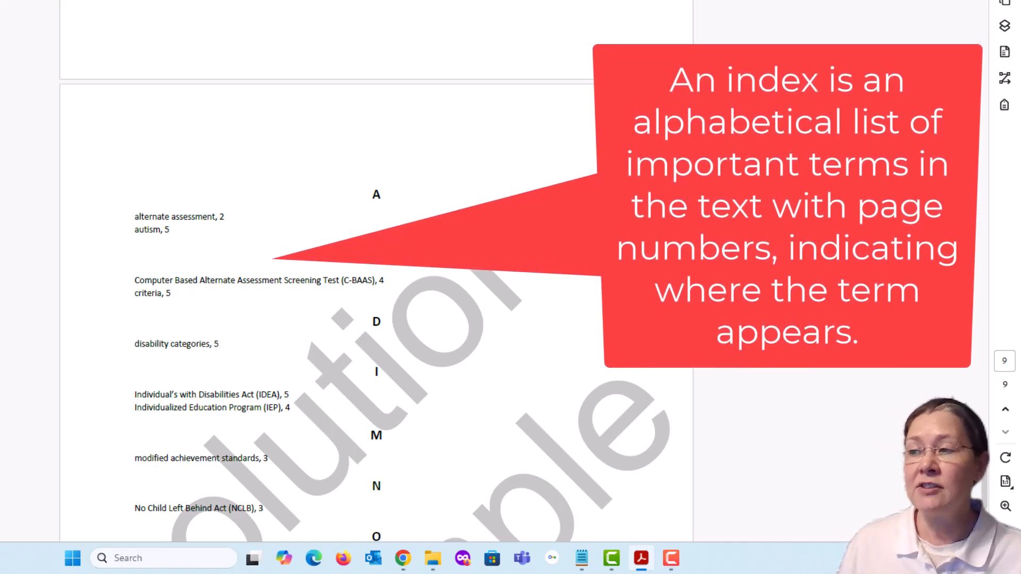
pyautogui.scroll(-3, 377, 291)
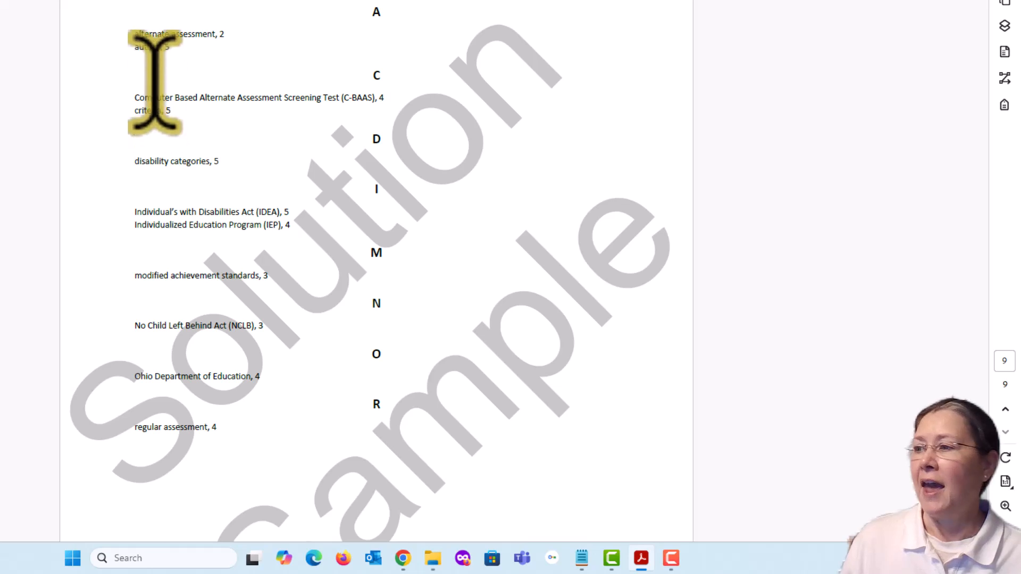
pyautogui.moveTo(135, 33); pyautogui.dragTo(216, 33)
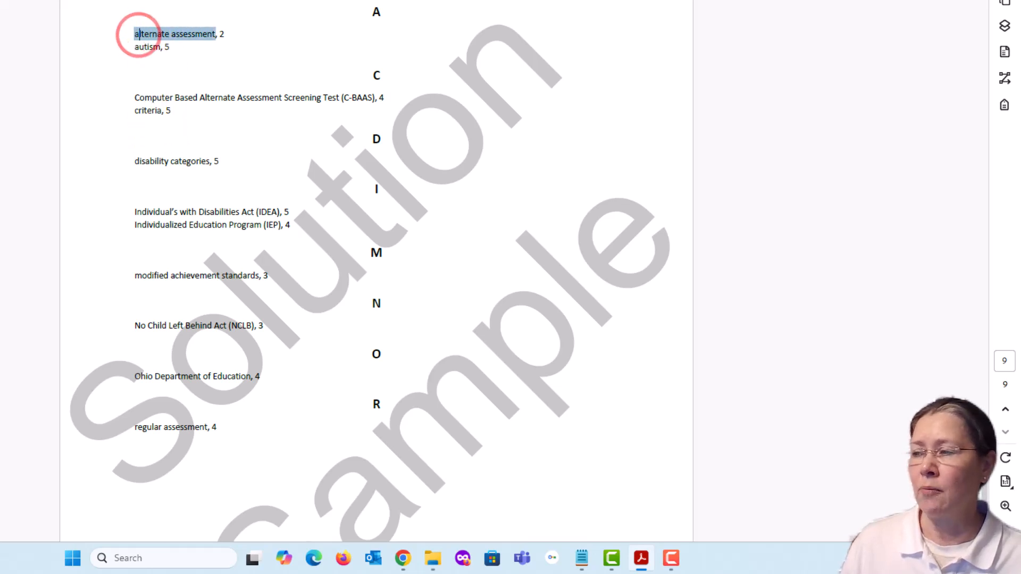
pyautogui.click(231, 34)
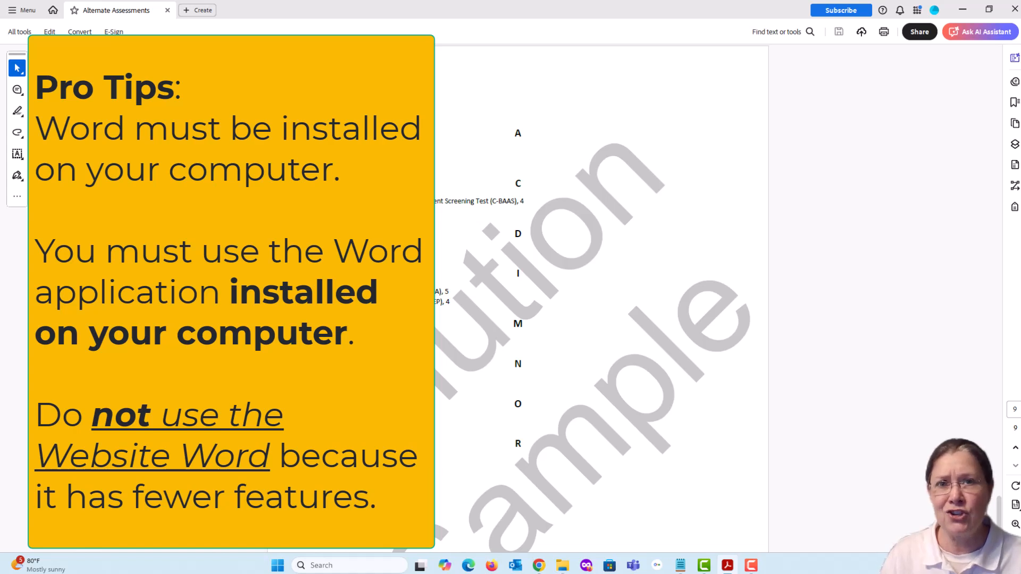
pyautogui.scroll(-5, 601, 298)
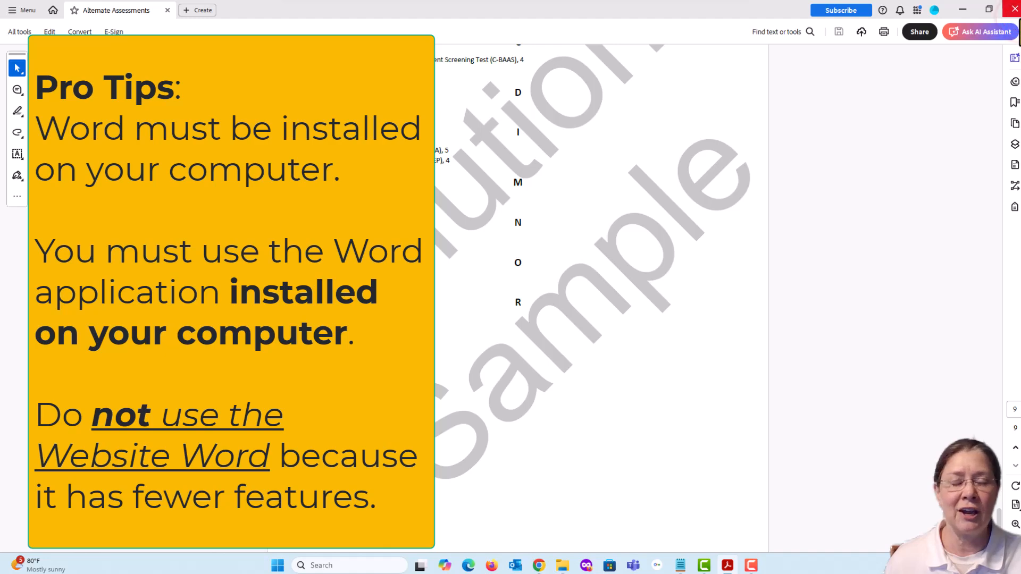
# Close the solution PDF to return to the Word-5 folder
pyautogui.click(1019, 16)
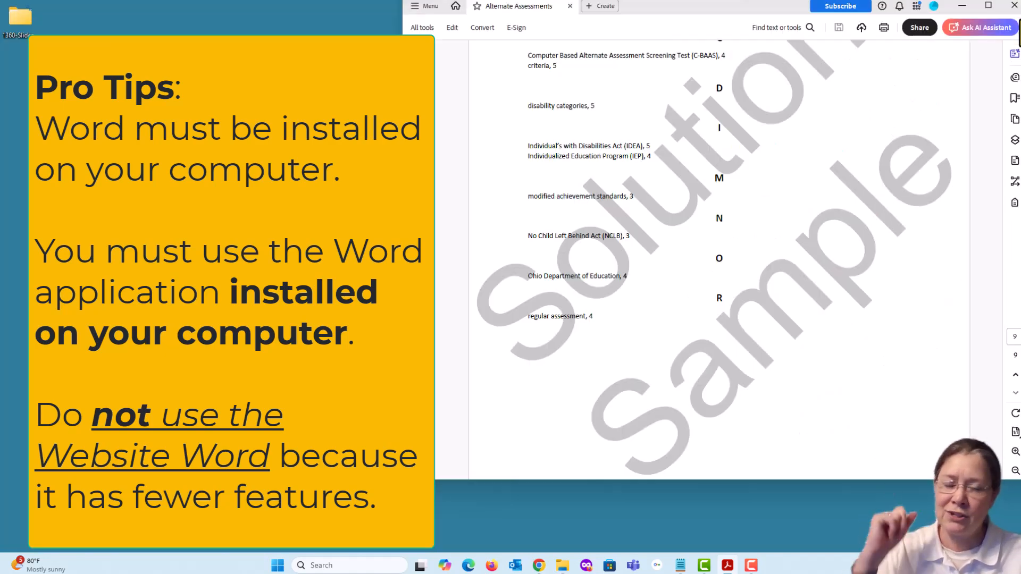
pyautogui.moveTo(1019, 20); pyautogui.dragTo(1015, 44)
pyautogui.click(1010, 6)
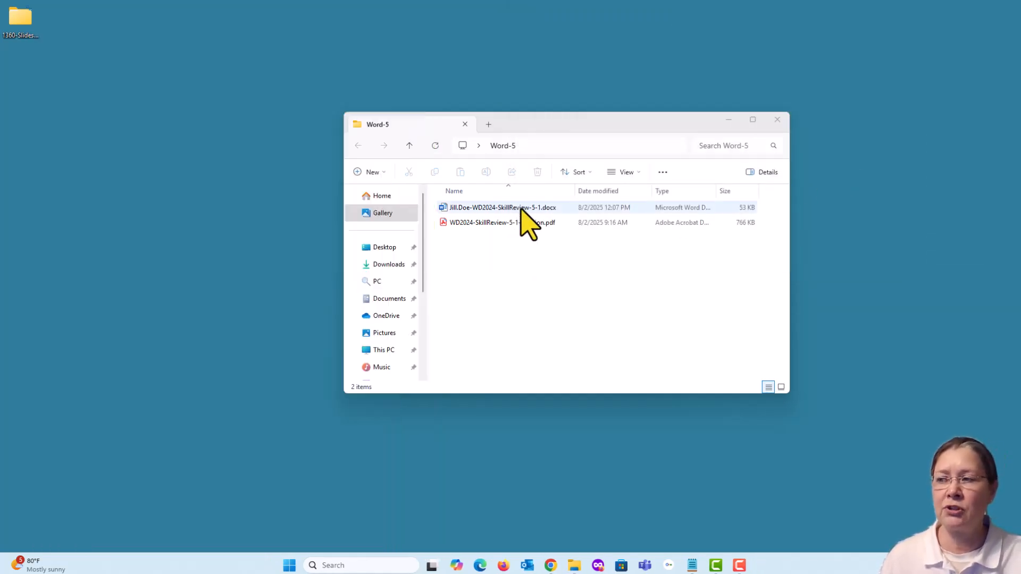
# Open the SkillReview-5-1 .docx file from the Word-5 folder in Word and enable editing
pyautogui.doubleClick(521, 209)
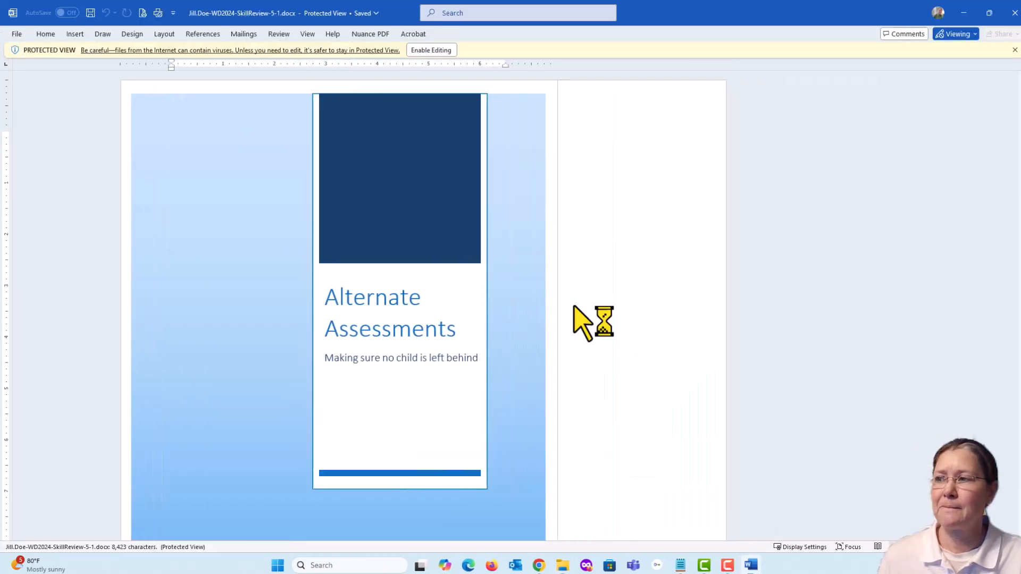
pyautogui.click(440, 51)
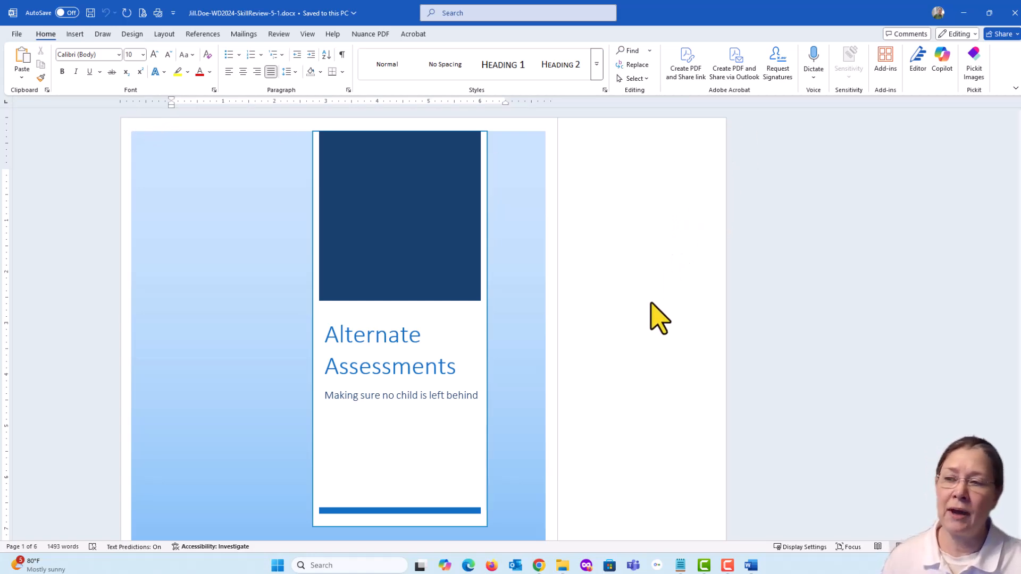
# Look over the document's cover page, the blank page after it with its footer, and the start of the Introduction
pyautogui.scroll(-3, 659, 305)
pyautogui.scroll(-6, 665, 318)
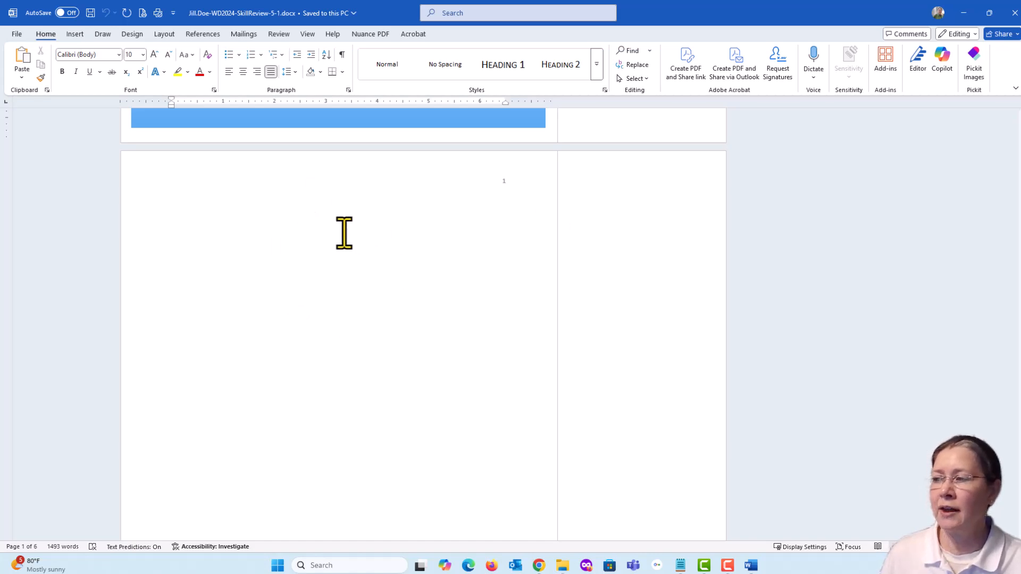
pyautogui.scroll(-1, 383, 282)
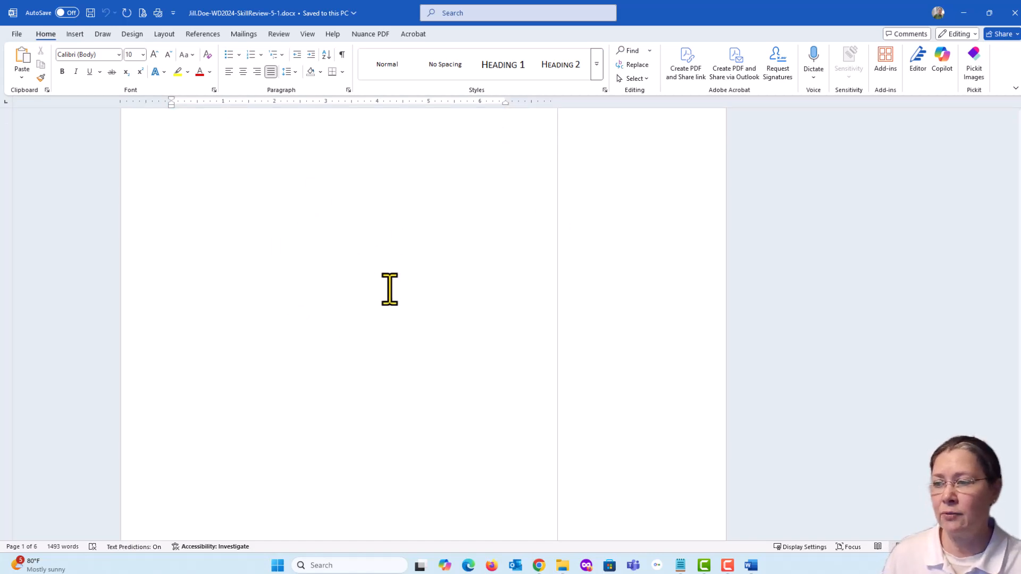
pyautogui.scroll(-4, 649, 297)
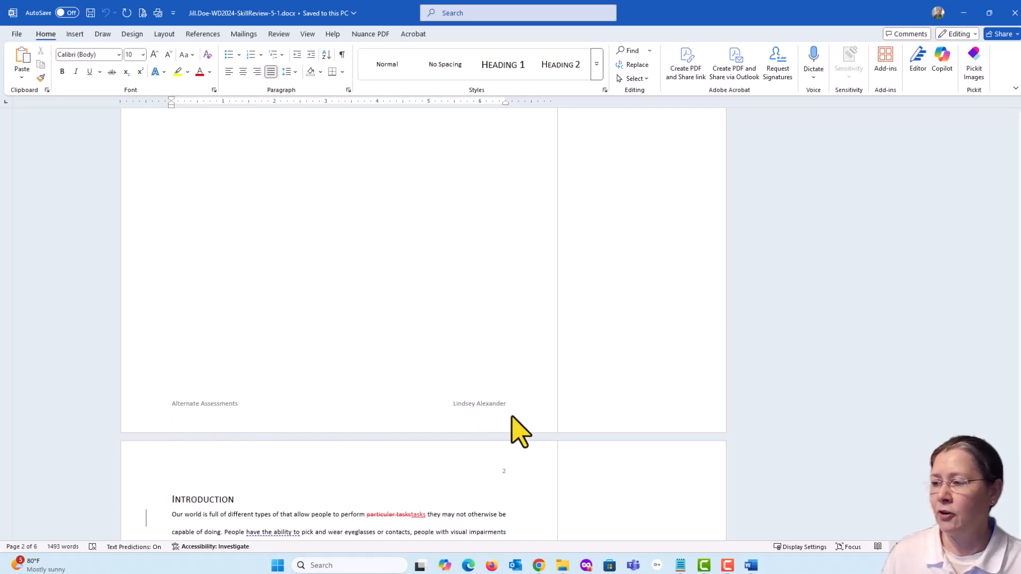
pyautogui.scroll(-3, 620, 410)
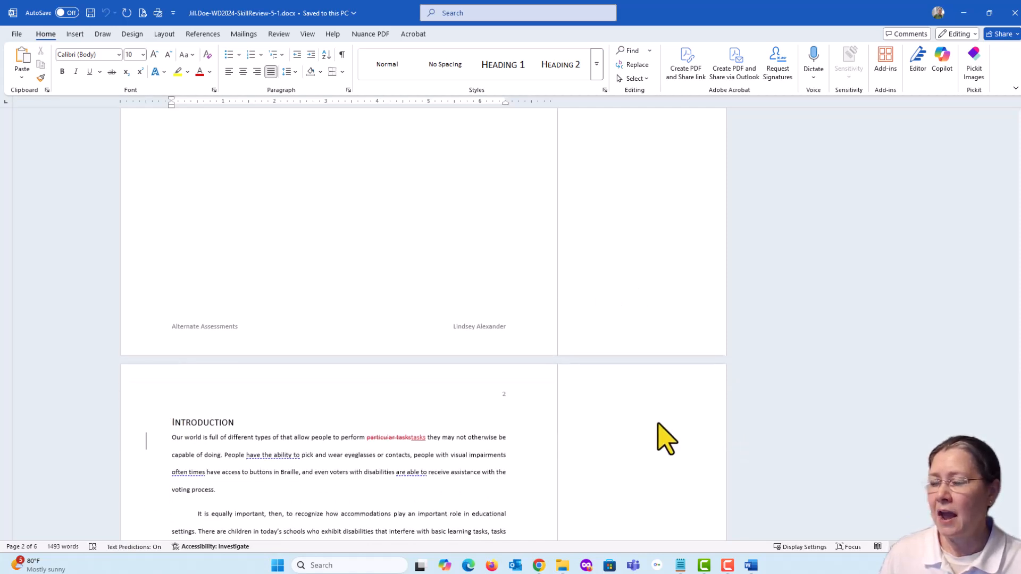
# Review the tracked changes and comment from the Introduction through the No Child Left Behind section
pyautogui.scroll(-3, 662, 434)
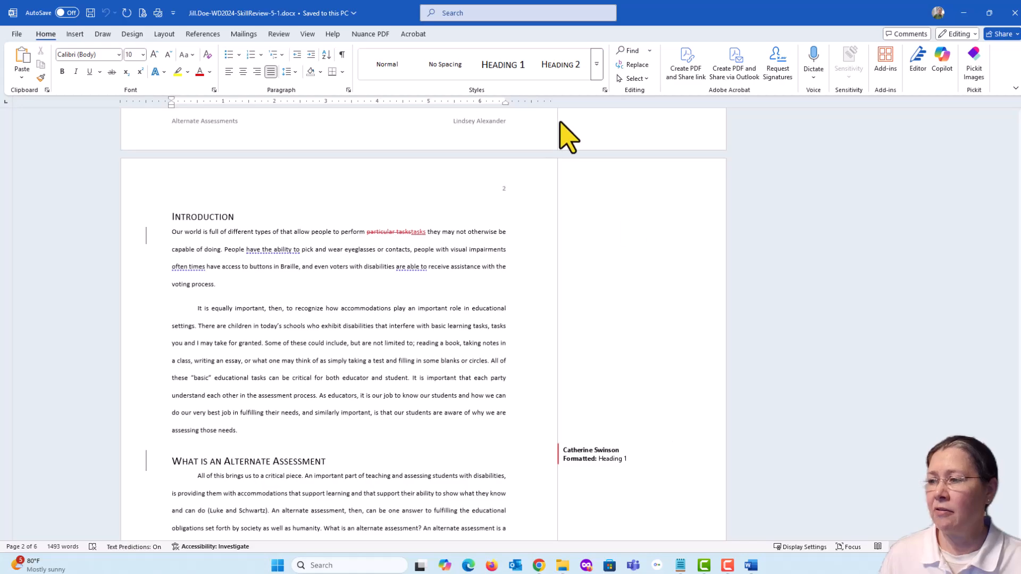
pyautogui.scroll(-1, 657, 334)
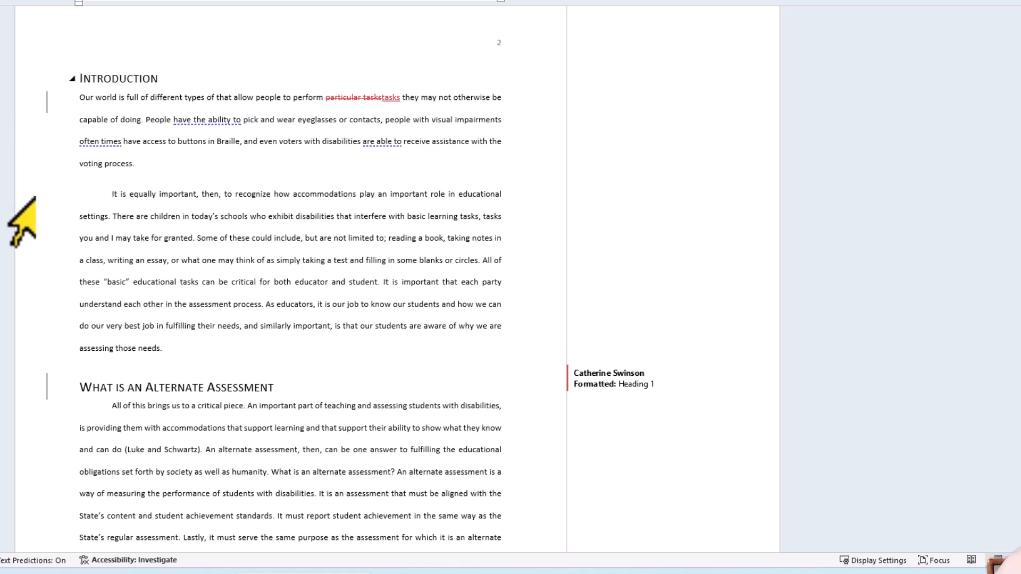
pyautogui.scroll(-3, 32, 266)
pyautogui.scroll(-5, 46, 255)
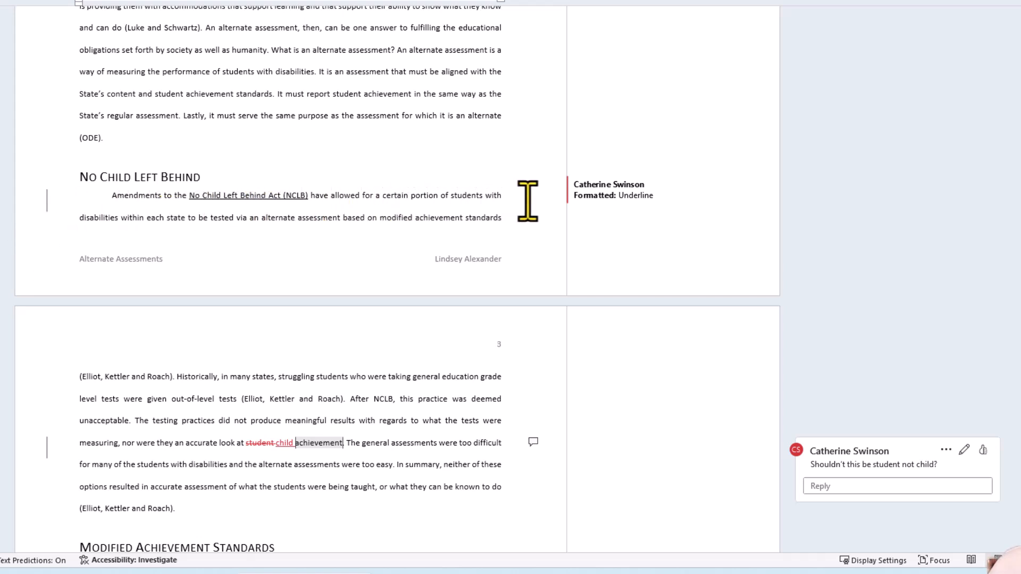
pyautogui.scroll(-3, 463, 351)
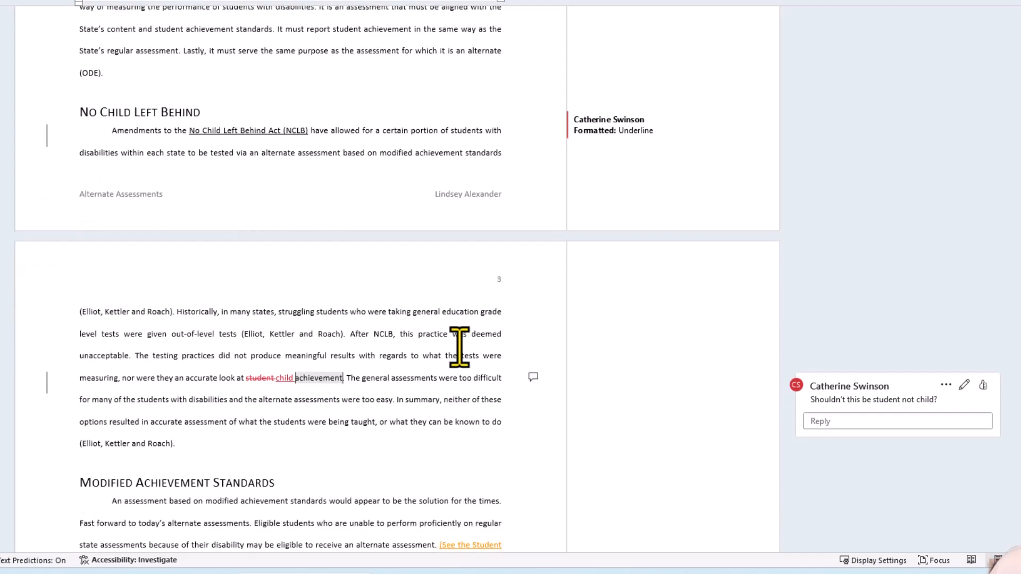
pyautogui.scroll(-3, 399, 349)
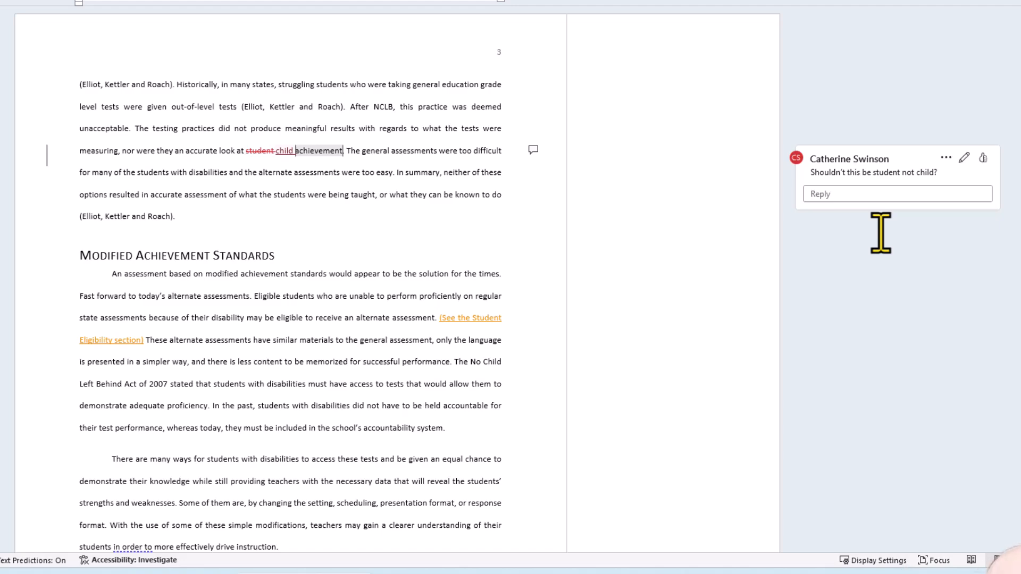
# Look over the remaining sections from Modified Achievement Standards to the Conclusion, including their tracked changes
pyautogui.scroll(-3, 868, 340)
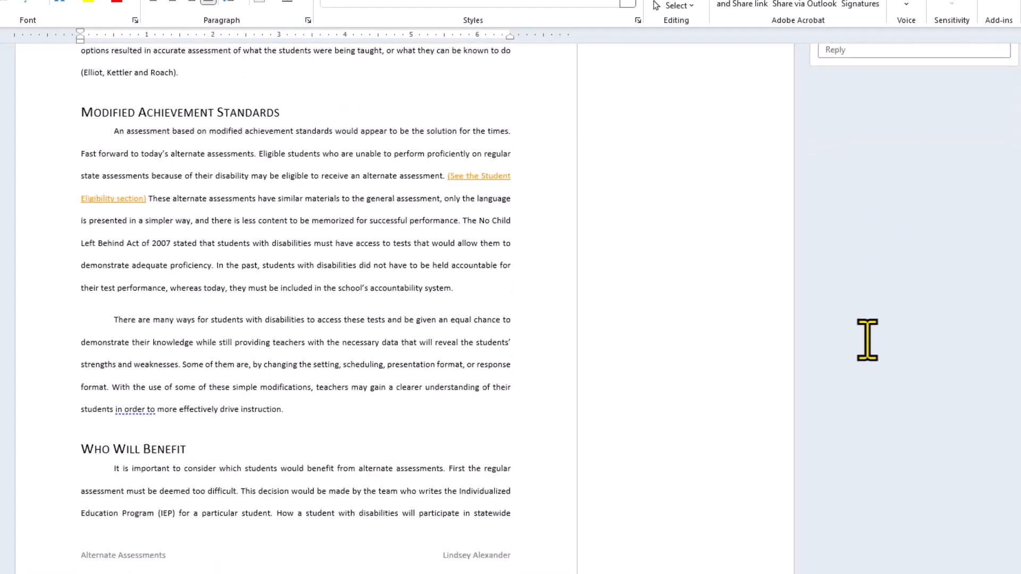
pyautogui.scroll(-9, 868, 340)
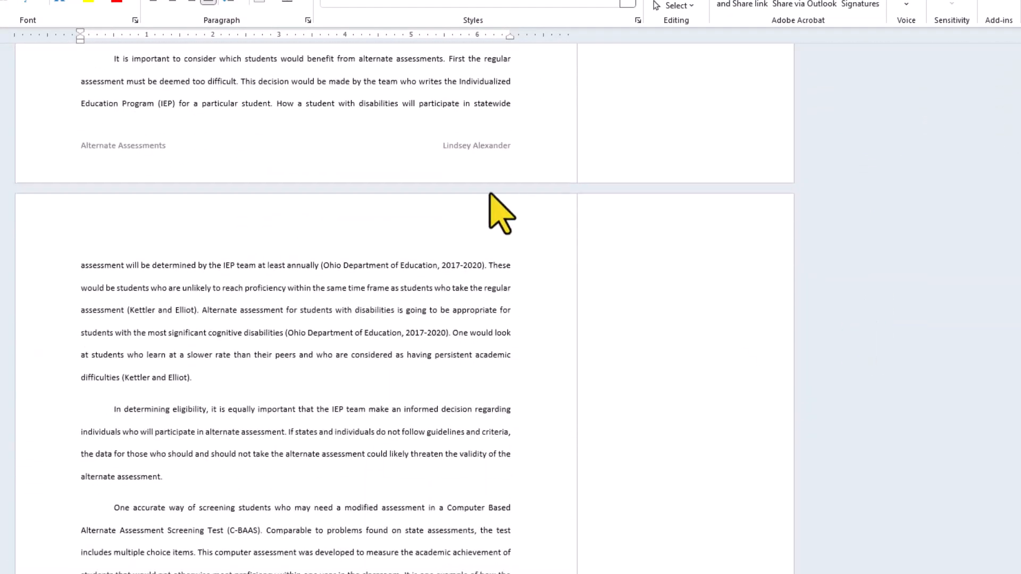
pyautogui.scroll(-4, 715, 385)
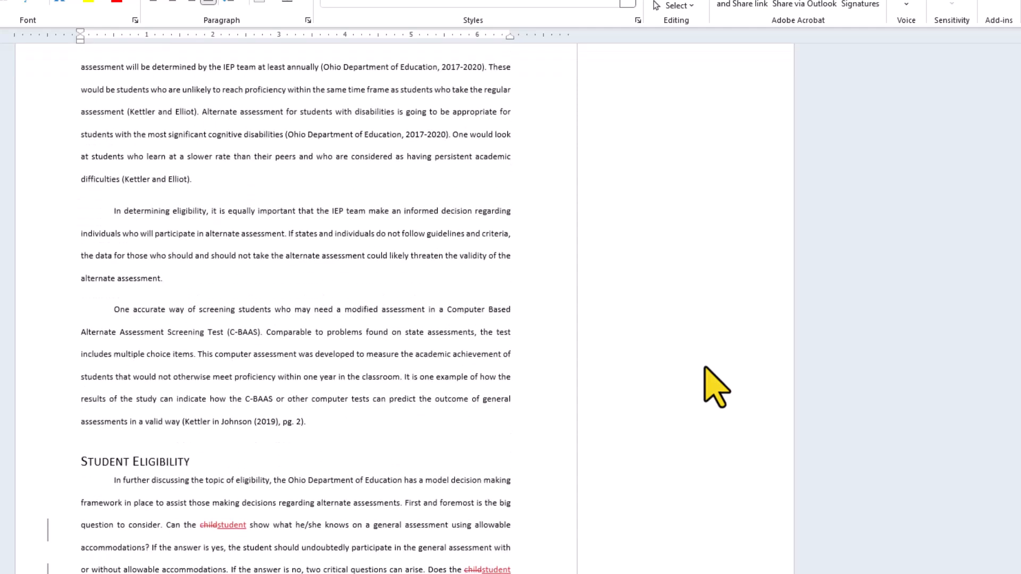
pyautogui.scroll(-10, 715, 387)
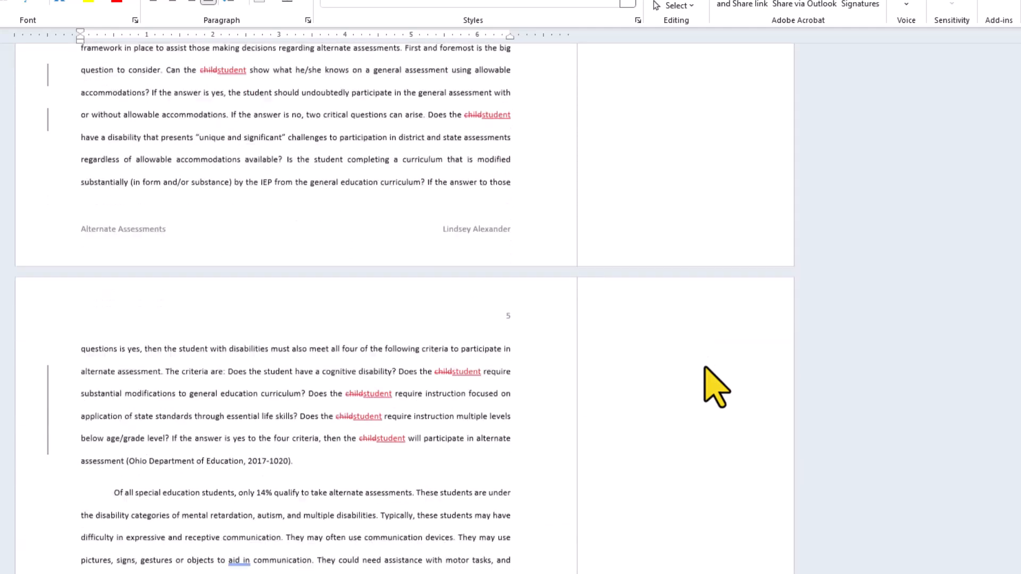
pyautogui.scroll(-9, 716, 386)
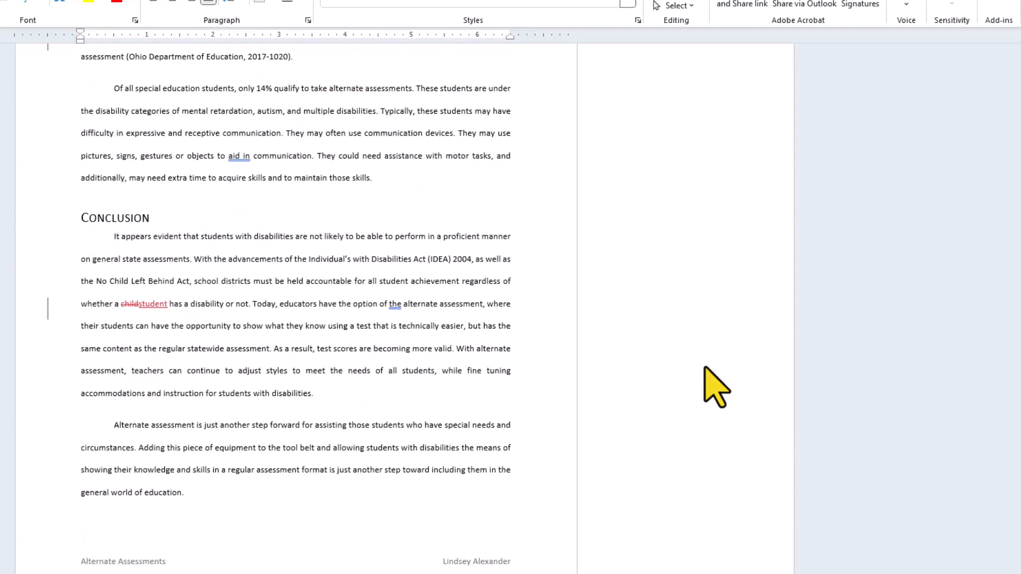
pyautogui.scroll(-1, 715, 386)
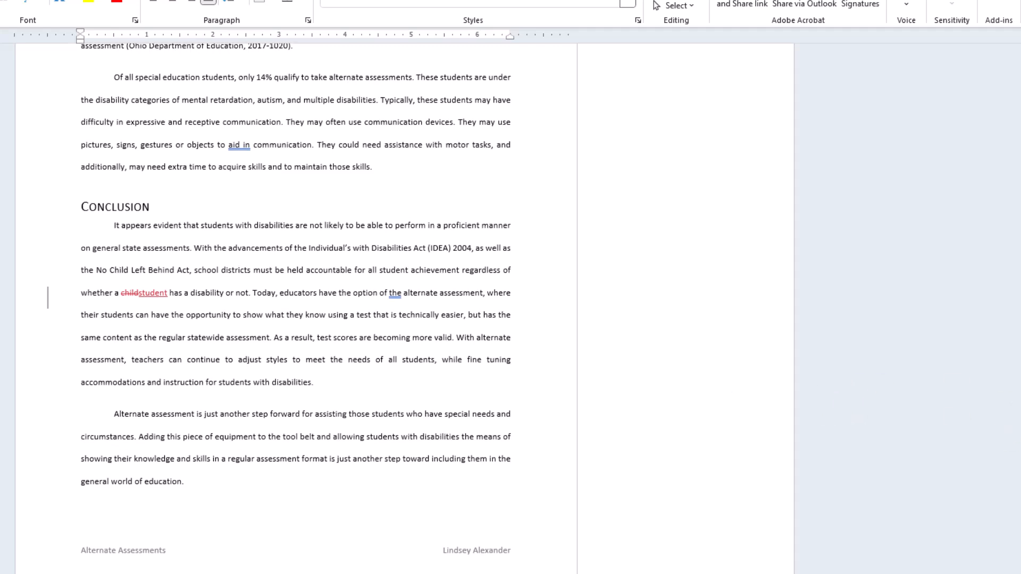
# Make the document active in the Introduction's first sentence and move the insertion point to the beginning of the document
pyautogui.scroll(20, 404, 309)
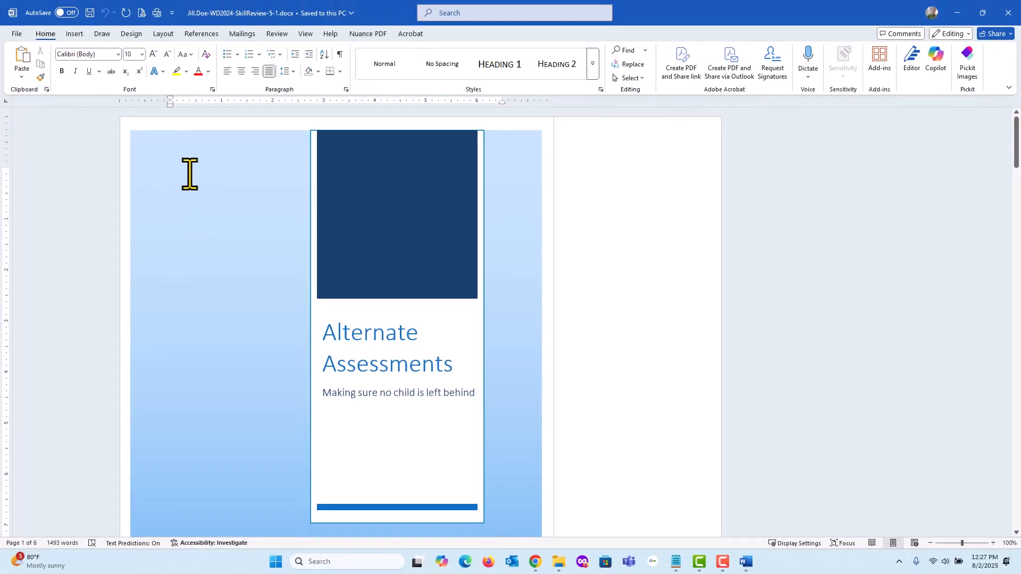
pyautogui.click(189, 173)
pyautogui.scroll(-5, 169, 292)
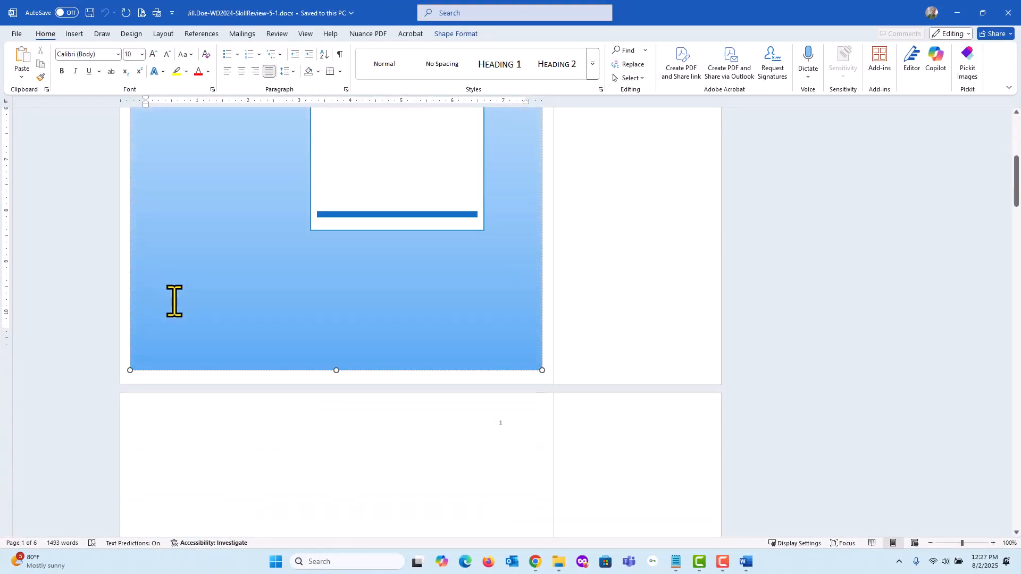
pyautogui.scroll(-8, 176, 308)
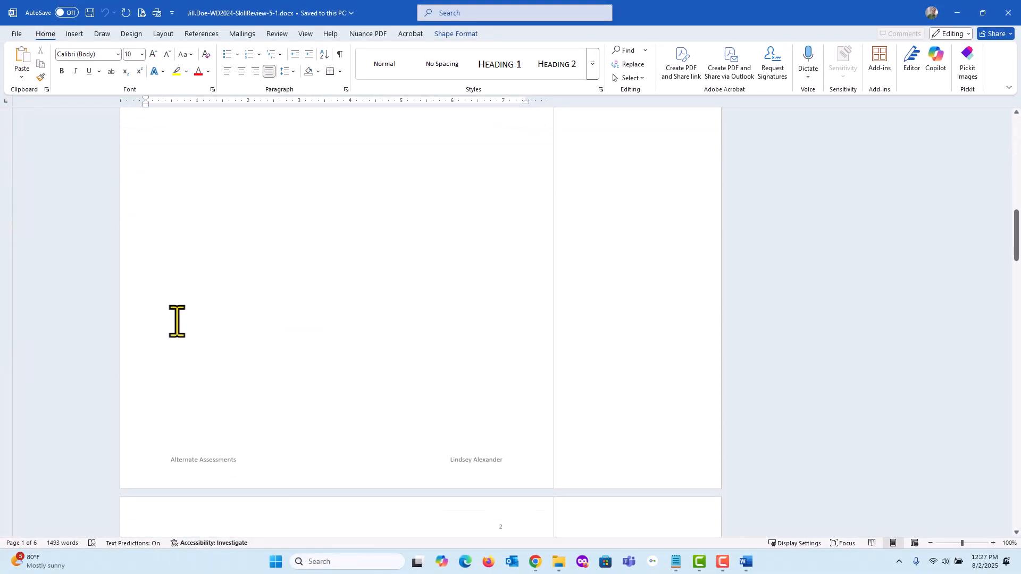
pyautogui.scroll(-3, 177, 321)
pyautogui.click(228, 383)
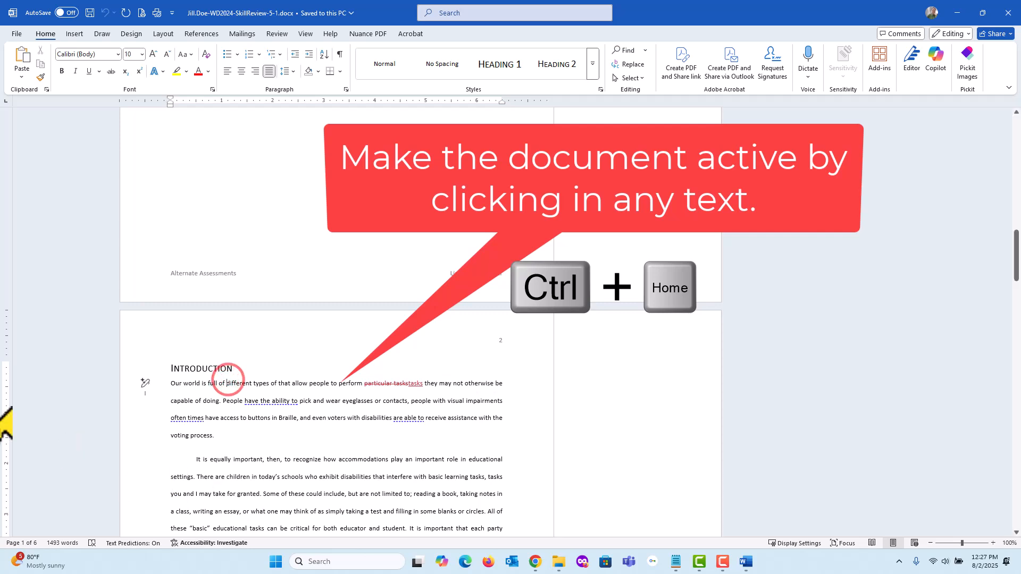
pyautogui.hotkey('ctrl', 'Home')
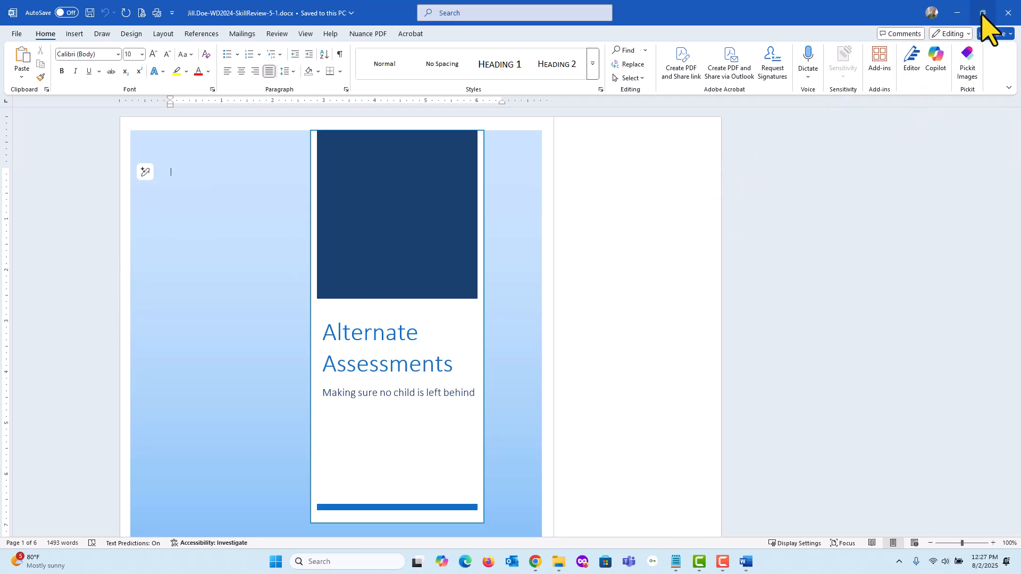
# Restore the Word window to its smaller size and maximize it again
pyautogui.moveTo(983, 12)
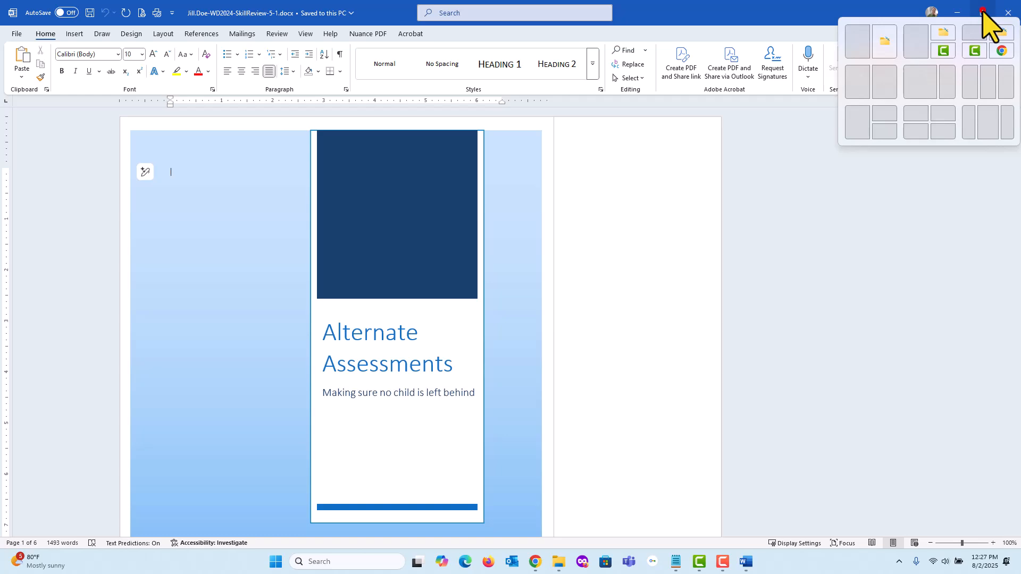
pyautogui.click(983, 12)
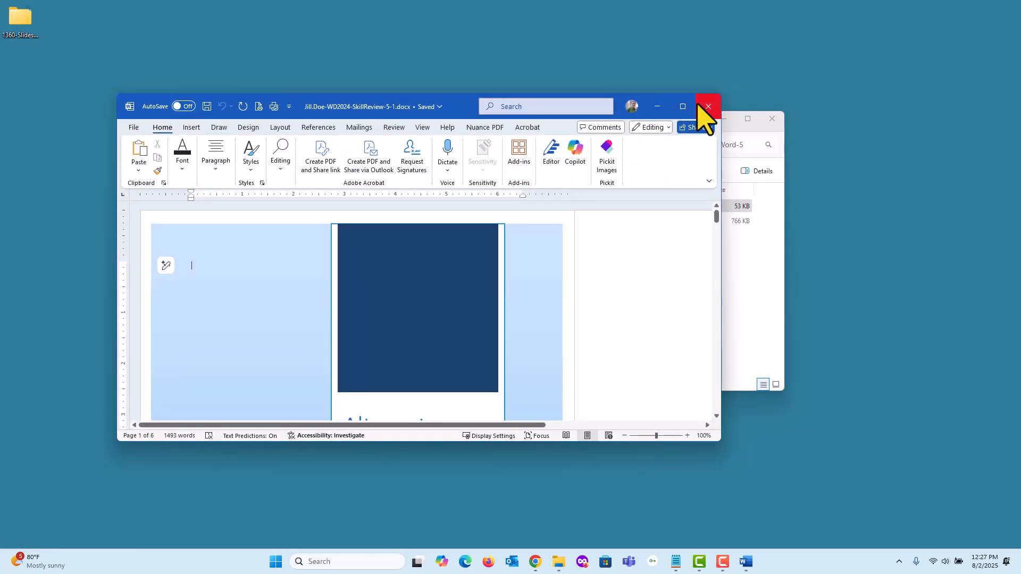
pyautogui.click(683, 106)
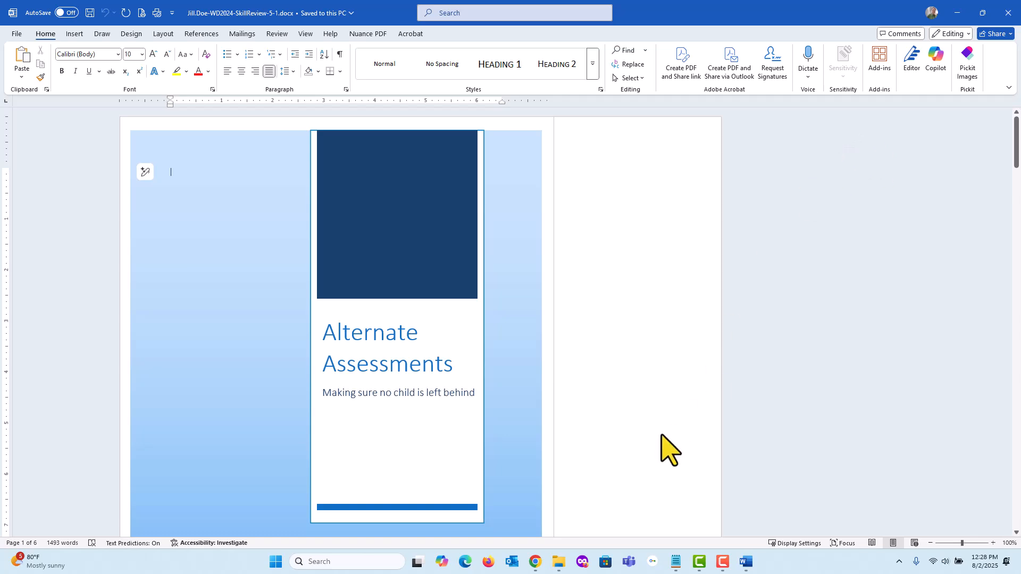
# Switch to the SIMnet assignment page in Chrome and snap it side by side with the Word document
pyautogui.click(536, 564)
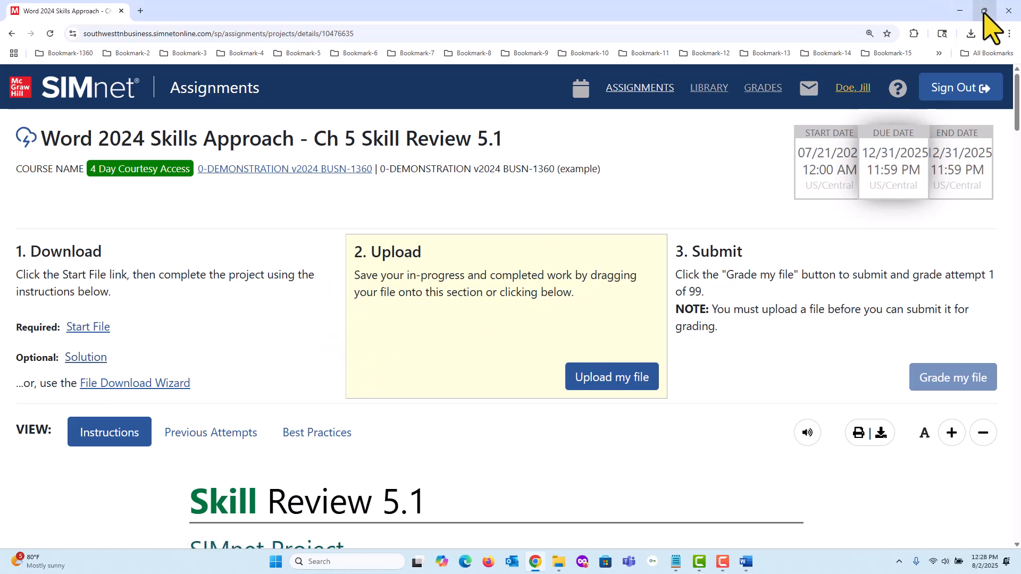
pyautogui.moveTo(984, 13)
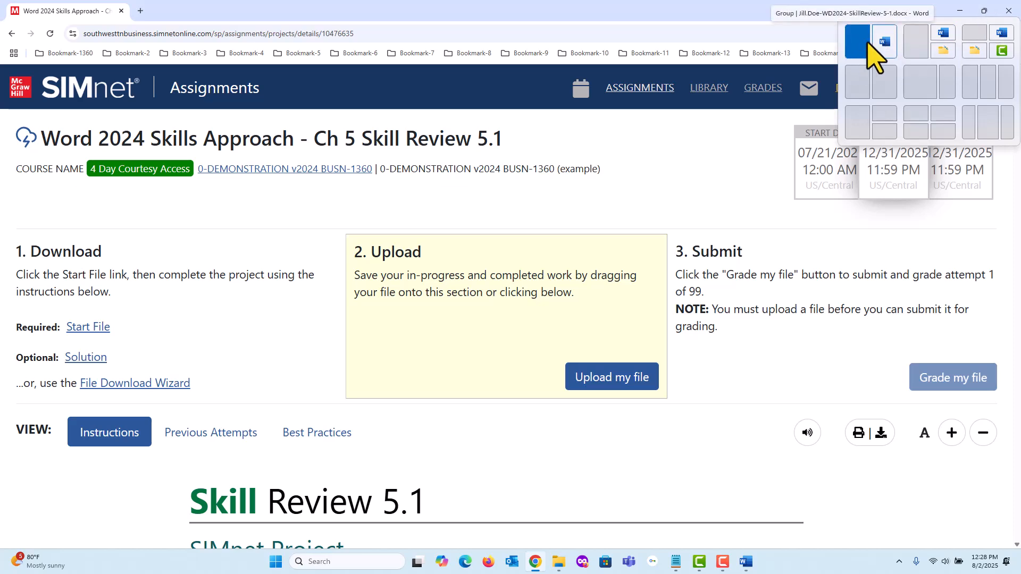
pyautogui.click(873, 50)
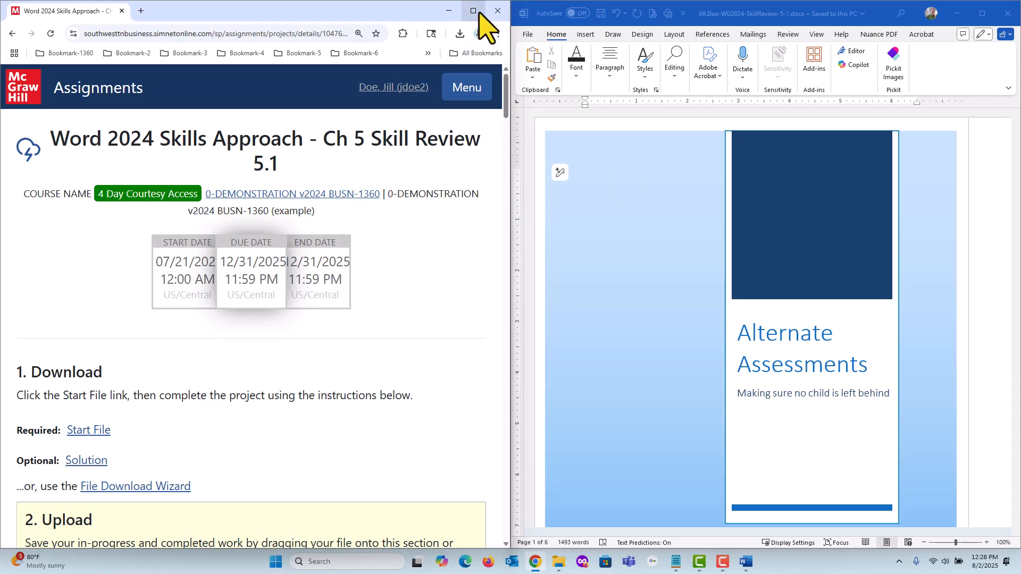
# Maximize the browser, go through the Skill Review 5.1 overview and skills list, and mark project steps 1 and 2 as complete
pyautogui.moveTo(477, 11)
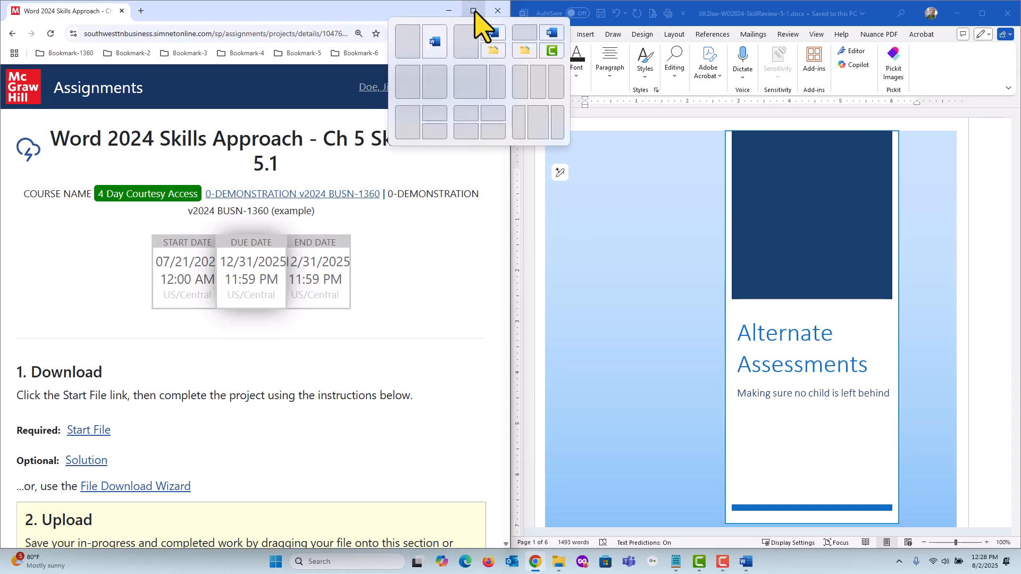
pyautogui.click(474, 11)
pyautogui.scroll(-2, 449, 269)
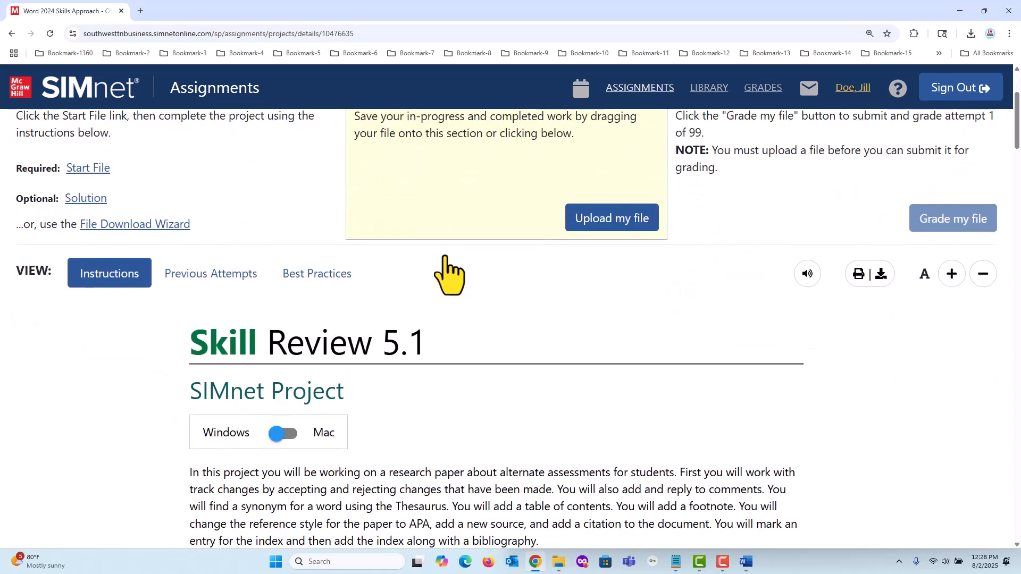
pyautogui.scroll(-3, 449, 274)
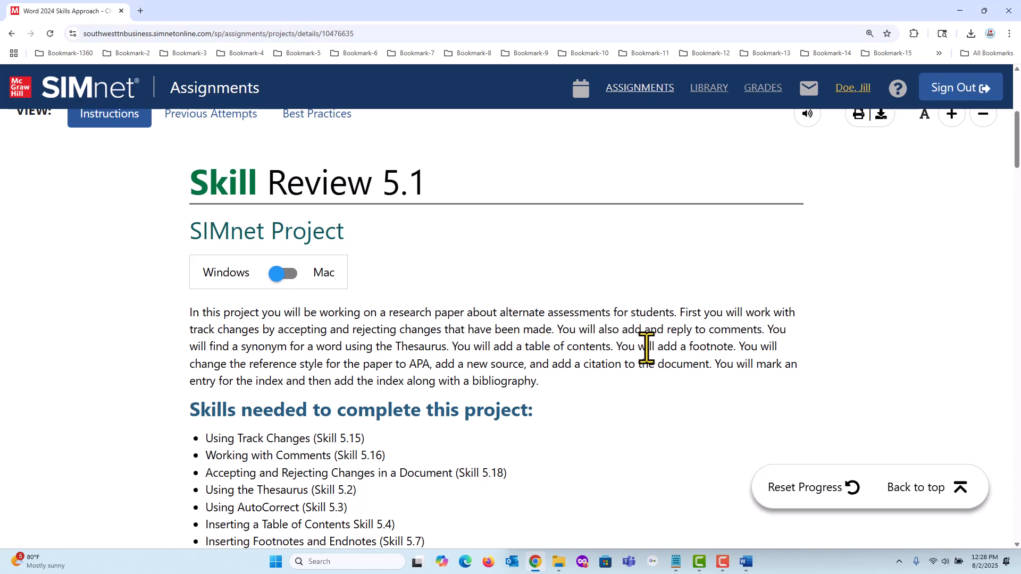
pyautogui.scroll(-4, 645, 349)
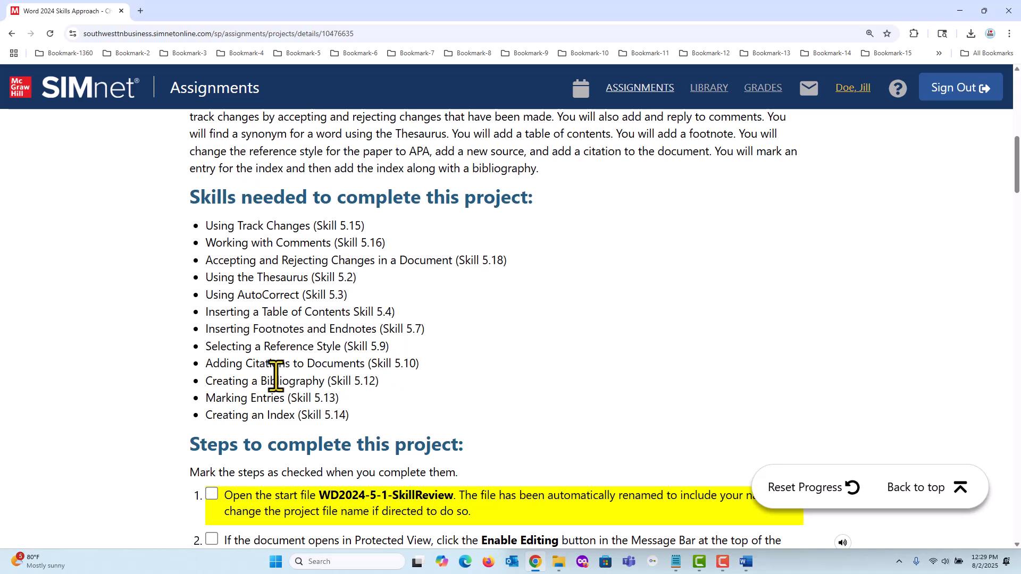
pyautogui.scroll(-3, 538, 382)
pyautogui.scroll(-1, 538, 382)
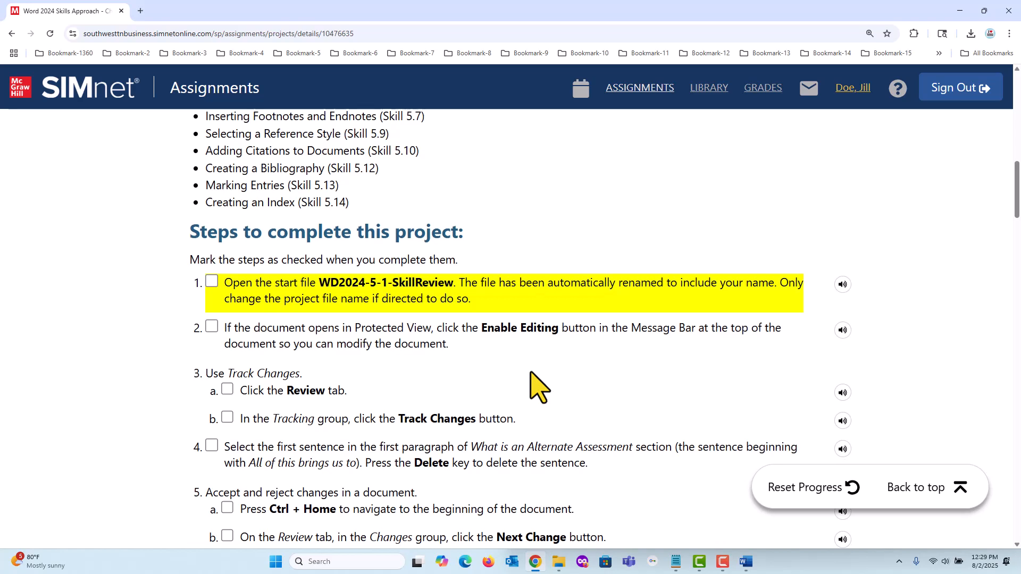
pyautogui.click(211, 281)
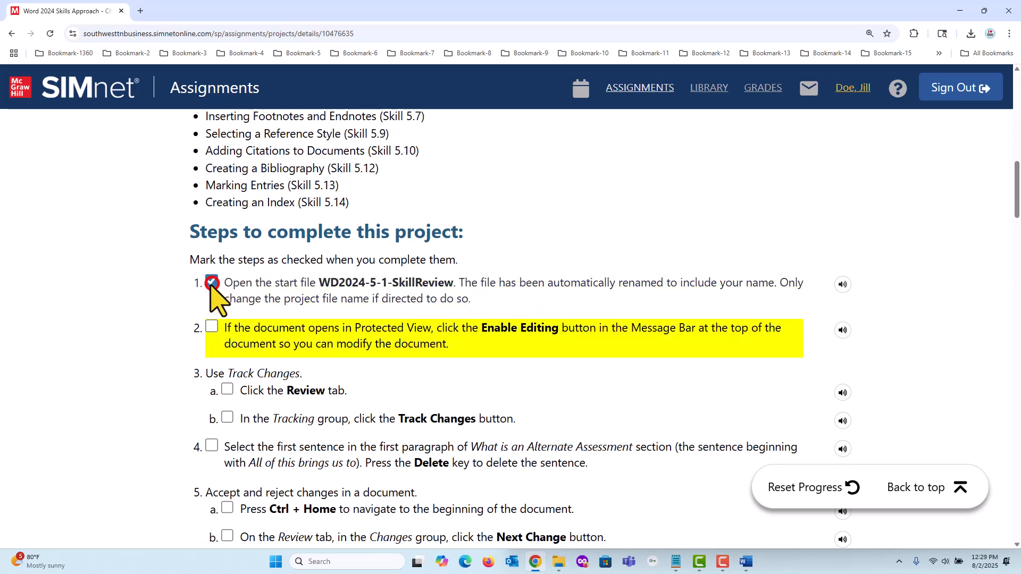
pyautogui.click(212, 327)
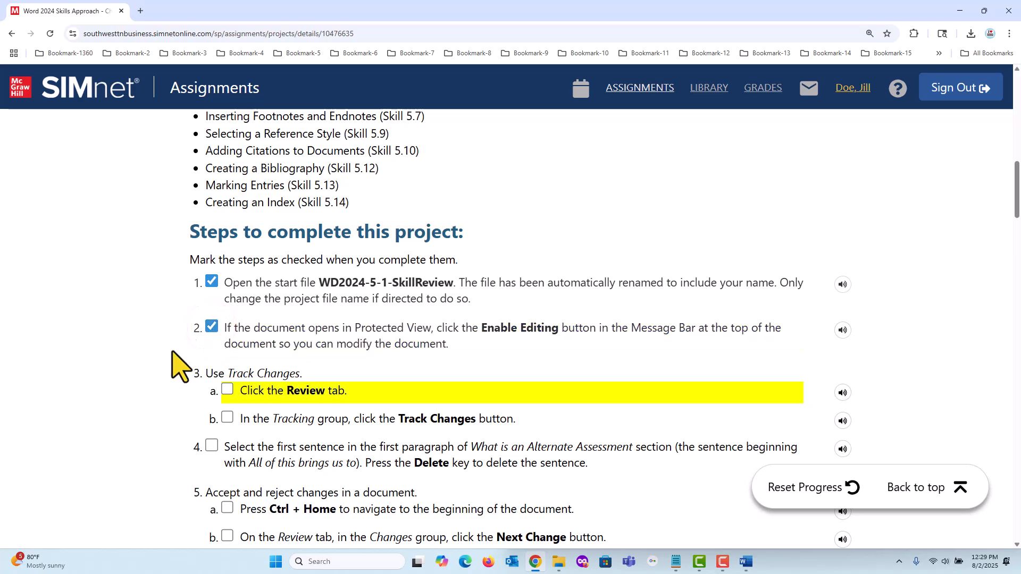
# Arrange the browser, showing the Track Changes instructions, in a half-and-half layout with the Word document
pyautogui.scroll(-2, 155, 384)
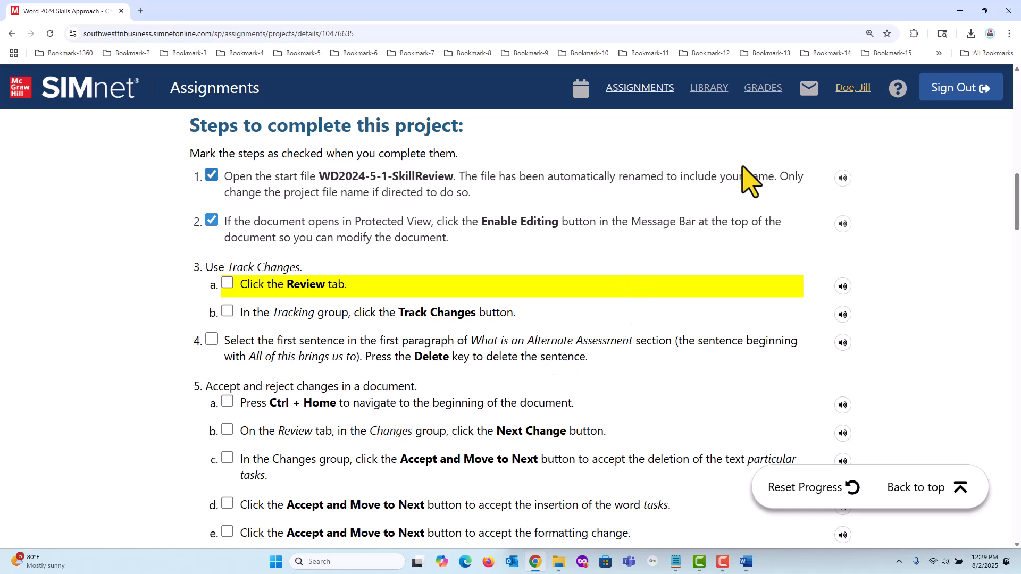
pyautogui.moveTo(985, 11)
pyautogui.click(858, 46)
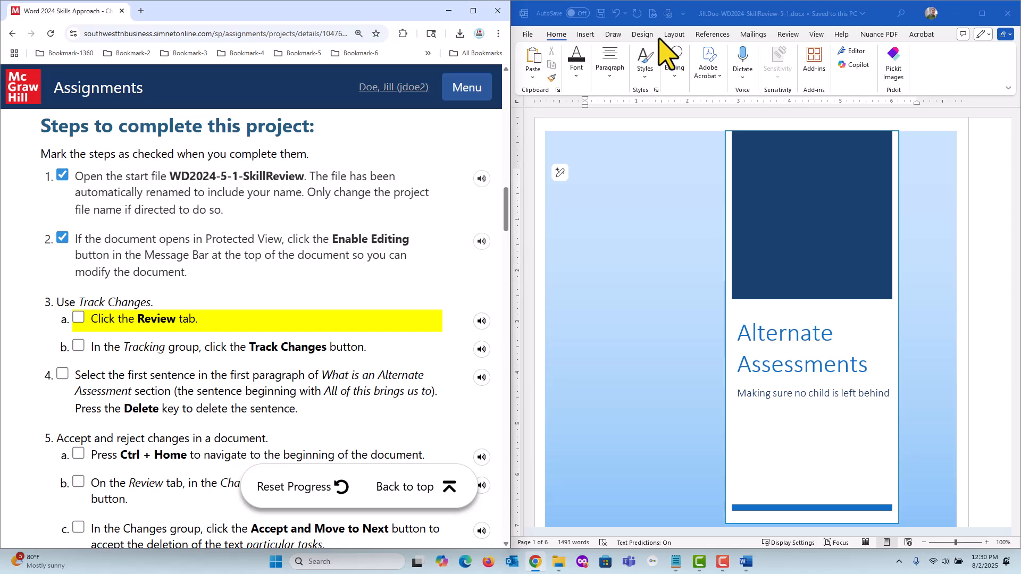
# Turn on Track Changes in the Word document and open its options for whose changes are tracked
pyautogui.click(788, 34)
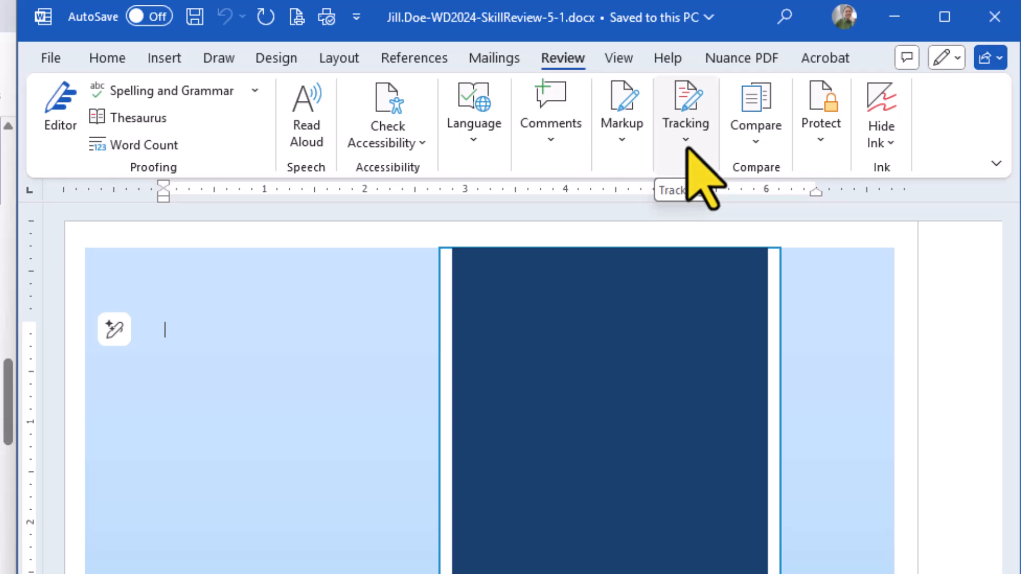
pyautogui.click(686, 147)
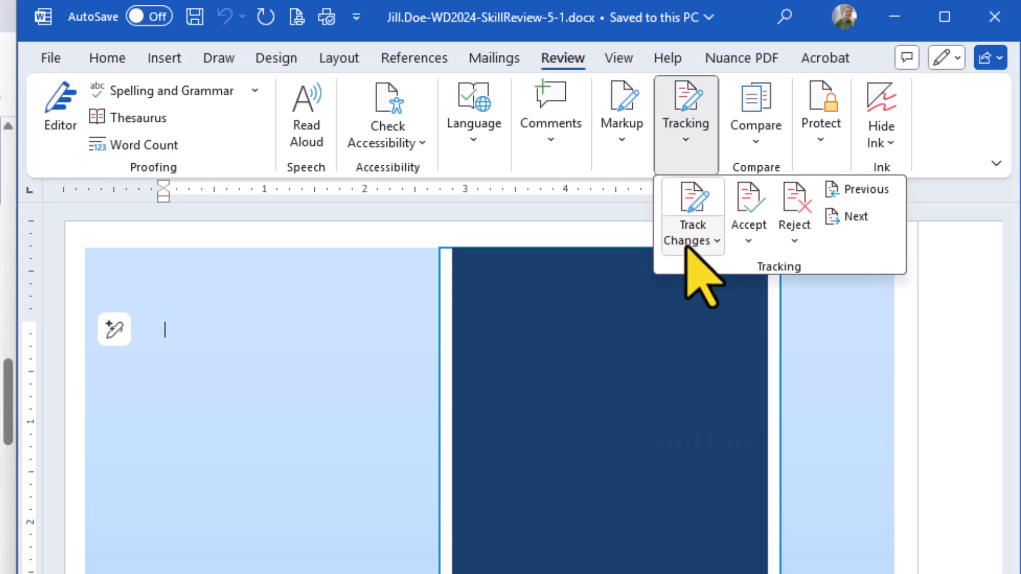
pyautogui.click(691, 200)
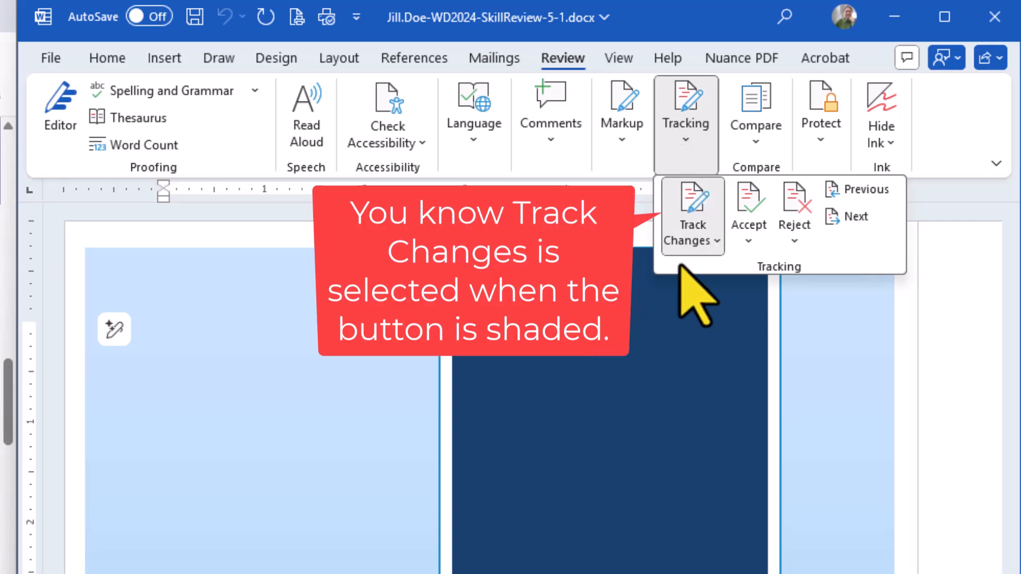
pyautogui.click(714, 241)
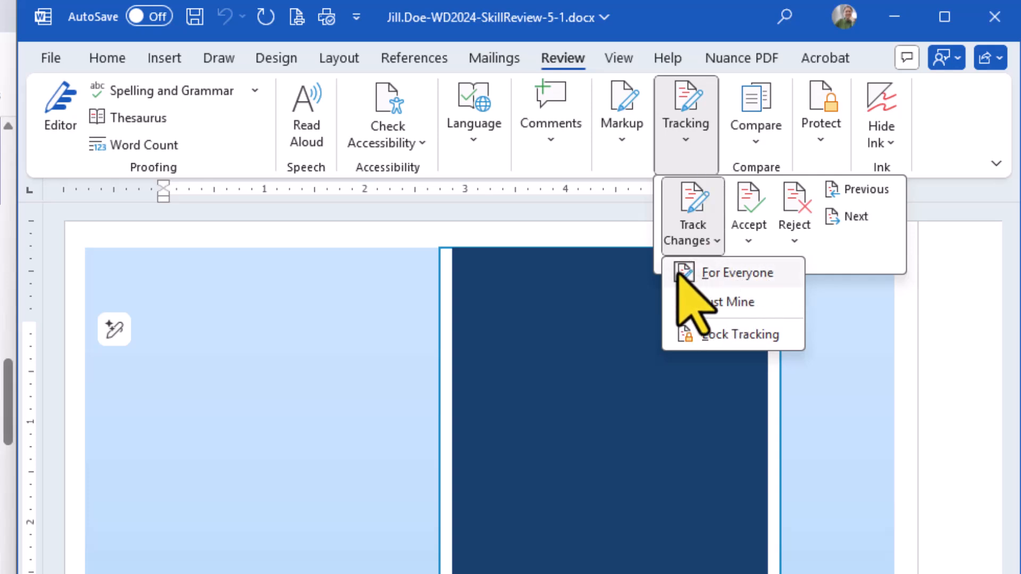
# Switch Track Changes off in the Word document and mark project steps 3a and 3b as complete
pyautogui.click(689, 205)
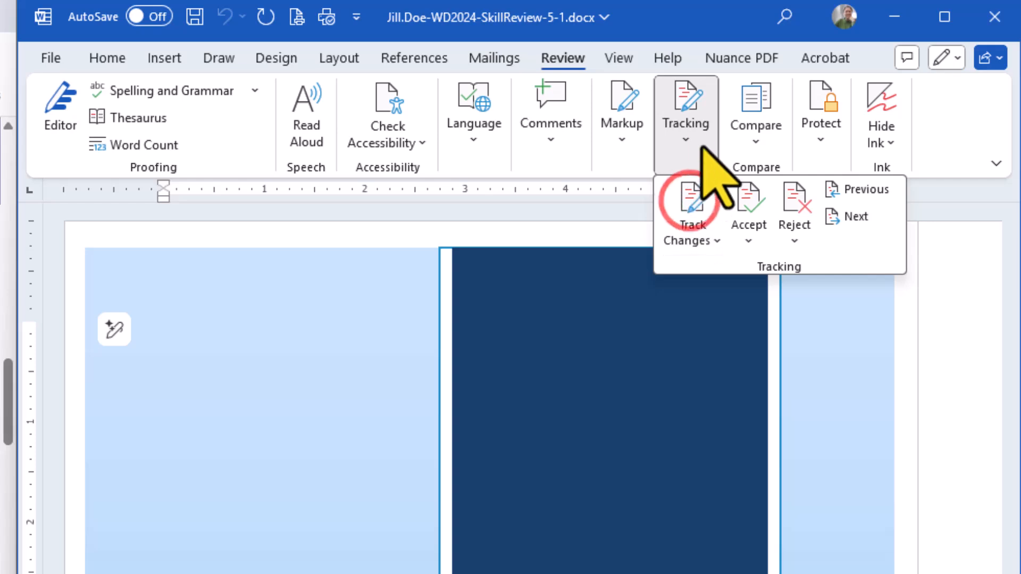
pyautogui.click(682, 140)
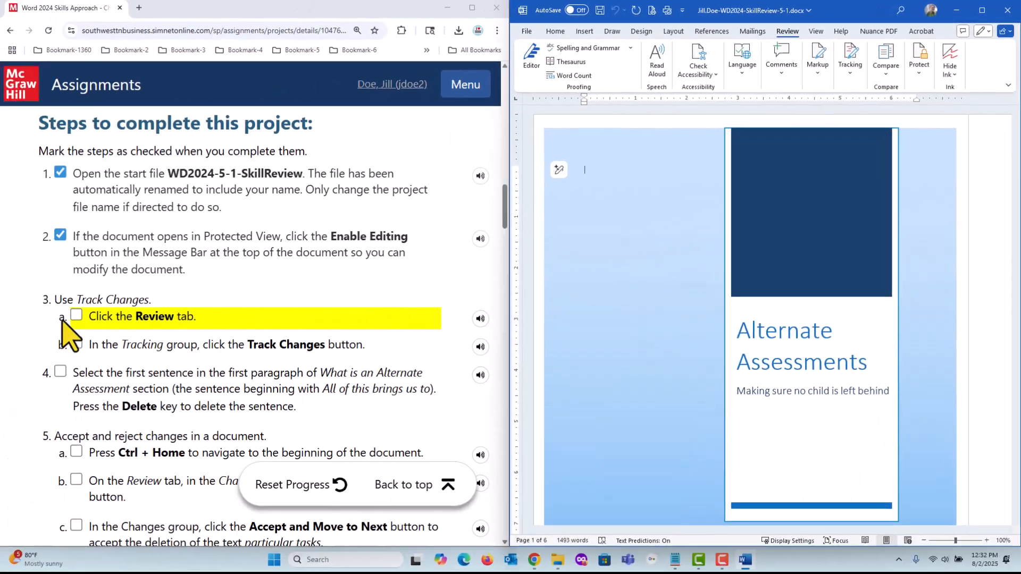
pyautogui.click(78, 314)
pyautogui.click(78, 343)
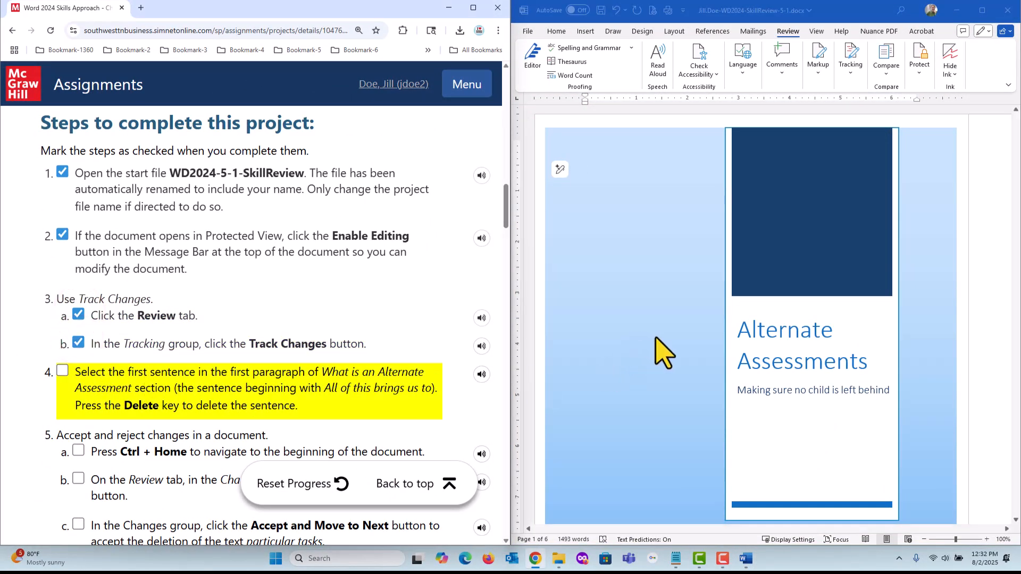
# Try to delete the opening of the What is an Alternate Assessment paragraph, through "(Luke and Schwartz).", and undo the deletion
pyautogui.scroll(-3, 662, 352)
pyautogui.scroll(-5, 662, 352)
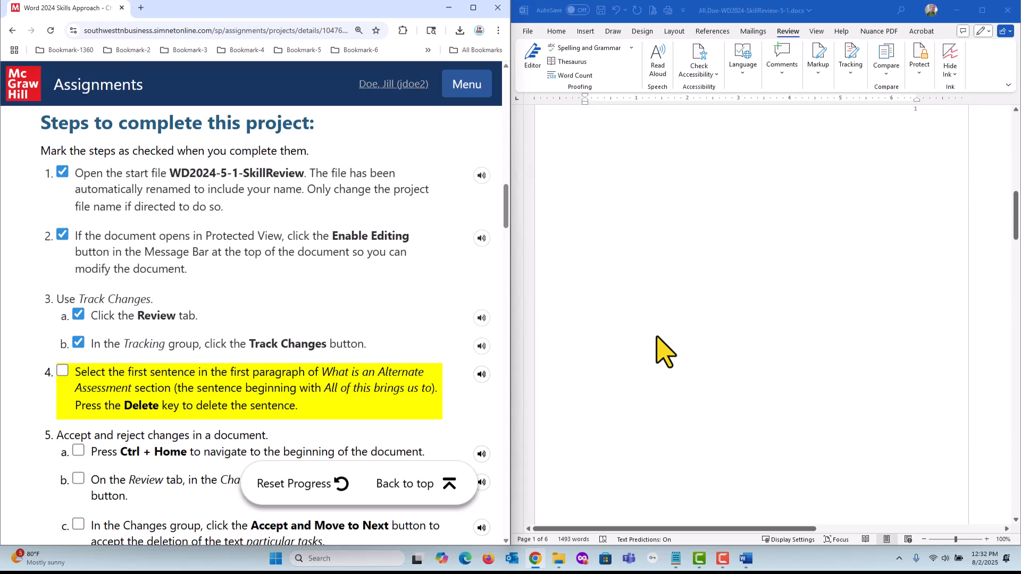
pyautogui.scroll(-10, 662, 352)
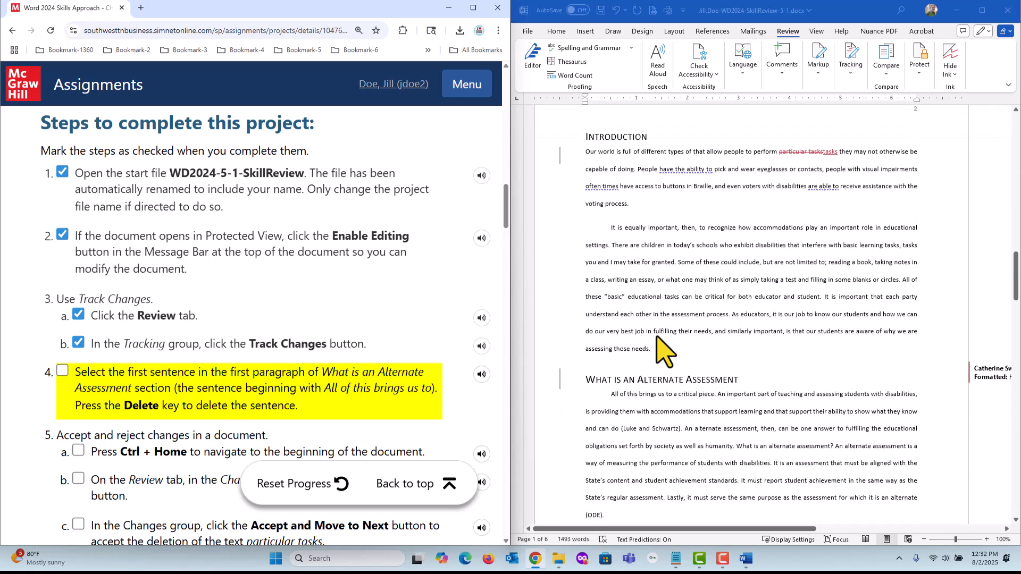
pyautogui.scroll(-1, 663, 352)
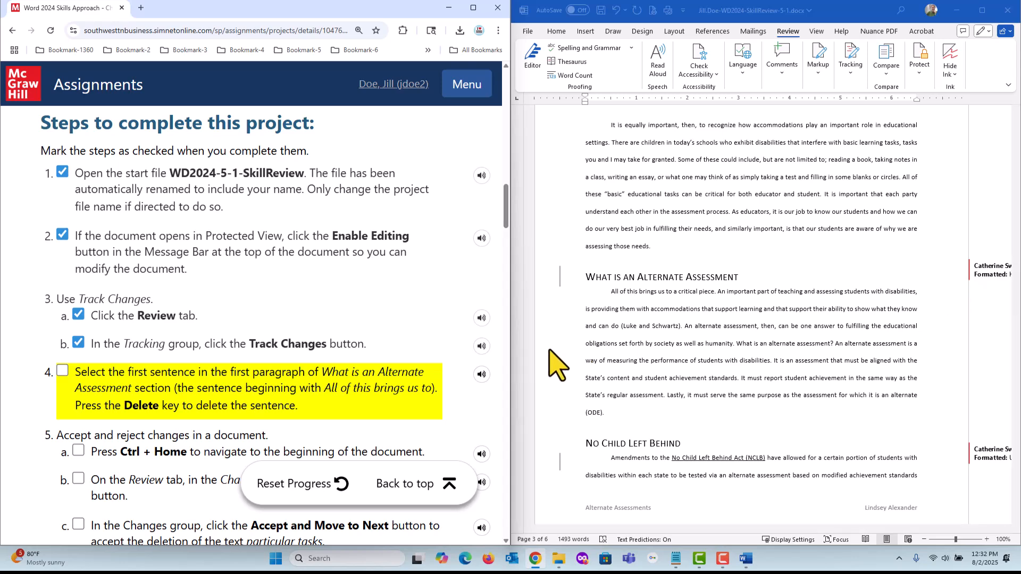
pyautogui.click(607, 293)
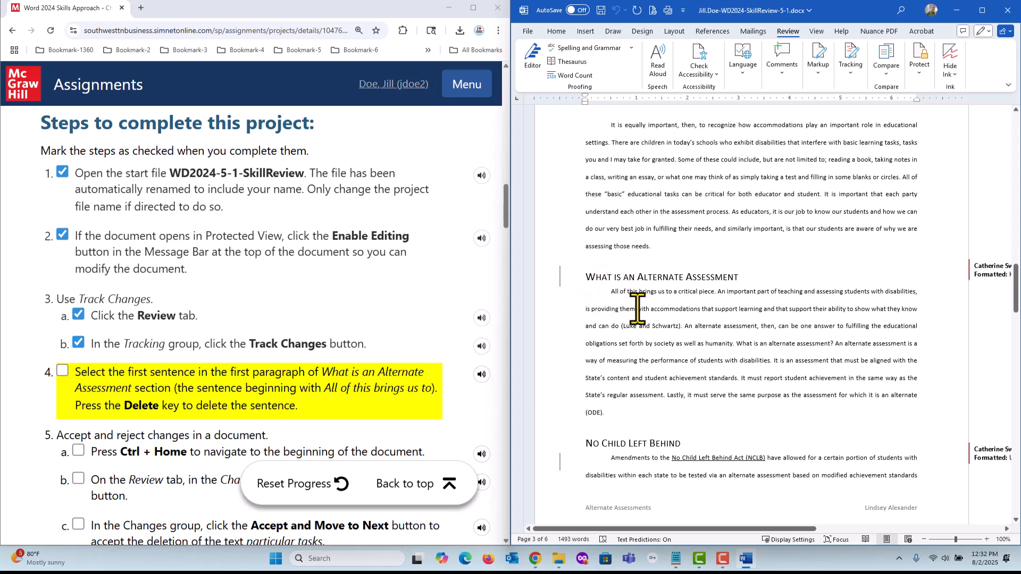
pyautogui.click(612, 292)
pyautogui.moveTo(612, 292); pyautogui.dragTo(682, 326)
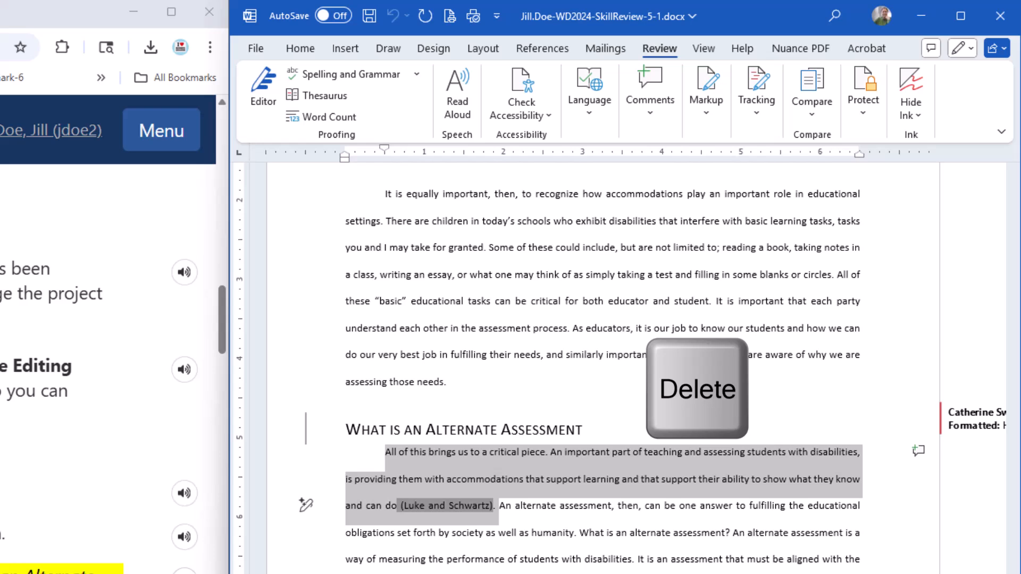
pyautogui.press('Delete')
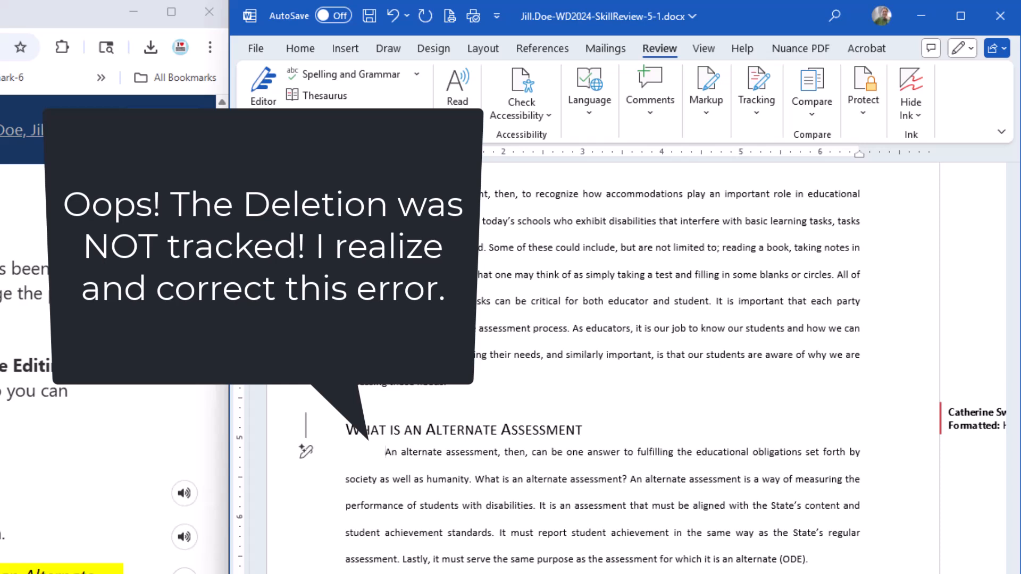
pyautogui.hotkey('ctrl', 'z')
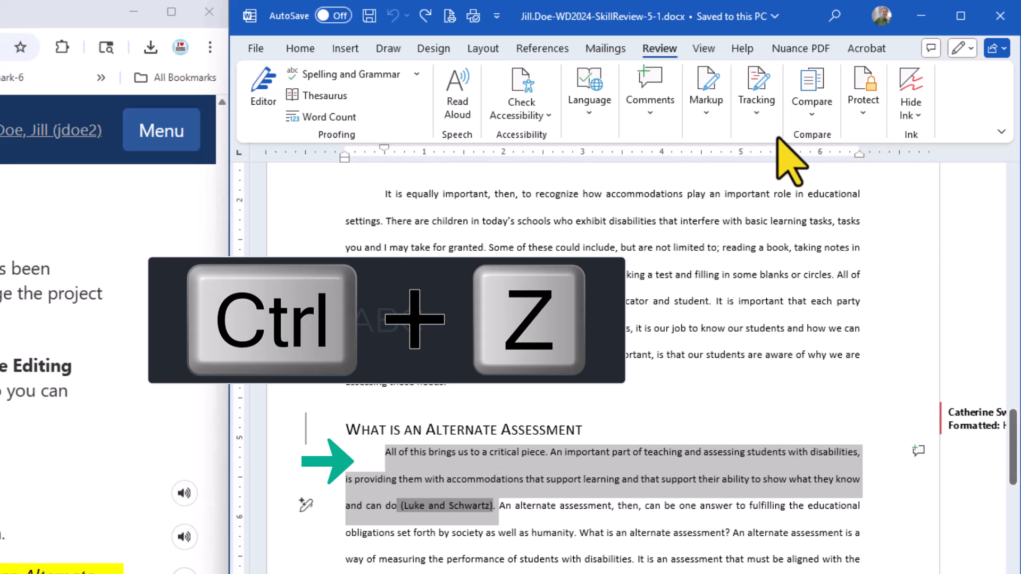
# Turn on Track Changes and delete the selected opening passage of the What is an Alternate Assessment section as a tracked change
pyautogui.click(757, 112)
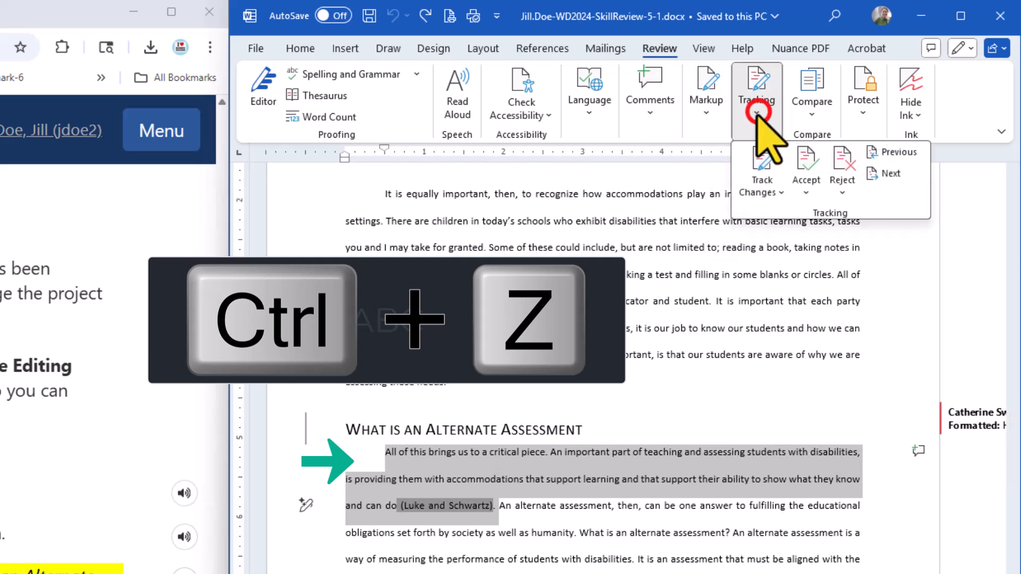
pyautogui.click(760, 160)
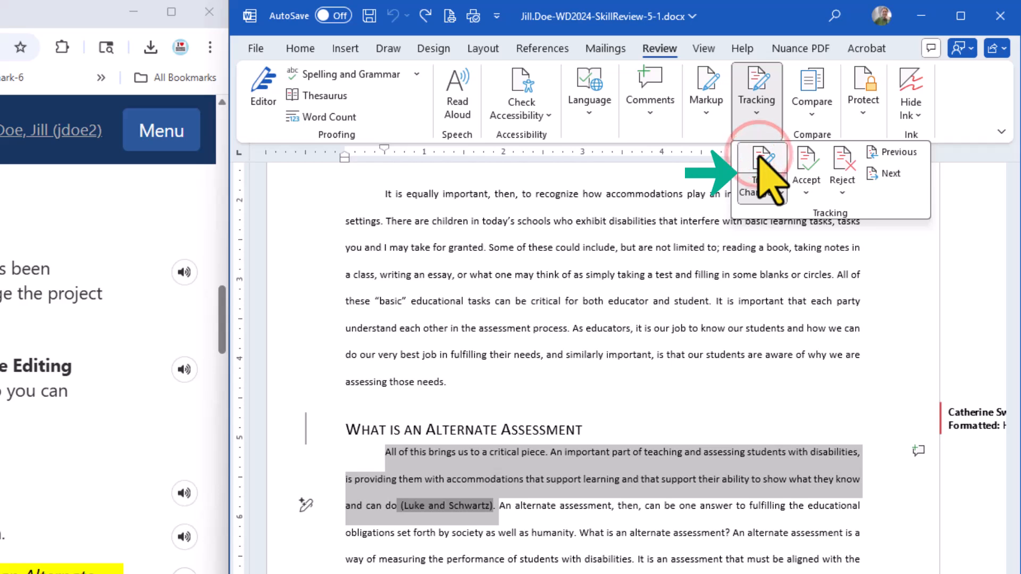
pyautogui.click(443, 476)
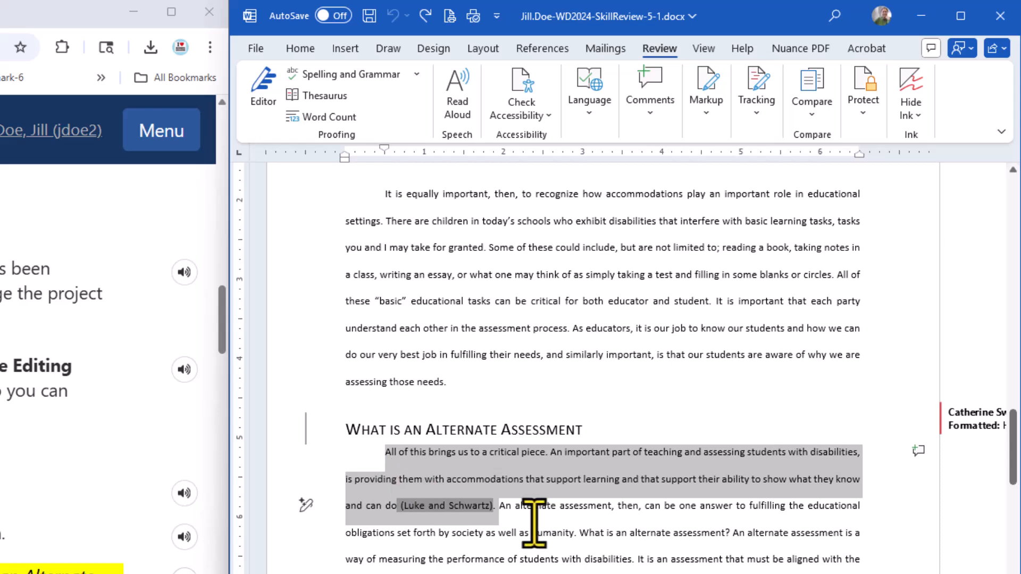
pyautogui.press('Delete')
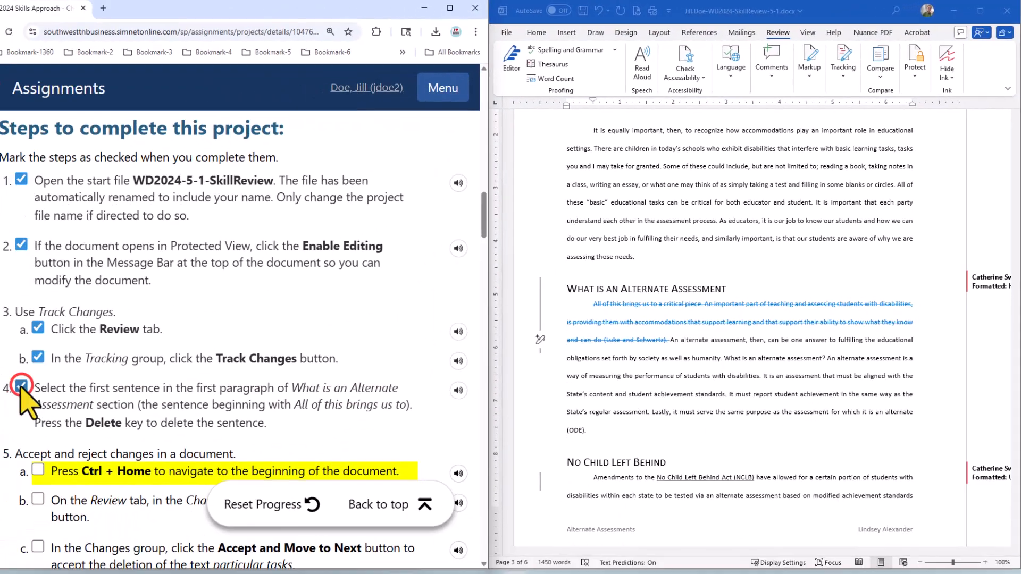
# Mark project step 4 as complete and read through the step 5 instructions for accepting and rejecting changes
pyautogui.click(50, 376)
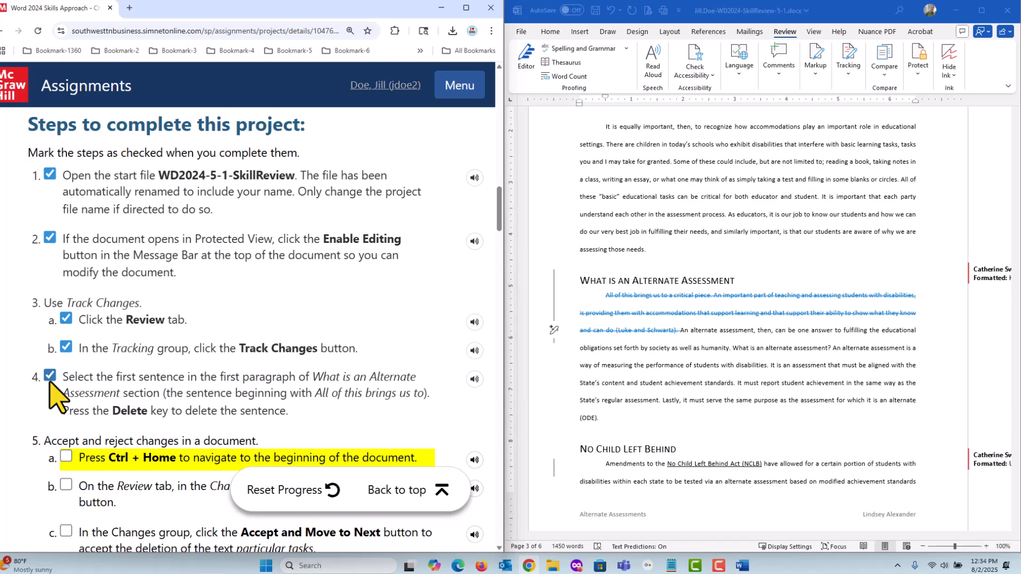
pyautogui.click(595, 10)
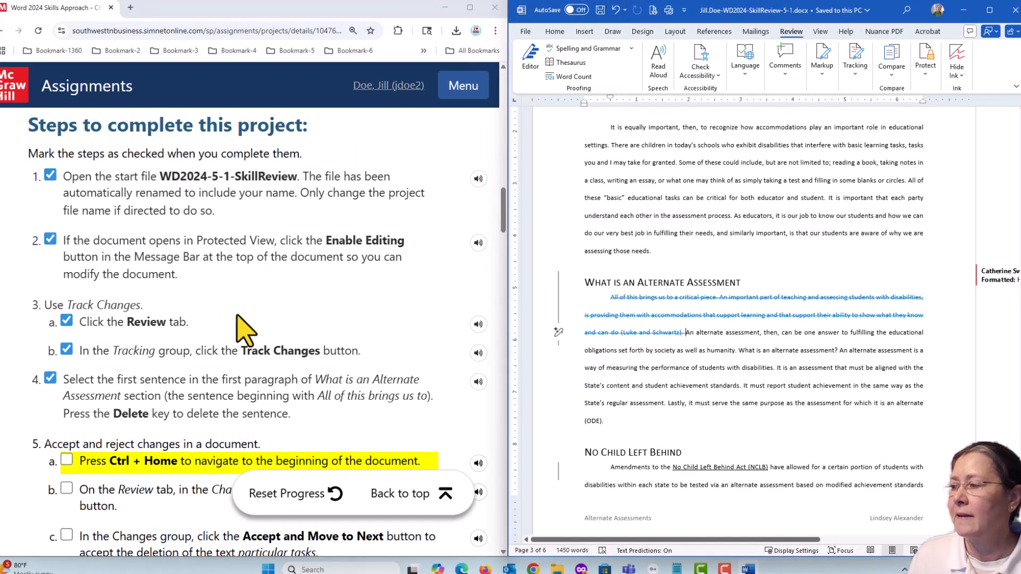
pyautogui.scroll(-5, 246, 331)
pyautogui.scroll(-1, 238, 320)
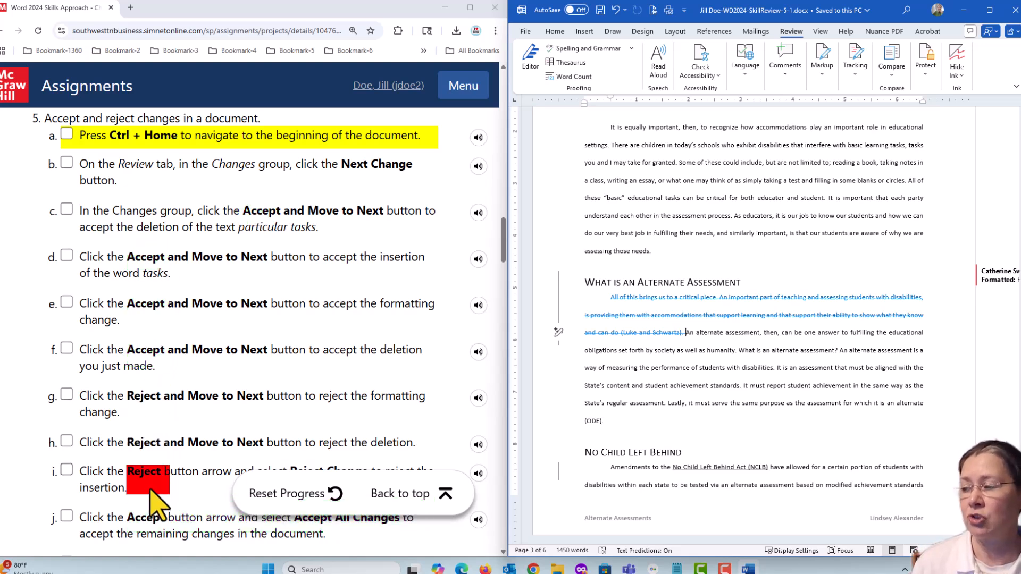
pyautogui.scroll(-4, 202, 367)
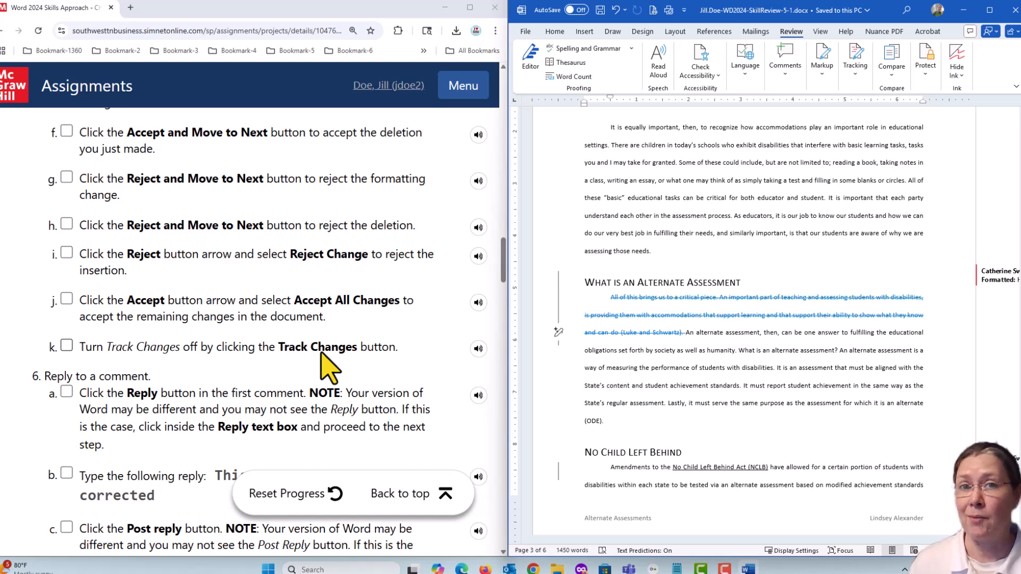
pyautogui.scroll(4, 325, 380)
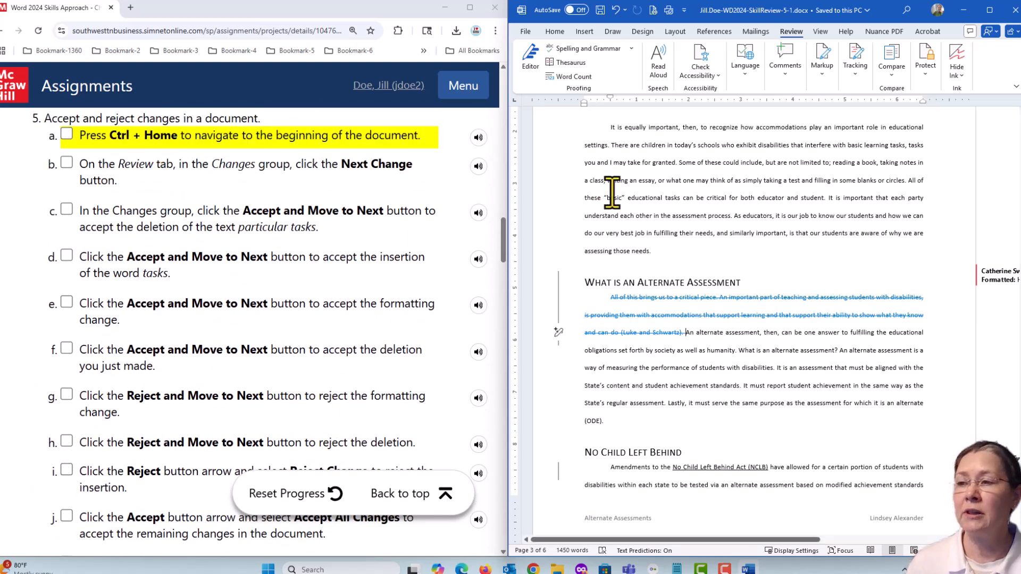
# Go to the beginning of the Word document and move to the next tracked change, in the Introduction
pyautogui.click(708, 216)
pyautogui.hotkey('ctrl', 'Home')
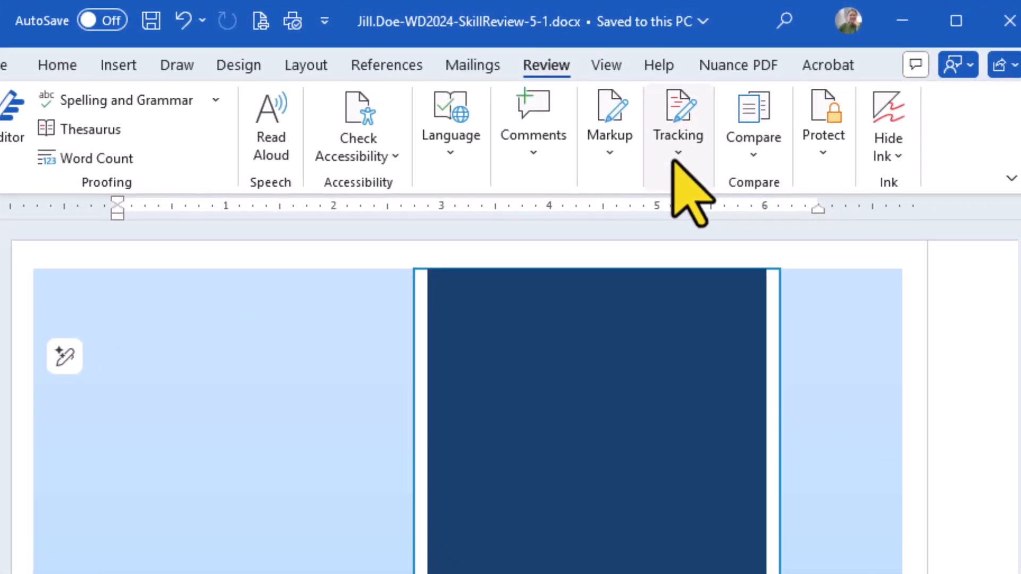
pyautogui.click(673, 162)
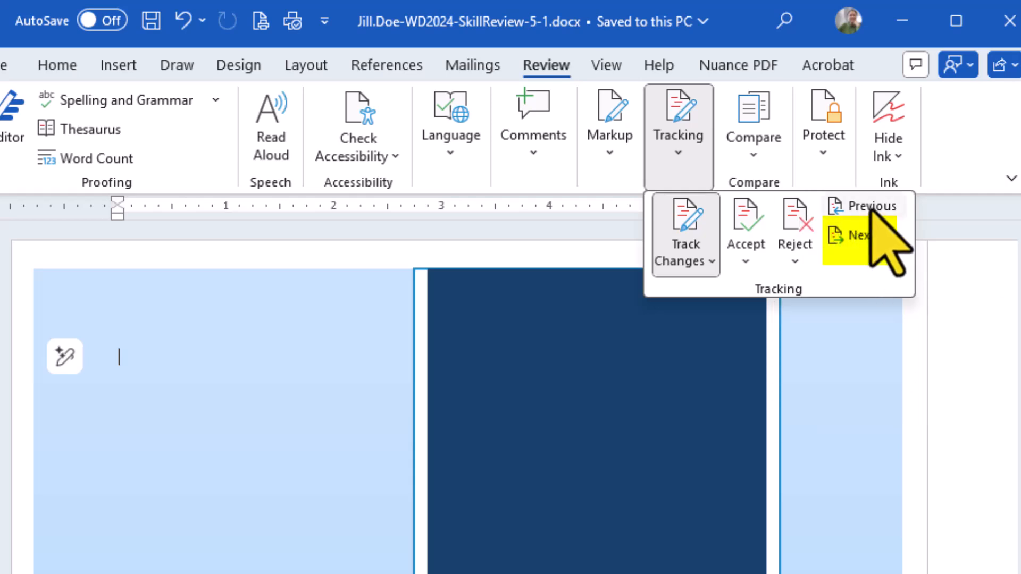
pyautogui.click(870, 234)
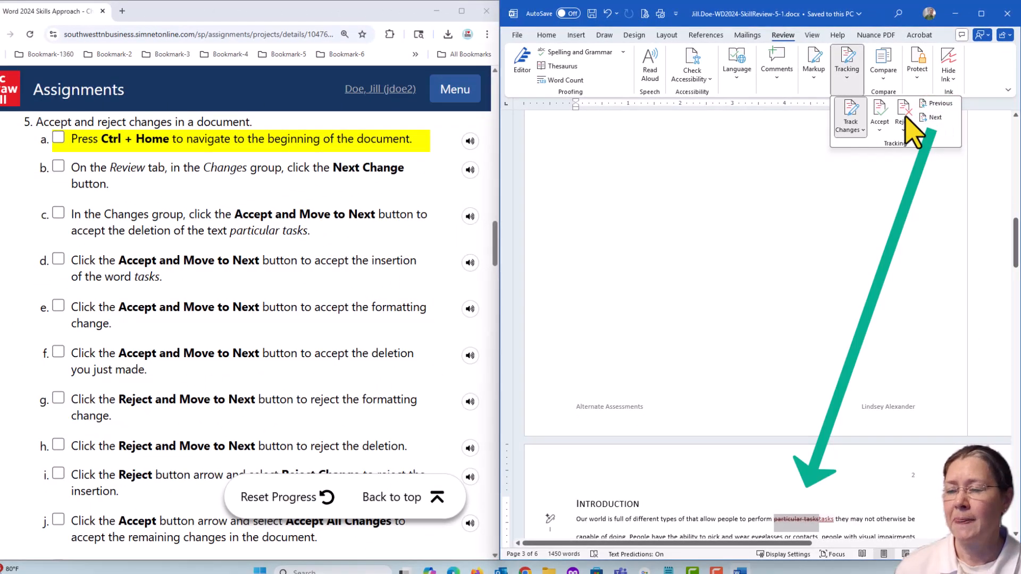
pyautogui.scroll(-4, 822, 316)
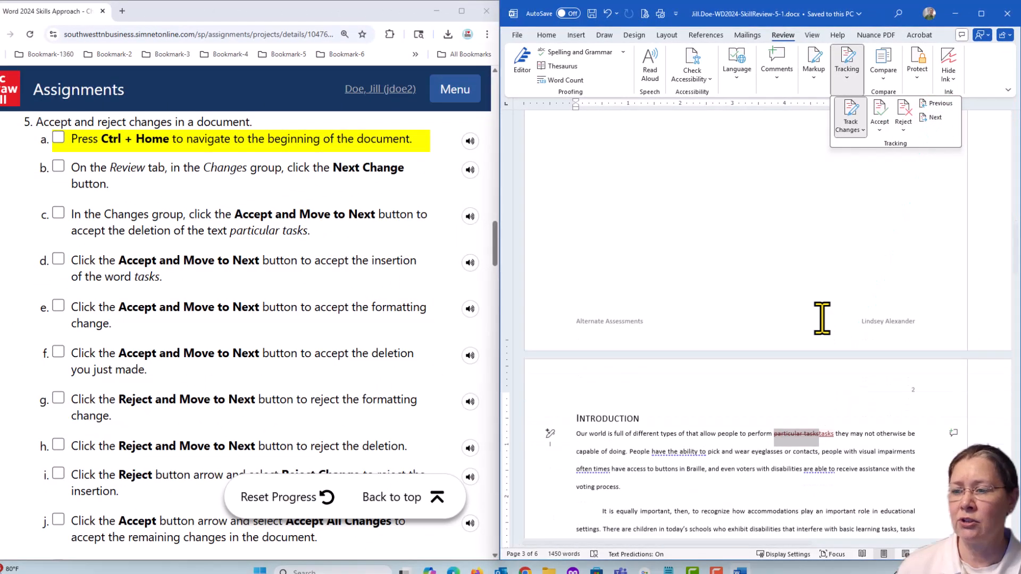
pyautogui.scroll(-2, 822, 315)
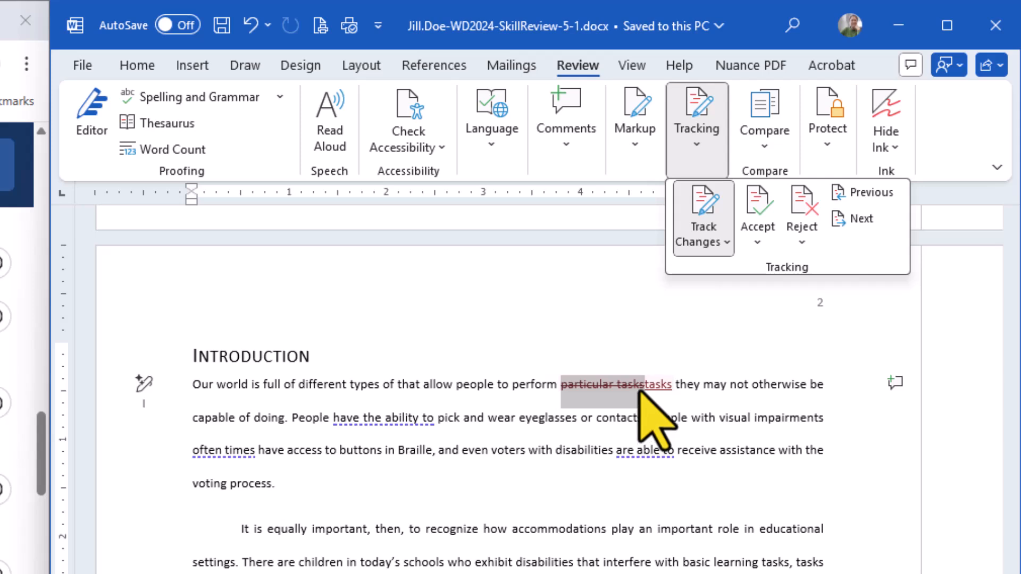
# Accept the deletion of "particular tasks" and the insertion of "tasks" in the Introduction, moving to the next change each time
pyautogui.click(757, 244)
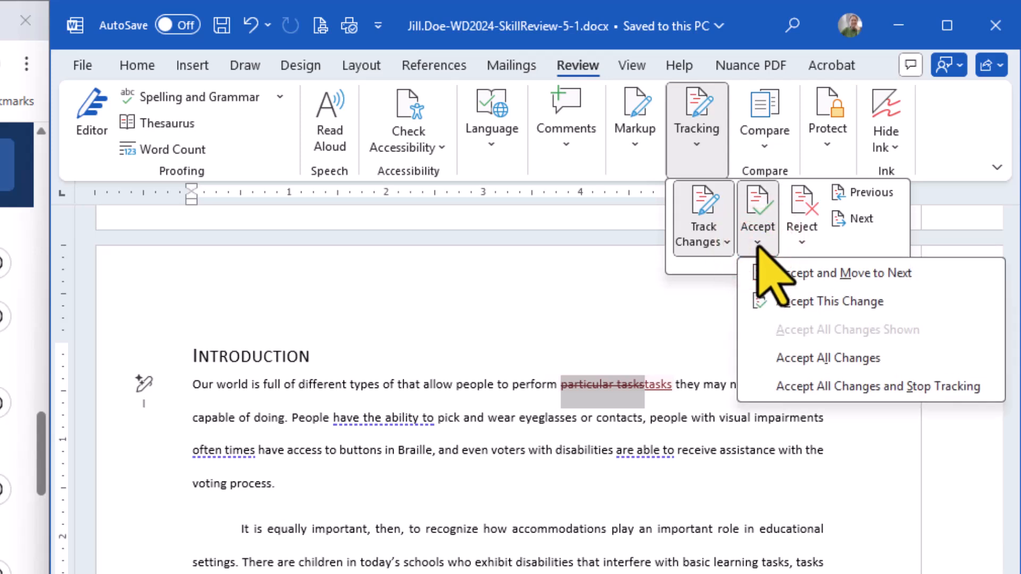
pyautogui.click(900, 272)
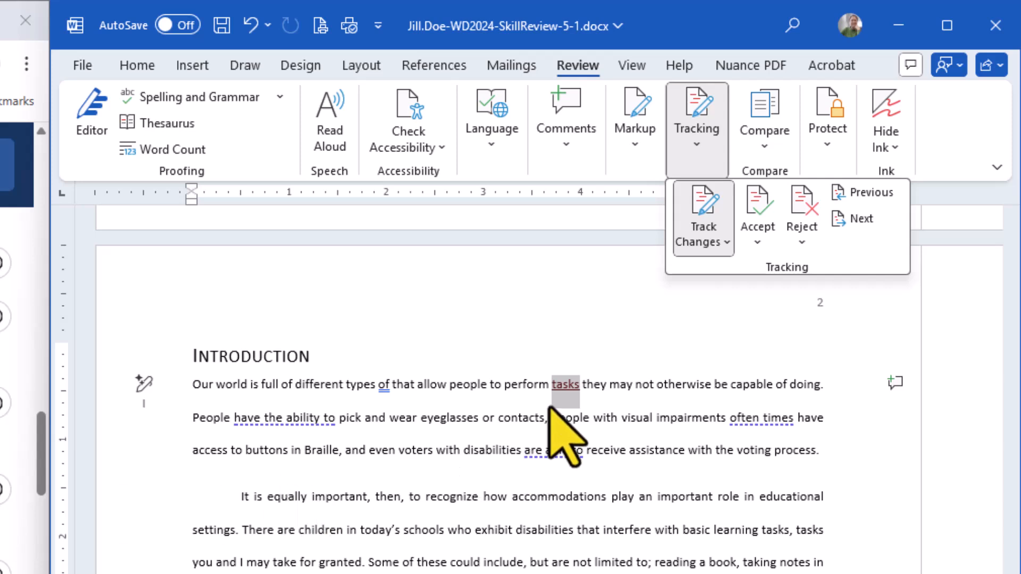
pyautogui.click(761, 194)
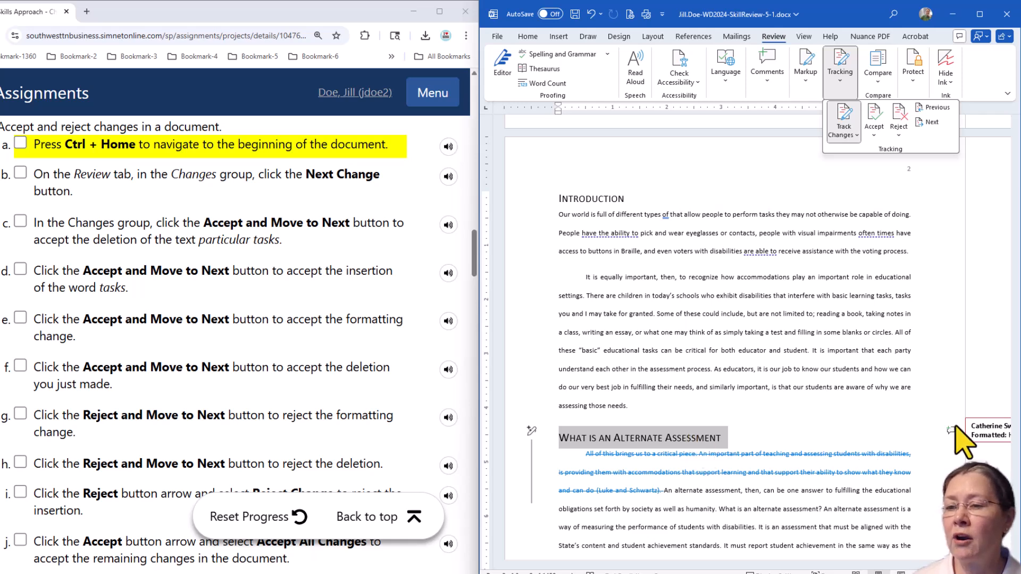
# Accept the formatting change on the What is an Alternate Assessment heading and the deletion of the passage below it
pyautogui.click(1003, 446)
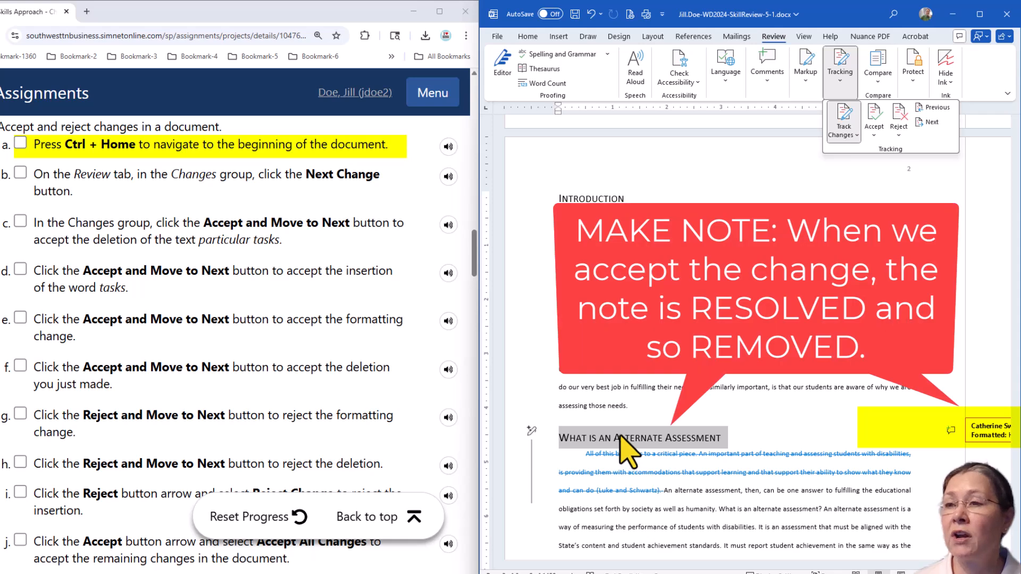
pyautogui.click(875, 114)
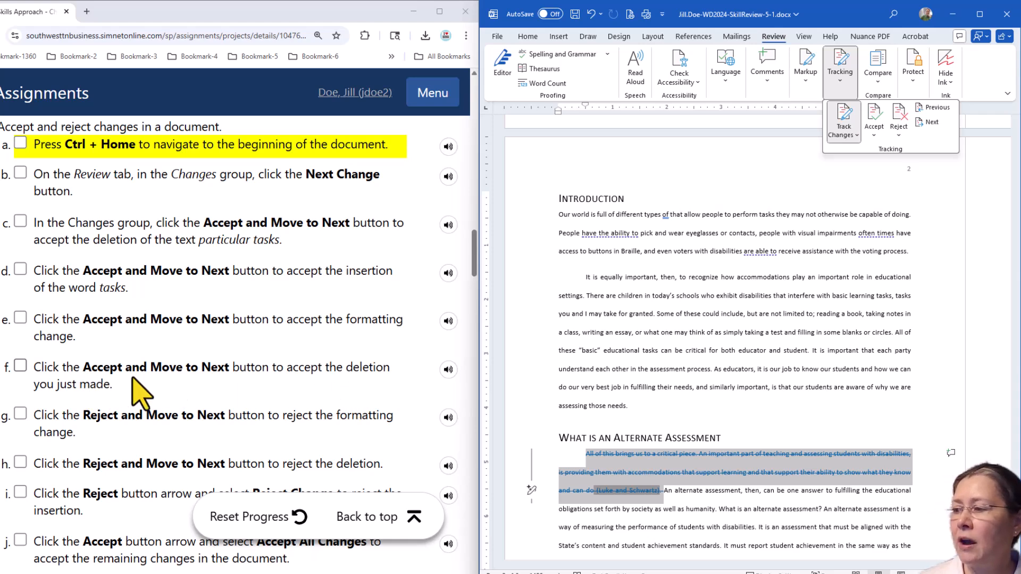
pyautogui.click(873, 113)
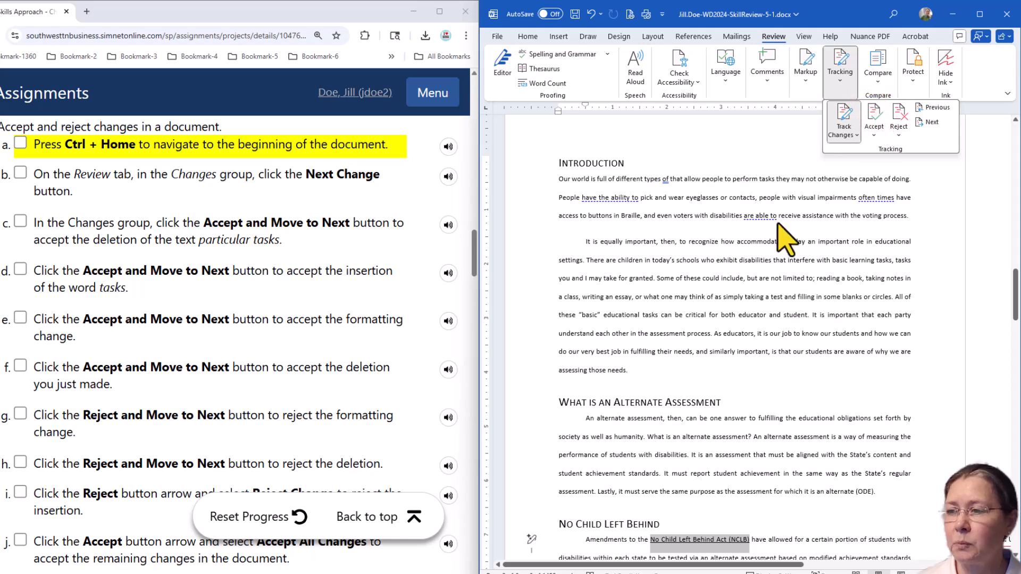
# Reject the formatting change on "No Child Left Behind Act (NCLB)", move to the next change, and check the following instructions
pyautogui.scroll(-4, 778, 319)
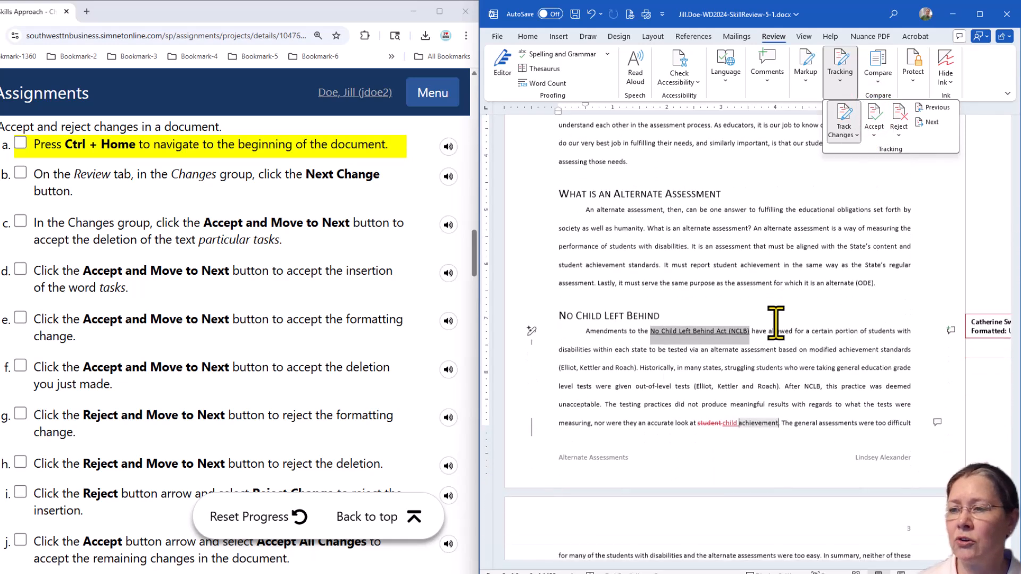
pyautogui.scroll(-2, 776, 322)
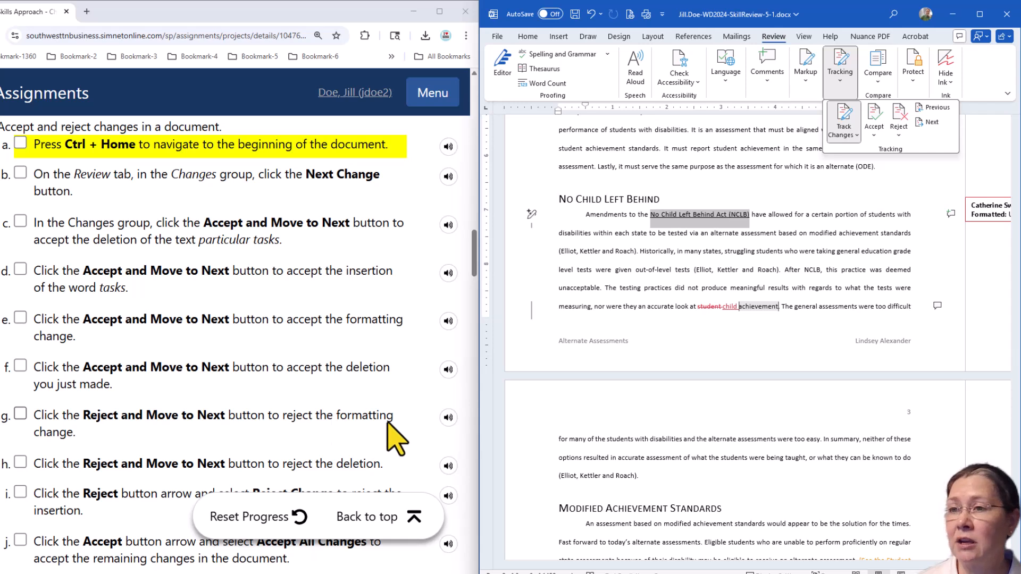
pyautogui.click(898, 136)
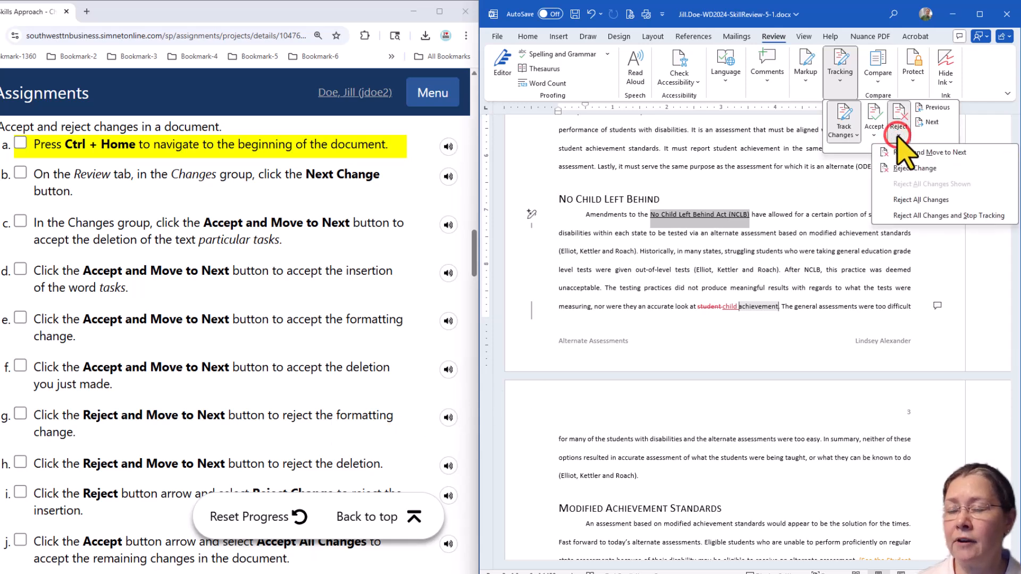
pyautogui.click(972, 152)
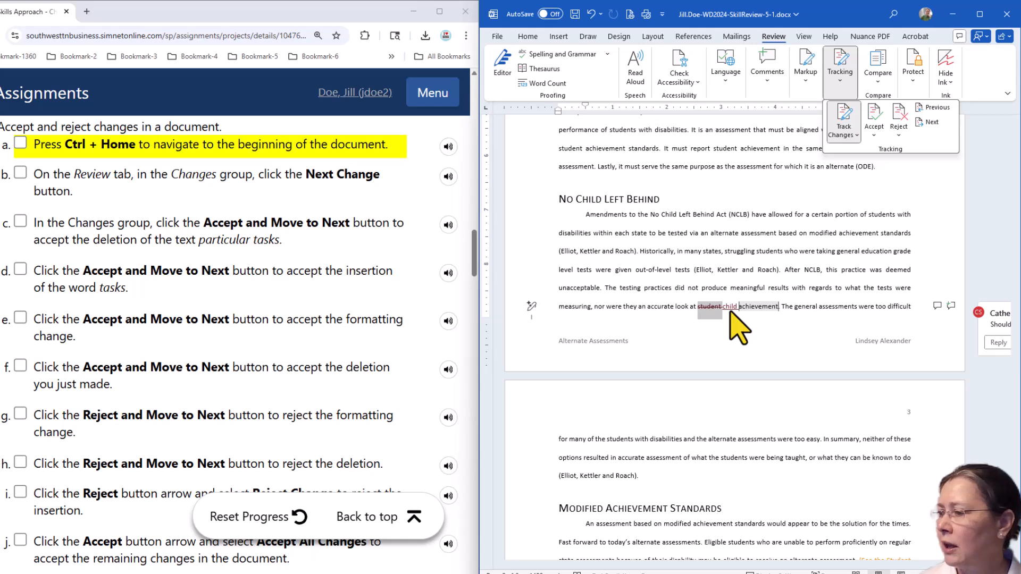
pyautogui.scroll(-4, 367, 331)
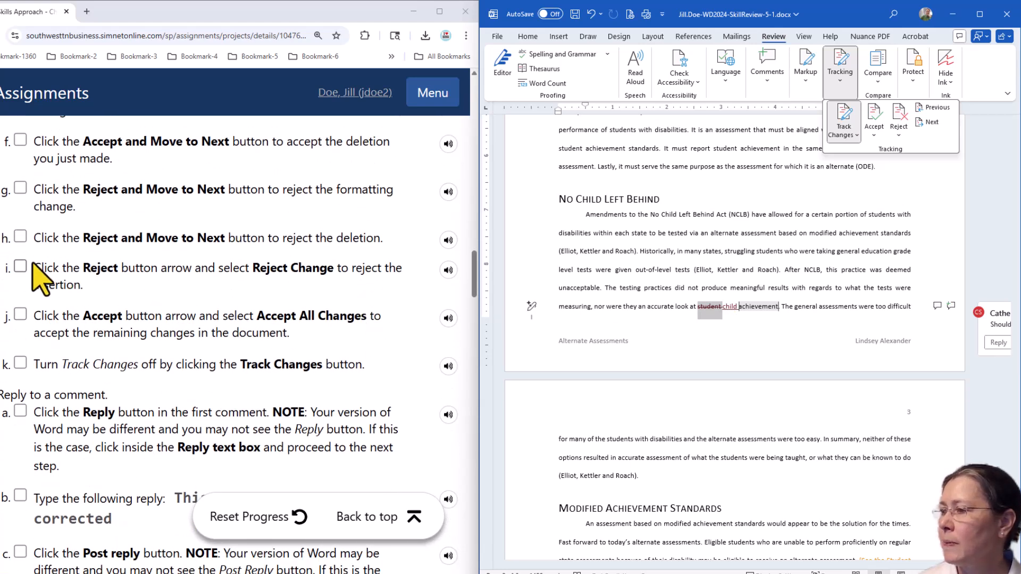
# Mark instructions b through g of the accept and reject changes section as complete, leaving h unmarked
pyautogui.scroll(2, 45, 272)
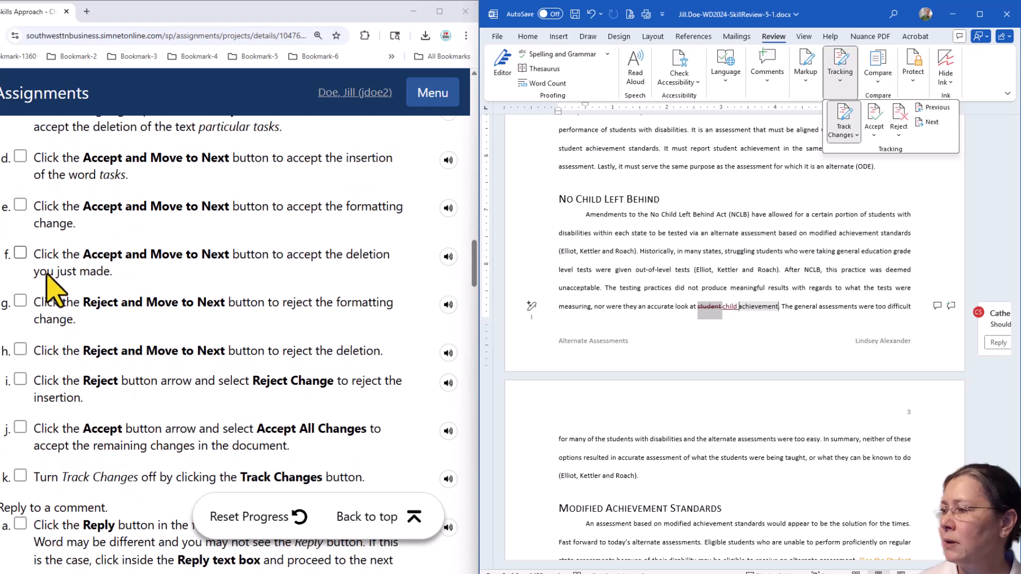
pyautogui.scroll(2, 48, 277)
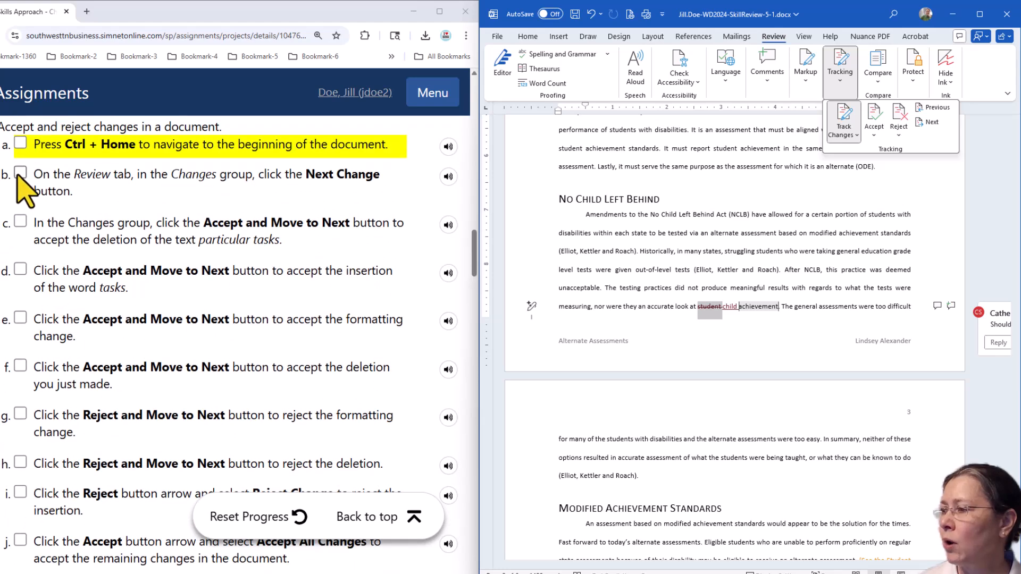
pyautogui.click(20, 173)
pyautogui.click(20, 221)
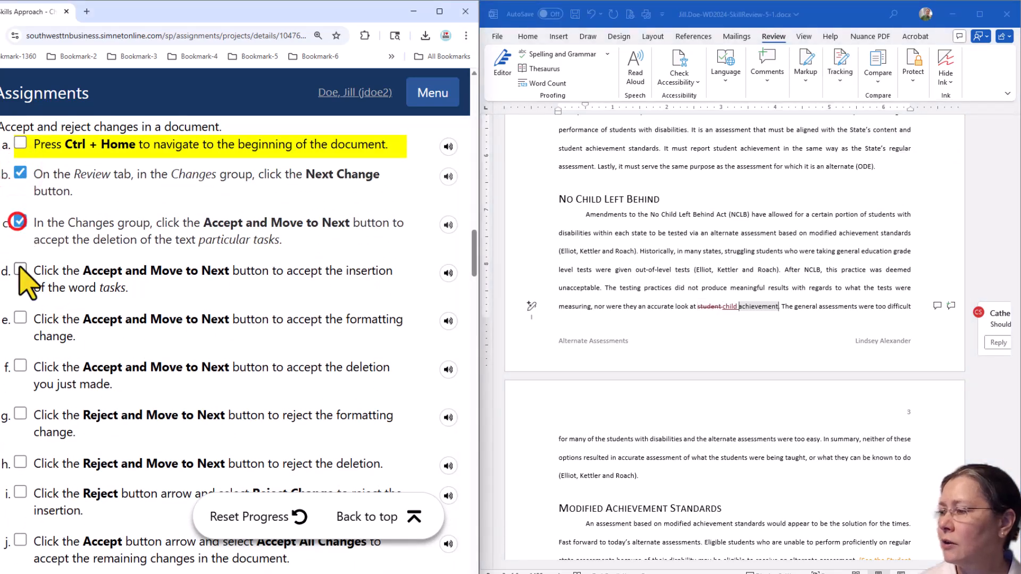
pyautogui.click(20, 268)
pyautogui.click(21, 318)
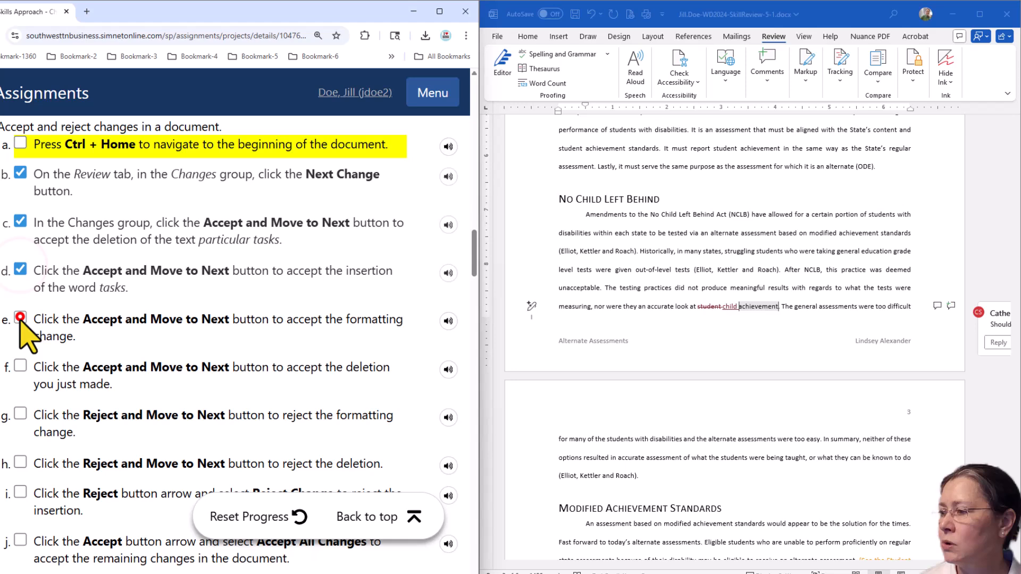
pyautogui.click(22, 366)
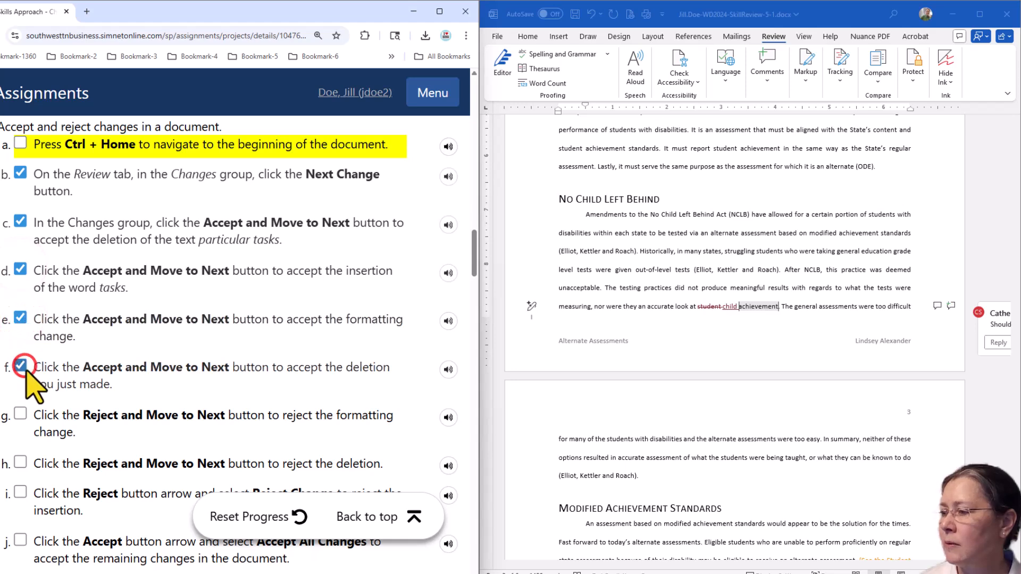
pyautogui.click(22, 414)
pyautogui.scroll(-2, 101, 409)
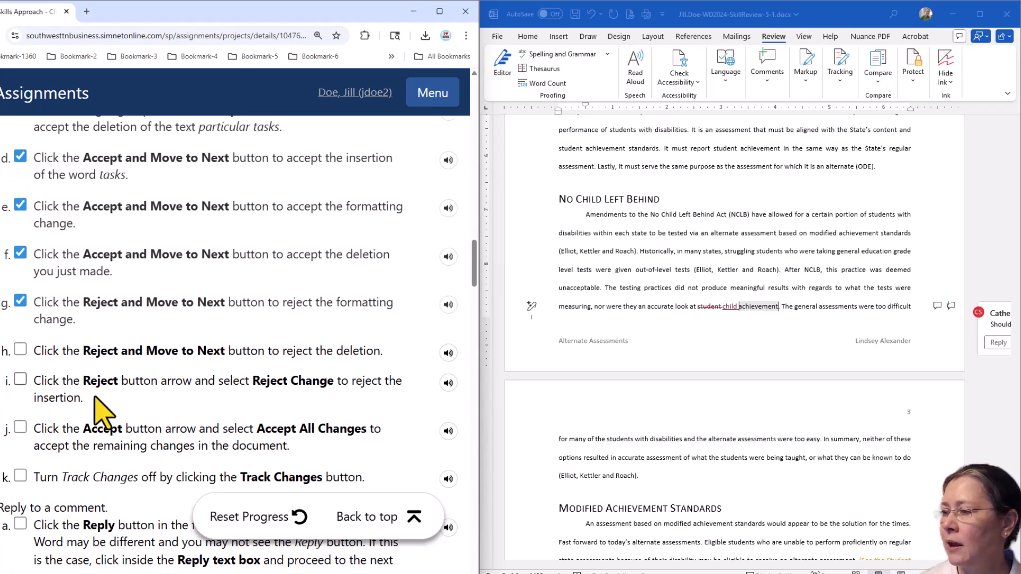
pyautogui.click(18, 350)
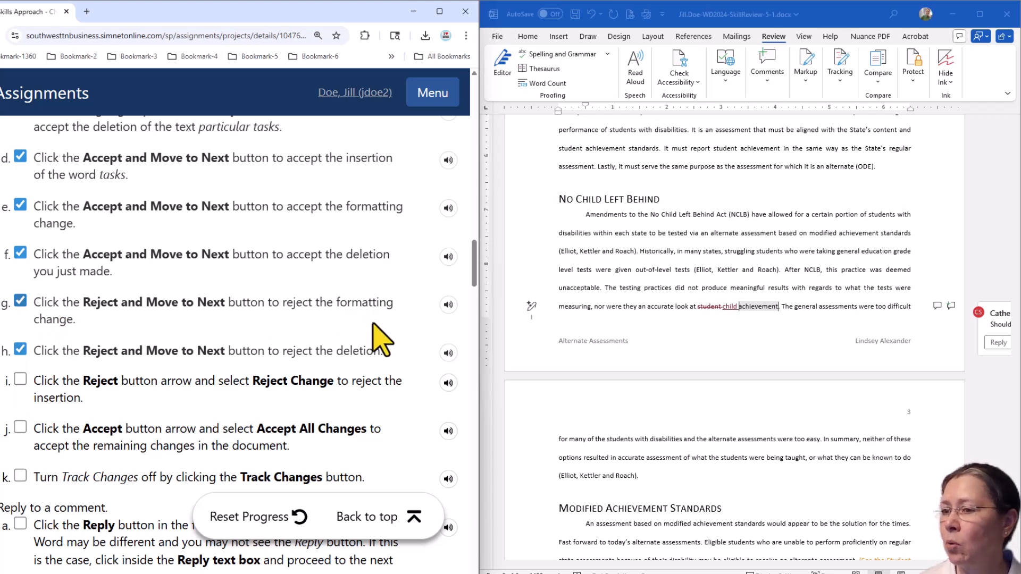
pyautogui.click(21, 350)
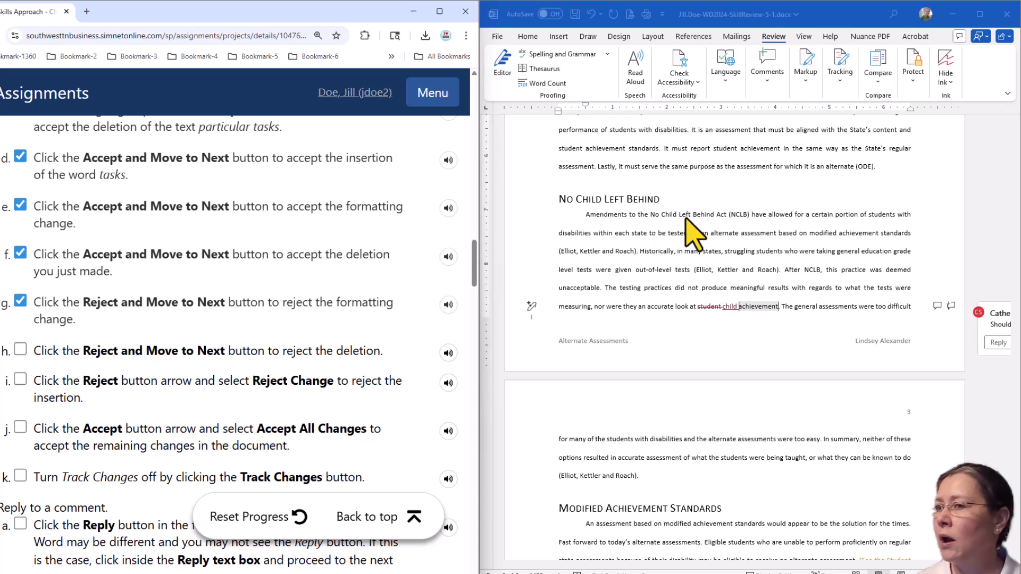
# Reject the deletion of "student" and the insertion of "child" in the No Child Left Behind section, and mark instructions h and i as complete
pyautogui.click(839, 79)
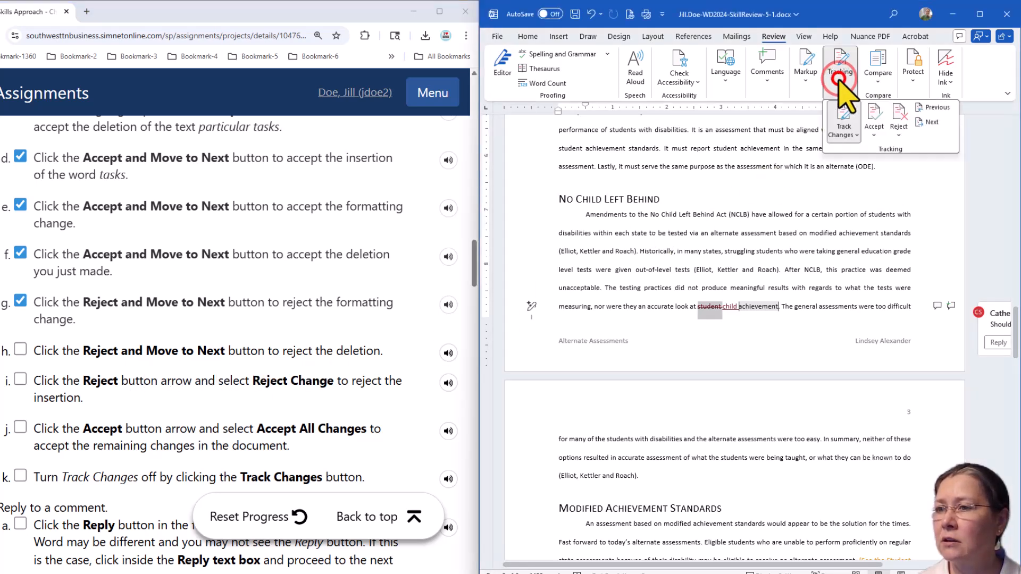
pyautogui.click(898, 114)
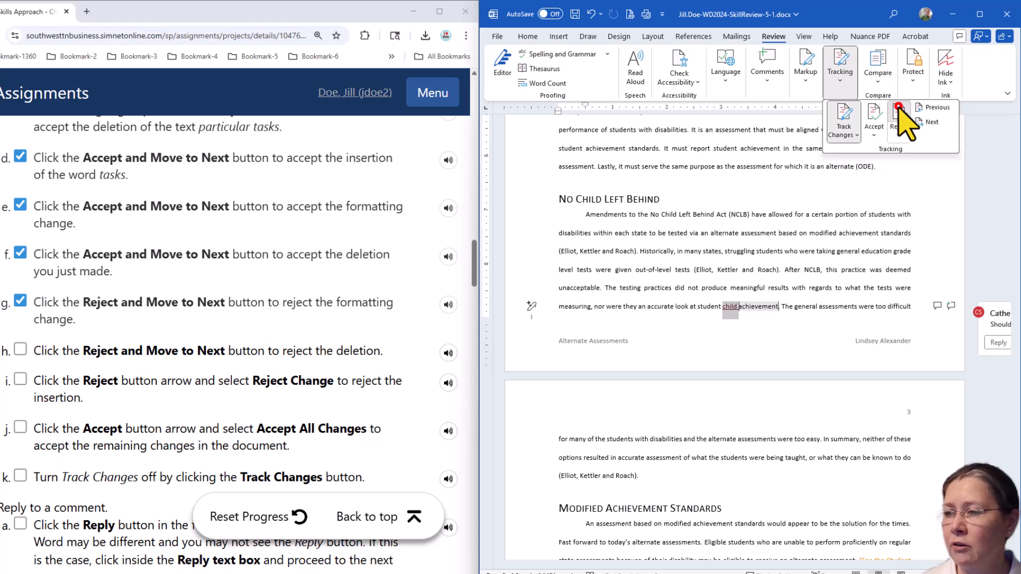
pyautogui.click(899, 108)
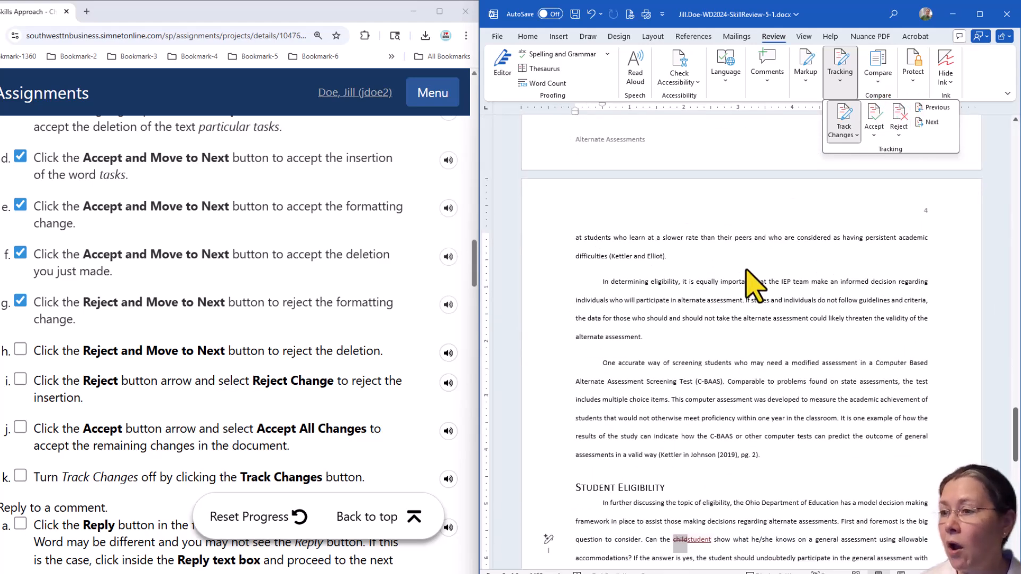
pyautogui.scroll(-5, 718, 356)
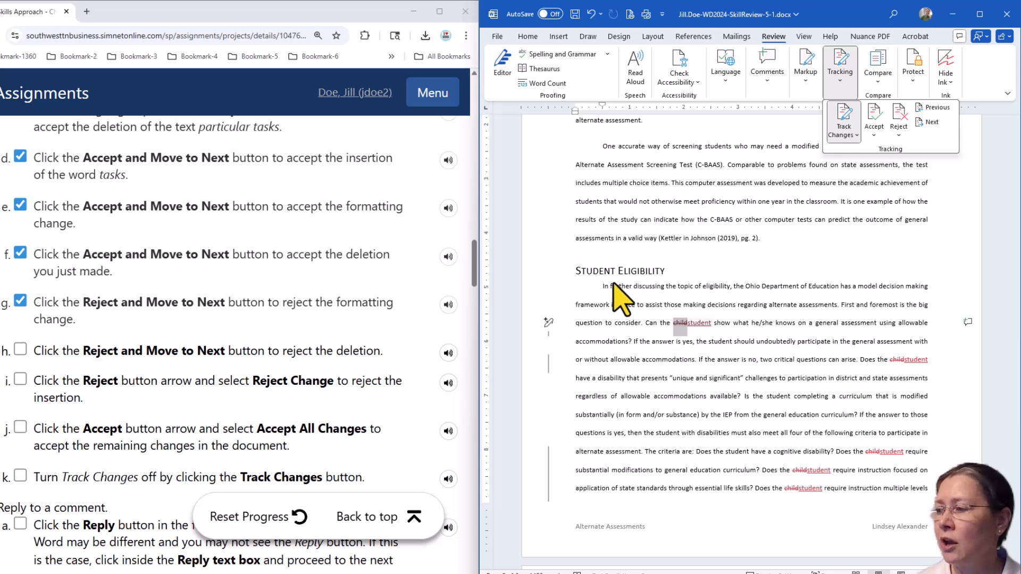
pyautogui.click(21, 349)
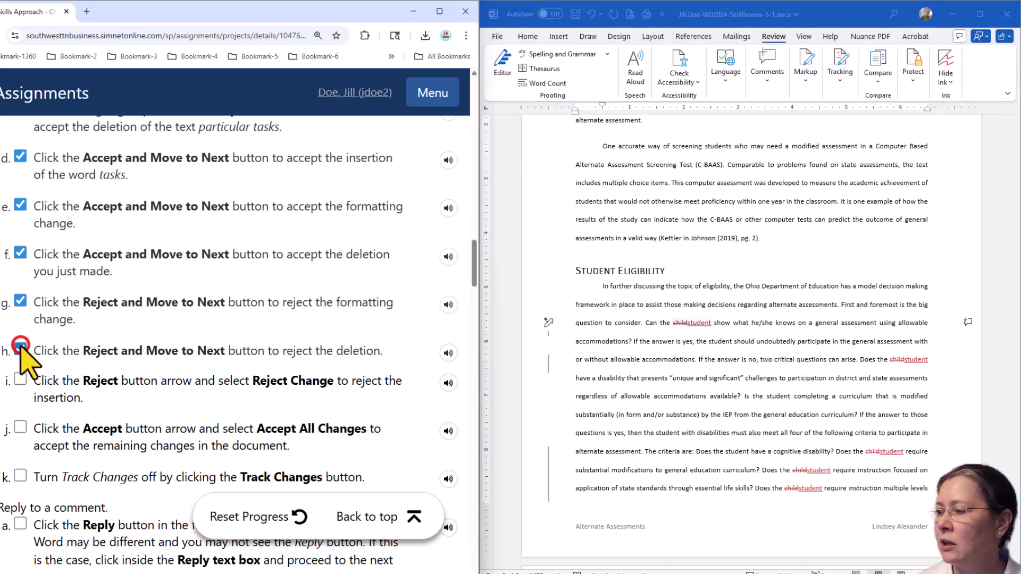
pyautogui.click(21, 380)
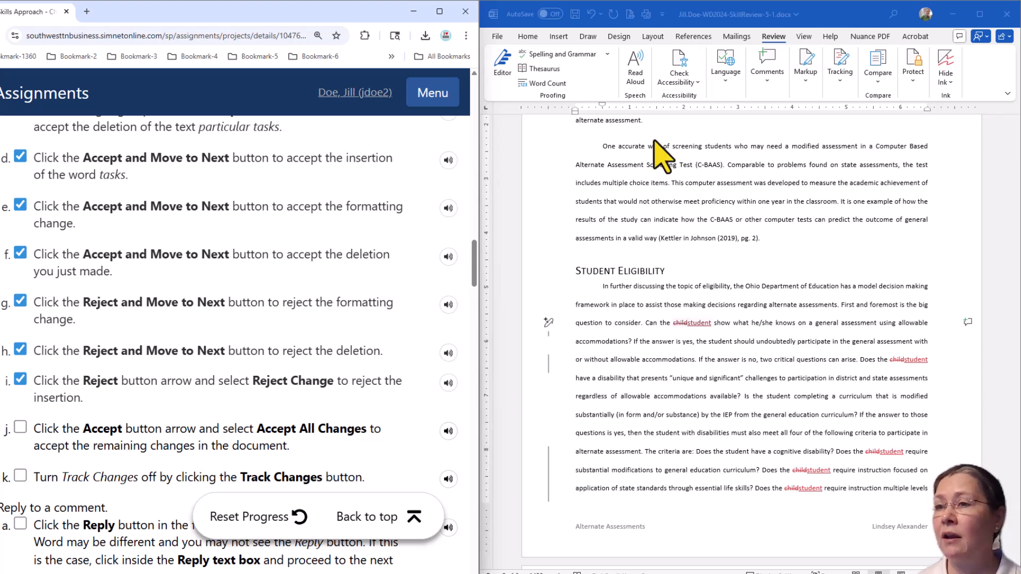
# Accept all remaining tracked changes in the Word document at once
pyautogui.click(841, 74)
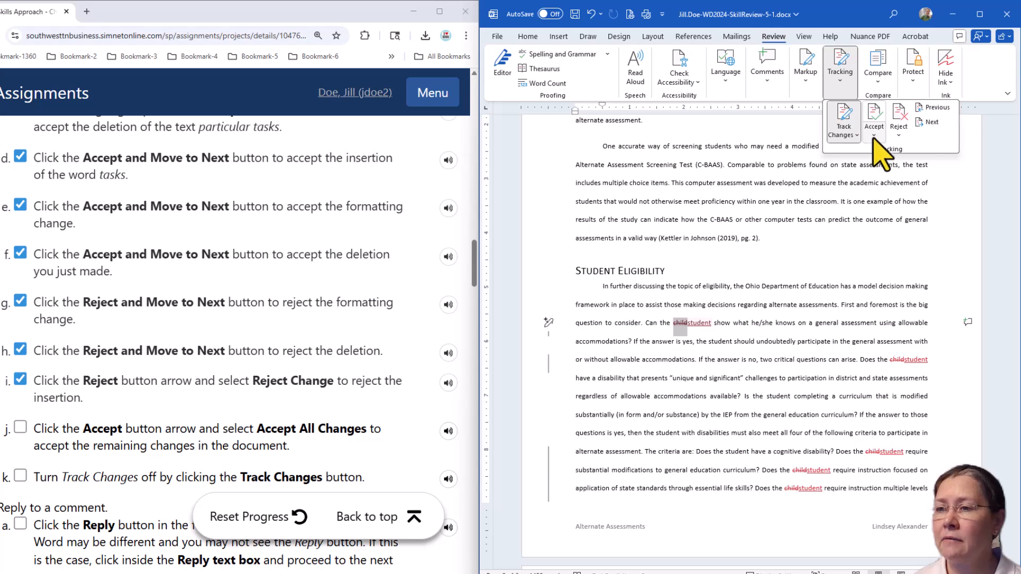
pyautogui.click(874, 136)
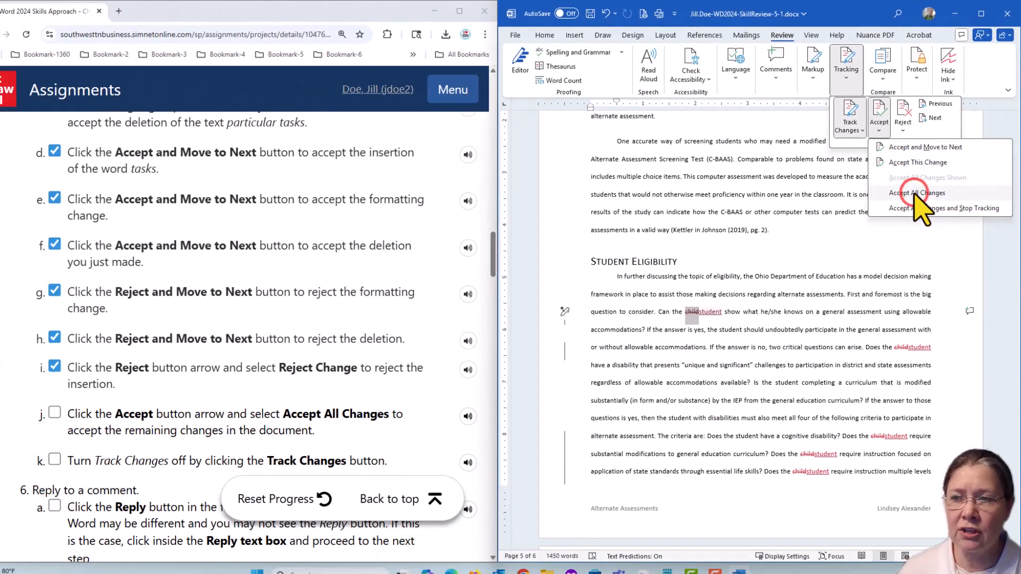
pyautogui.click(797, 405)
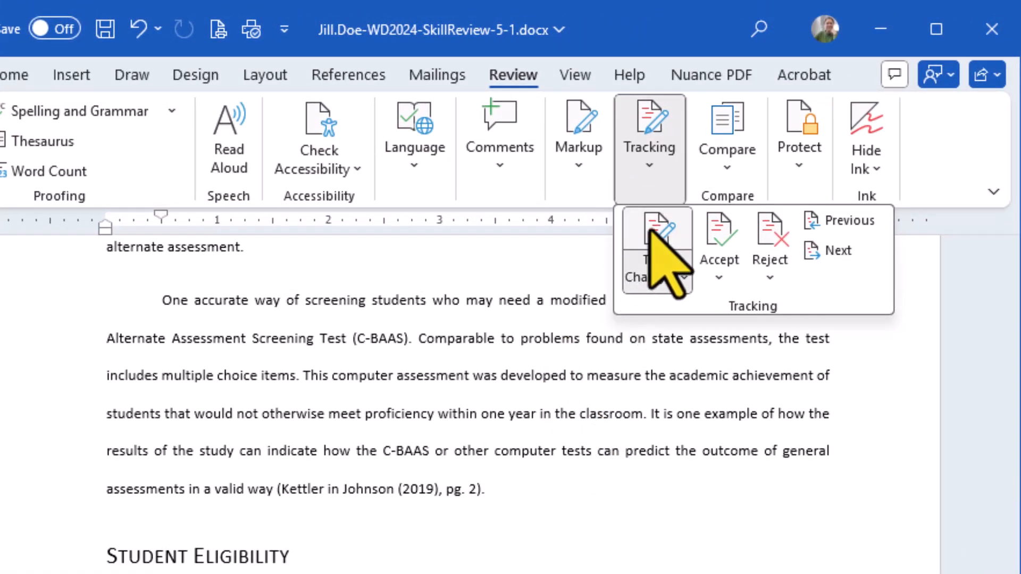
# Turn Track Changes off for the document and check its available options
pyautogui.click(650, 229)
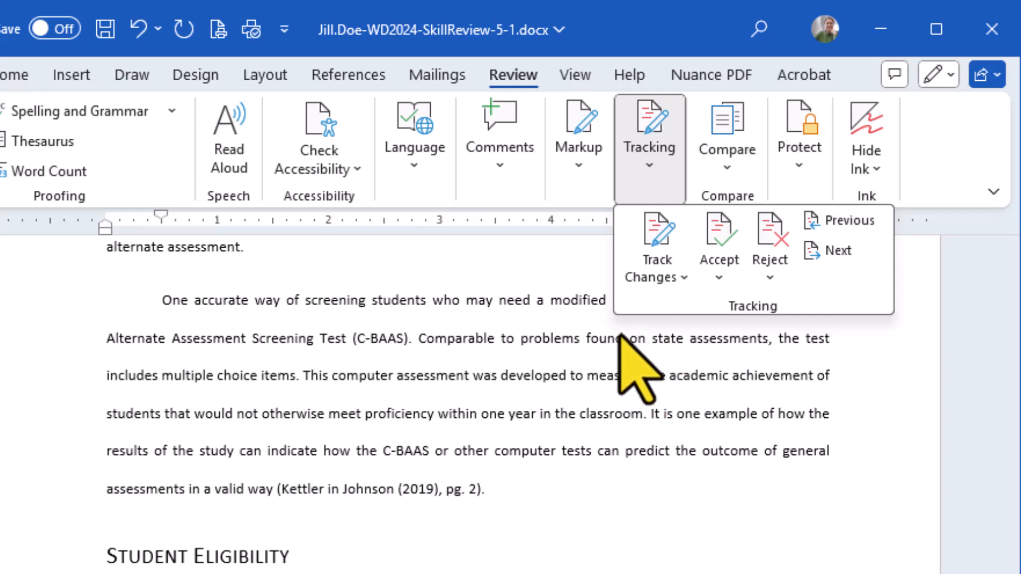
pyautogui.click(684, 278)
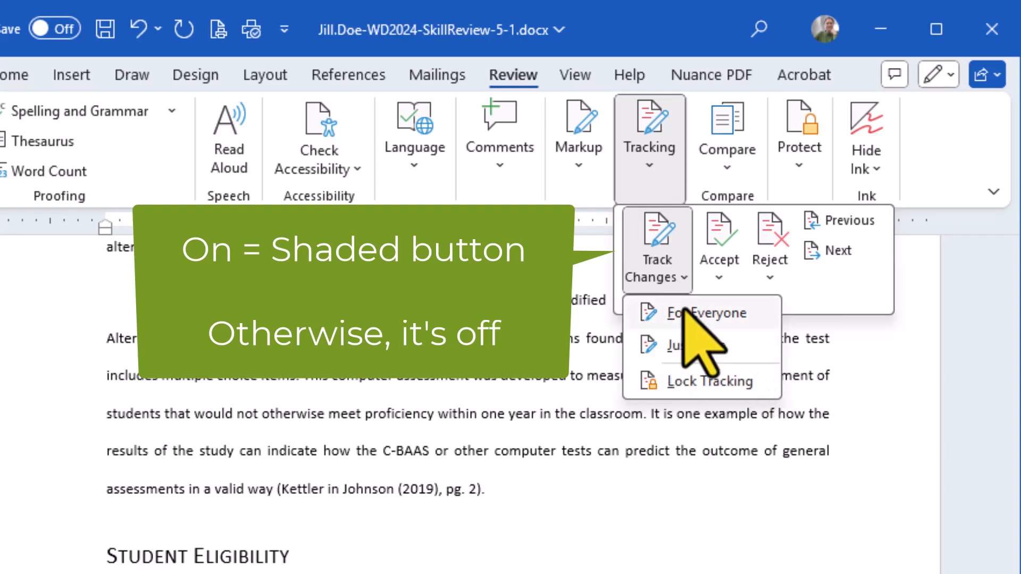
pyautogui.click(685, 277)
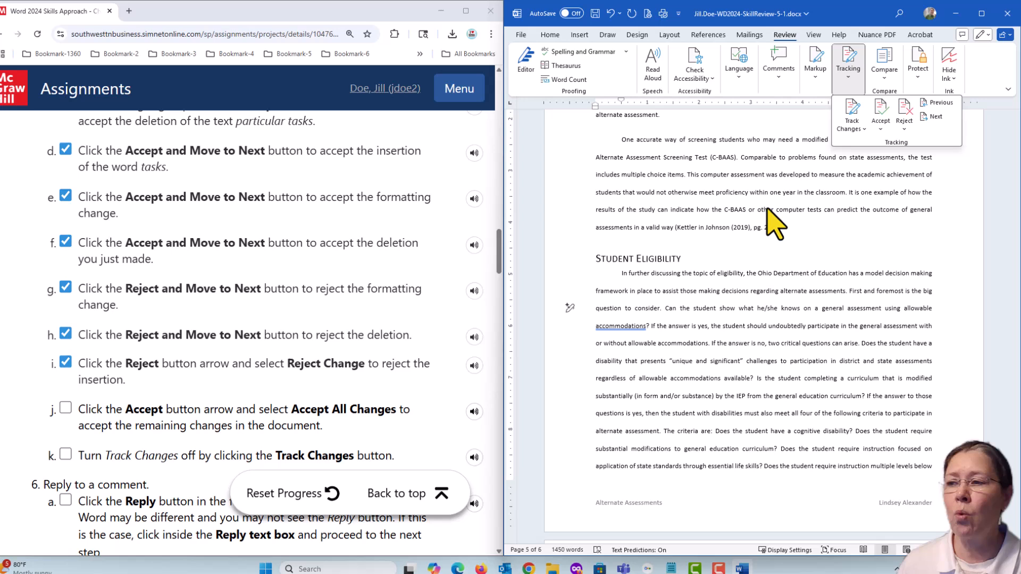
pyautogui.press('Escape')
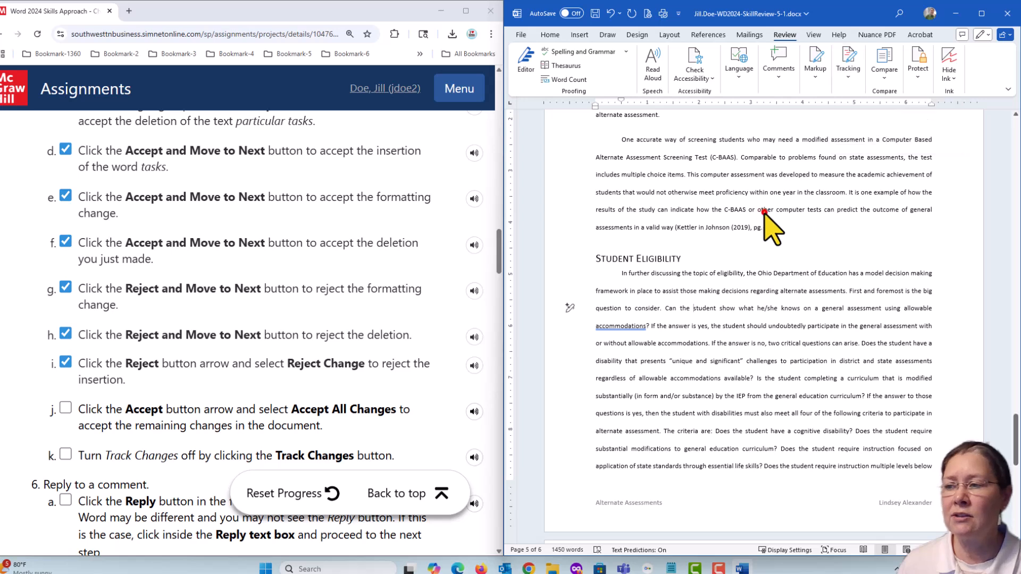
# Mark instructions j and k as complete and save the Word document
pyautogui.click(66, 456)
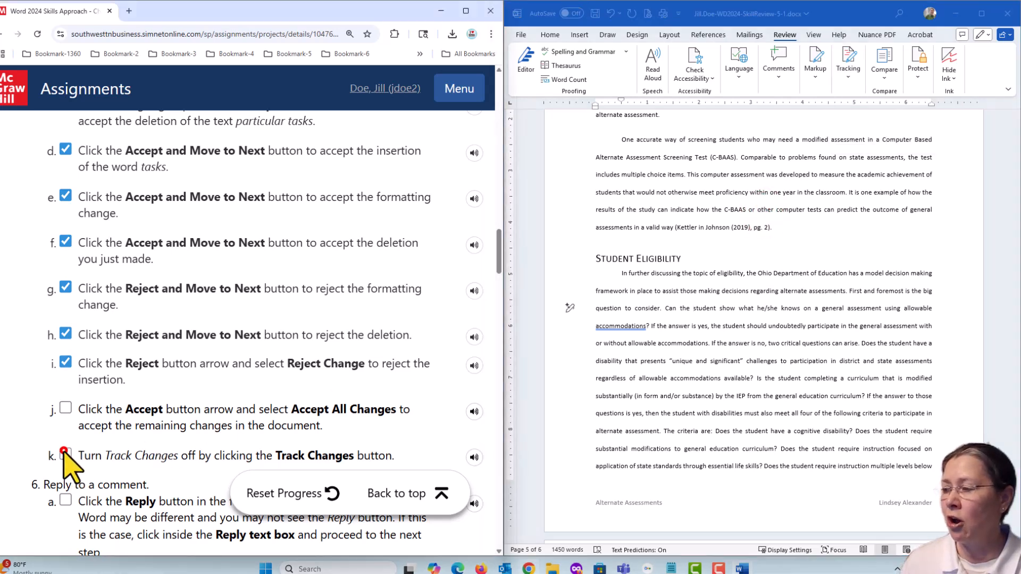
pyautogui.click(65, 408)
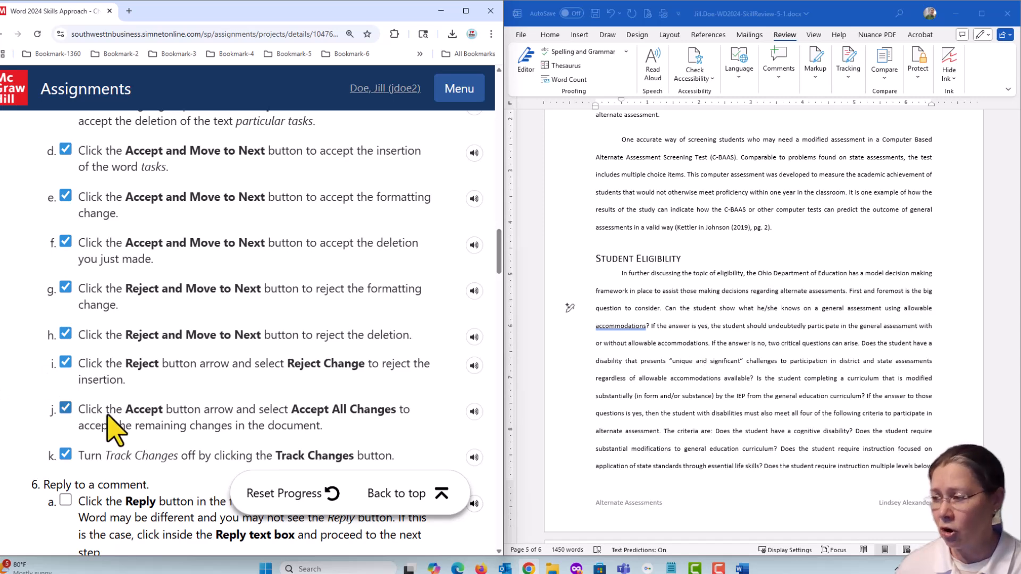
pyautogui.click(594, 13)
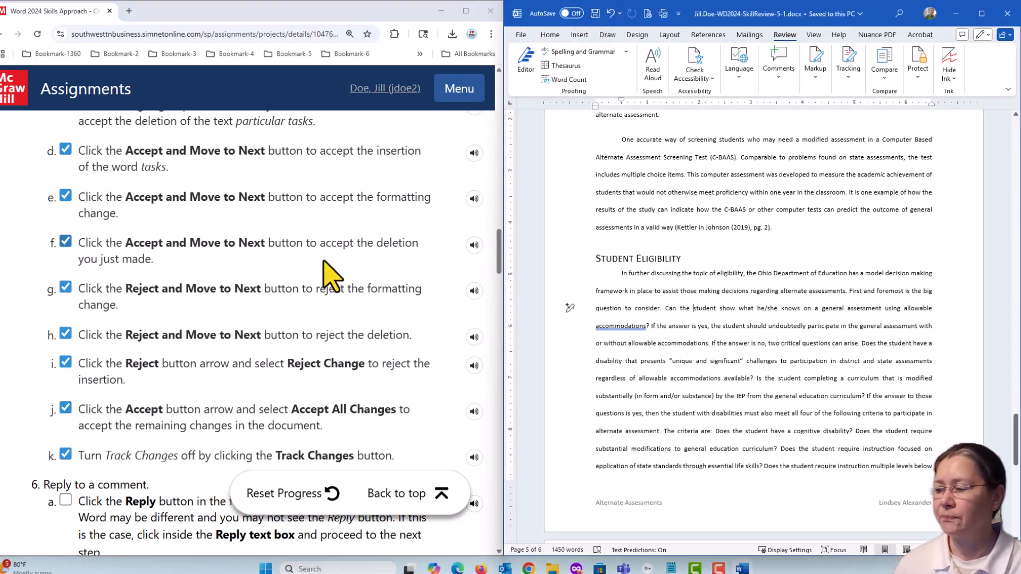
# Read the Reply to a comment instructions, and maximize the Word window with the document zoomed to 130%
pyautogui.scroll(-5, 329, 274)
pyautogui.scroll(-1, 330, 274)
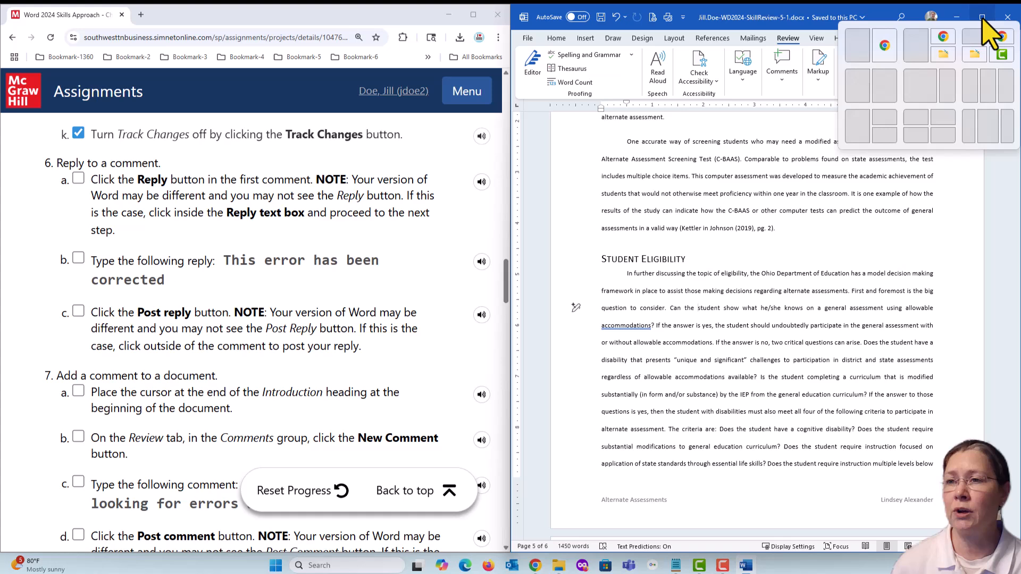
pyautogui.click(982, 17)
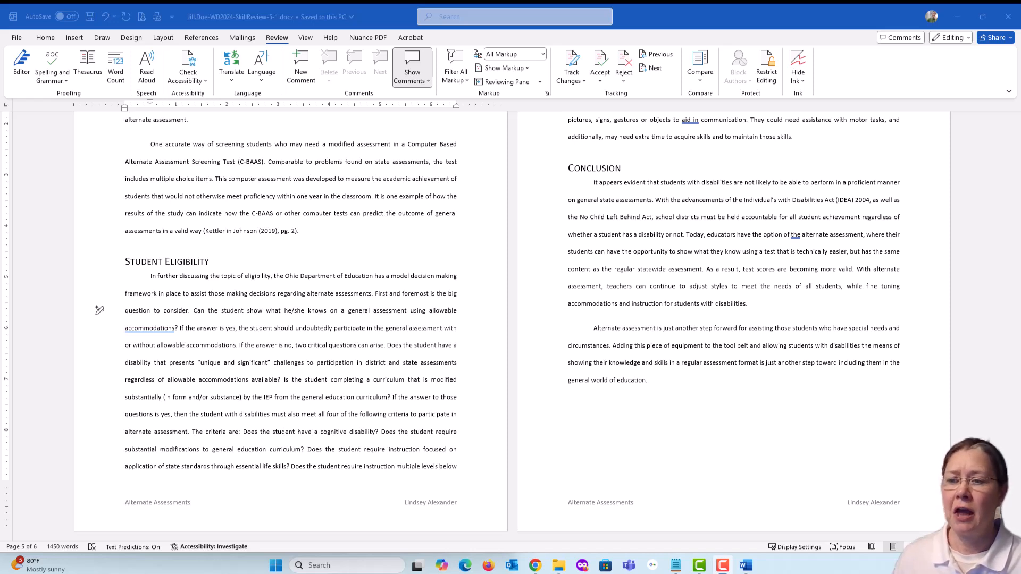
pyautogui.click(994, 549)
pyautogui.click(994, 548)
pyautogui.click(994, 548)
pyautogui.click(994, 548)
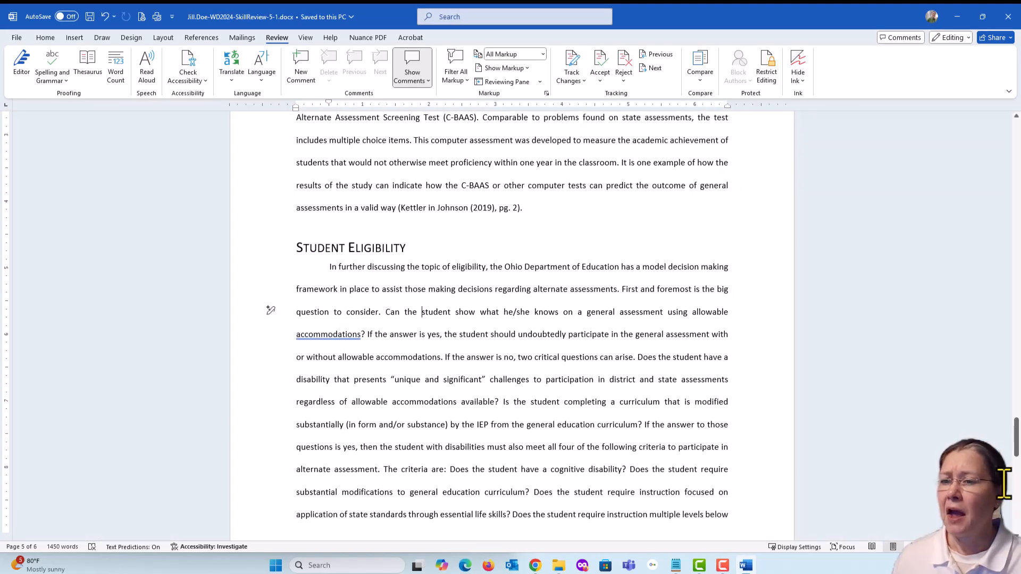
# Look through the whole document, from the cover page to the Conclusion, for any remaining comments
pyautogui.moveTo(1017, 457); pyautogui.dragTo(1017, 154)
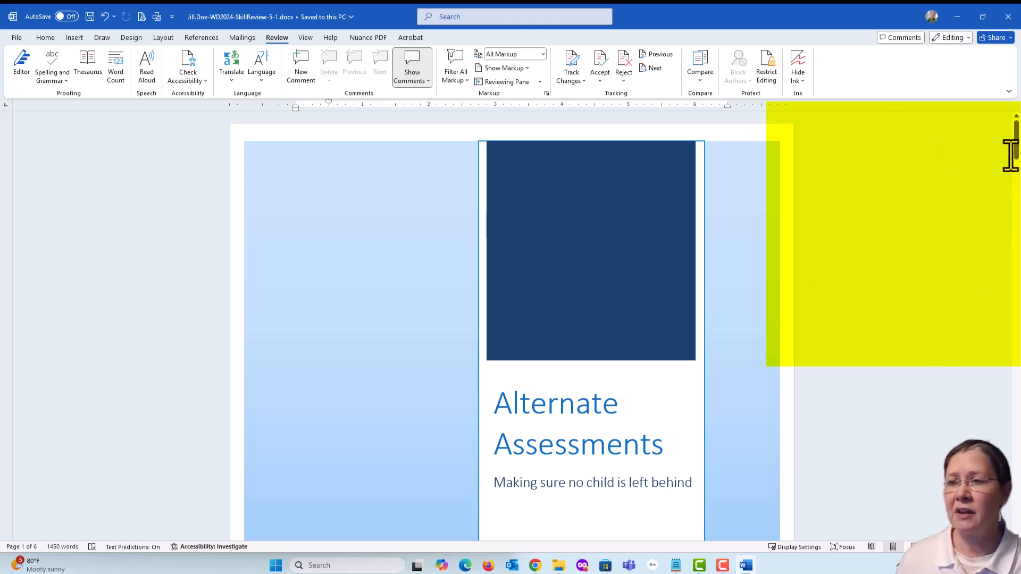
pyautogui.moveTo(1014, 137); pyautogui.dragTo(1015, 432)
pyautogui.moveTo(1017, 476); pyautogui.dragTo(1017, 535)
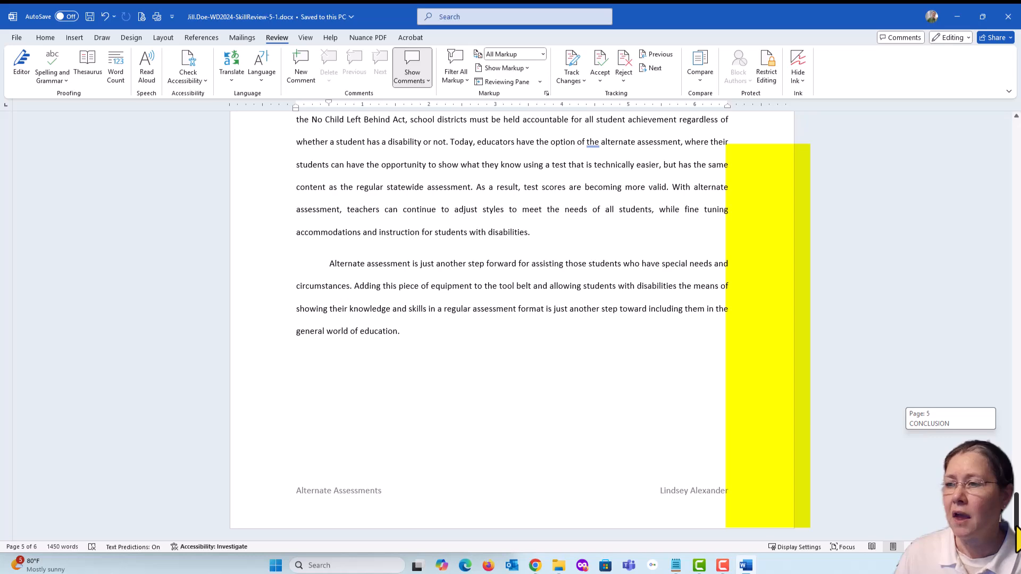
pyautogui.scroll(3, 855, 388)
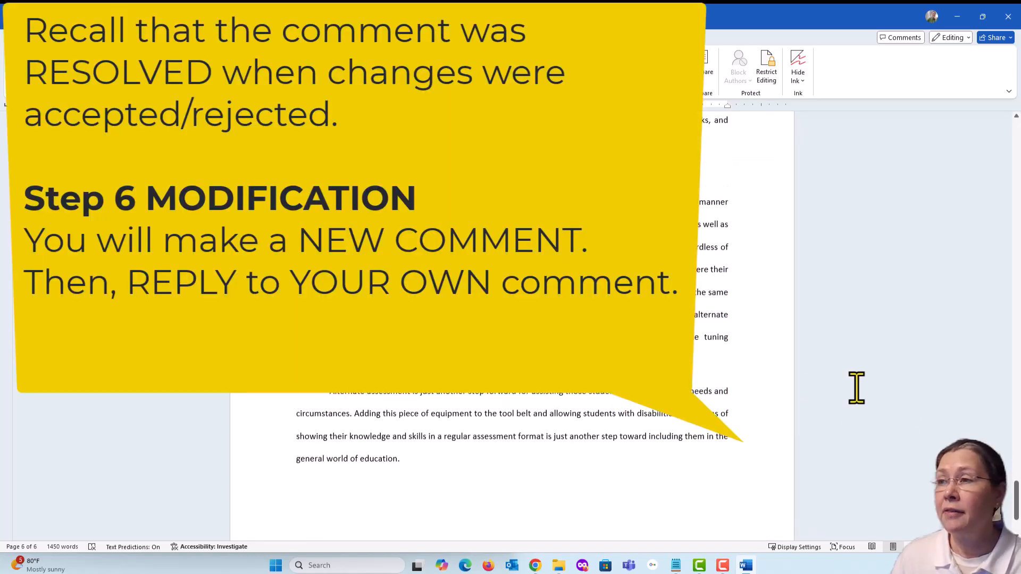
pyautogui.scroll(6, 857, 389)
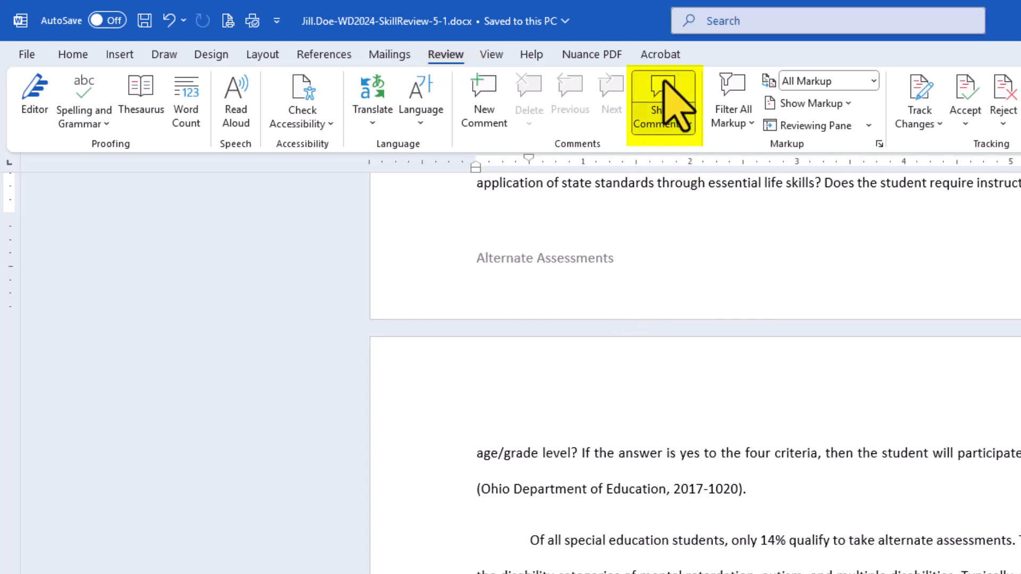
# Try the Contextual display of comments and switch Show Comments to List
pyautogui.click(685, 124)
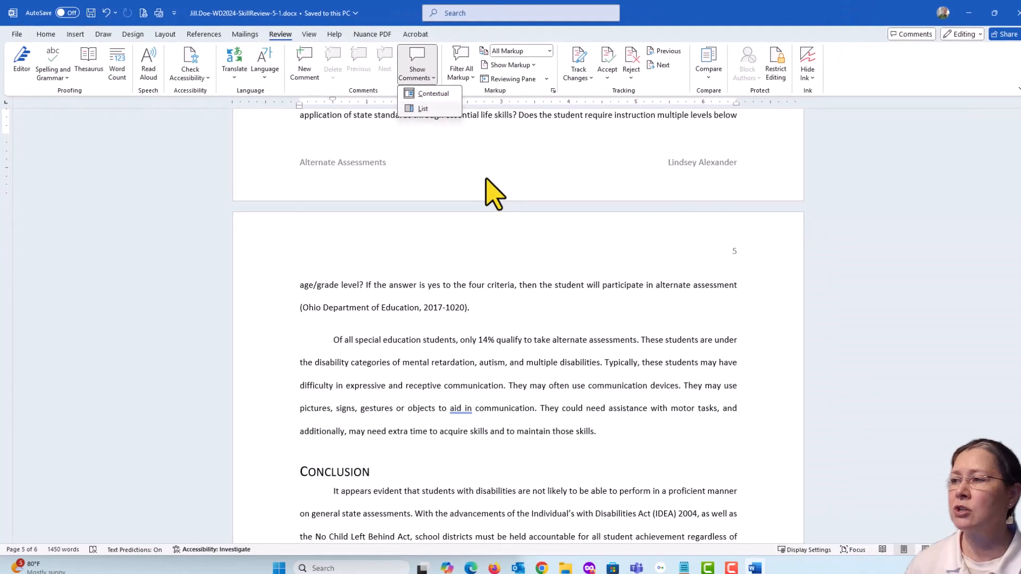
pyautogui.click(421, 94)
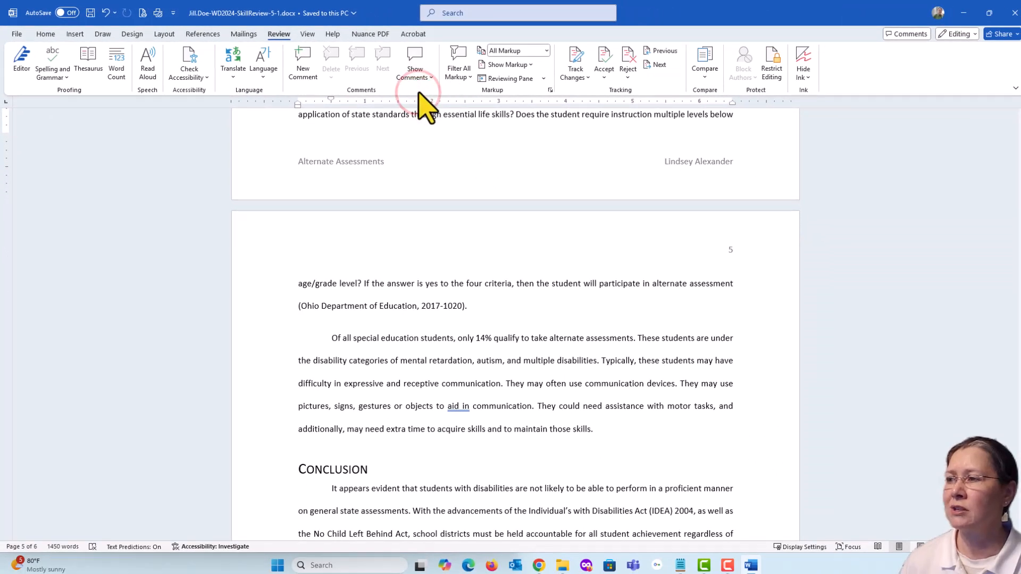
pyautogui.click(417, 75)
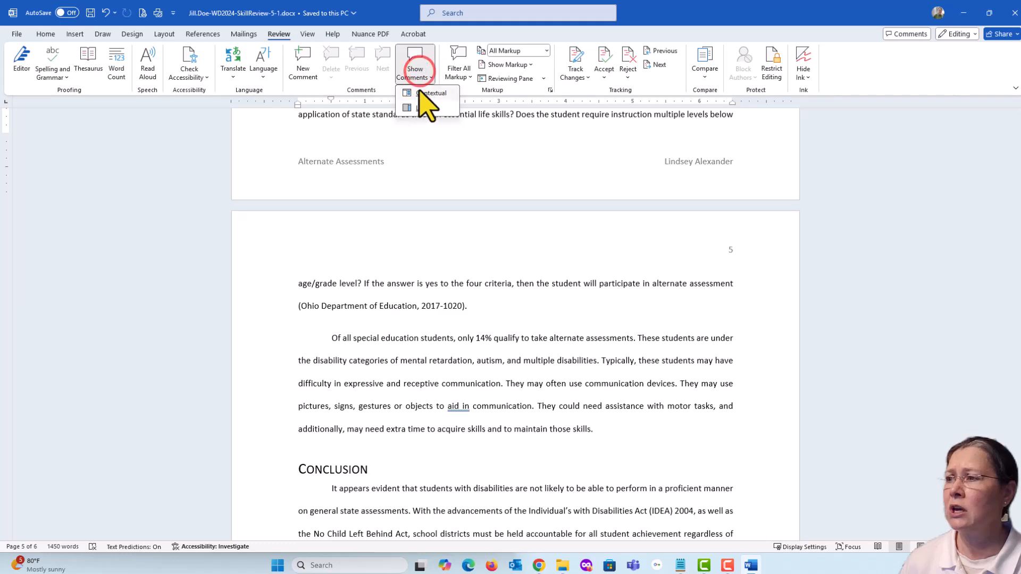
pyautogui.click(418, 93)
pyautogui.click(420, 75)
pyautogui.click(425, 109)
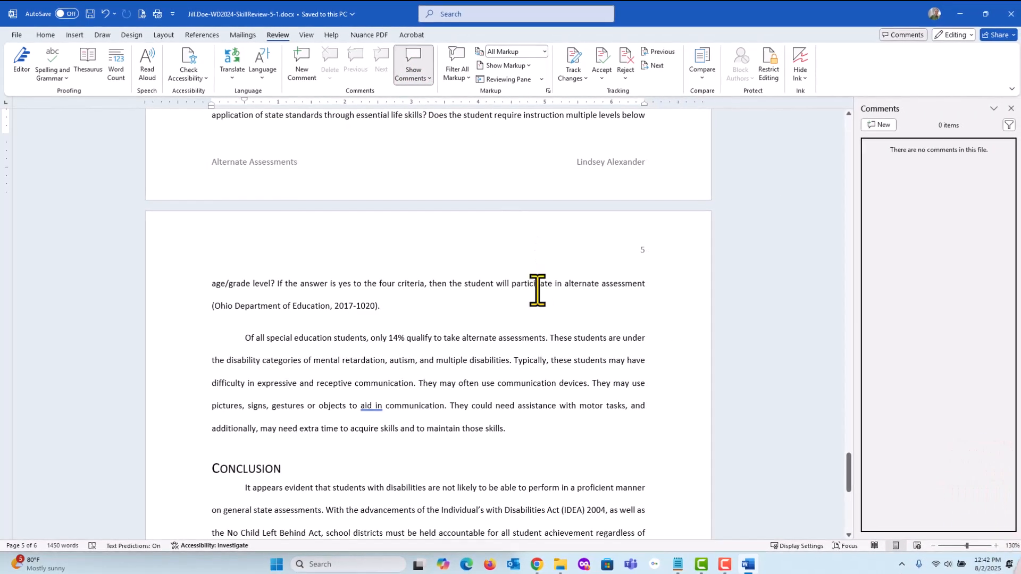
# Check the document up to the Who Will Benefit section and hide the comments list
pyautogui.scroll(2, 580, 341)
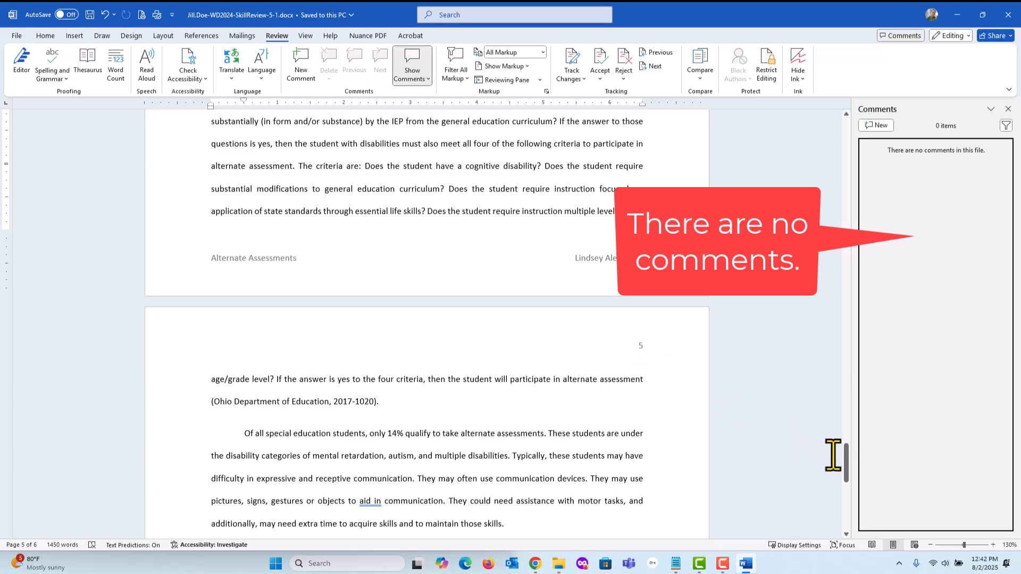
pyautogui.moveTo(846, 455)
pyautogui.mouseDown()
pyautogui.moveTo(849, 515)
pyautogui.moveTo(848, 457)
pyautogui.mouseUp()
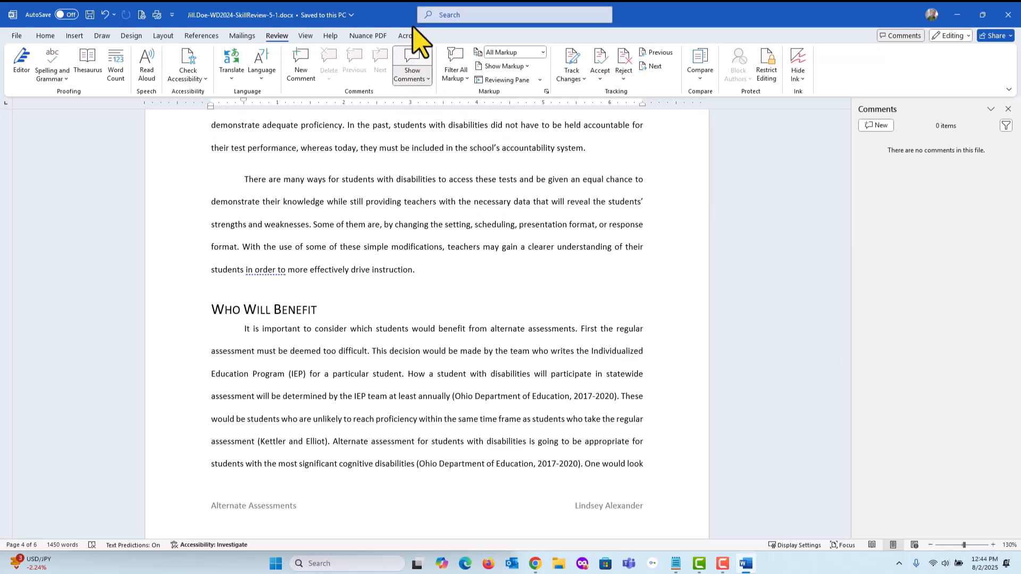
pyautogui.click(411, 76)
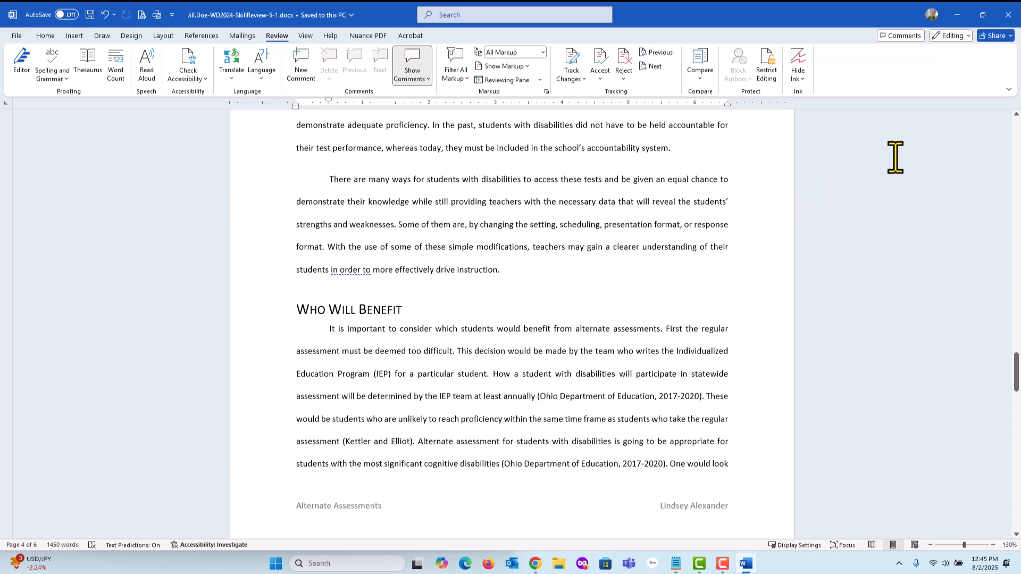
# Switch from Word to the desktop and open WD2024-SkillReview-5-1-solution.pdf from the Word-5 folder
pyautogui.click(955, 15)
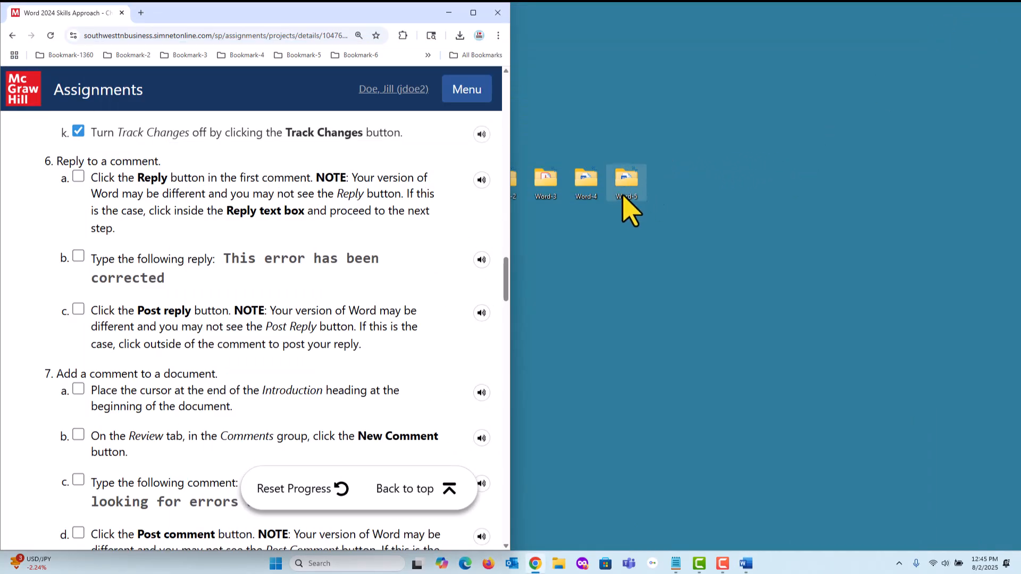
pyautogui.doubleClick(628, 181)
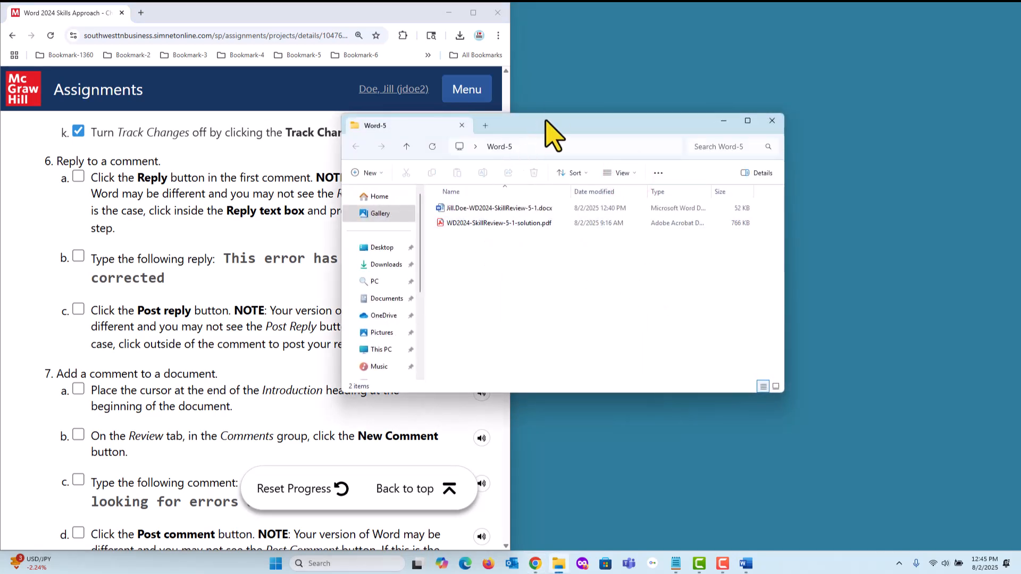
pyautogui.moveTo(552, 126); pyautogui.dragTo(664, 110)
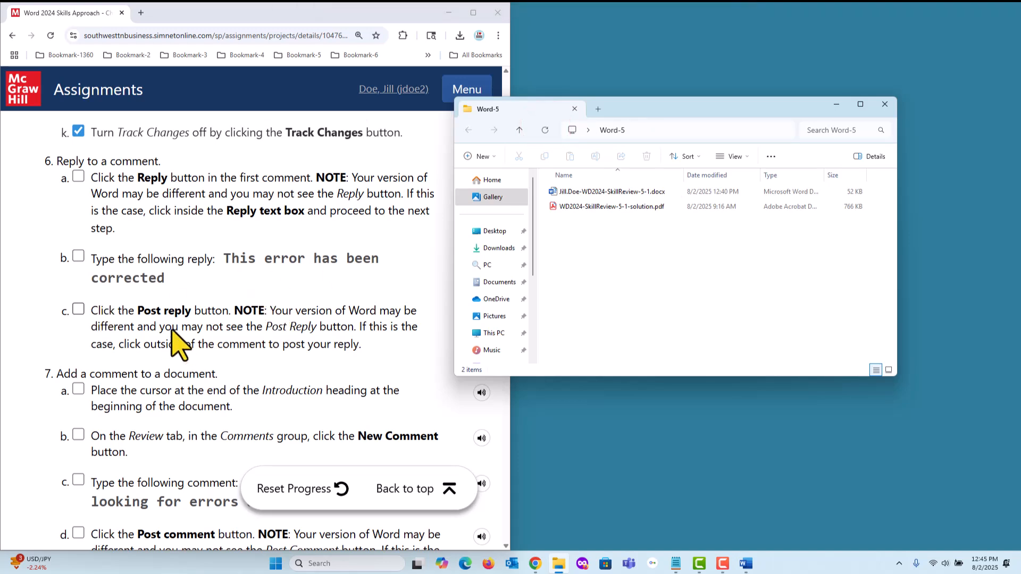
pyautogui.doubleClick(586, 206)
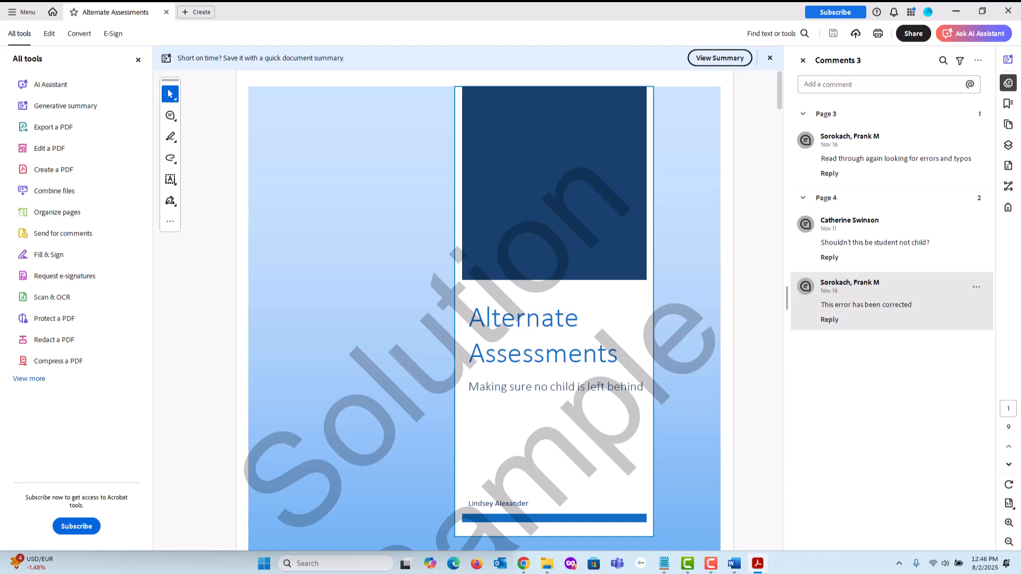
# Examine where the "This error has been corrected" comment sits in the solution PDF and look for the same passage in the Word document
pyautogui.click(809, 288)
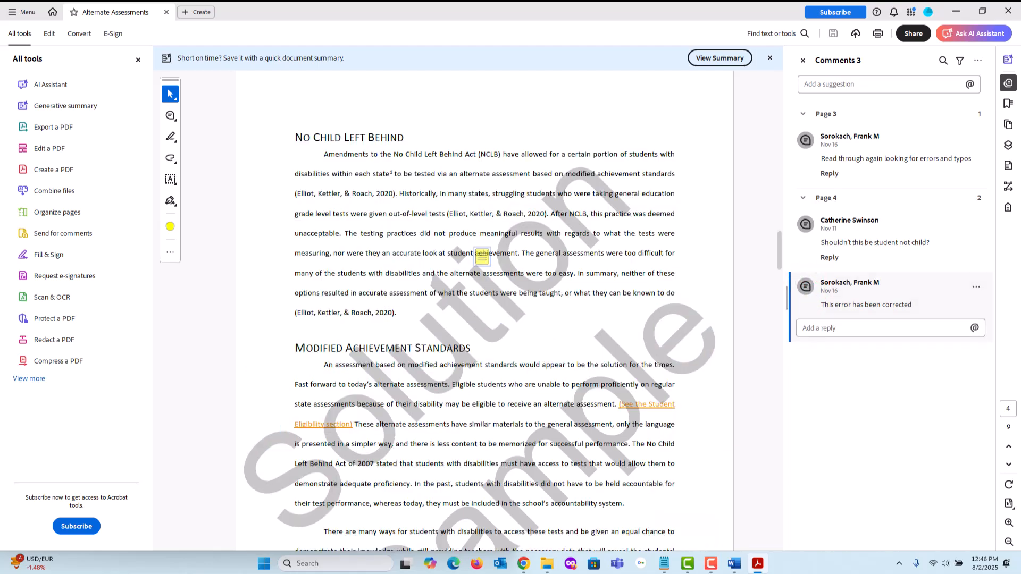
pyautogui.moveTo(482, 258)
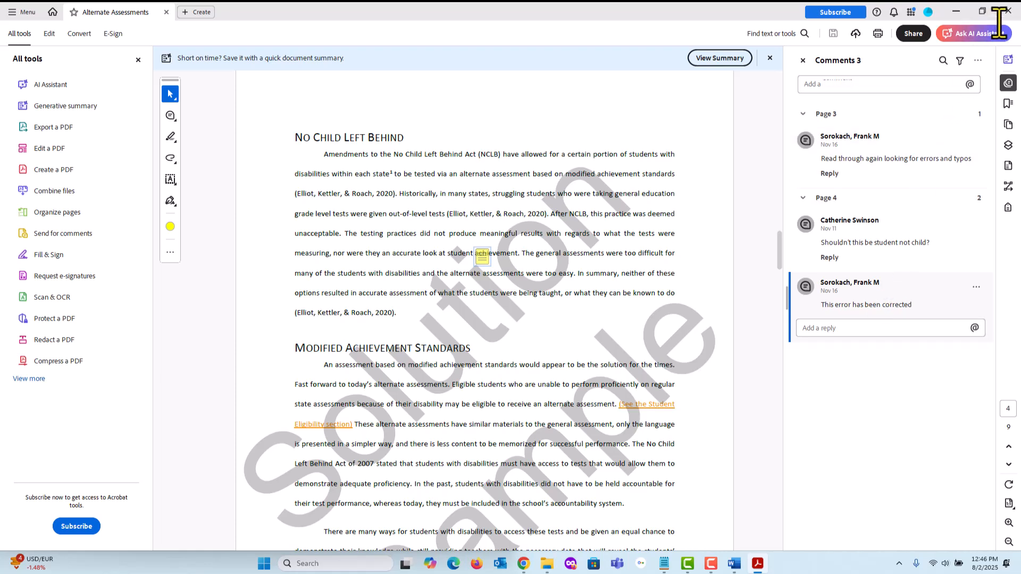
pyautogui.click(962, 12)
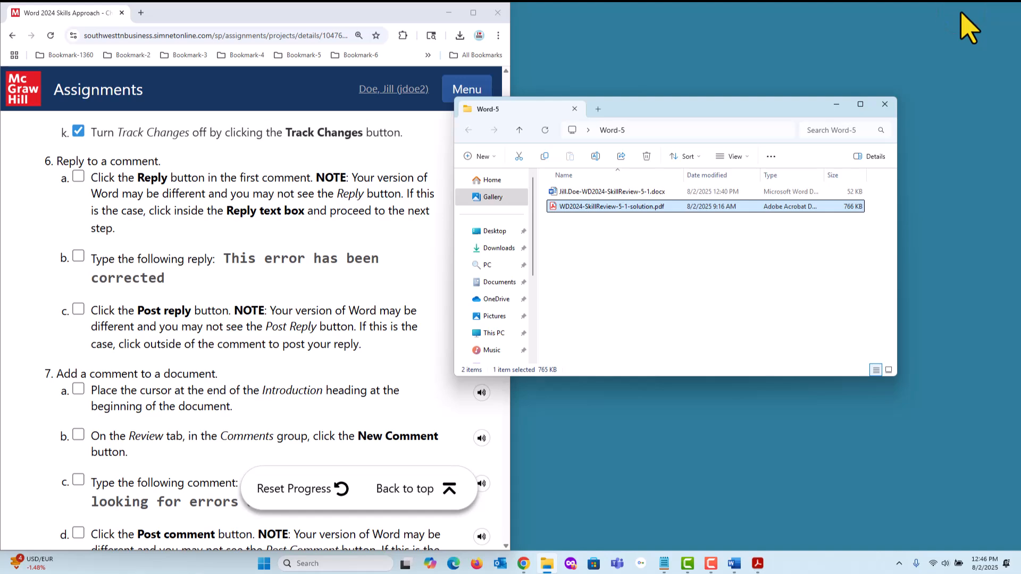
pyautogui.click(739, 565)
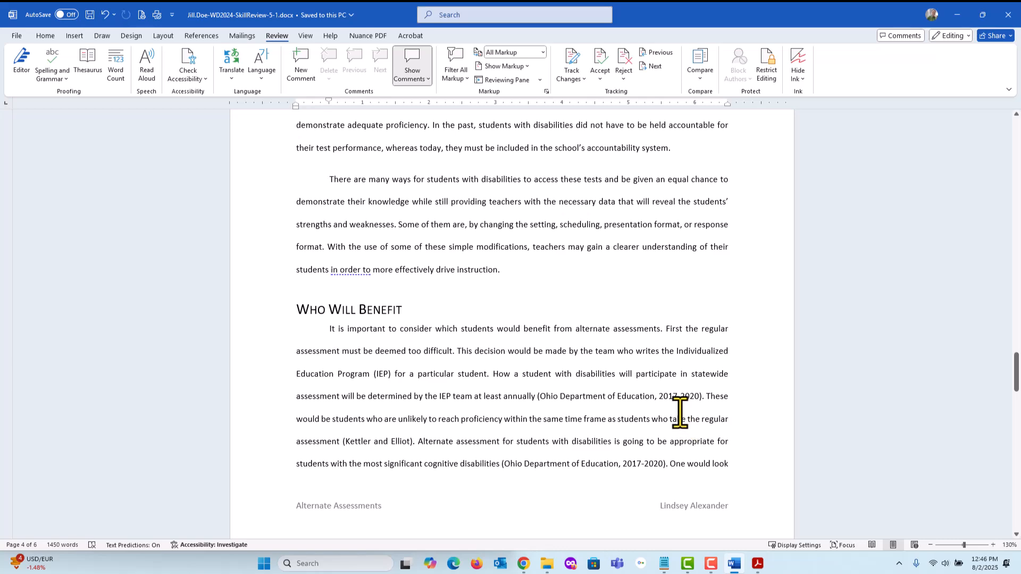
pyautogui.scroll(-5, 676, 431)
pyautogui.scroll(-7, 666, 419)
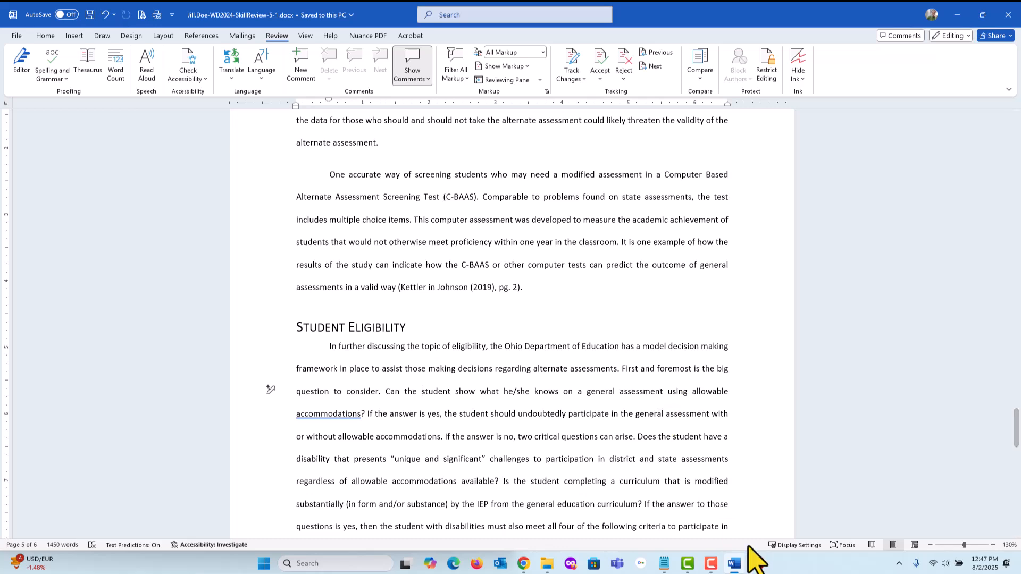
pyautogui.click(757, 565)
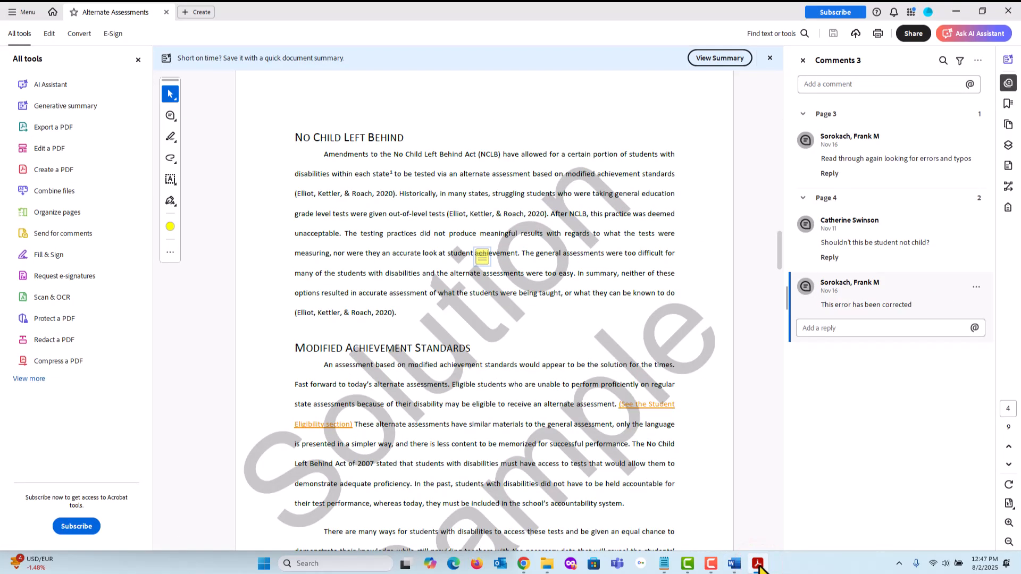
pyautogui.click(758, 565)
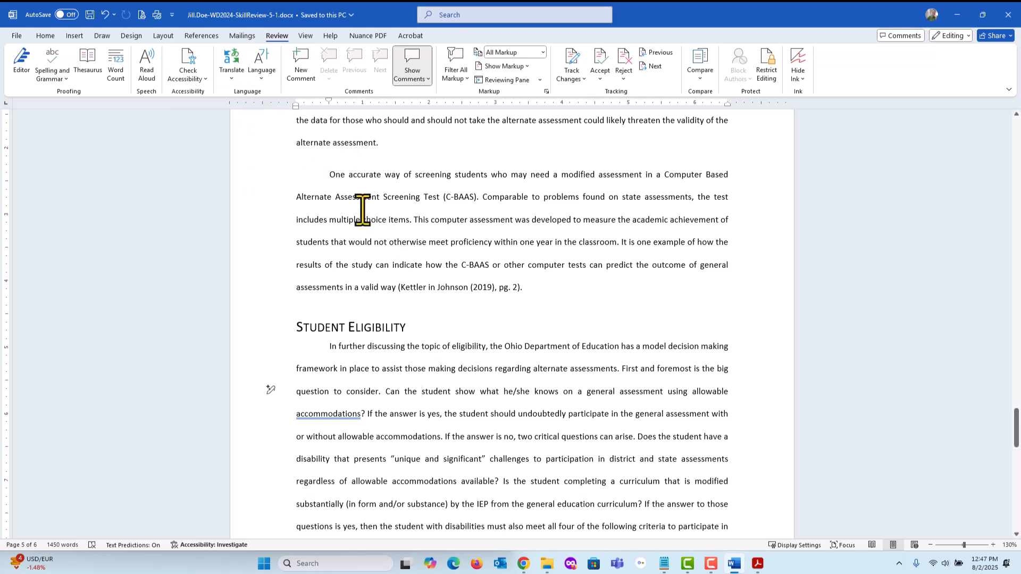
# Open Word's document navigation and go to the No Child Left Behind heading
pyautogui.hotkey('ctrl', 'f')
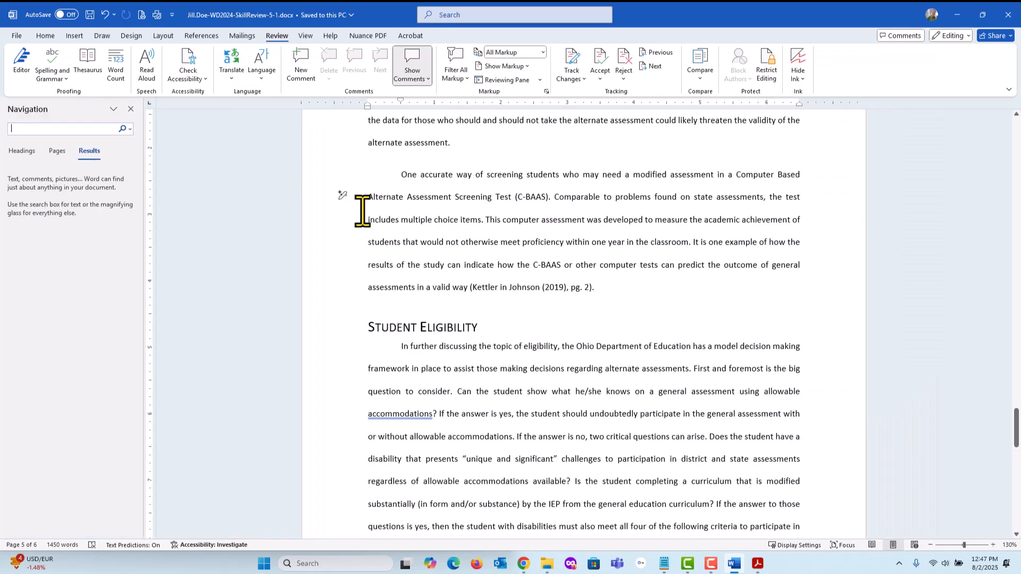
pyautogui.click(43, 130)
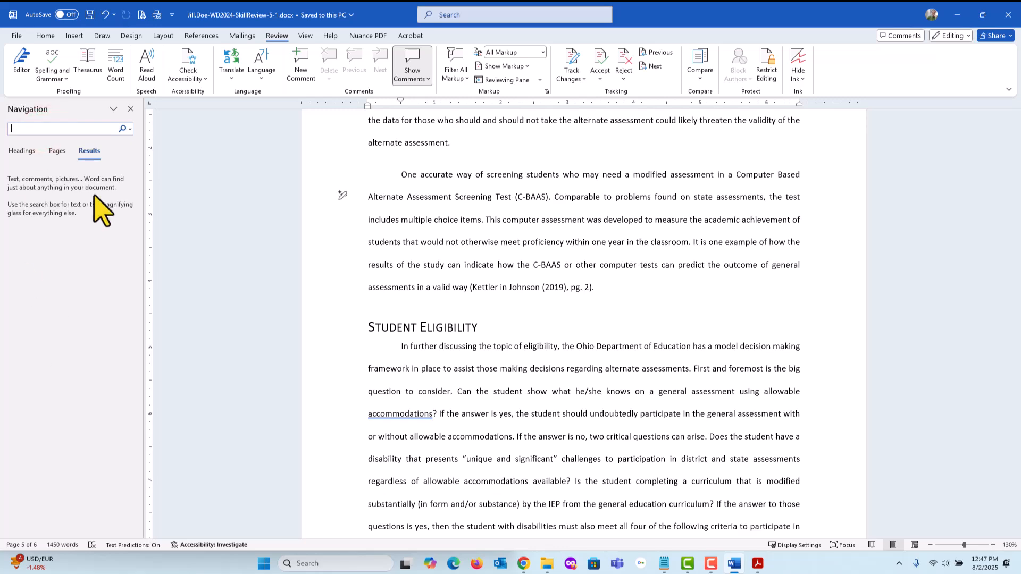
pyautogui.click(13, 151)
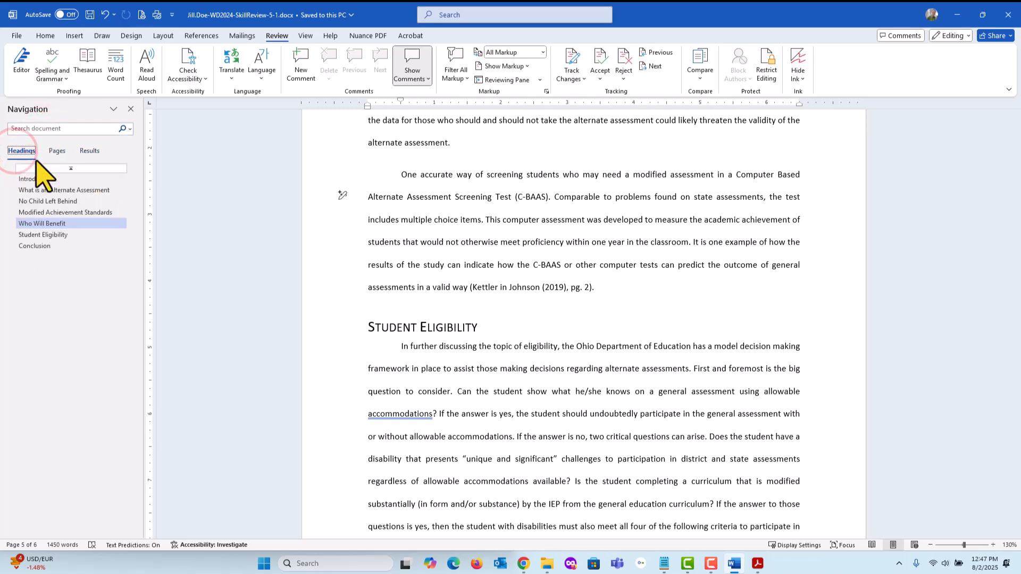
pyautogui.click(47, 202)
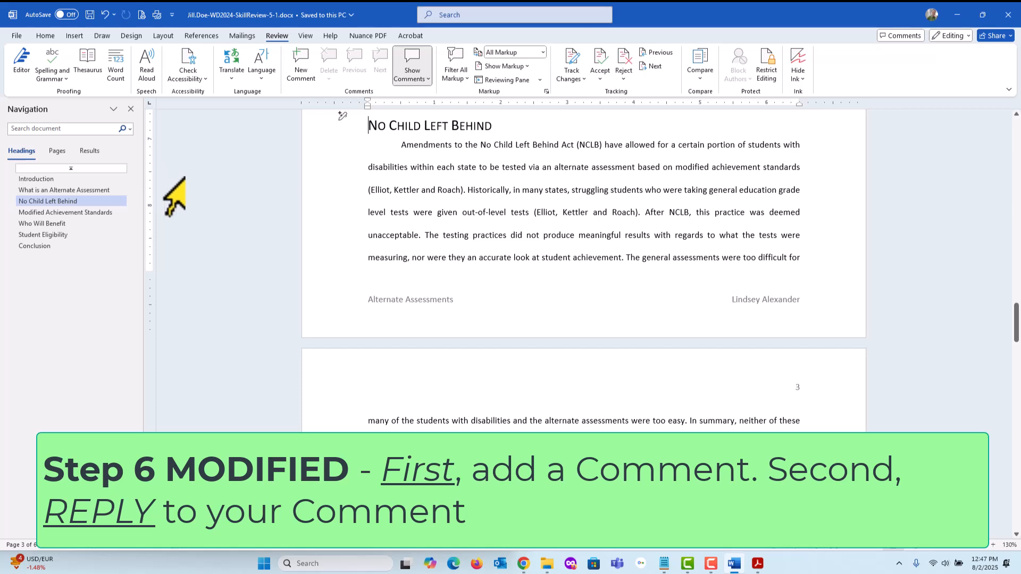
# Search for "achieve" and post the comment "This error has been corrected." on "achievement" in the No Child Left Behind section
pyautogui.click(41, 129)
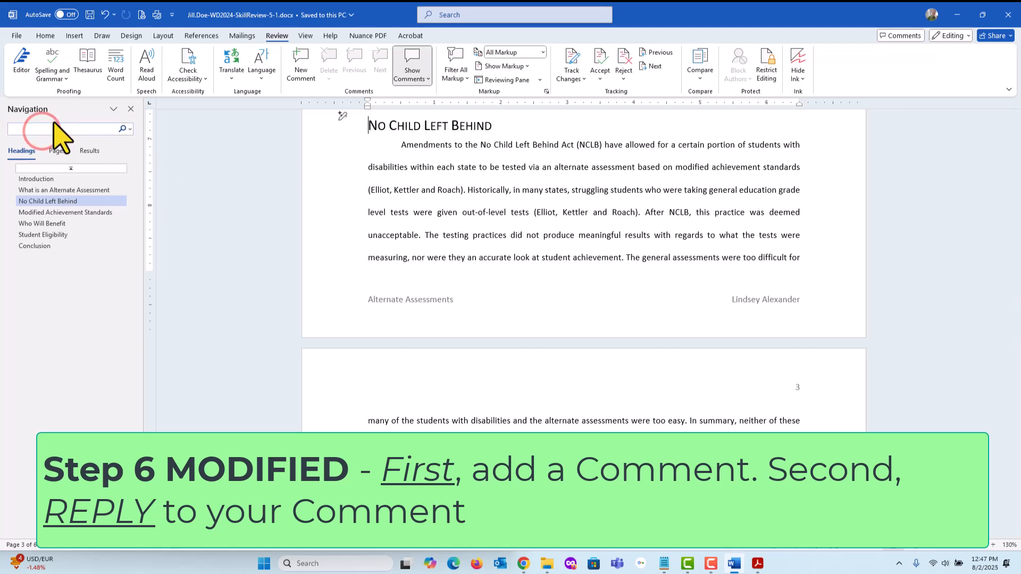
pyautogui.write('achieve')
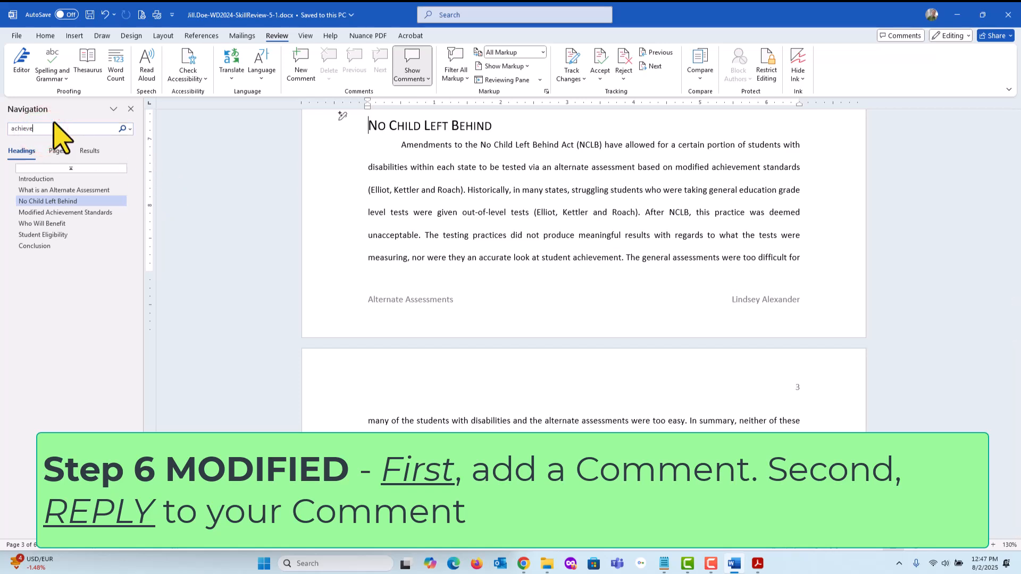
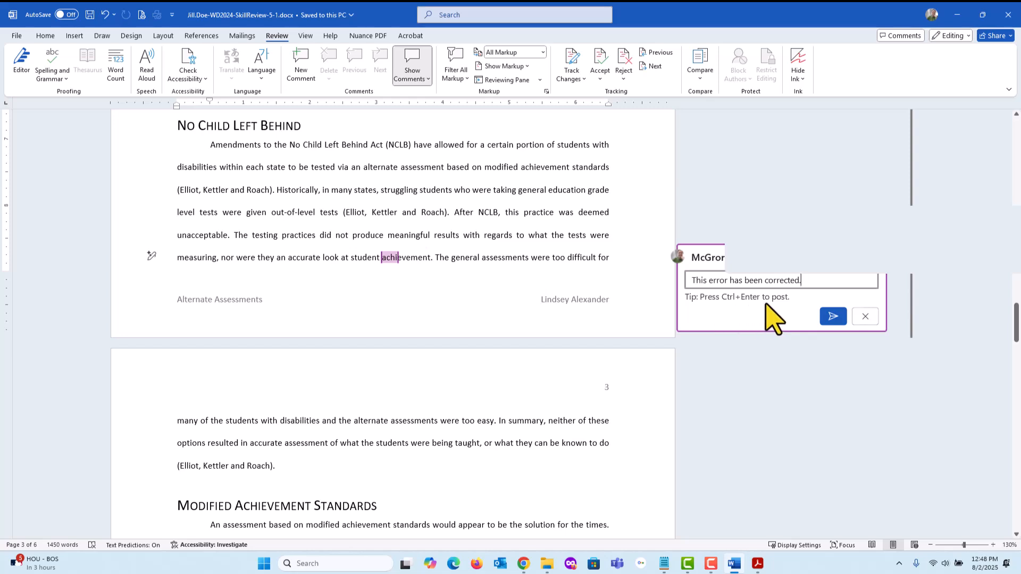
pyautogui.click(834, 317)
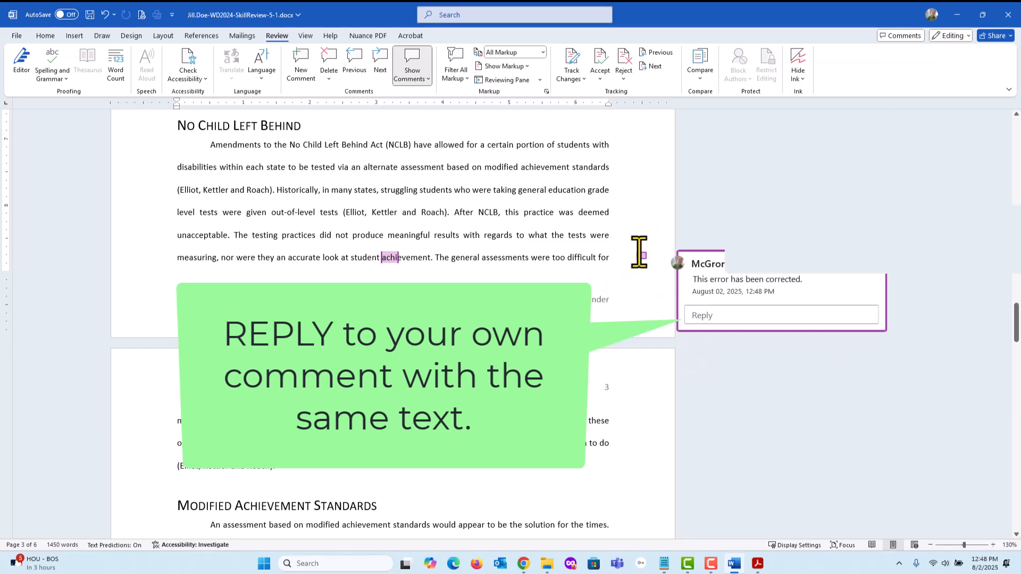
pyautogui.click(525, 167)
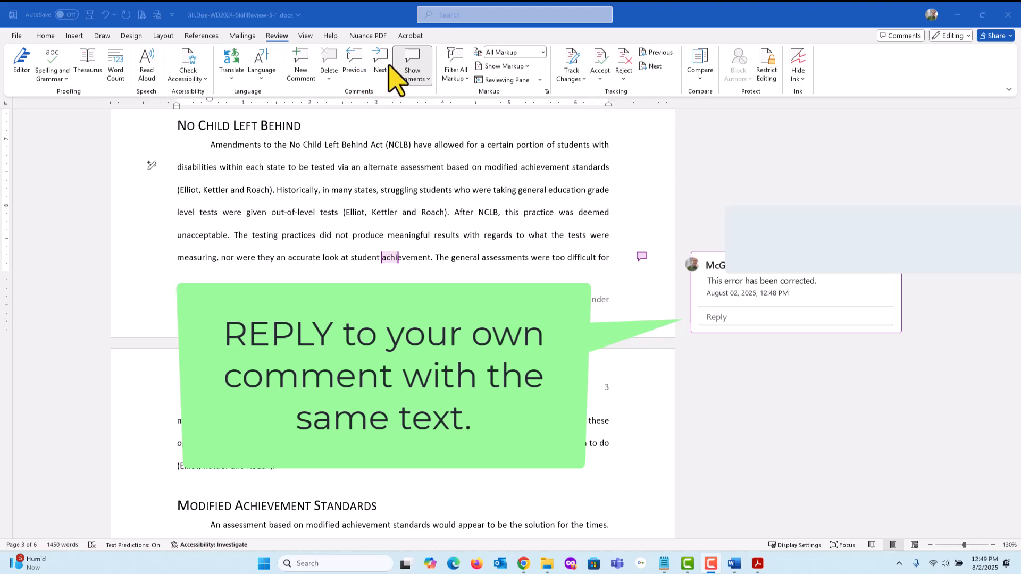
pyautogui.click(780, 280)
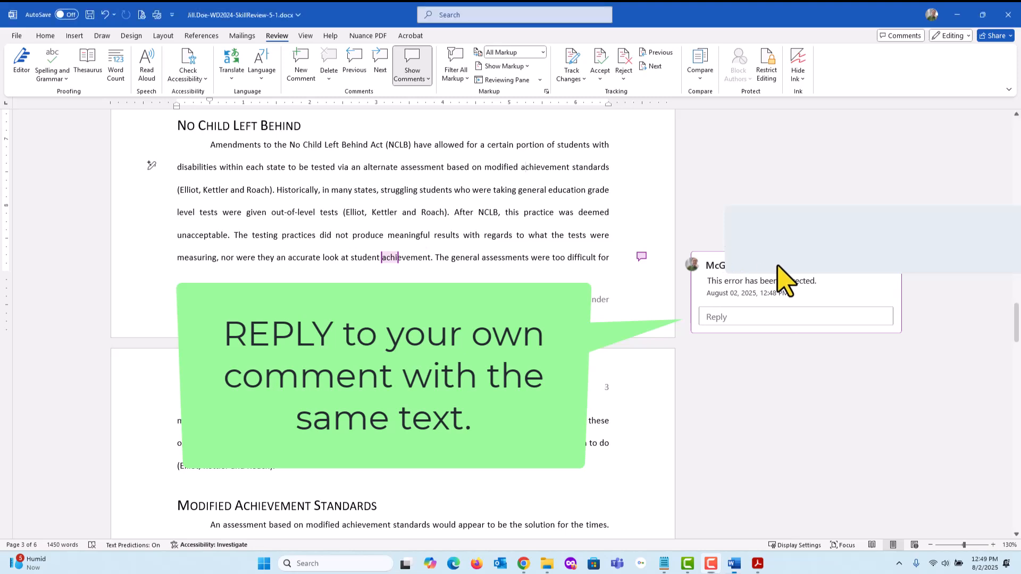
pyautogui.click(842, 269)
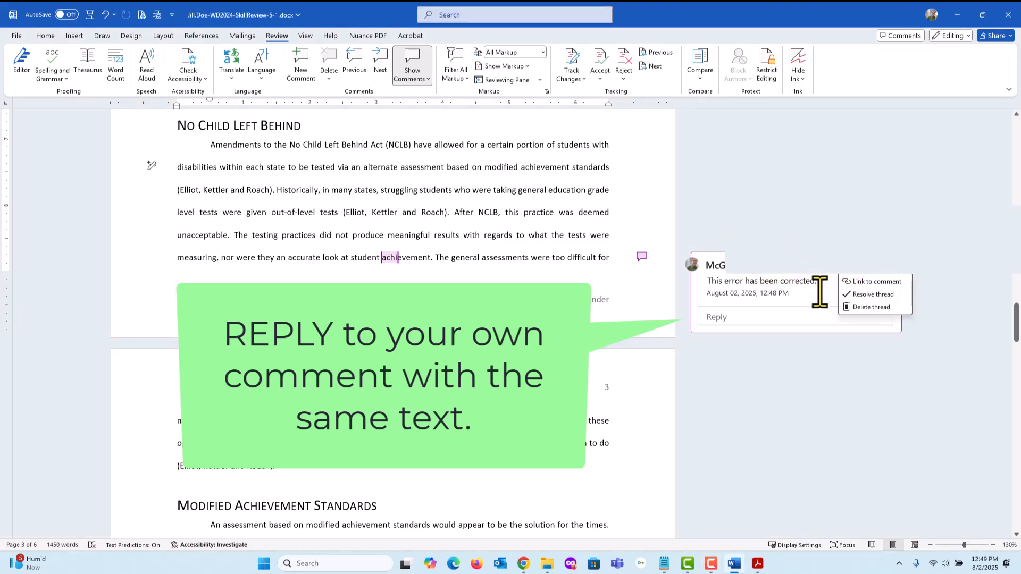
pyautogui.click(790, 281)
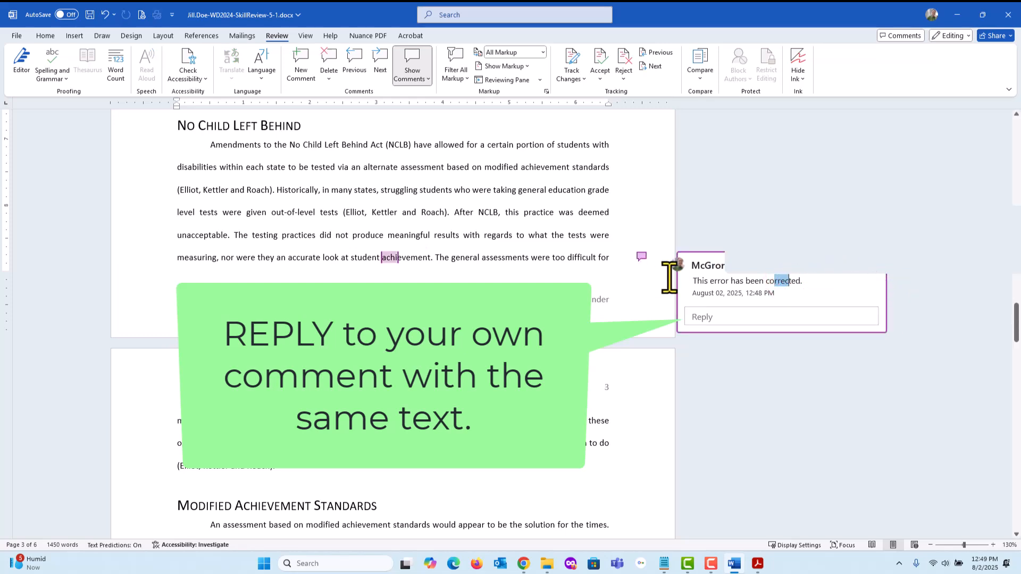
pyautogui.click(772, 285)
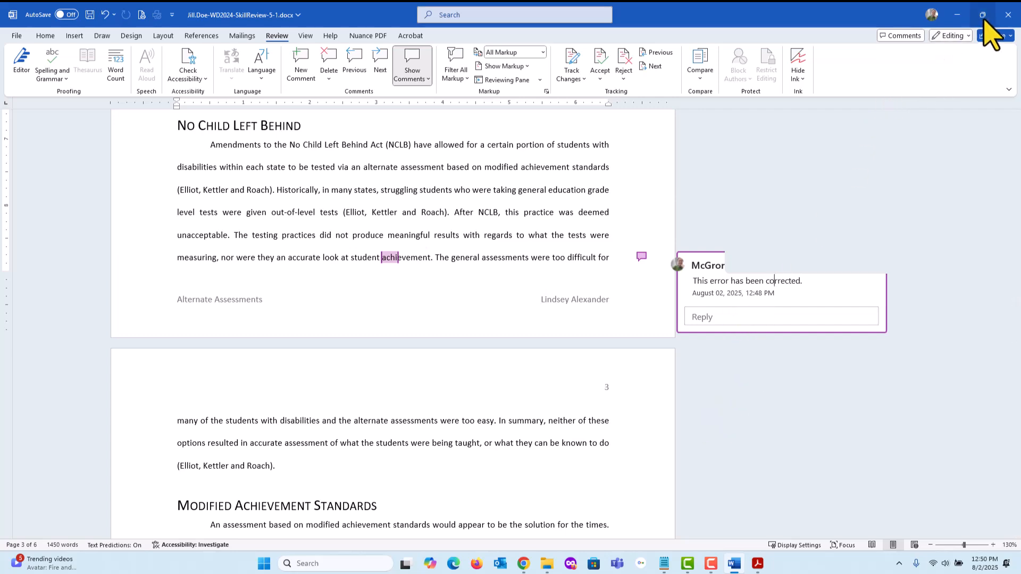
# Arrange Word side by side with the SIMnet instructions and set the document zoom to 80%
pyautogui.moveTo(982, 17)
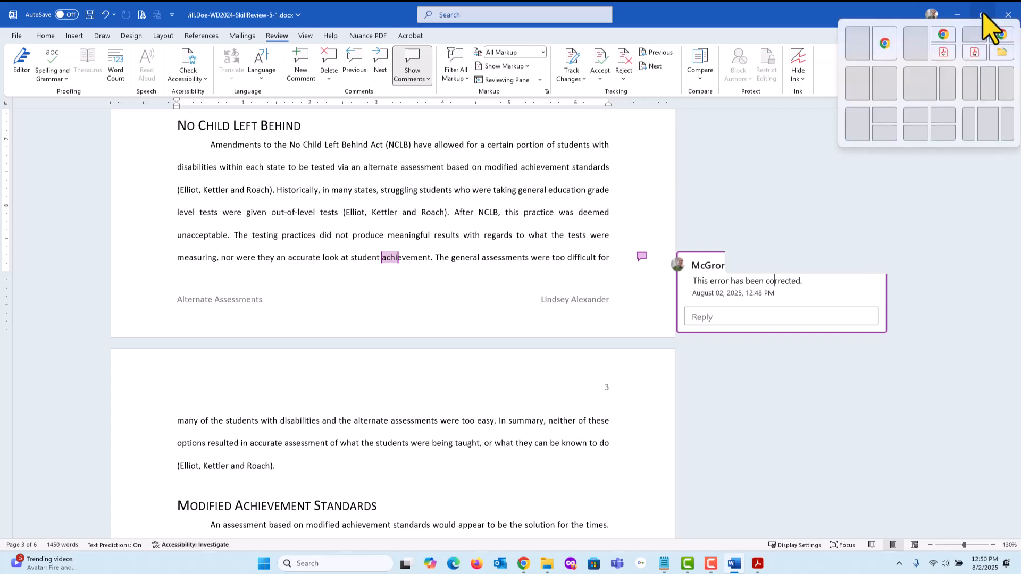
pyautogui.click(883, 85)
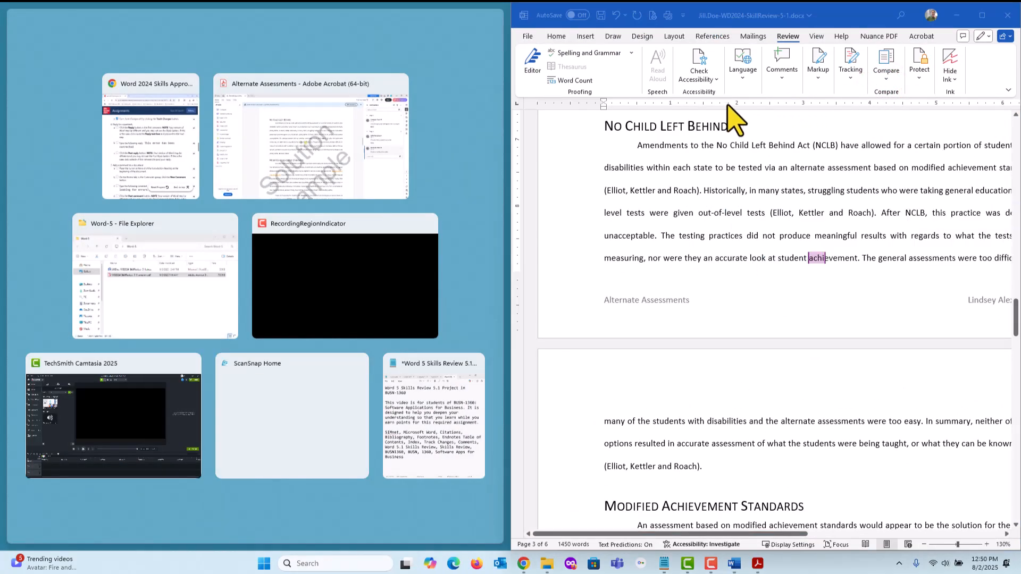
pyautogui.click(157, 159)
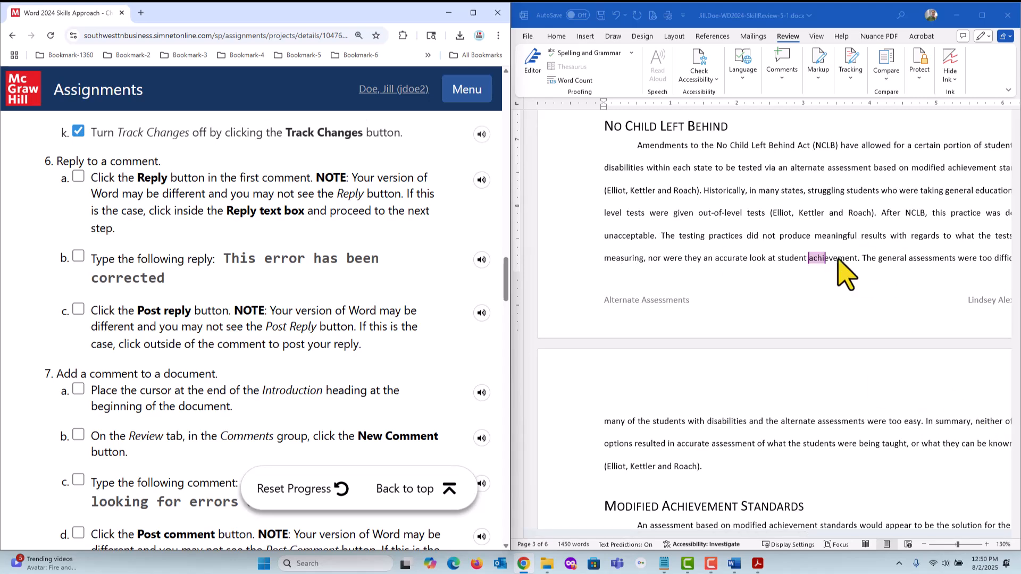
pyautogui.moveTo(832, 262)
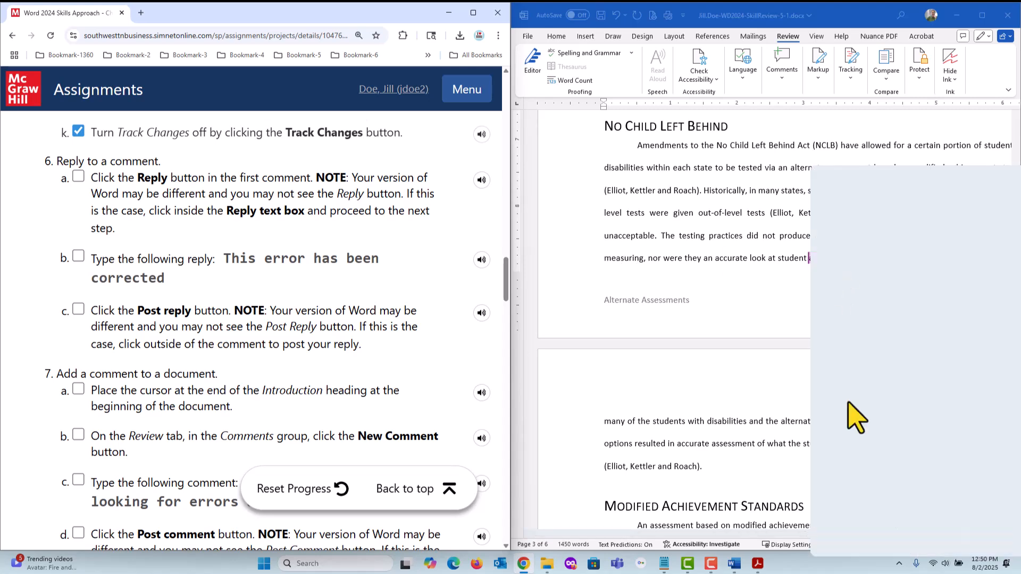
pyautogui.click(922, 546)
pyautogui.click(922, 546)
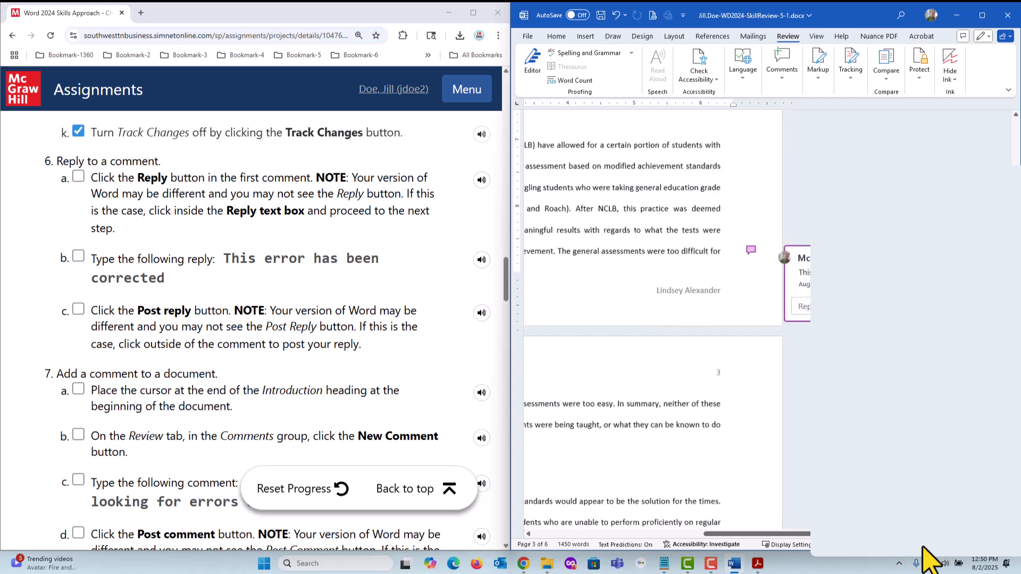
pyautogui.click(922, 546)
pyautogui.click(922, 546)
pyautogui.click(922, 546)
pyautogui.click(922, 546)
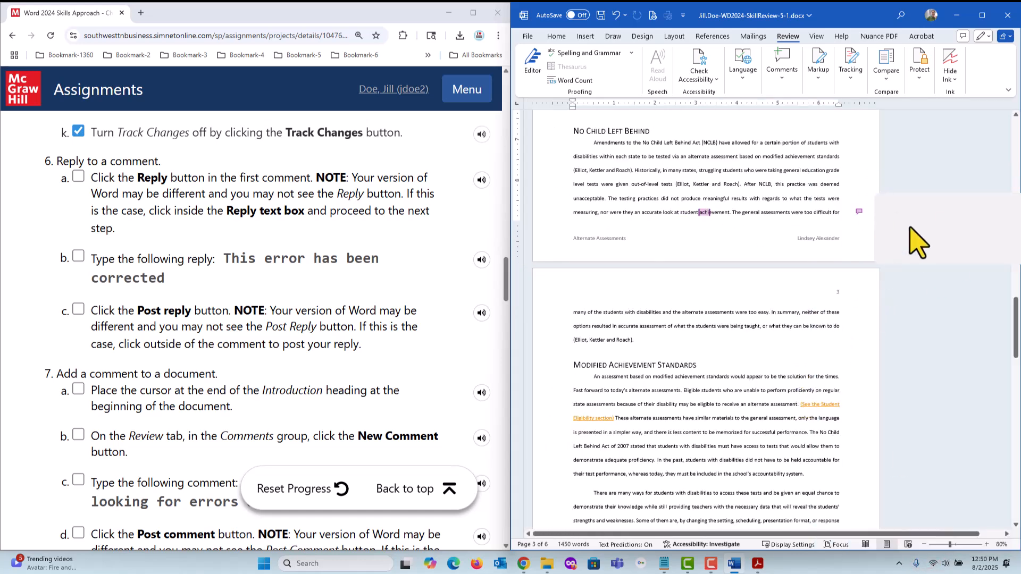
# Mark items a, b and c of step 6, Reply to a comment, as complete in the SIMnet instructions
pyautogui.click(79, 176)
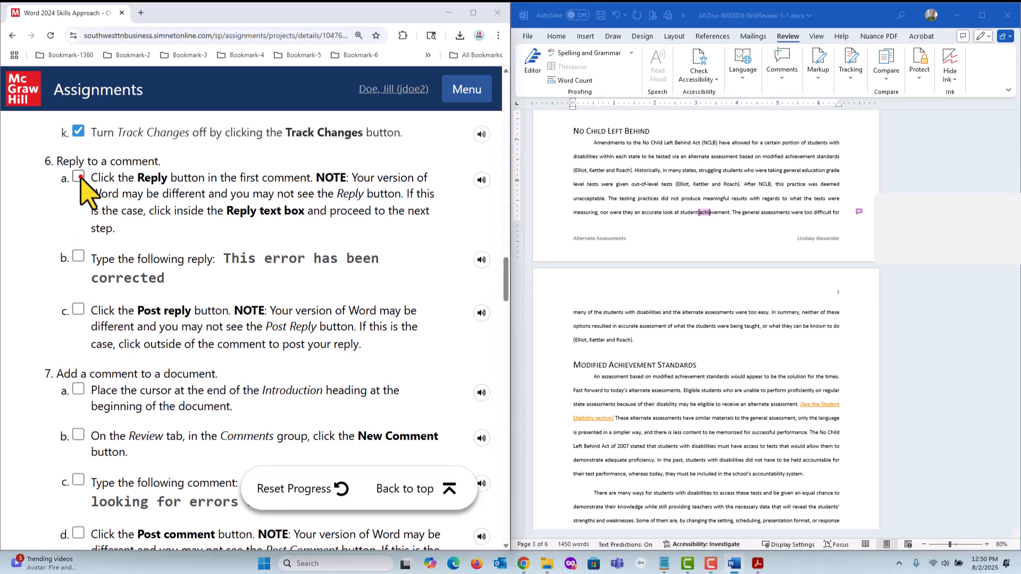
pyautogui.click(79, 255)
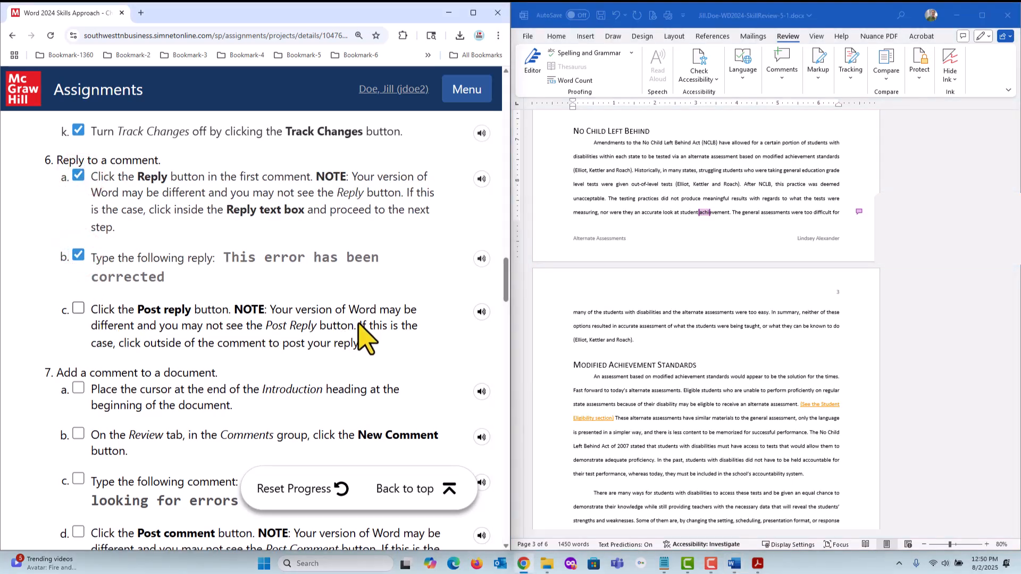
pyautogui.click(78, 308)
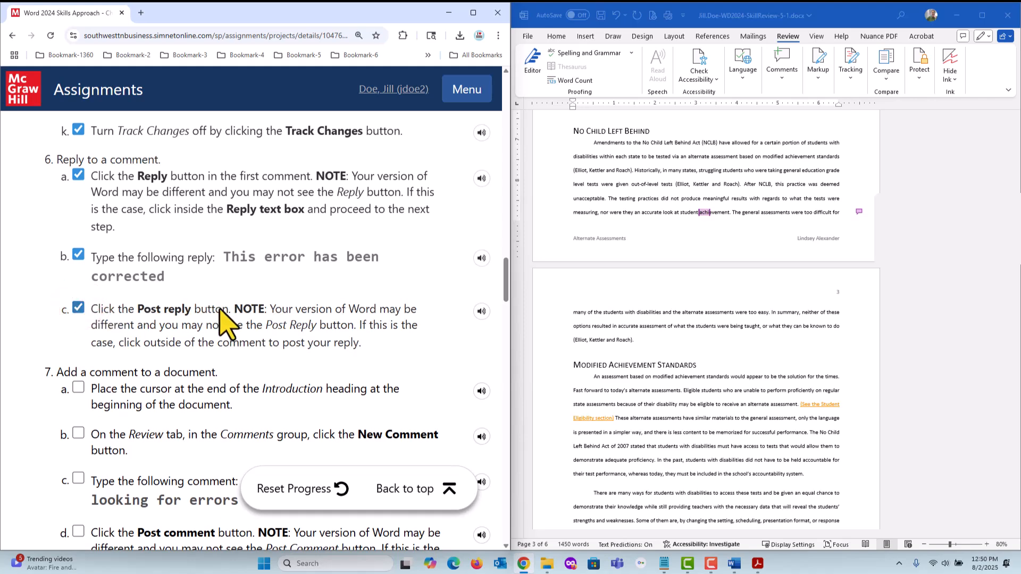
pyautogui.scroll(-2, 237, 340)
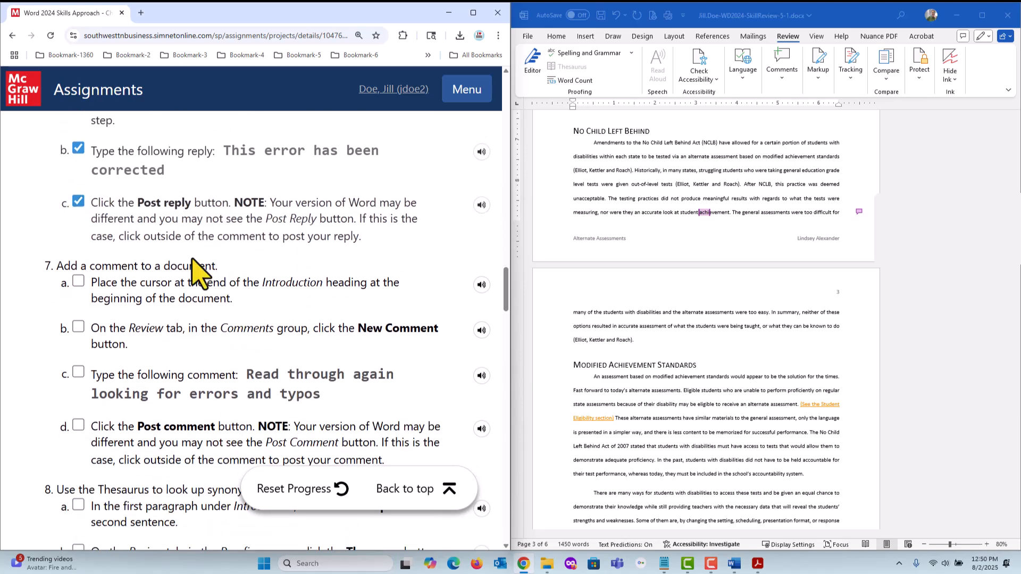
pyautogui.scroll(-1, 376, 250)
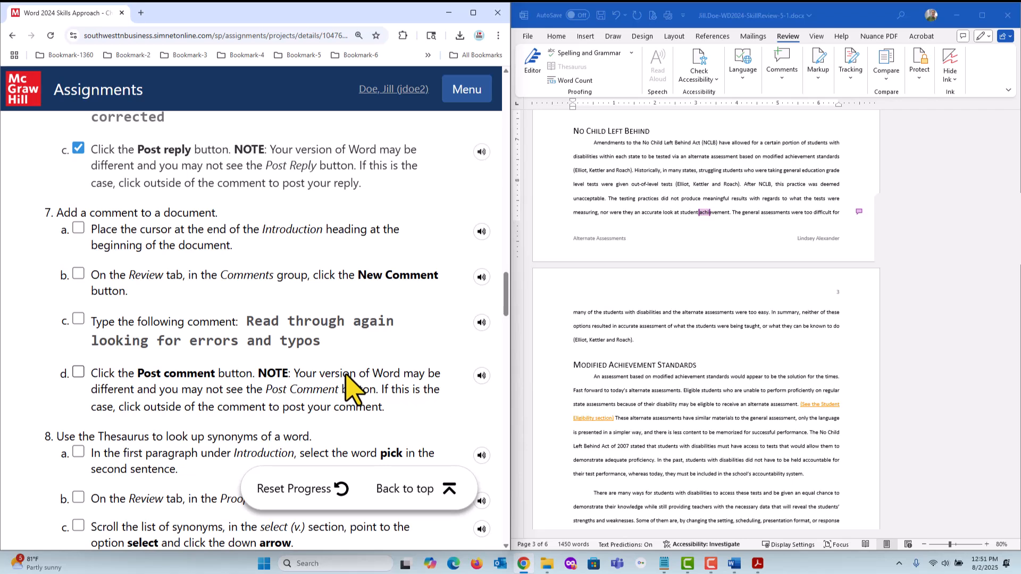
# Place the cursor at the end of the Introduction heading in the Word document and mark item 7a as complete in SIMnet
pyautogui.click(647, 184)
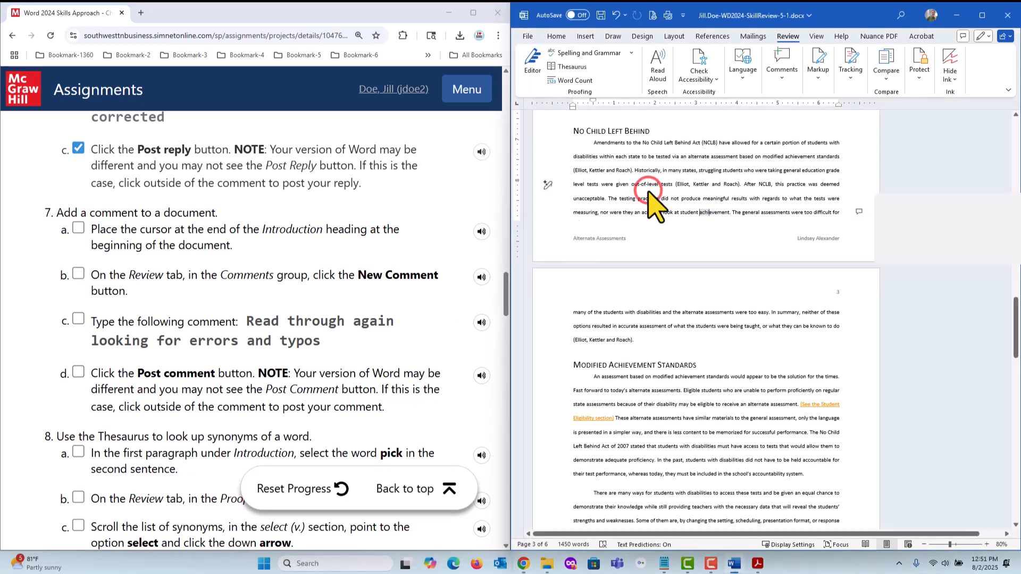
pyautogui.hotkey('ctrl', 'Home')
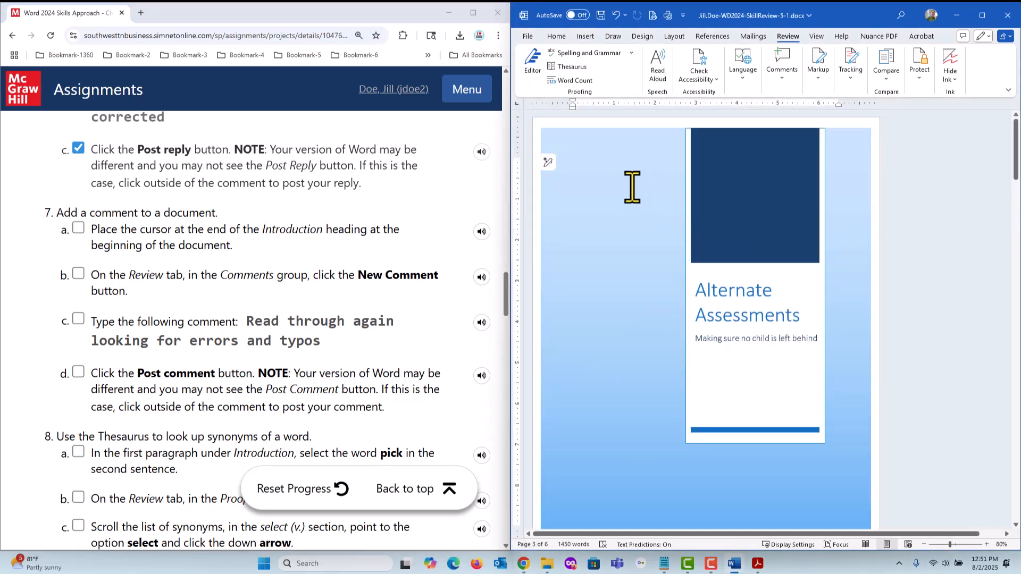
pyautogui.scroll(-3, 687, 228)
pyautogui.scroll(-15, 696, 218)
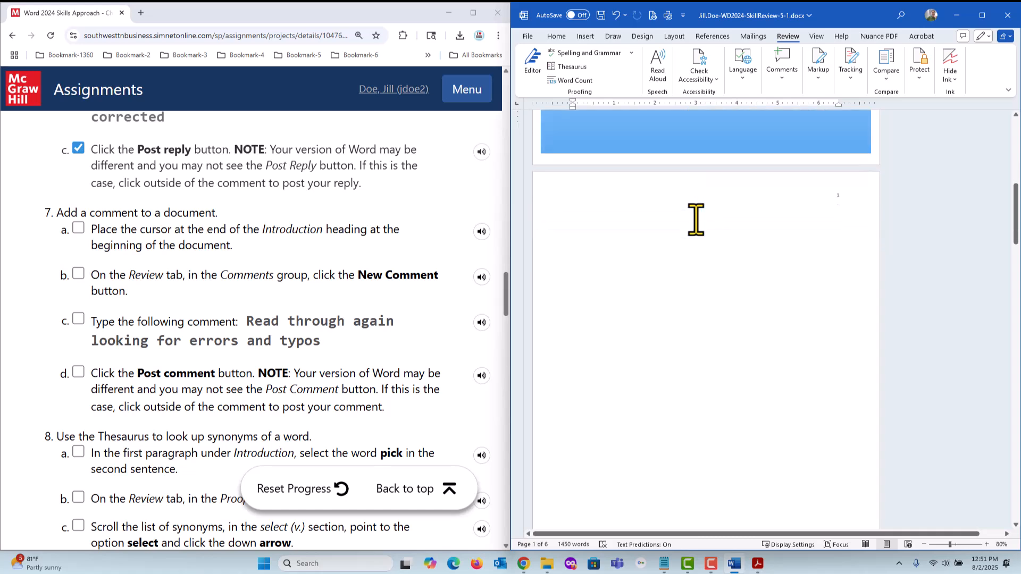
pyautogui.scroll(-2, 696, 223)
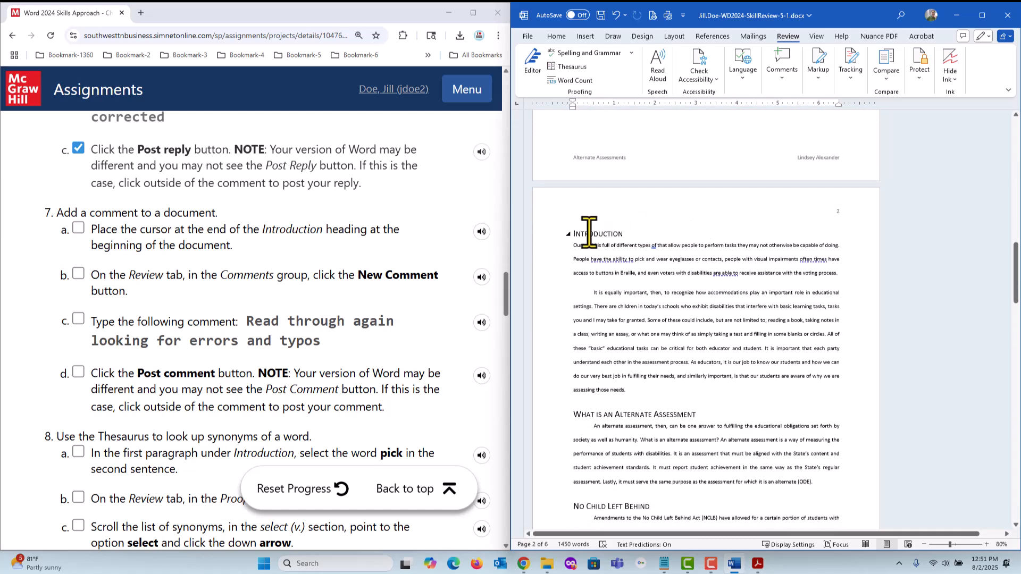
pyautogui.click(638, 234)
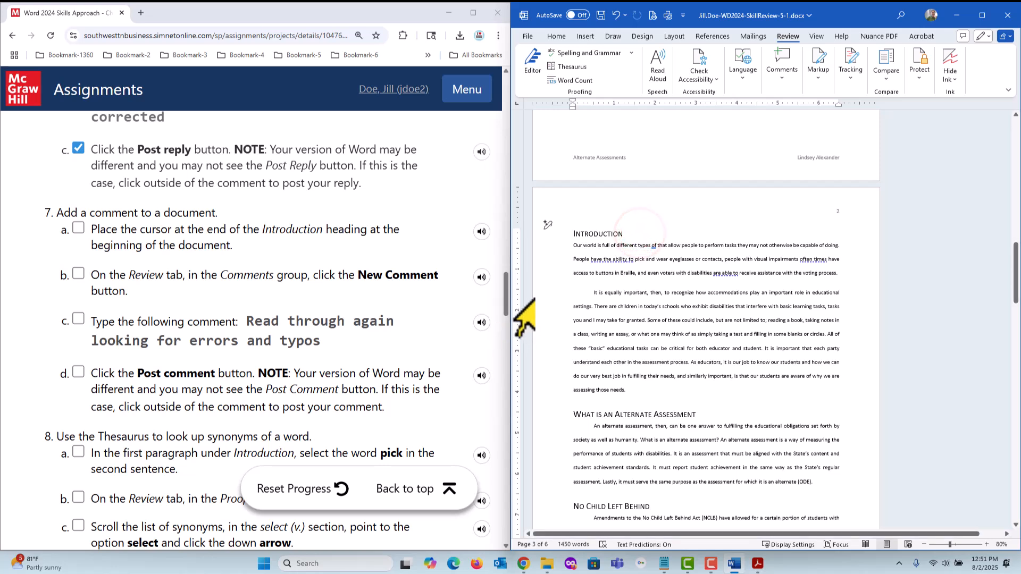
pyautogui.click(79, 228)
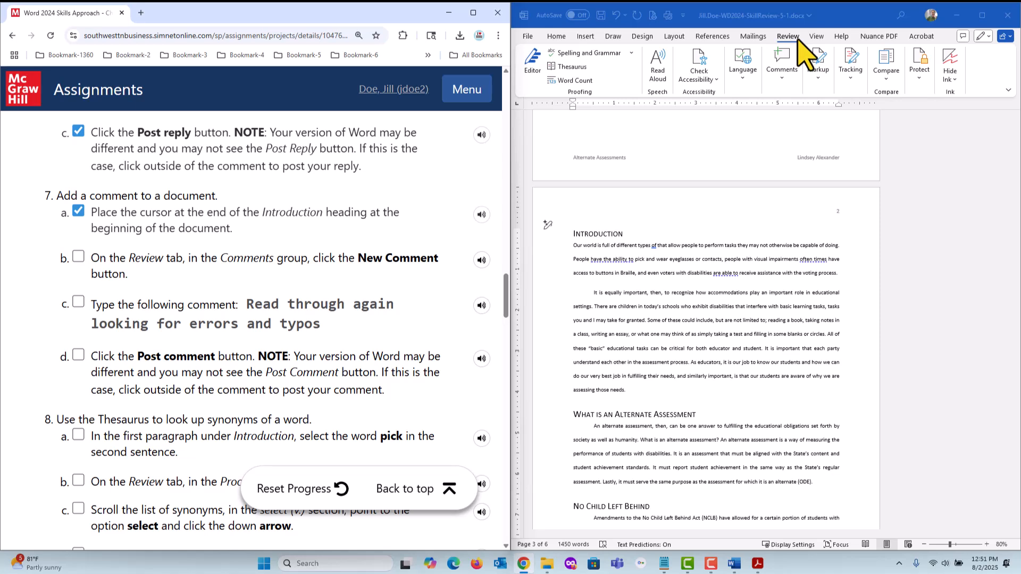
# Post the comment "Read through again looking for errors and typos" on the Introduction heading in Word and save the document
pyautogui.click(783, 76)
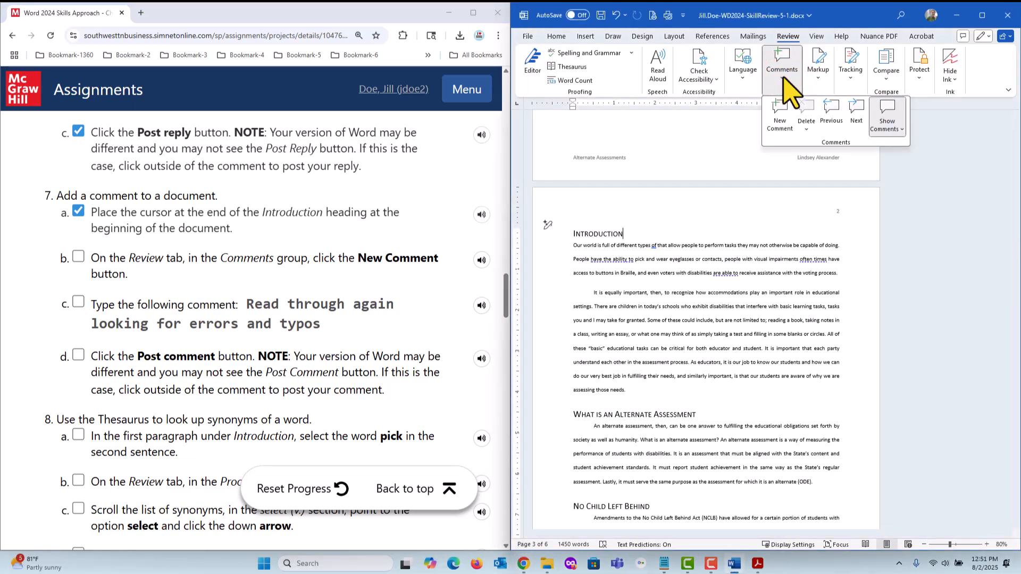
pyautogui.click(780, 125)
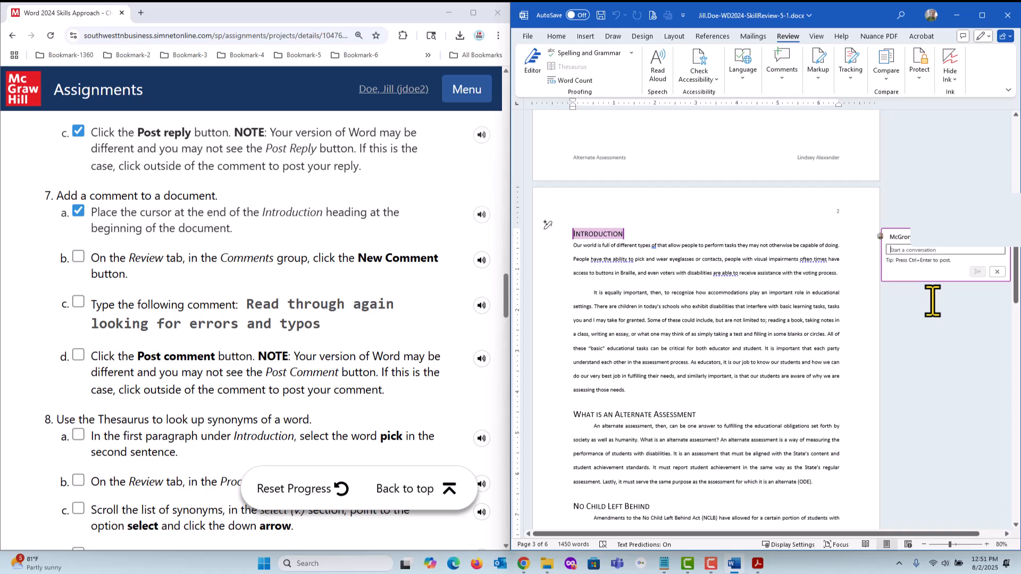
pyautogui.write('Read through again looking for errors and ty')
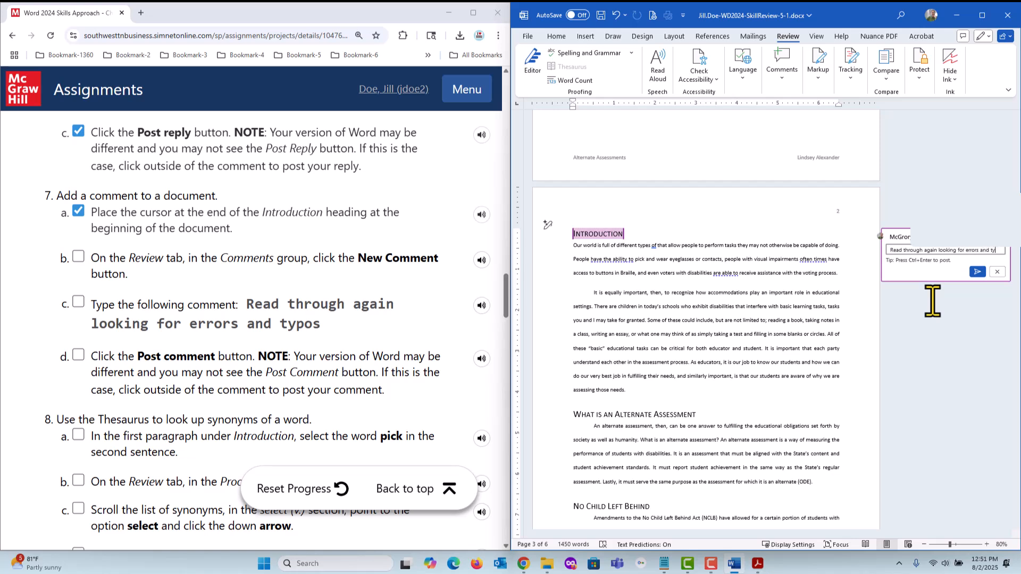
pyautogui.write('pos')
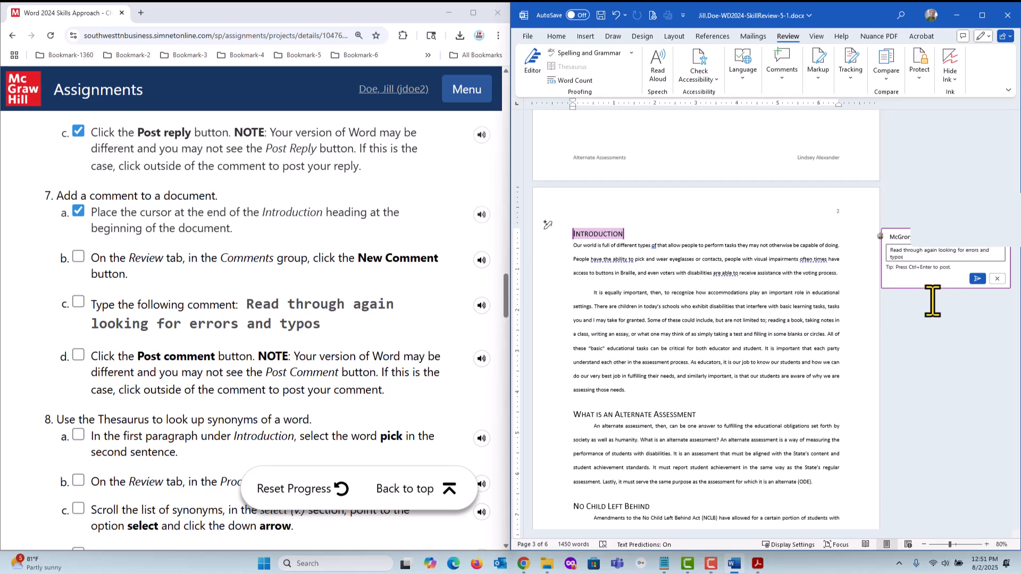
pyautogui.click(978, 280)
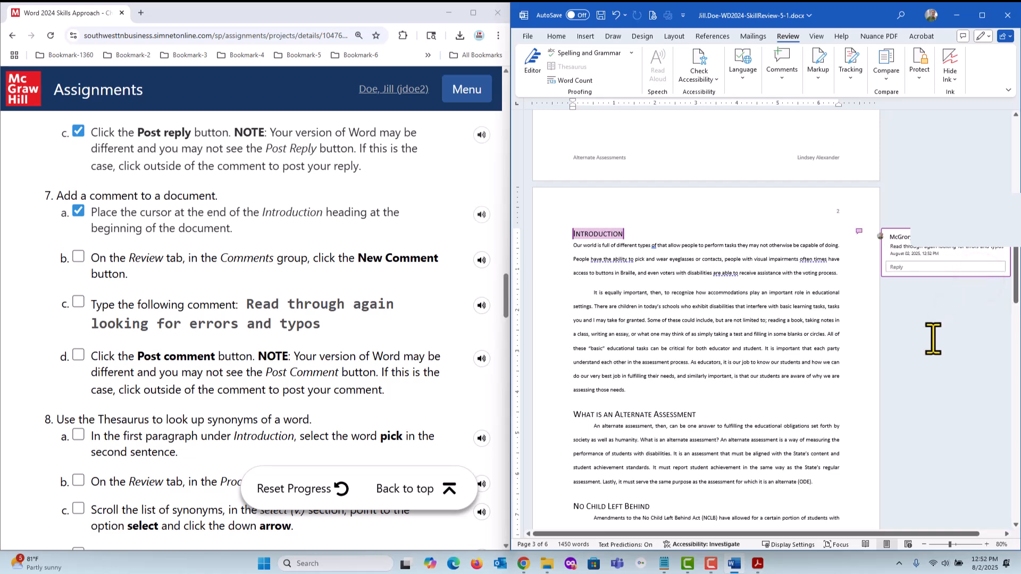
pyautogui.click(602, 16)
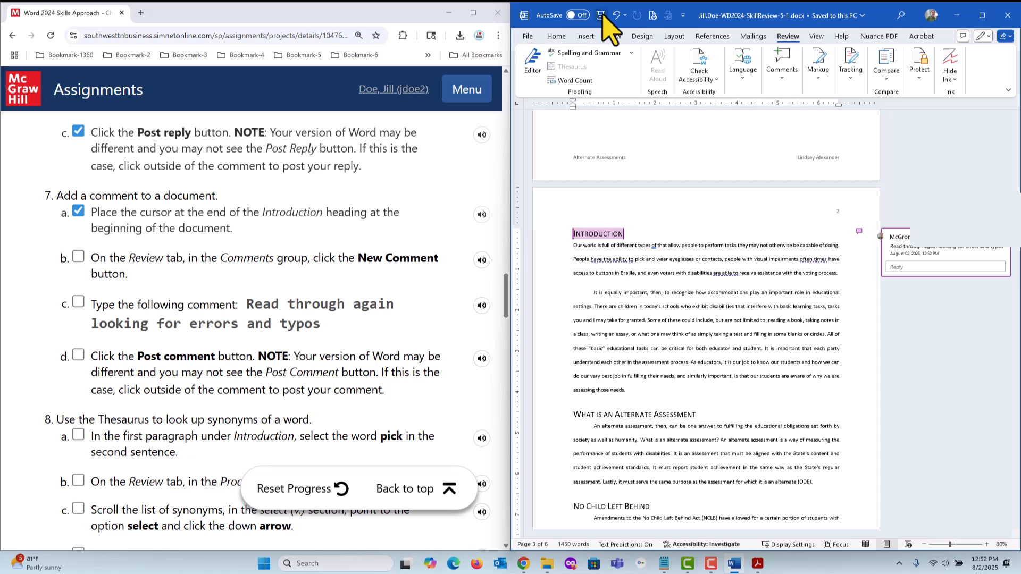
# Mark items b, c and d of step 7, Add a comment to a document, as complete in the SIMnet instructions
pyautogui.click(79, 257)
pyautogui.click(77, 302)
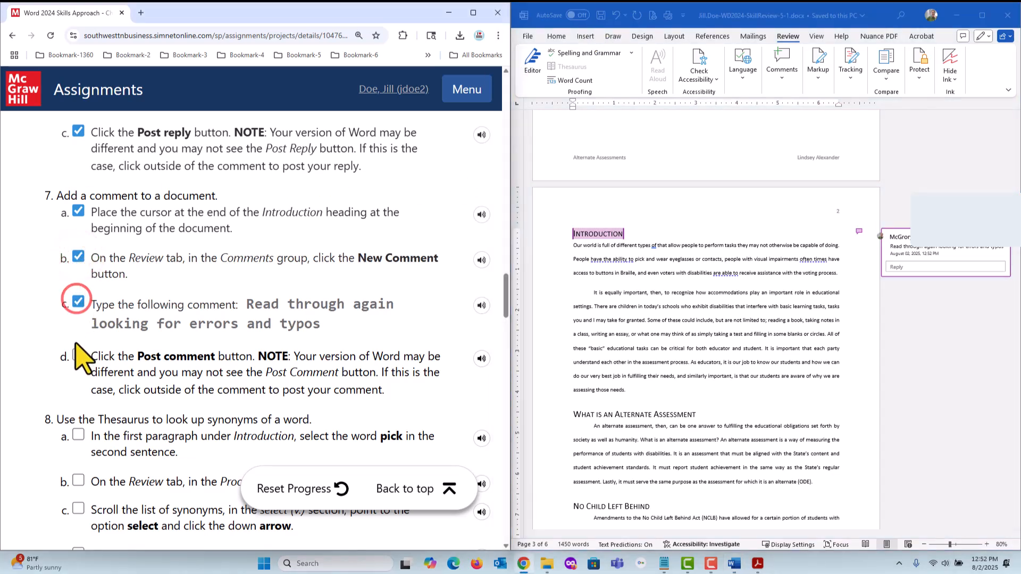
pyautogui.click(78, 355)
pyautogui.scroll(-3, 197, 362)
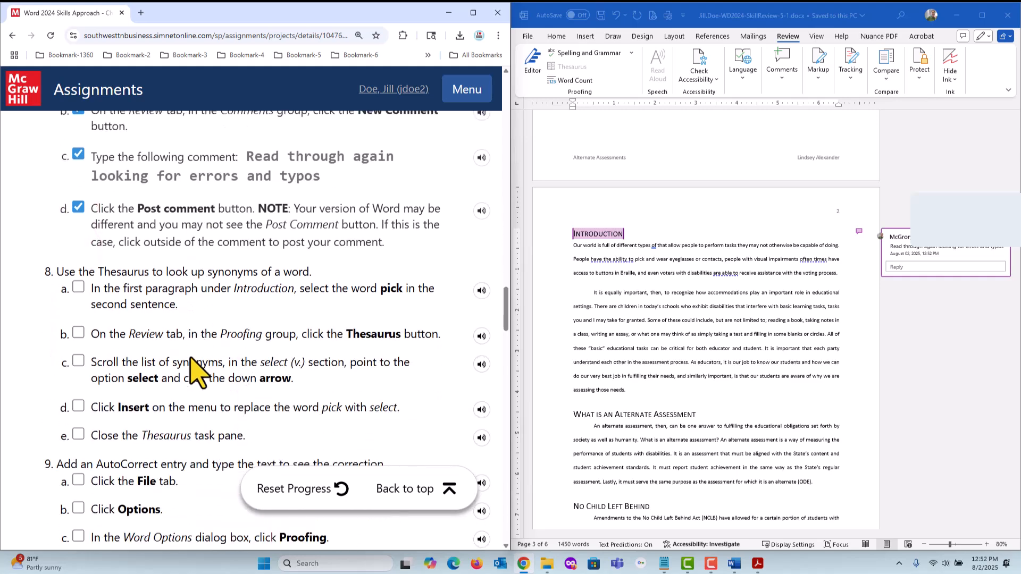
pyautogui.scroll(-1, 197, 372)
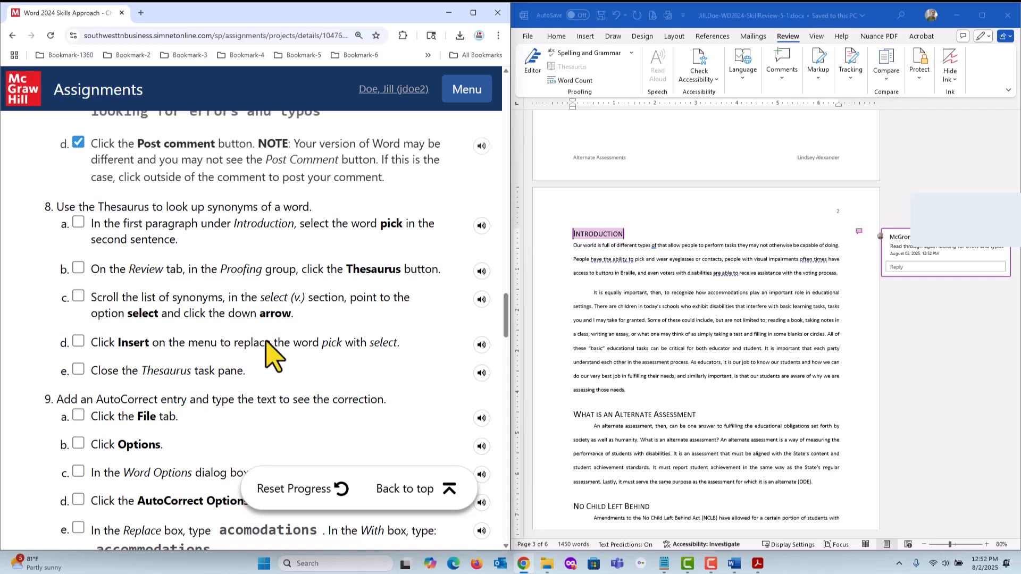
# Search the Word document for "pick" to locate it in the Introduction, then clear and close the search
pyautogui.click(665, 259)
pyautogui.hotkey('ctrl', 'f')
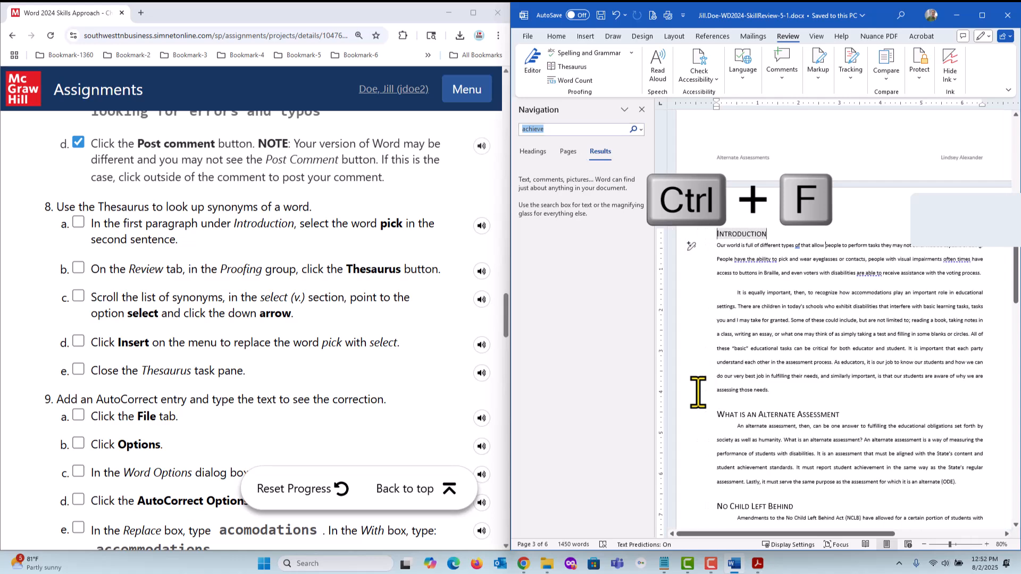
pyautogui.write('pick')
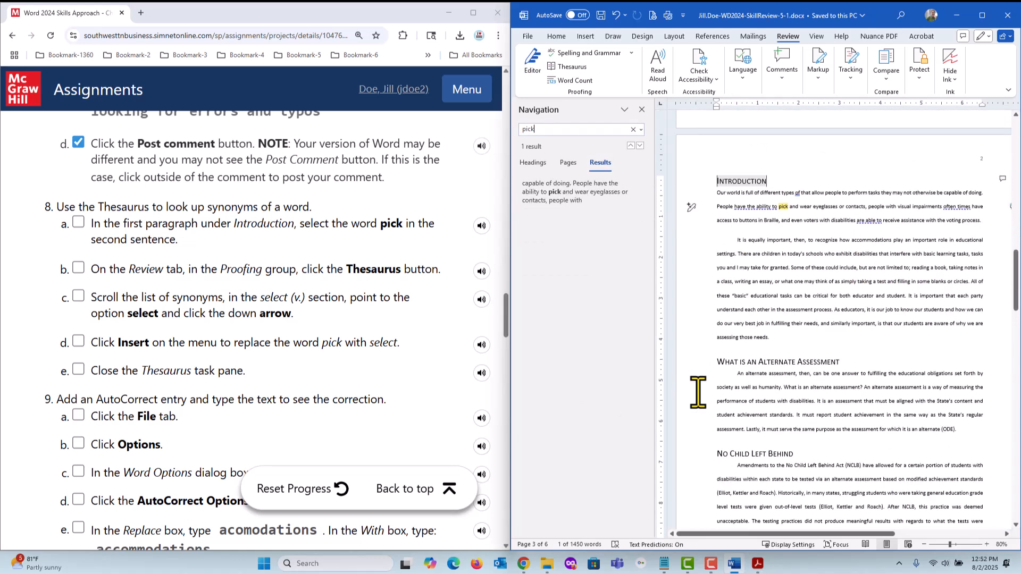
pyautogui.doubleClick(785, 207)
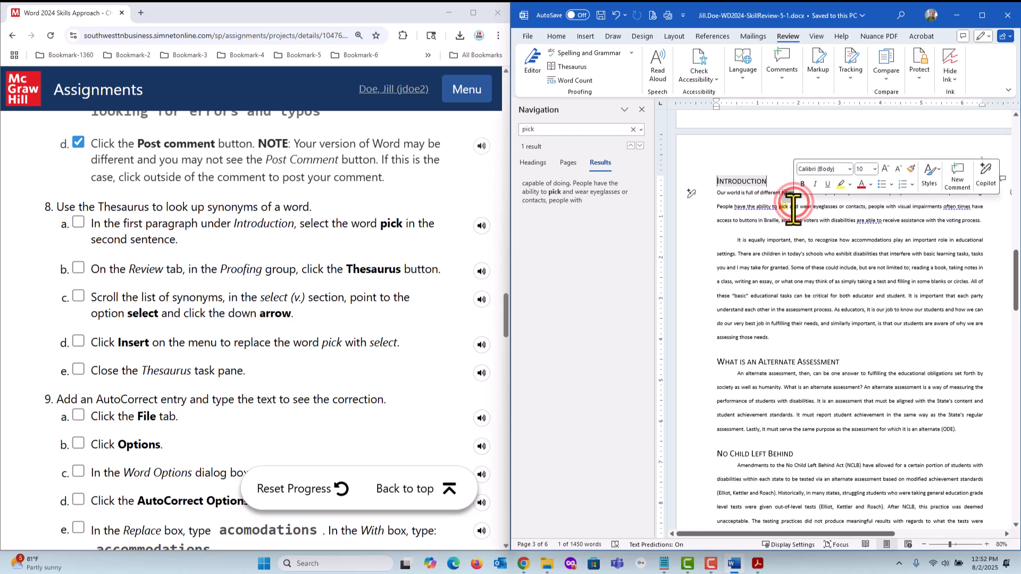
pyautogui.doubleClick(785, 207)
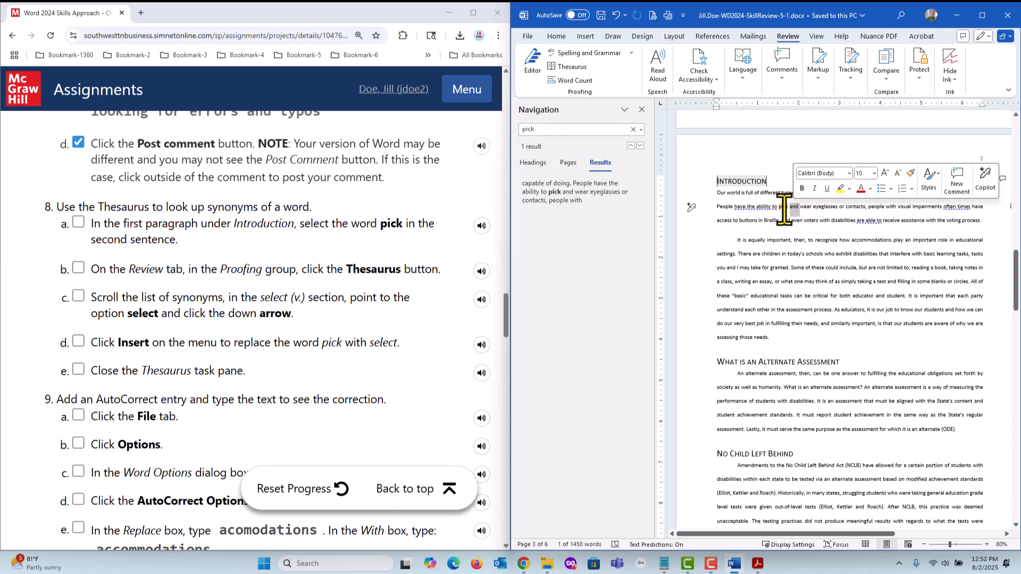
pyautogui.click(633, 129)
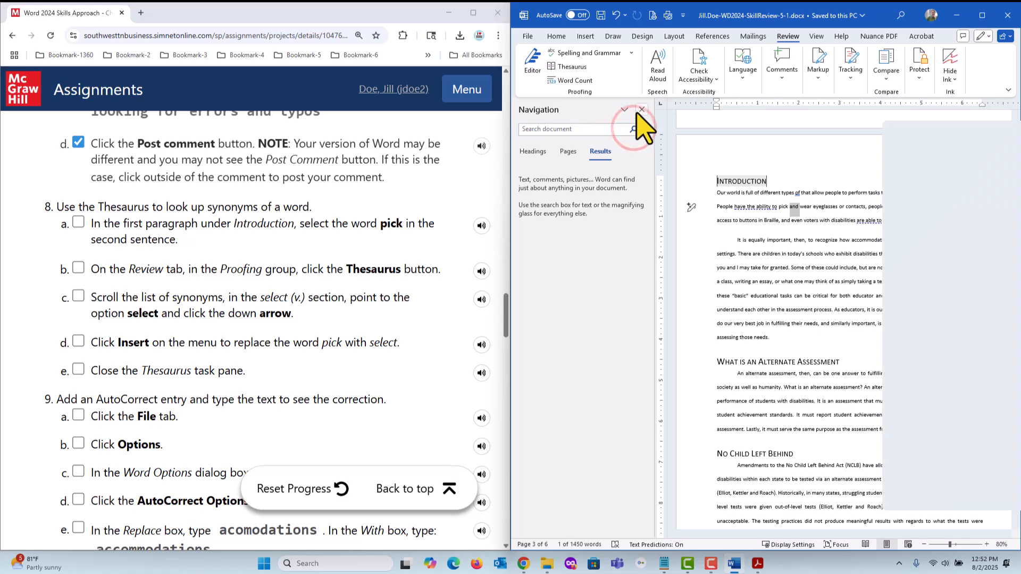
pyautogui.click(641, 109)
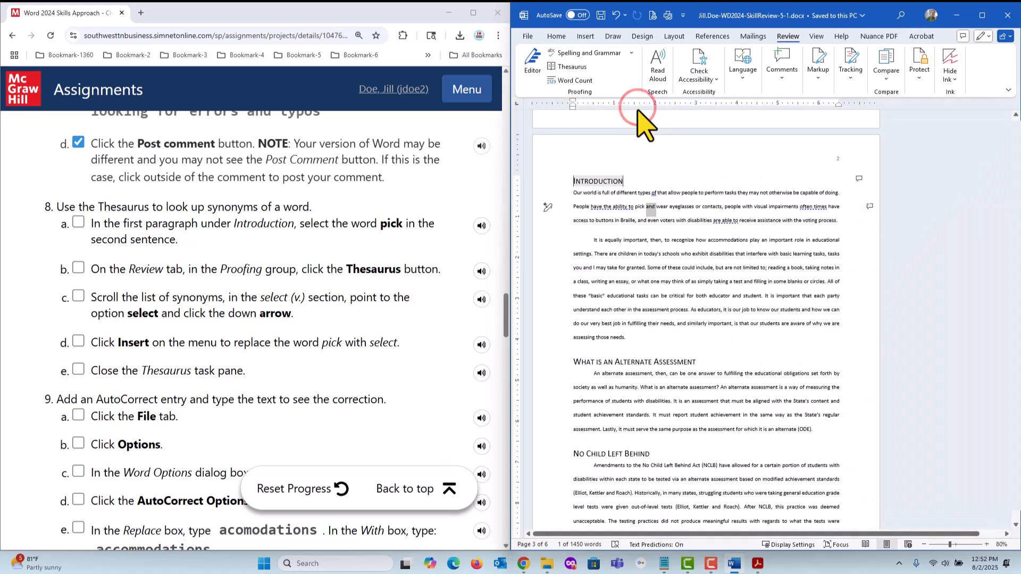
# Use the Thesaurus to replace "pick" in the Introduction's second sentence with "select" from the select (v.) section, and save the document
pyautogui.doubleClick(643, 206)
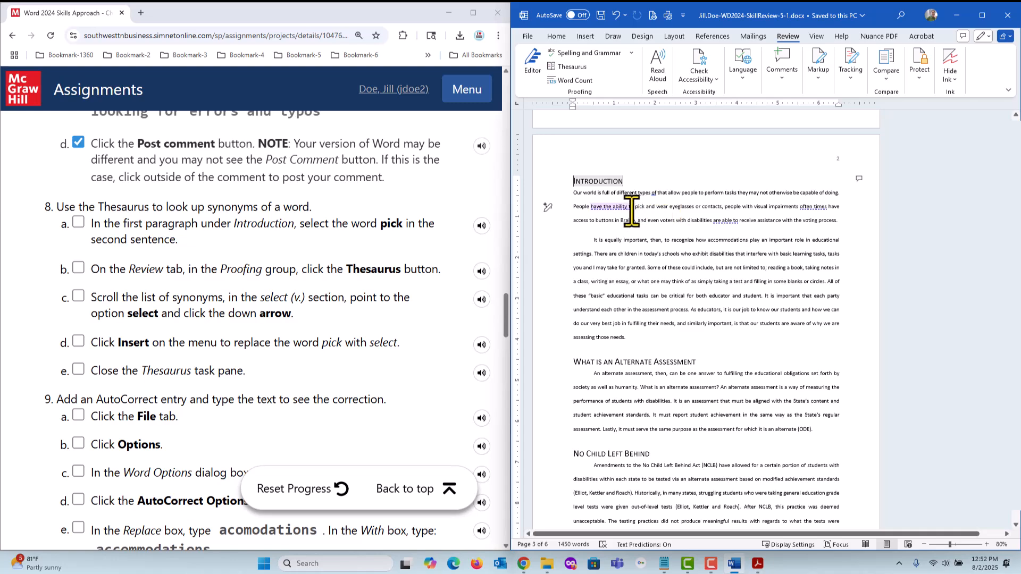
pyautogui.doubleClick(633, 207)
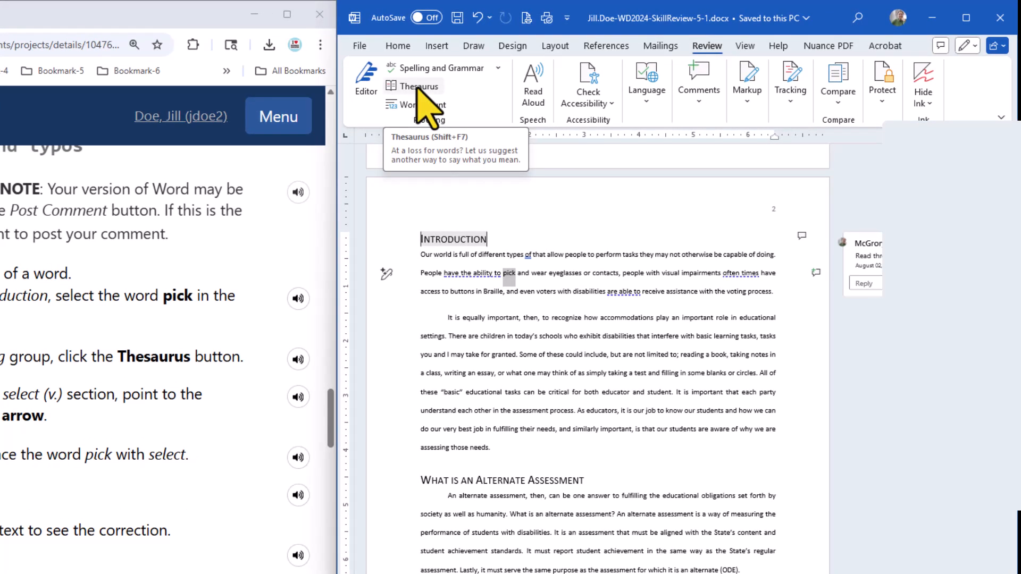
pyautogui.click(419, 89)
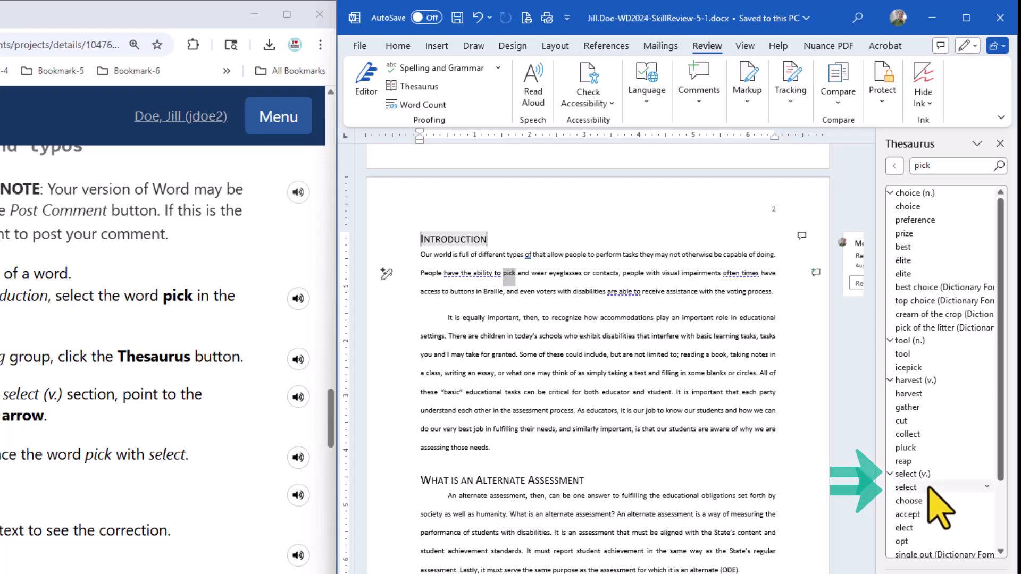
pyautogui.click(890, 474)
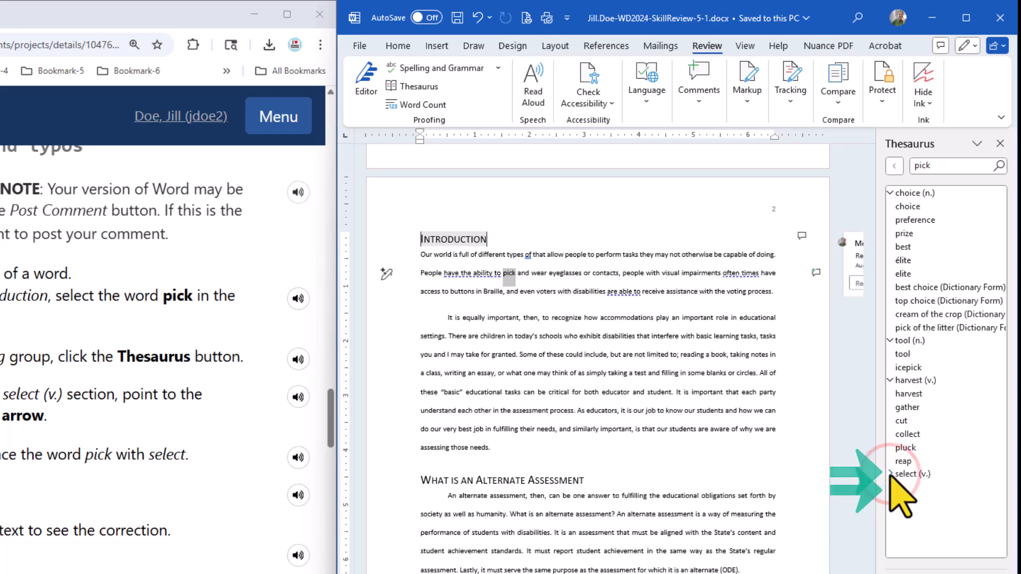
pyautogui.click(891, 474)
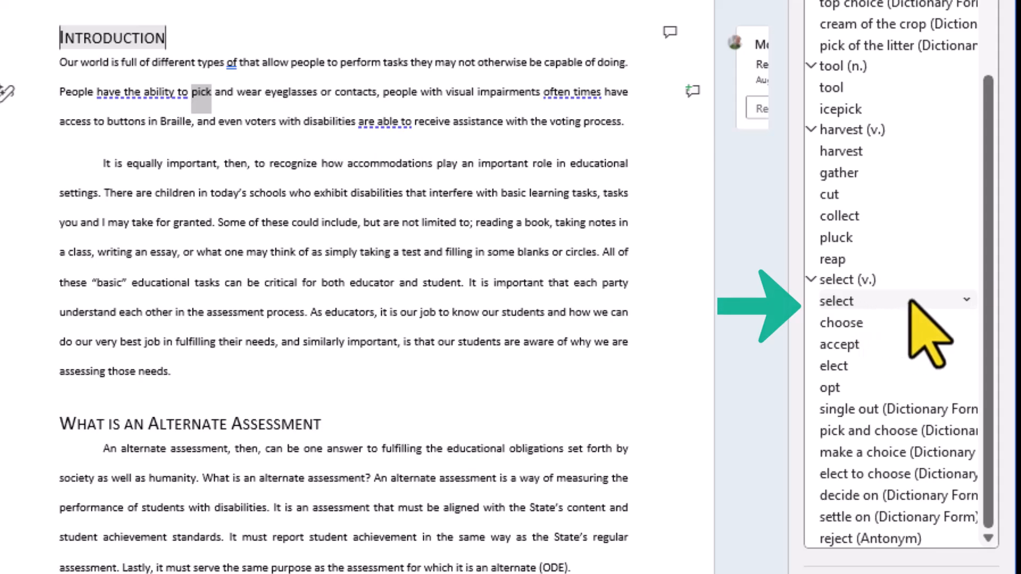
pyautogui.click(967, 301)
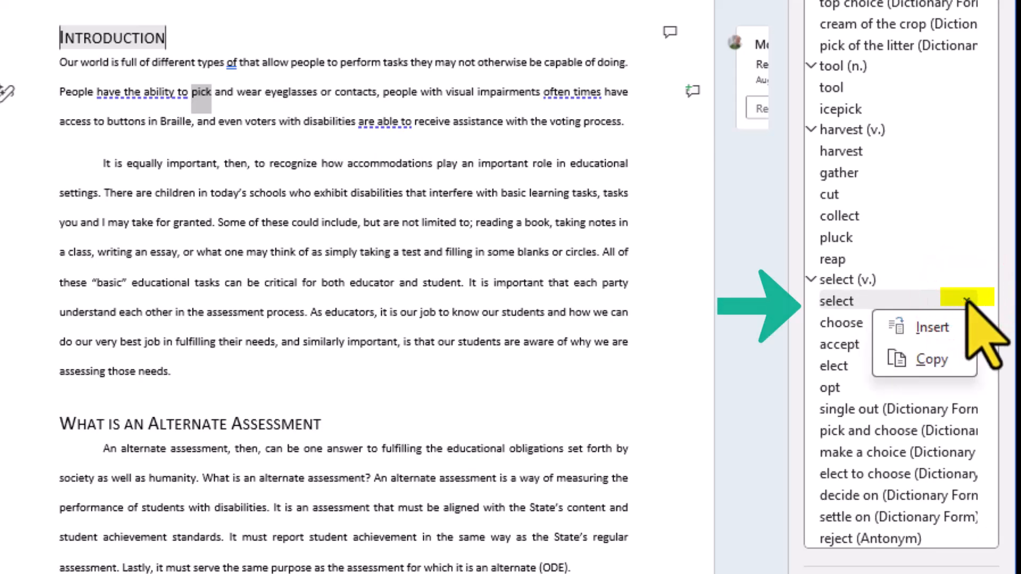
pyautogui.click(935, 327)
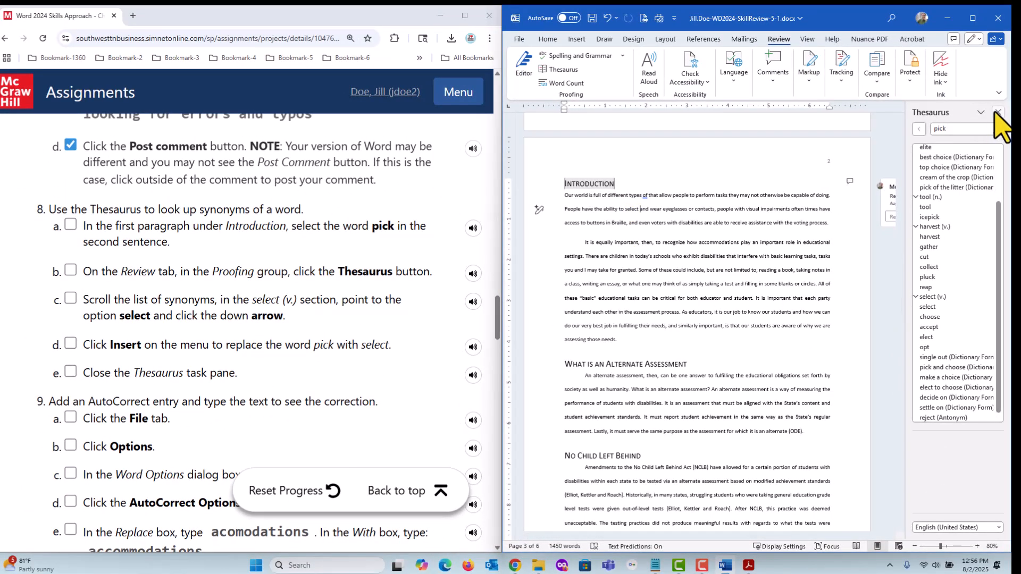
pyautogui.click(998, 113)
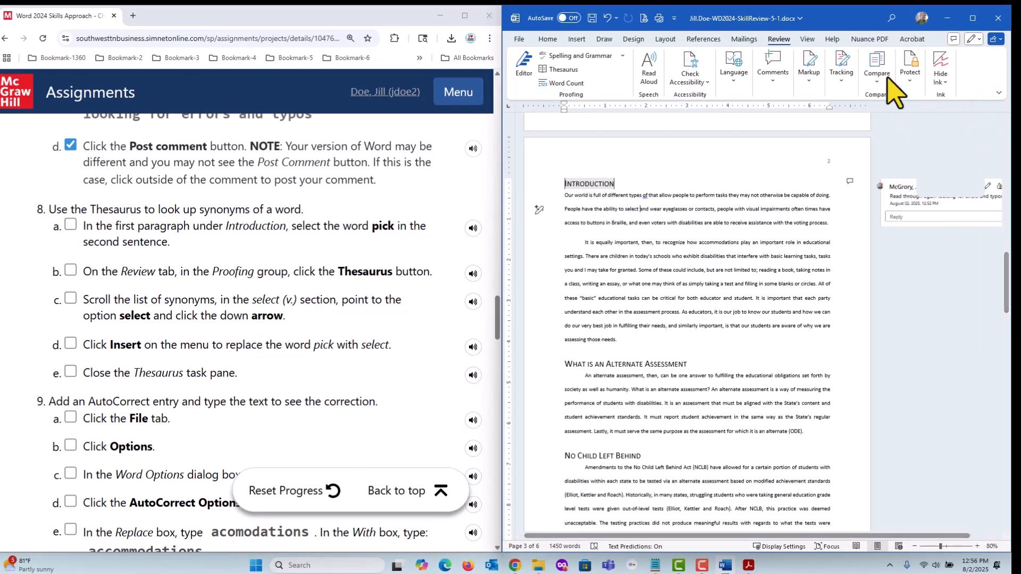
pyautogui.click(592, 18)
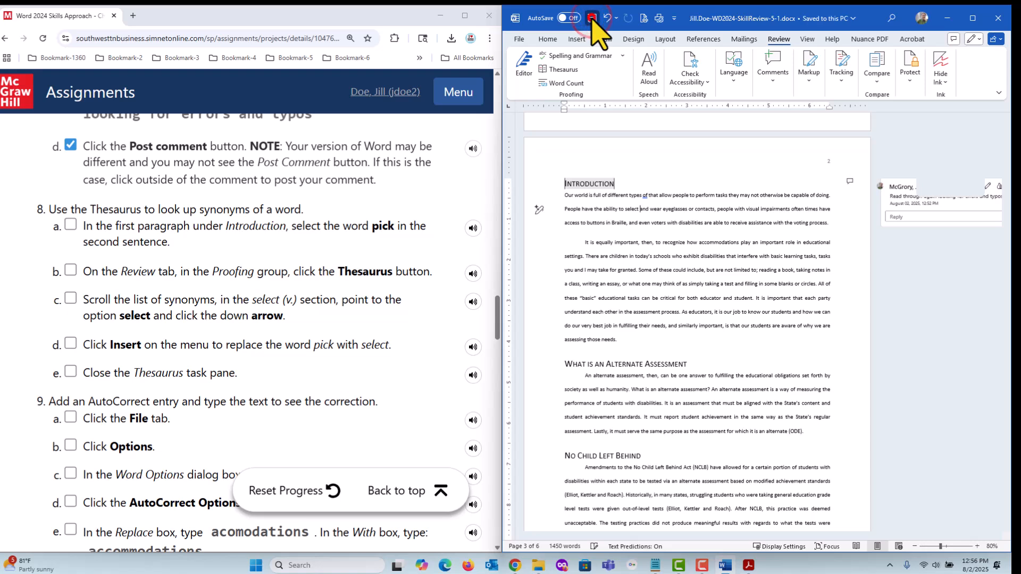
# Mark items a through e of step 8, Use the Thesaurus to look up synonyms, as complete in the SIMnet instructions
pyautogui.click(70, 226)
pyautogui.click(71, 270)
pyautogui.click(71, 298)
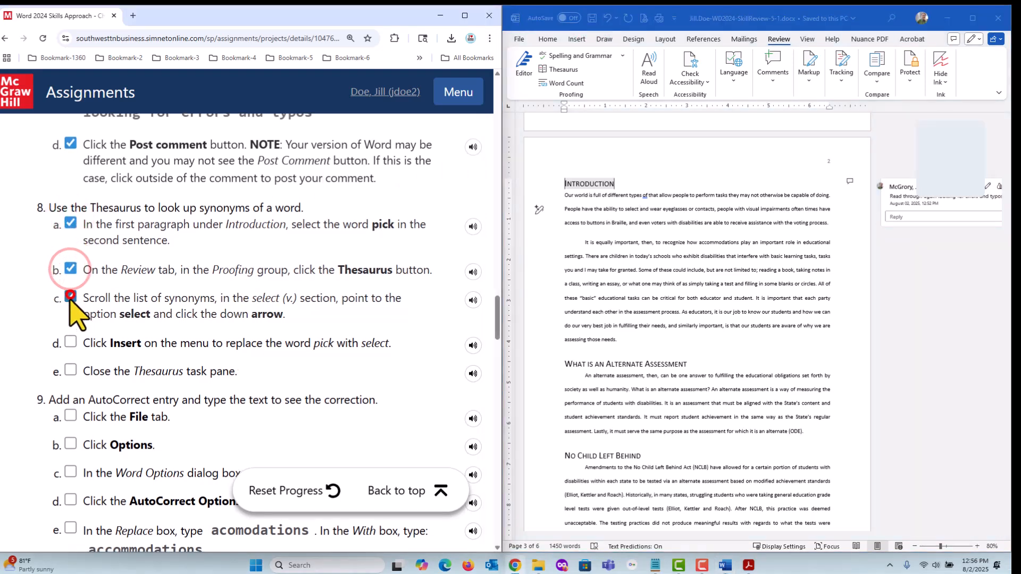
pyautogui.click(70, 342)
pyautogui.click(71, 370)
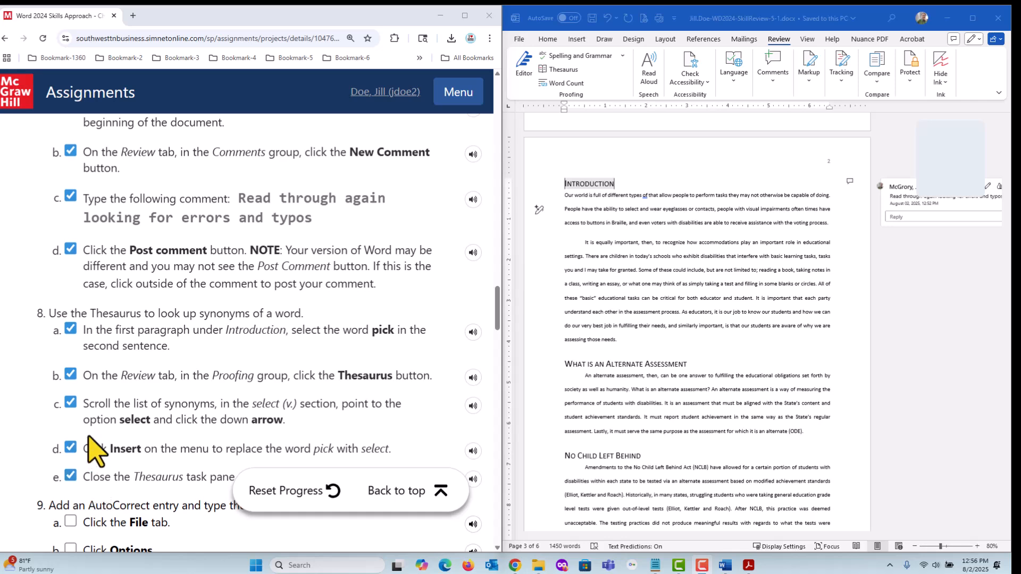
# Mark the skipped item a of step 5, Accept and reject changes in a document, as complete
pyautogui.scroll(15, 96, 449)
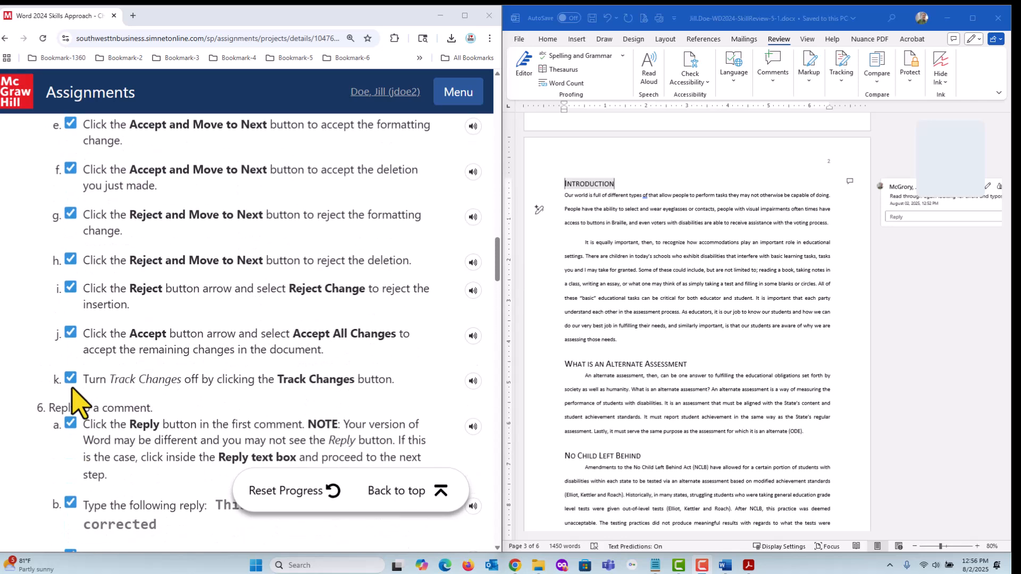
pyautogui.scroll(5, 74, 402)
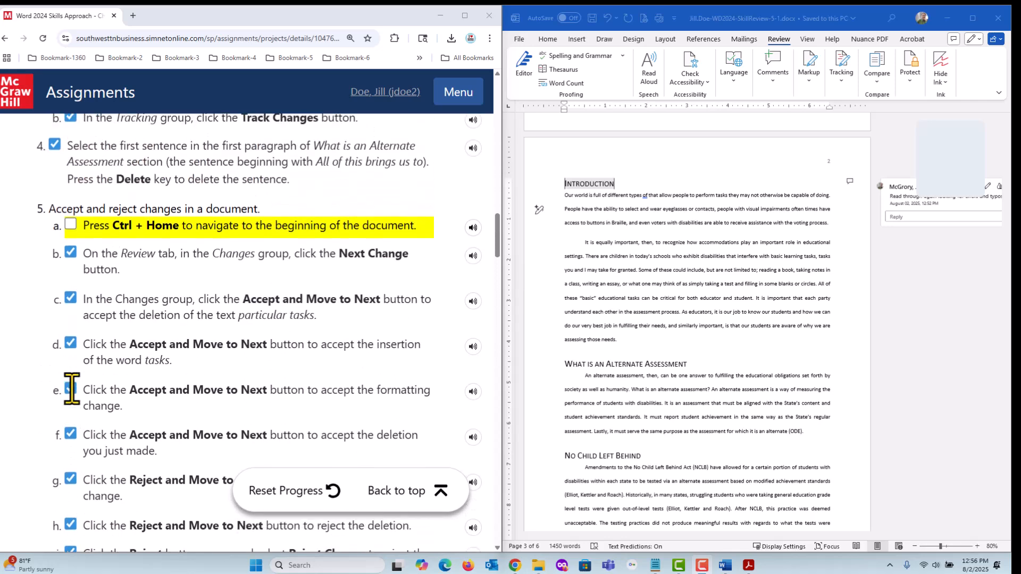
pyautogui.click(71, 224)
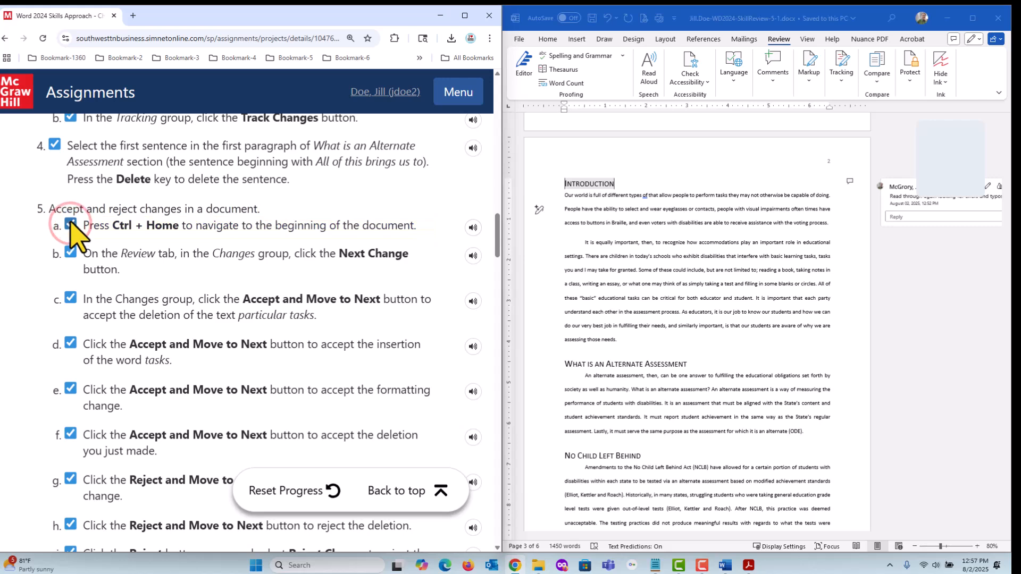
# Open the AutoCorrect options from the Proofing settings in Word Options and look through the existing replacement entries
pyautogui.scroll(-1, 128, 343)
pyautogui.scroll(-20, 128, 347)
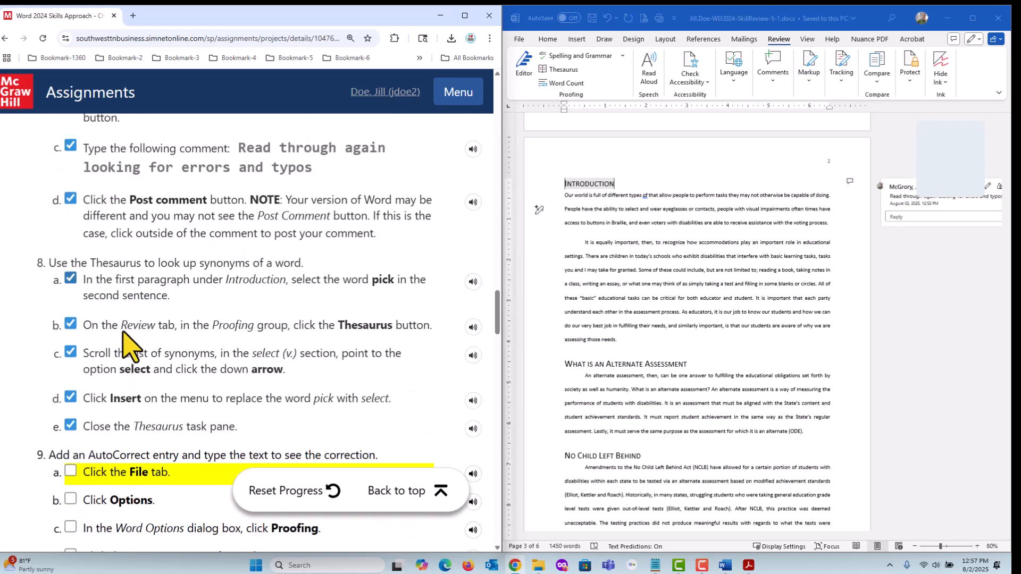
pyautogui.scroll(-2, 127, 343)
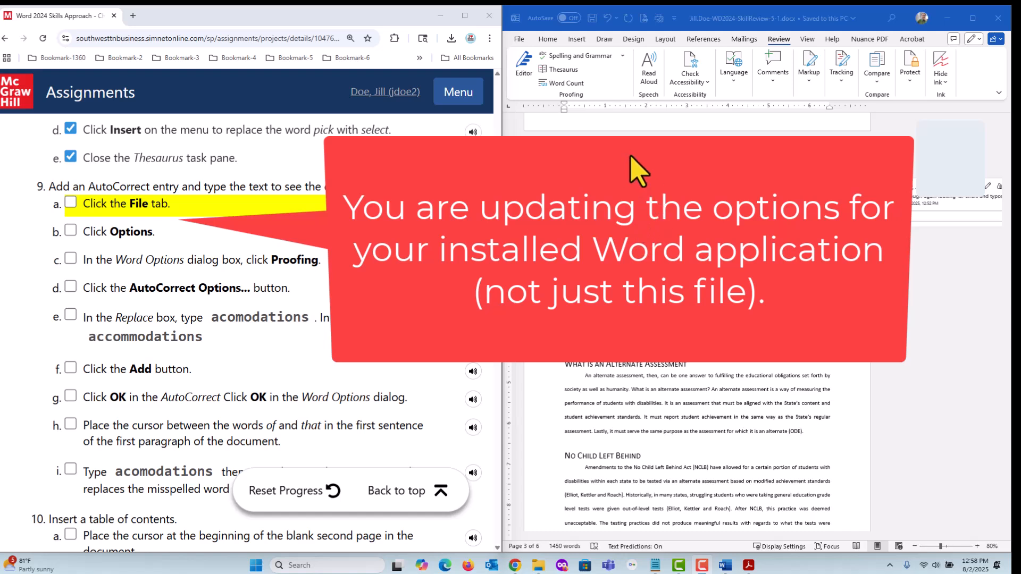
pyautogui.click(519, 40)
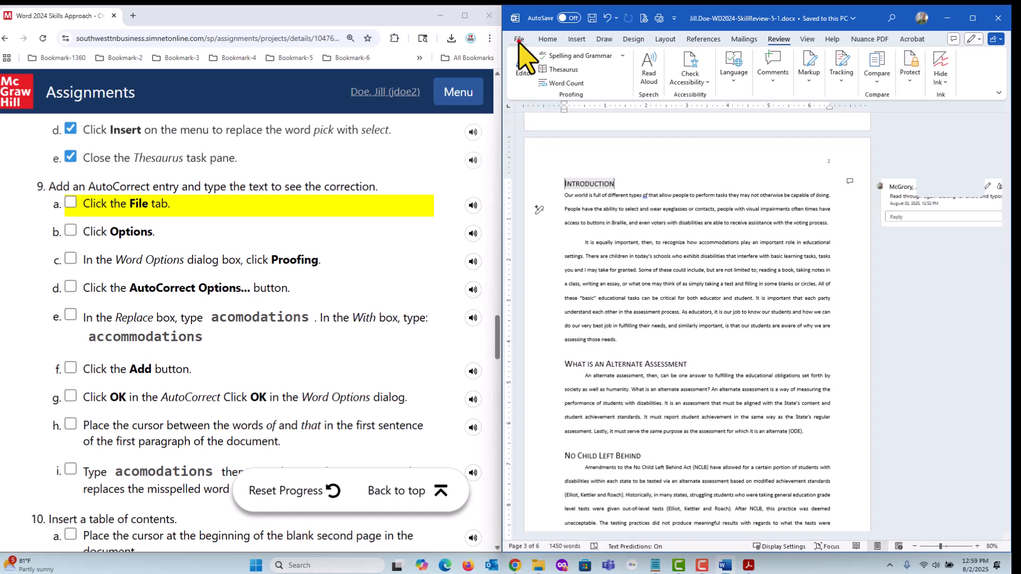
pyautogui.click(519, 40)
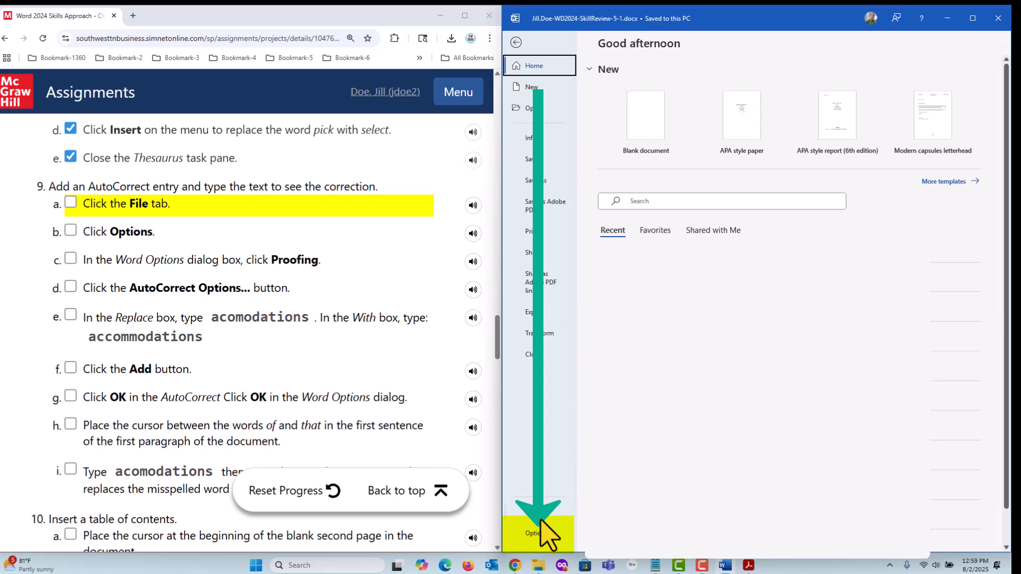
pyautogui.click(537, 536)
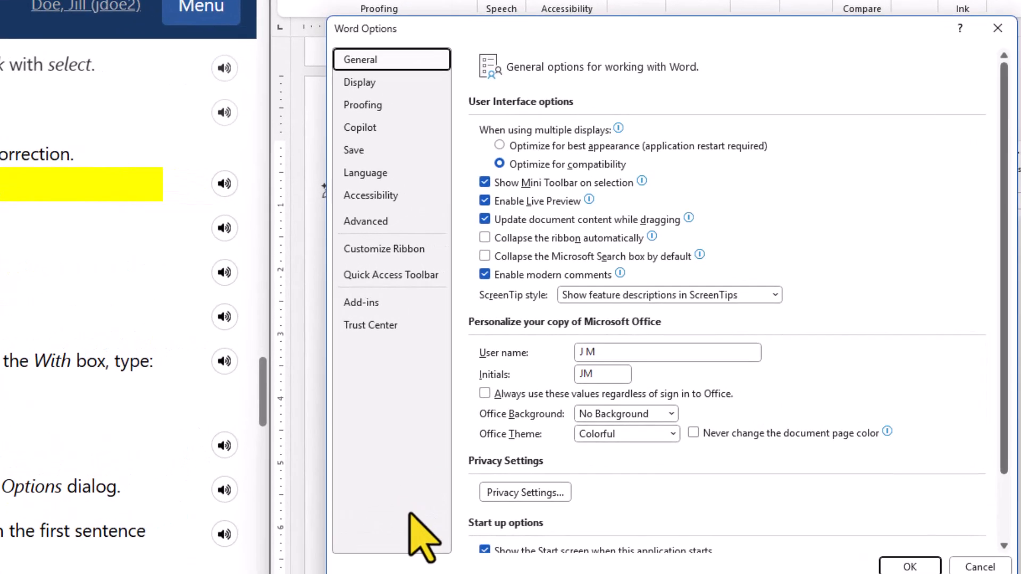
pyautogui.click(358, 105)
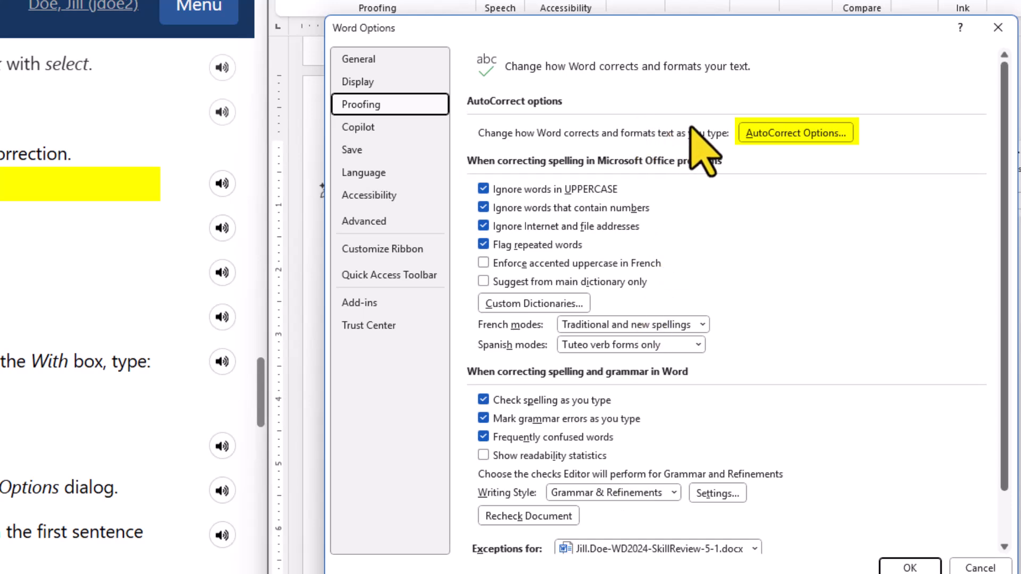
pyautogui.click(814, 131)
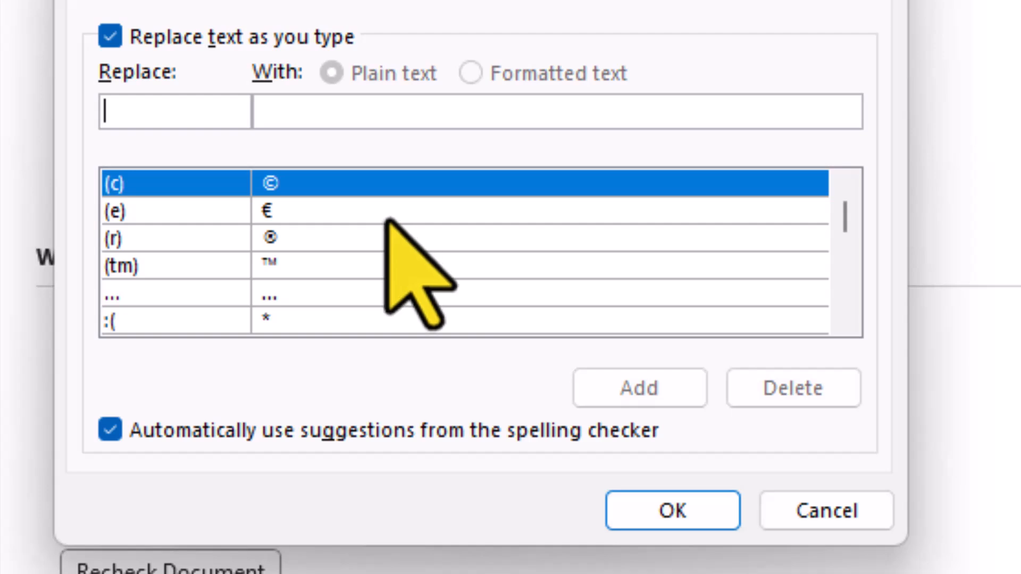
pyautogui.scroll(-1, 387, 221)
pyautogui.scroll(-3, 387, 237)
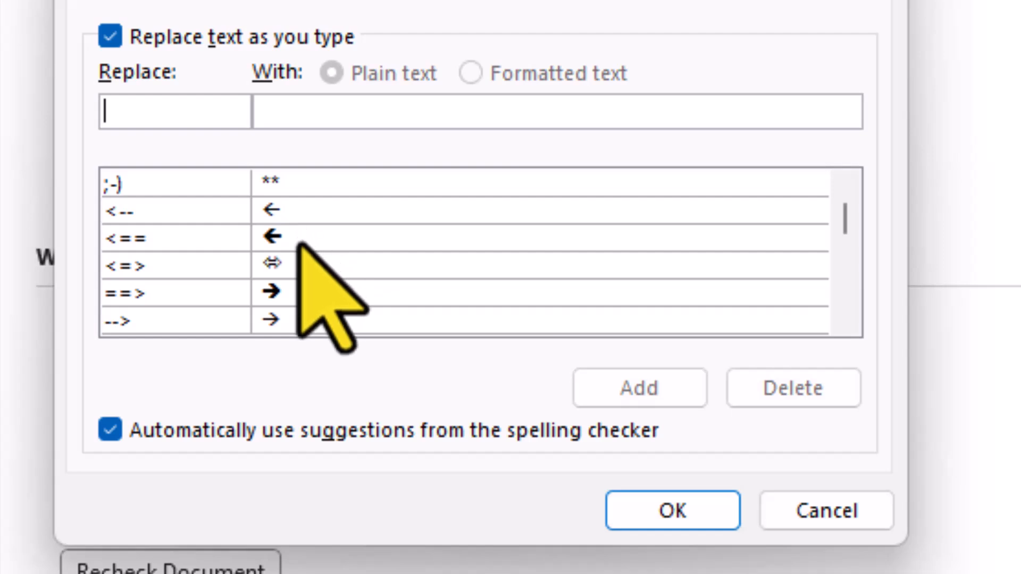
pyautogui.scroll(-2, 372, 237)
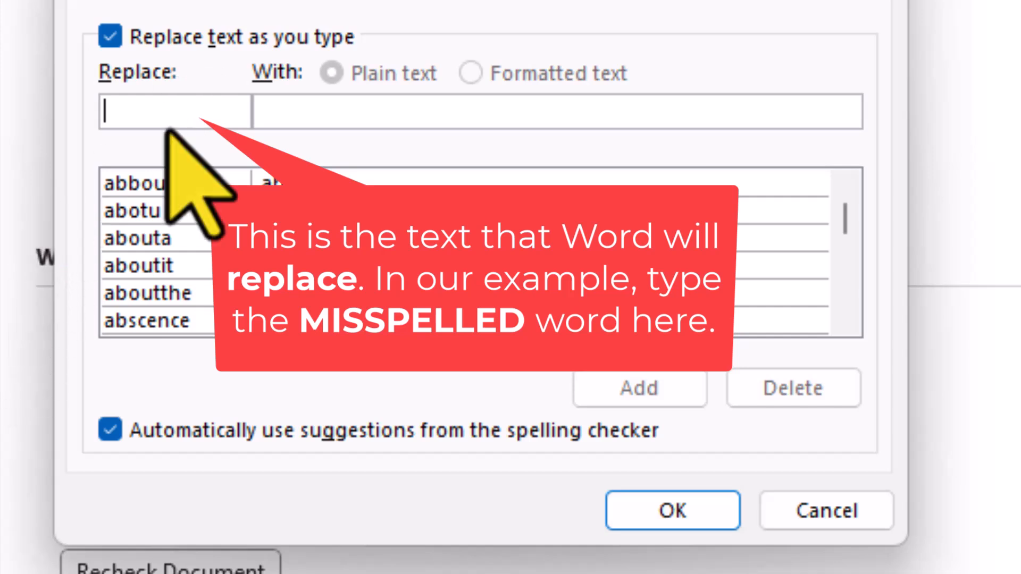
# Add an AutoCorrect entry that replaces "acomodations" with "accommodations", and confirm both the AutoCorrect and Word Options dialogs
pyautogui.click(144, 108)
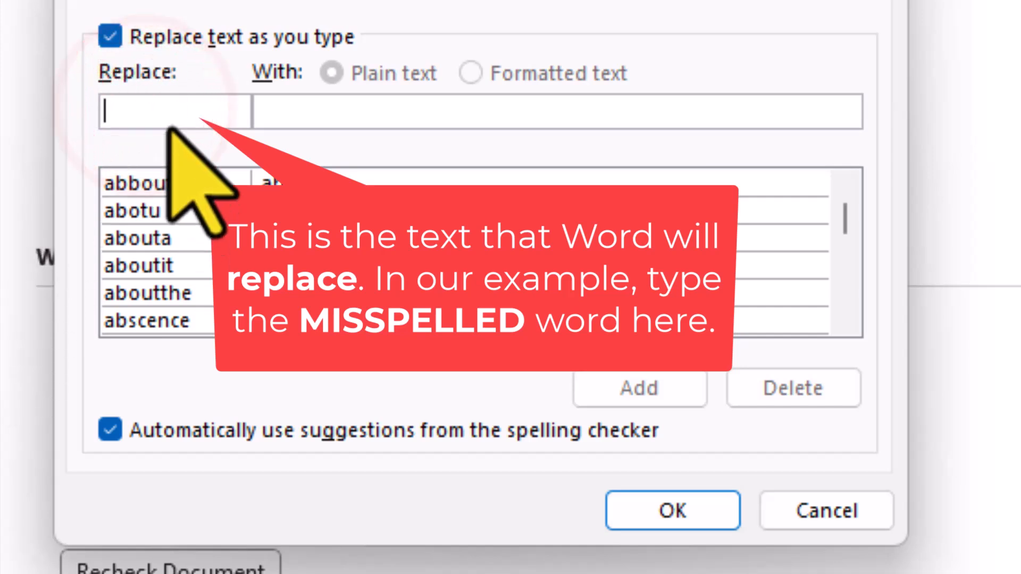
pyautogui.click(159, 111)
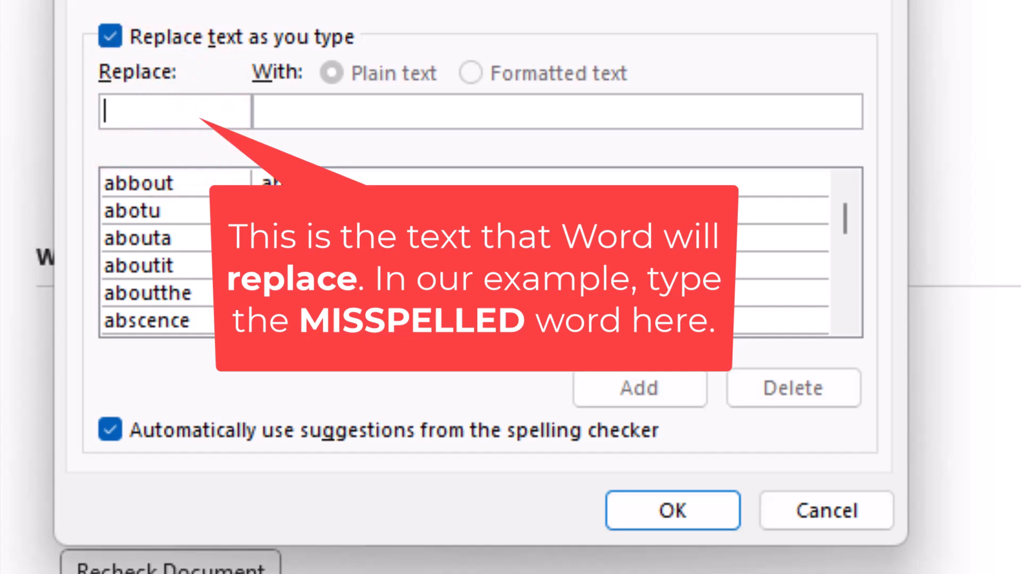
pyautogui.write('ac')
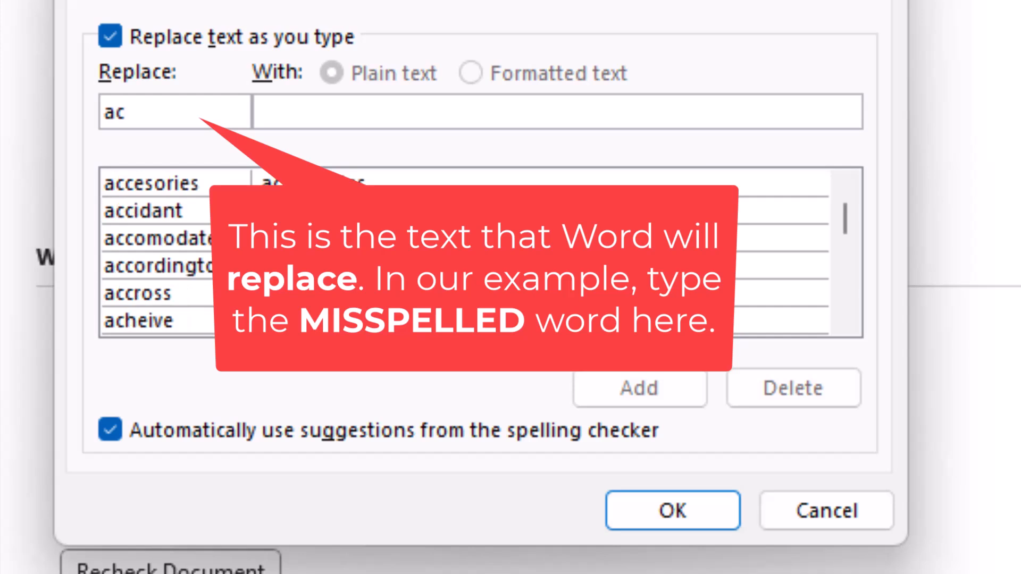
pyautogui.write('omo')
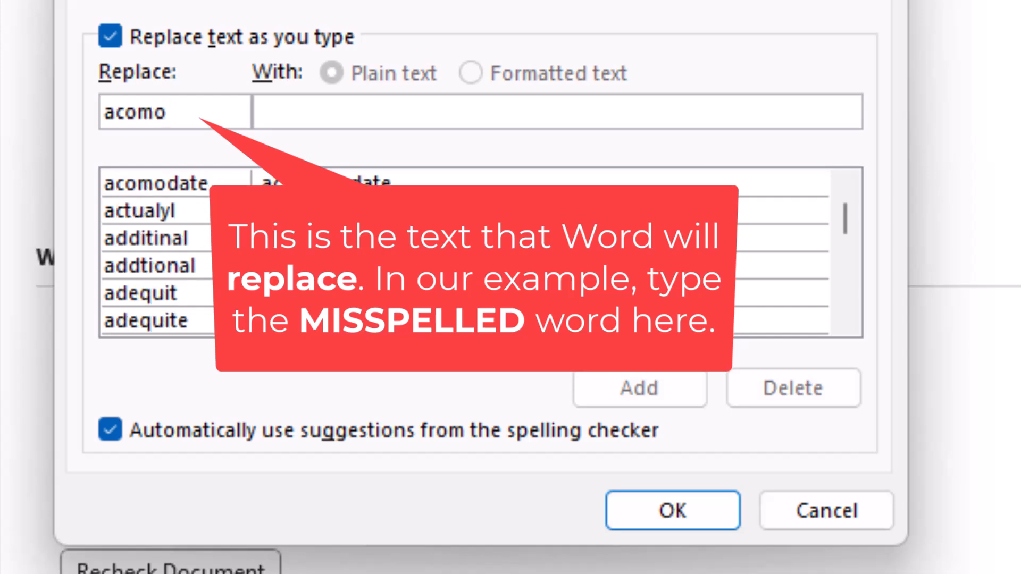
pyautogui.write('dations')
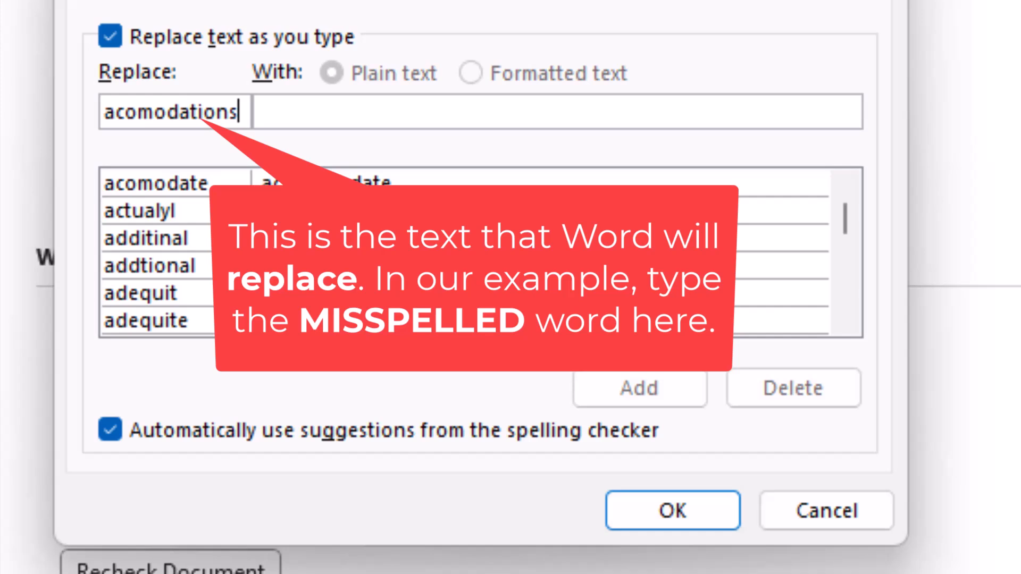
pyautogui.click(259, 112)
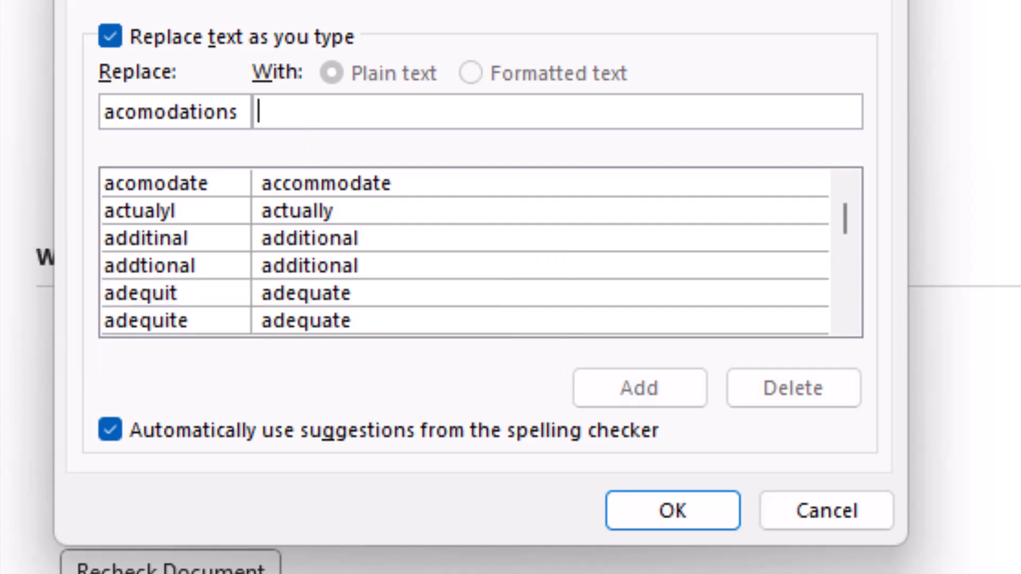
pyautogui.write('acc')
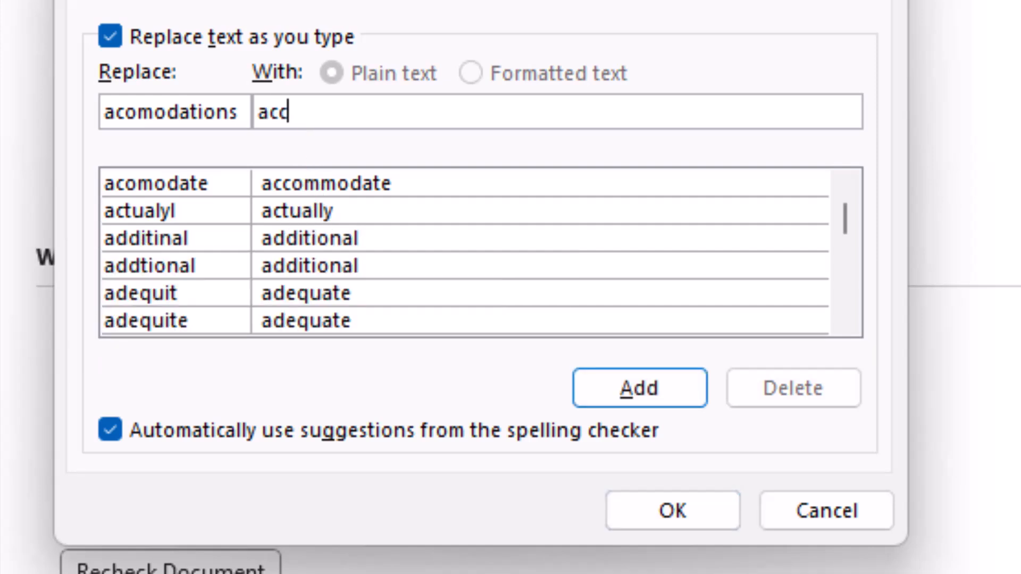
pyautogui.write('ommo')
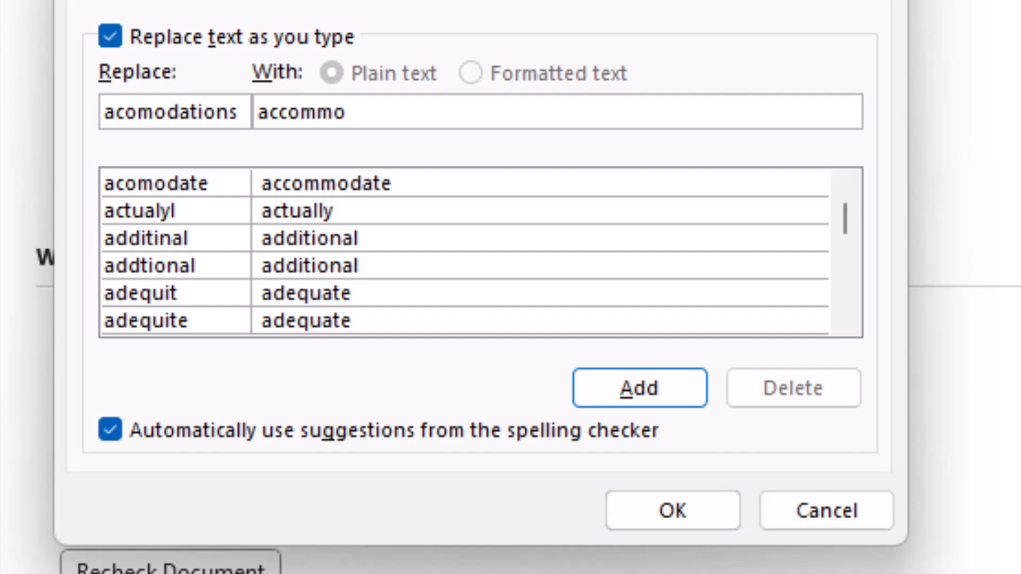
pyautogui.write('dations')
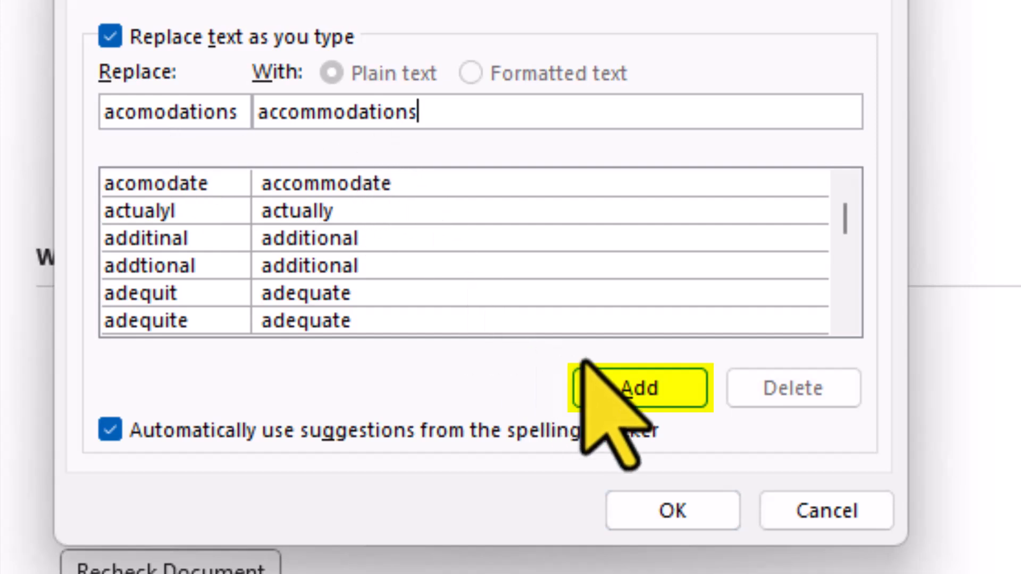
pyautogui.click(660, 388)
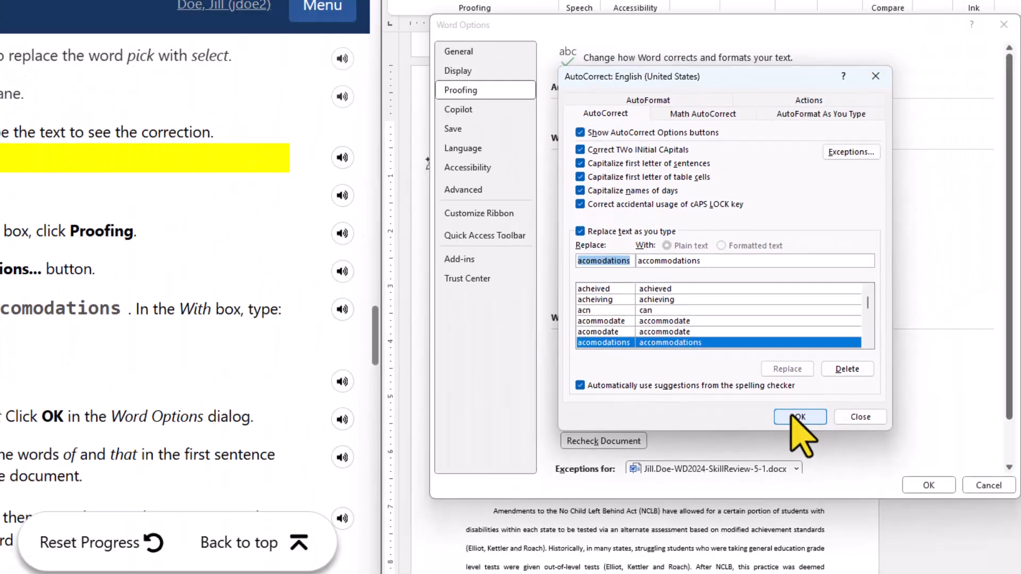
pyautogui.click(673, 511)
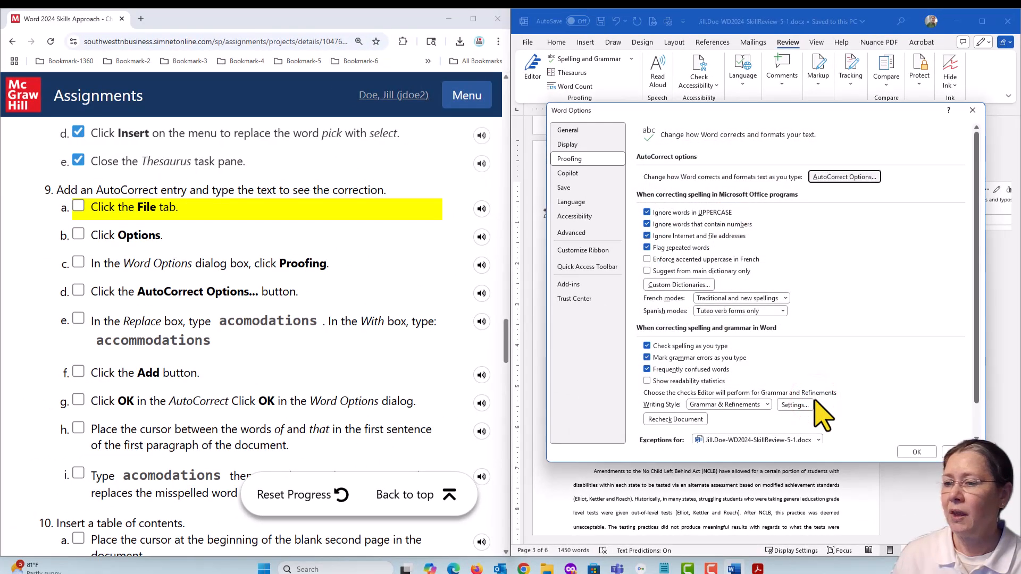
pyautogui.click(917, 453)
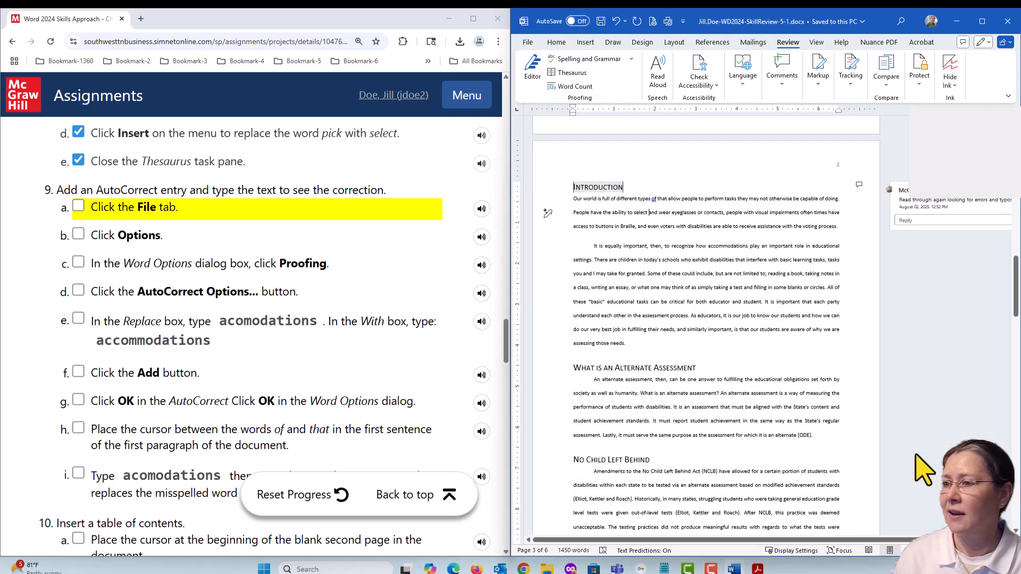
# Mark items a through g of step 9, Add an AutoCorrect entry, as complete in the SIMnet instructions
pyautogui.click(78, 207)
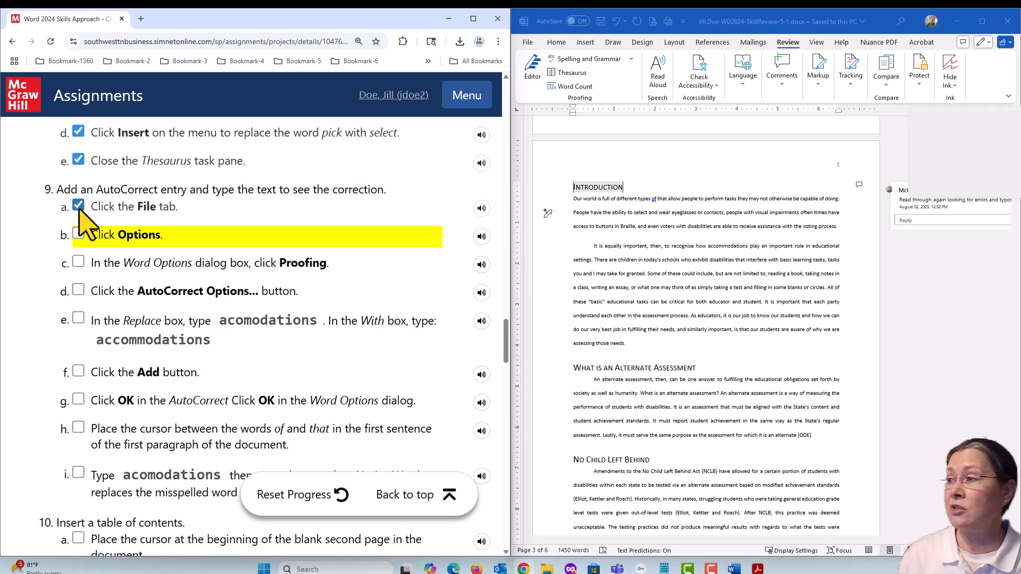
pyautogui.click(79, 235)
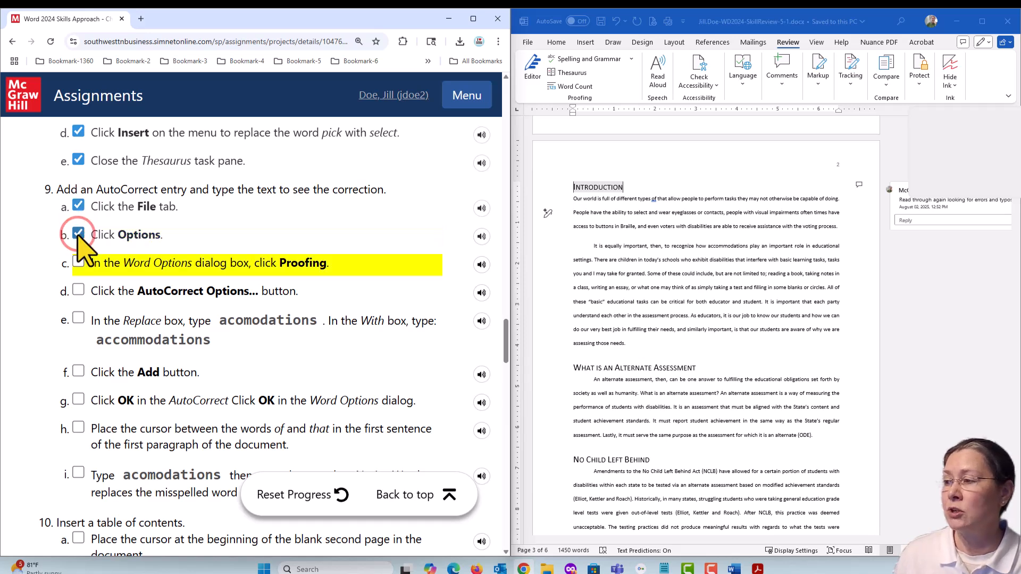
pyautogui.click(78, 263)
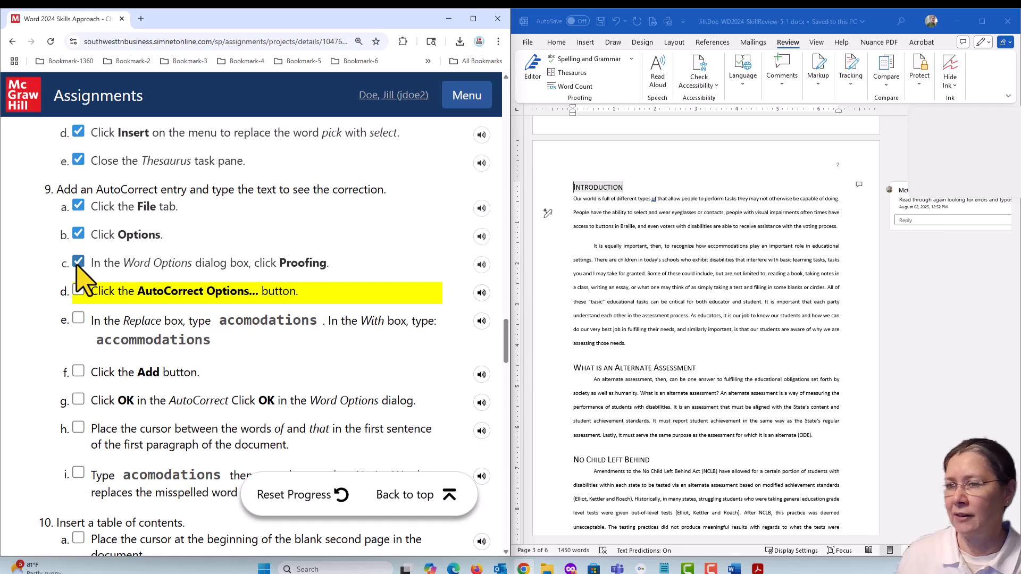
pyautogui.click(78, 290)
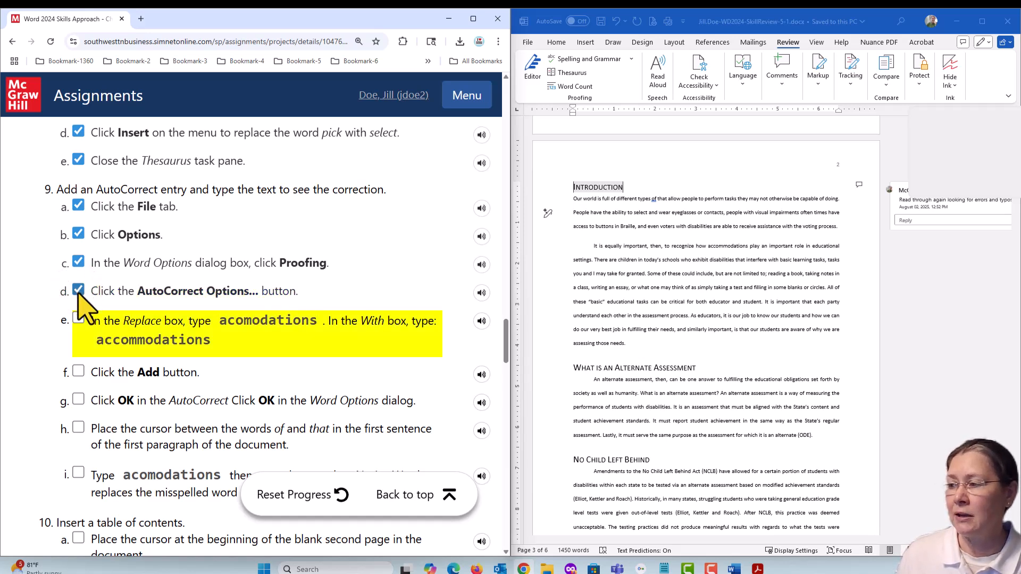
pyautogui.click(79, 319)
pyautogui.click(77, 372)
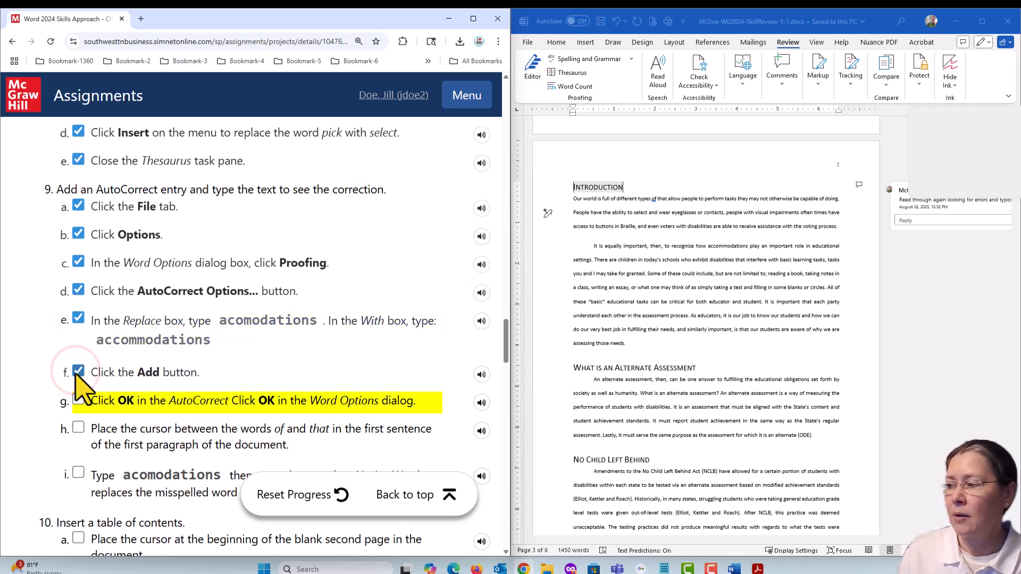
pyautogui.click(78, 399)
# Enter "acomodations" followed by a space between "of" and "that" in the first sentence of the Introduction
pyautogui.scroll(-4, 160, 379)
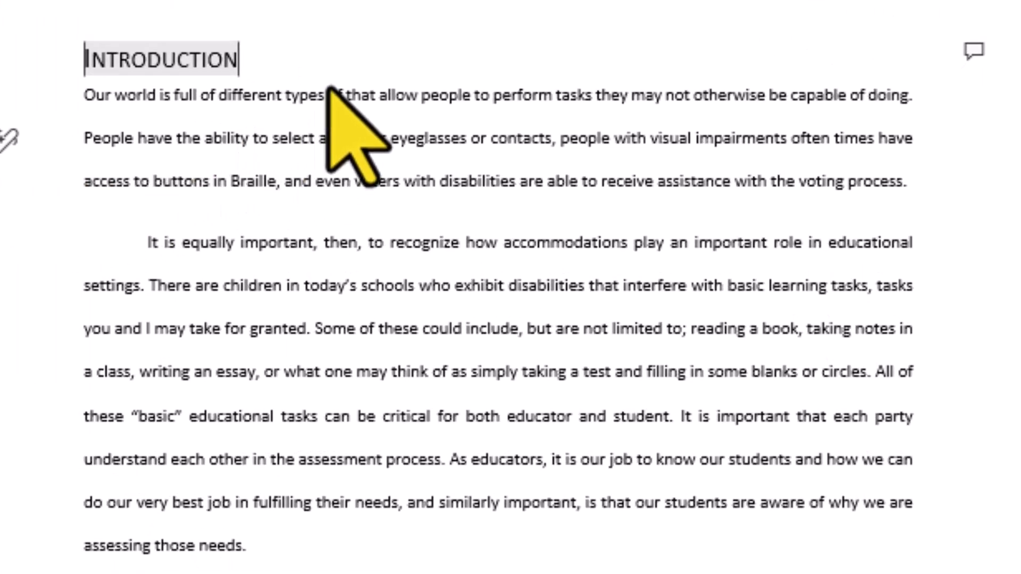
pyautogui.click(441, 129)
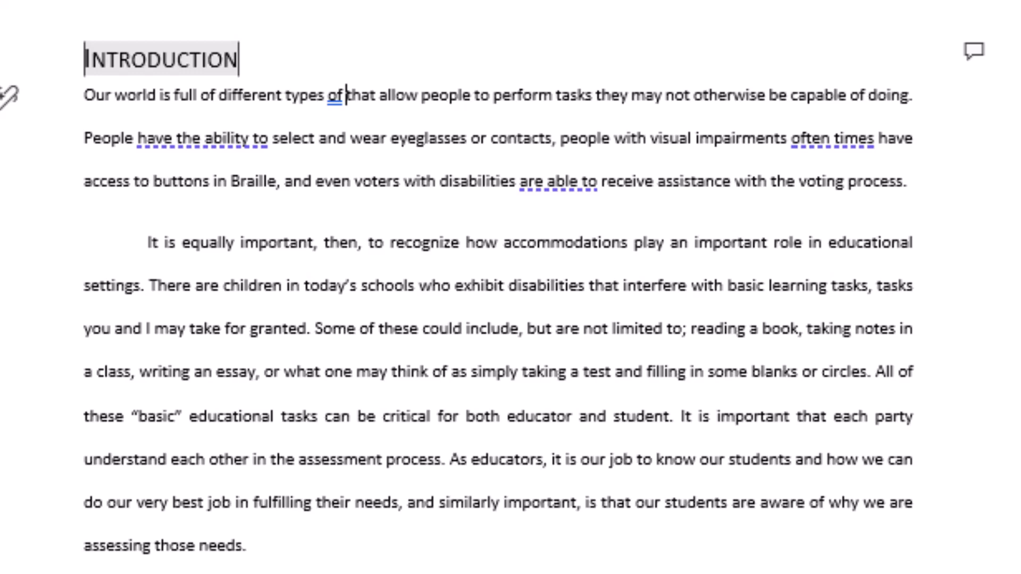
pyautogui.write('accomm')
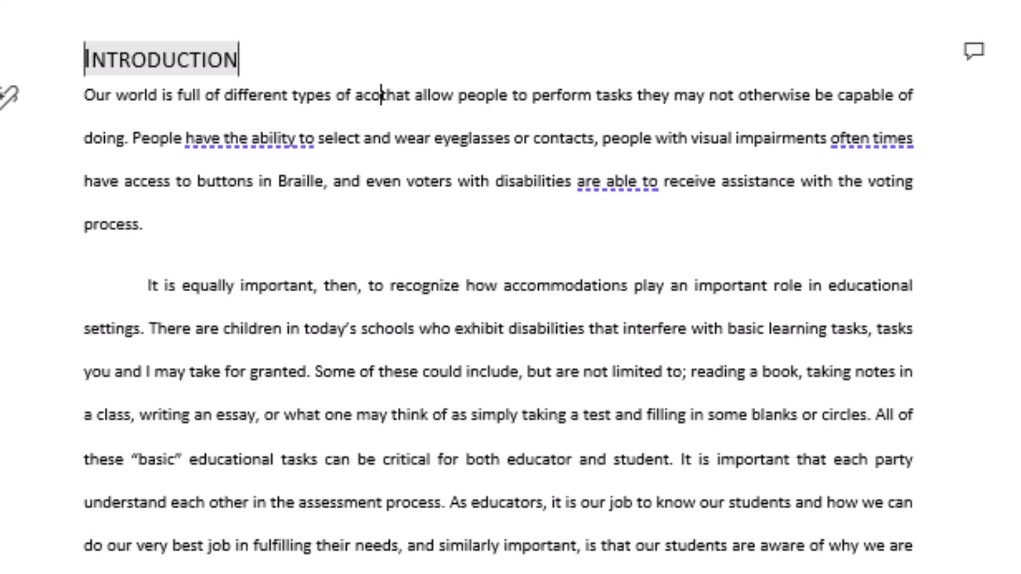
pyautogui.write('odat')
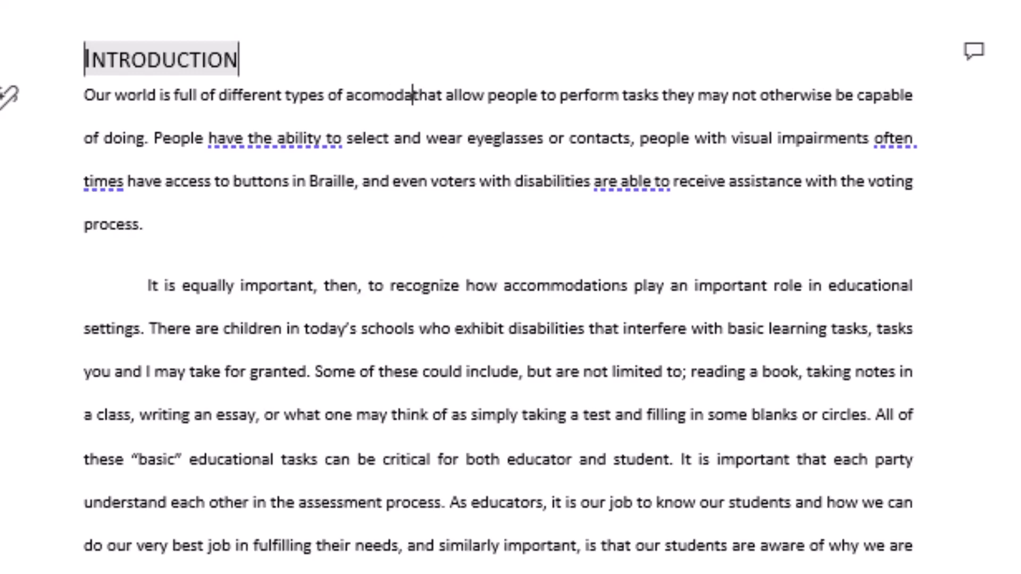
pyautogui.write('ions')
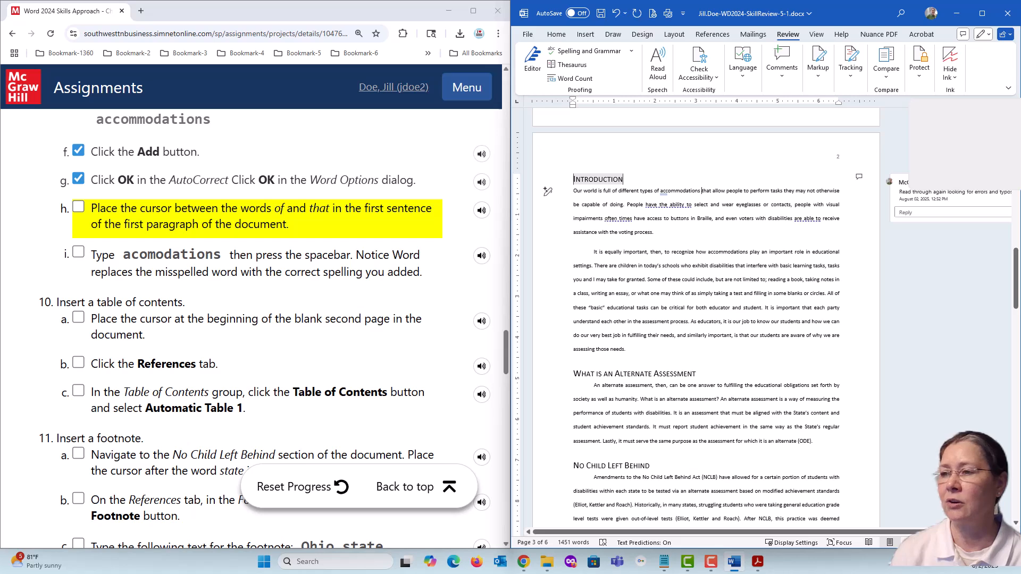
# Mark items h and i of step 9 as complete in the SIMnet instructions and save the Word document
pyautogui.click(78, 252)
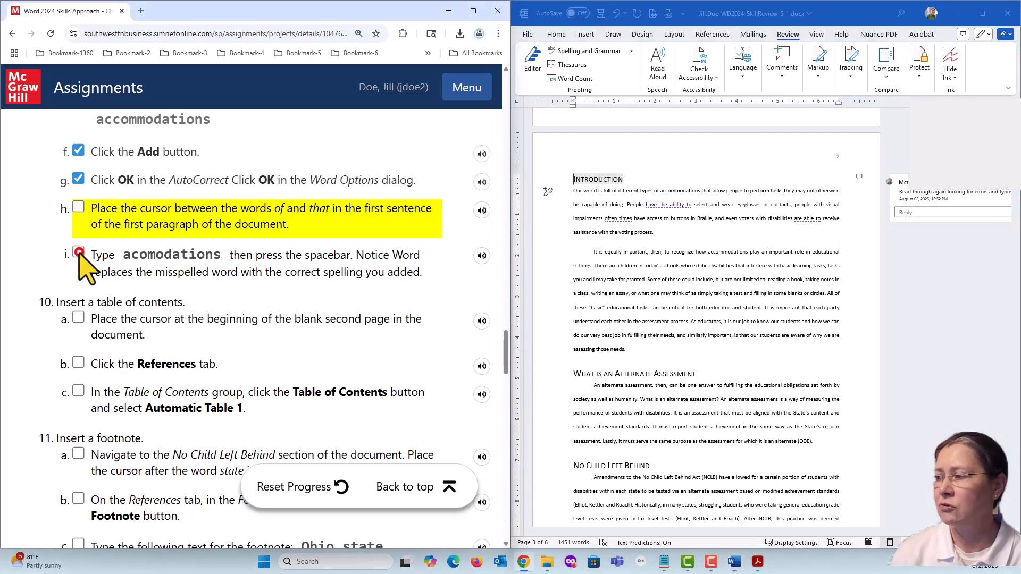
pyautogui.click(79, 207)
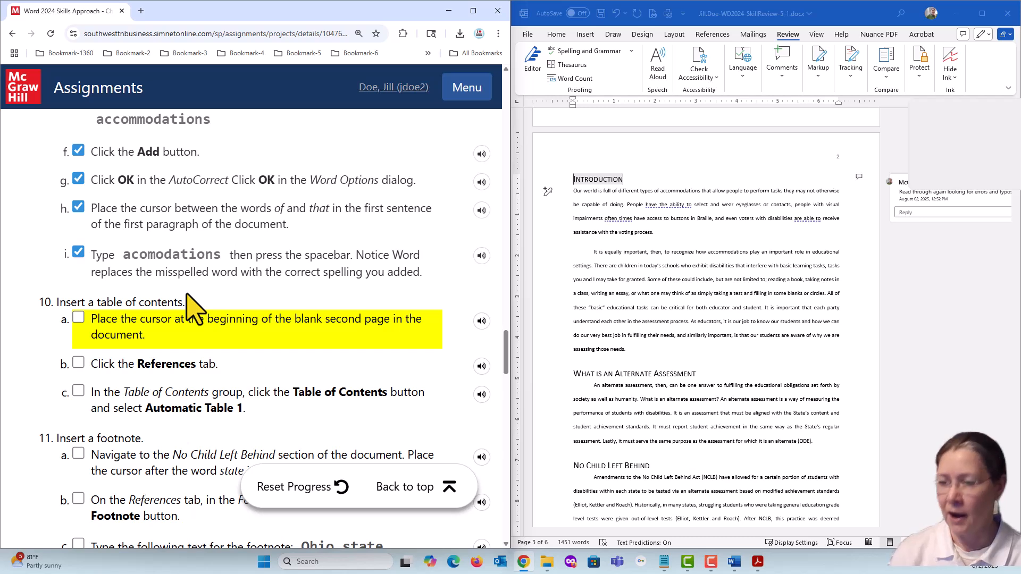
pyautogui.click(601, 12)
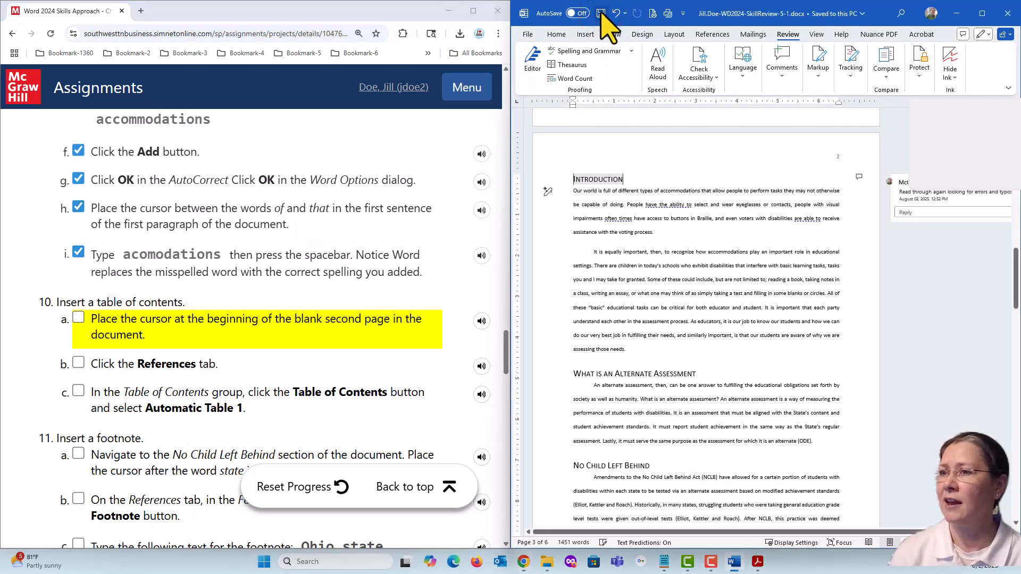
# Go to the blank second page of the document, maximize the Word window and show the formatting marks
pyautogui.scroll(-3, 303, 287)
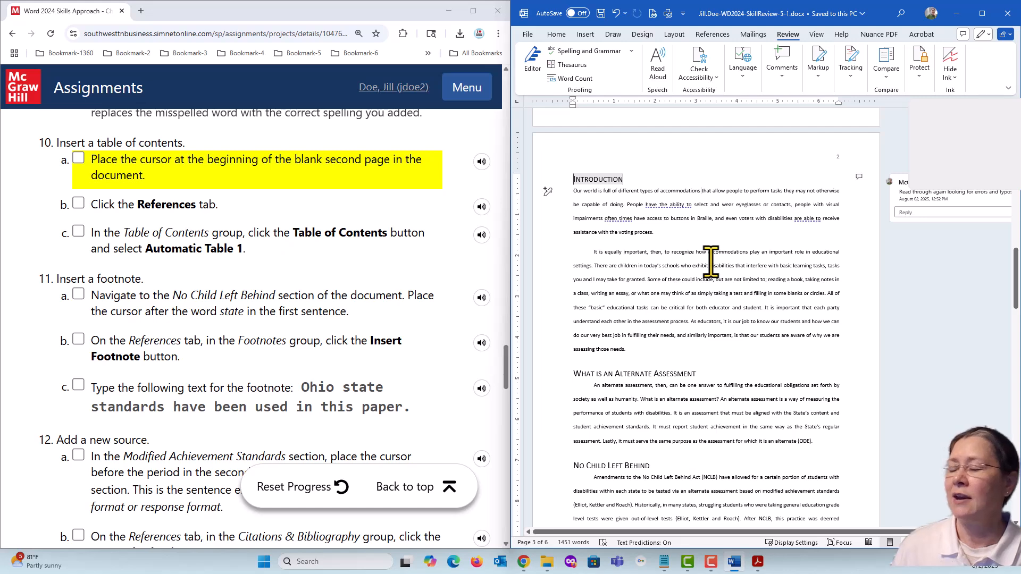
pyautogui.scroll(7, 702, 266)
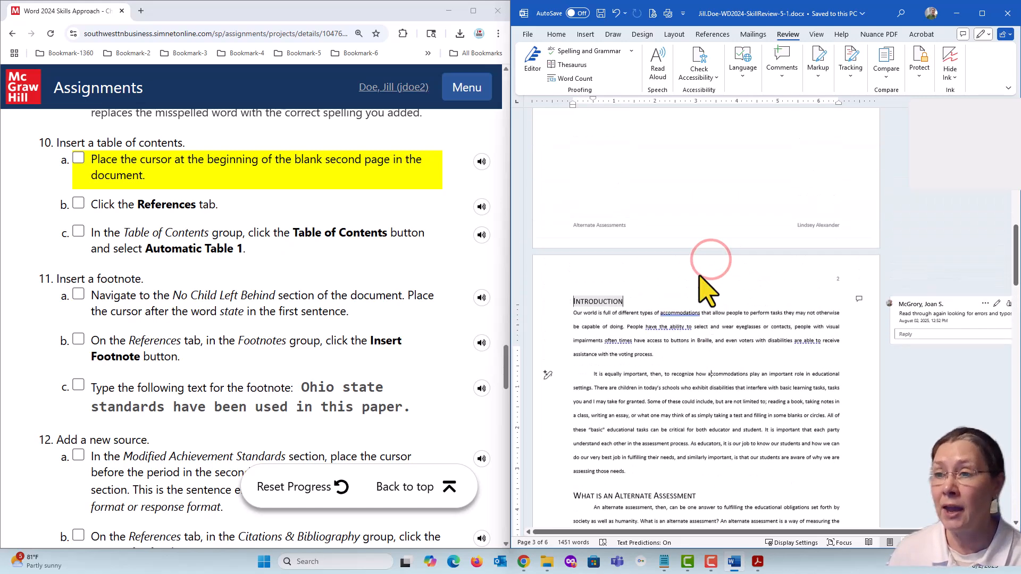
pyautogui.scroll(3, 700, 279)
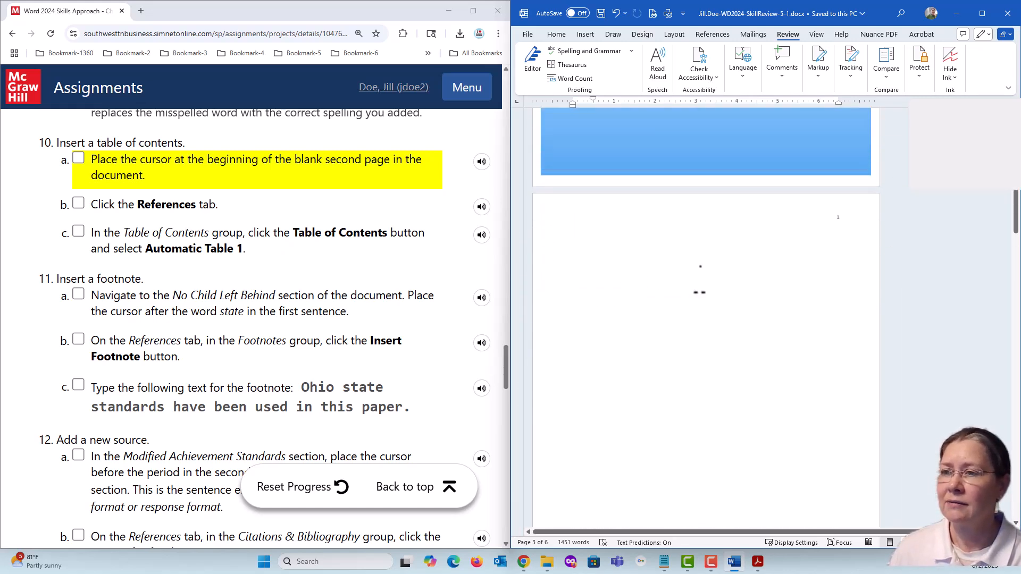
pyautogui.scroll(-3, 699, 279)
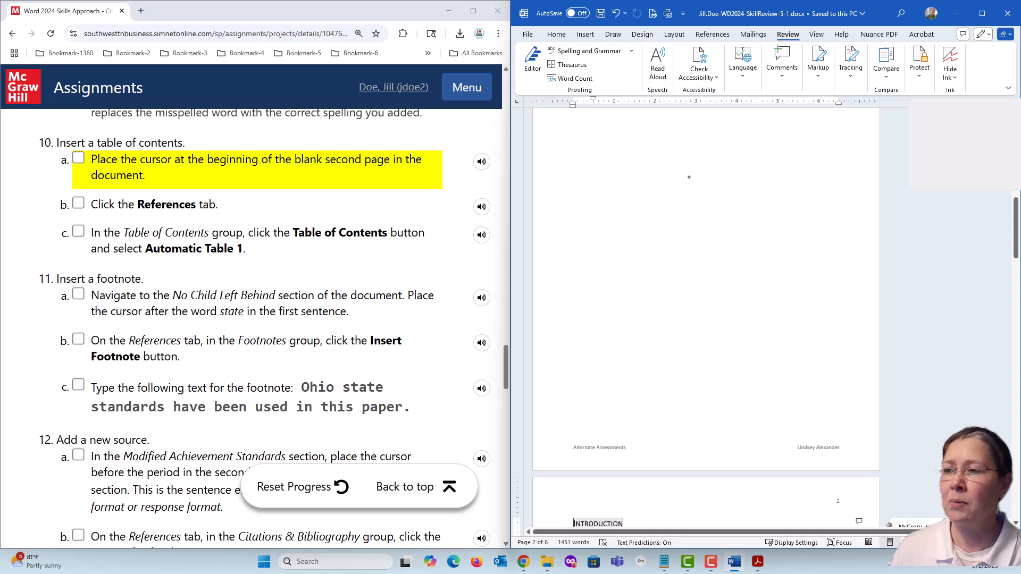
pyautogui.scroll(3, 679, 239)
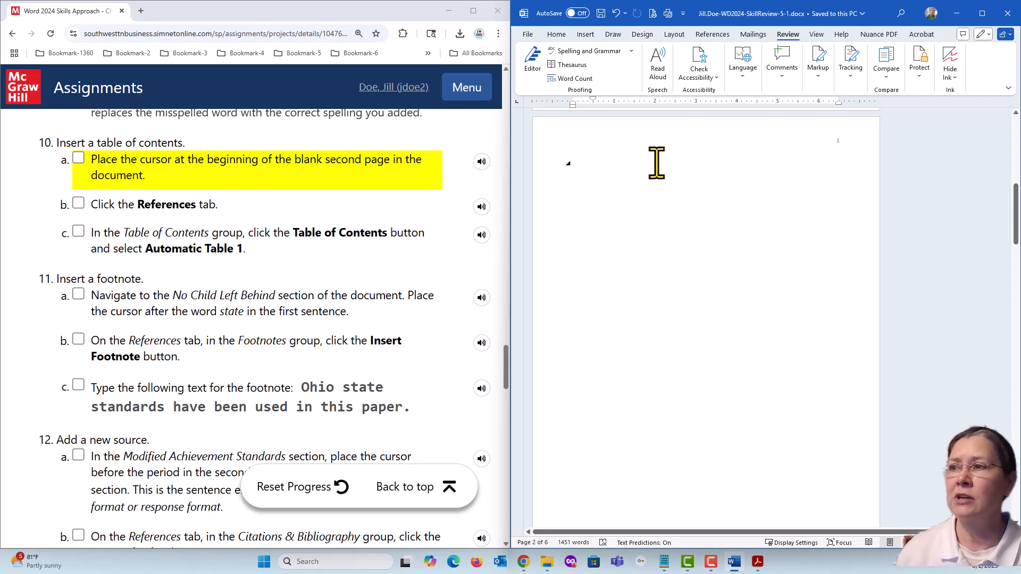
pyautogui.click(555, 35)
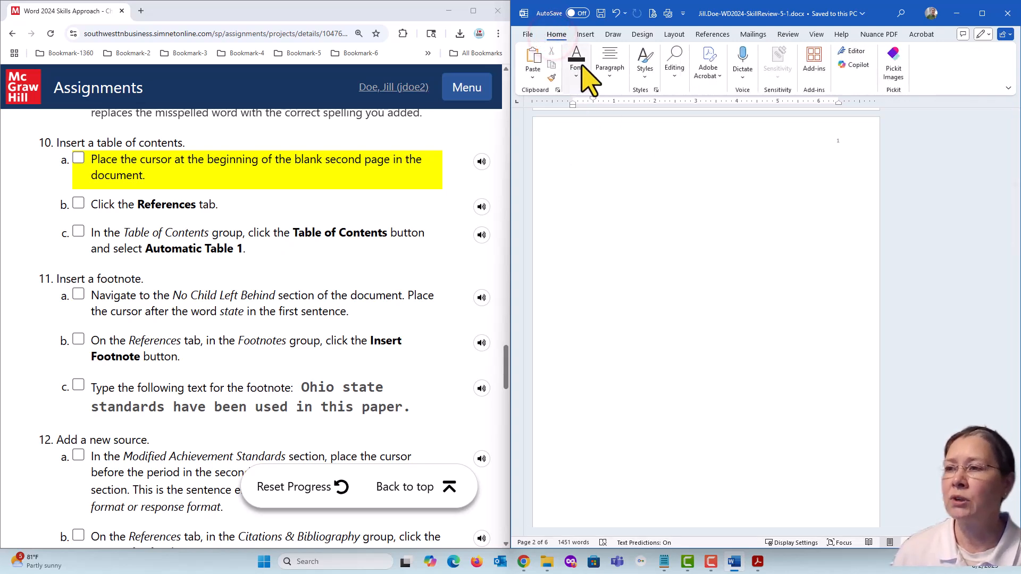
pyautogui.click(982, 12)
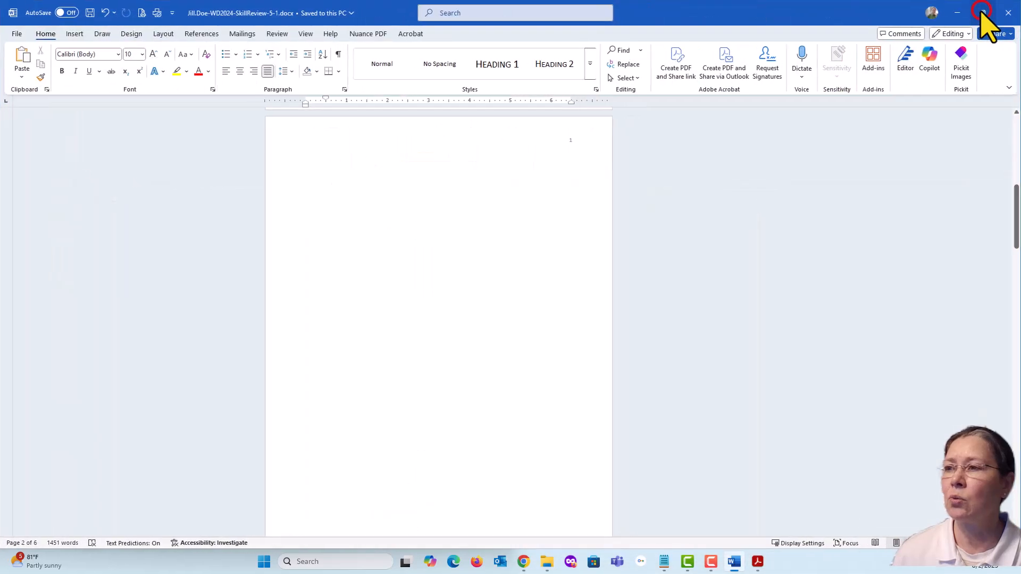
pyautogui.click(339, 53)
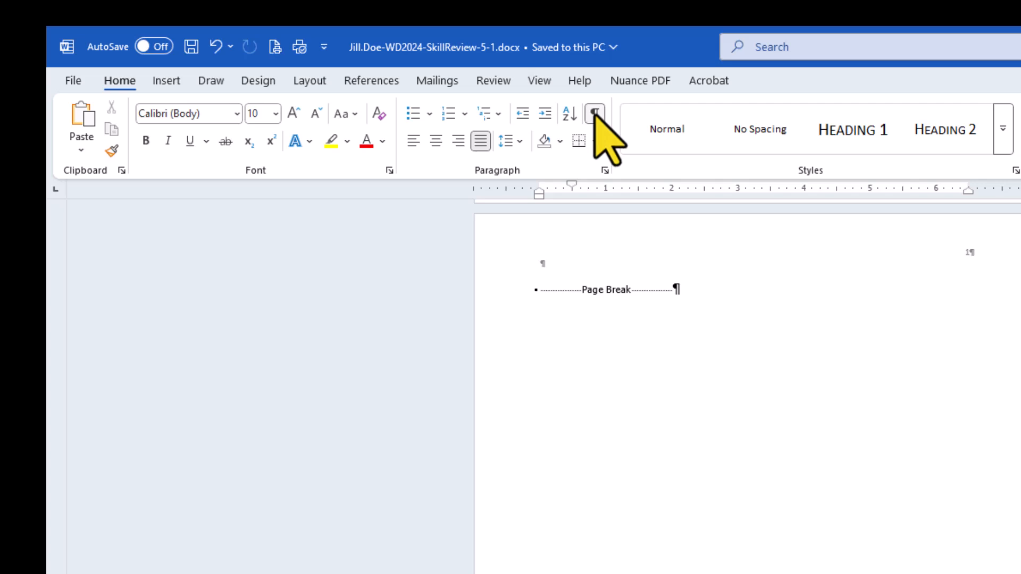
# Place the cursor at the beginning of the blank second page, directly in front of the page break
pyautogui.click(851, 288)
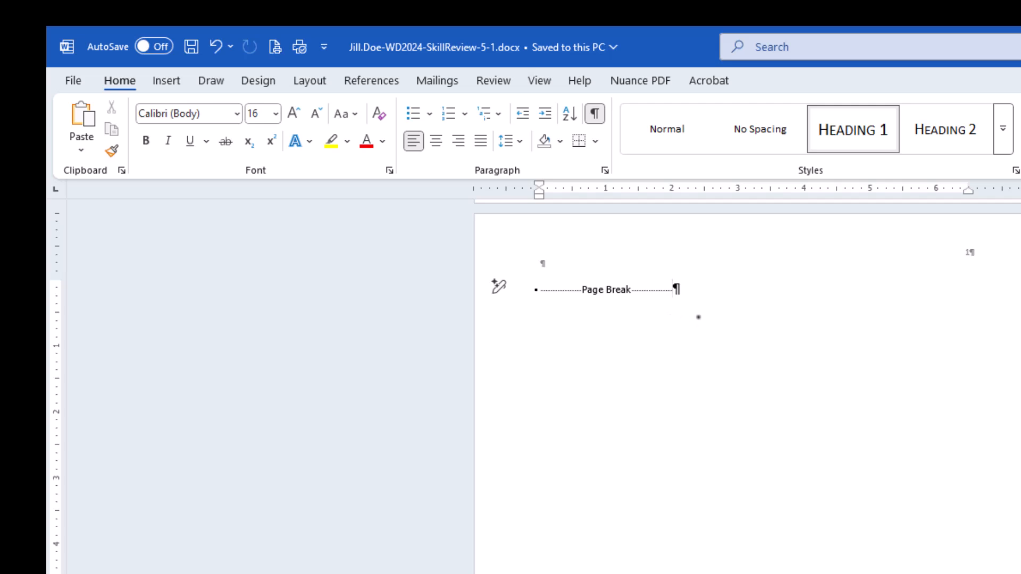
pyautogui.click(540, 290)
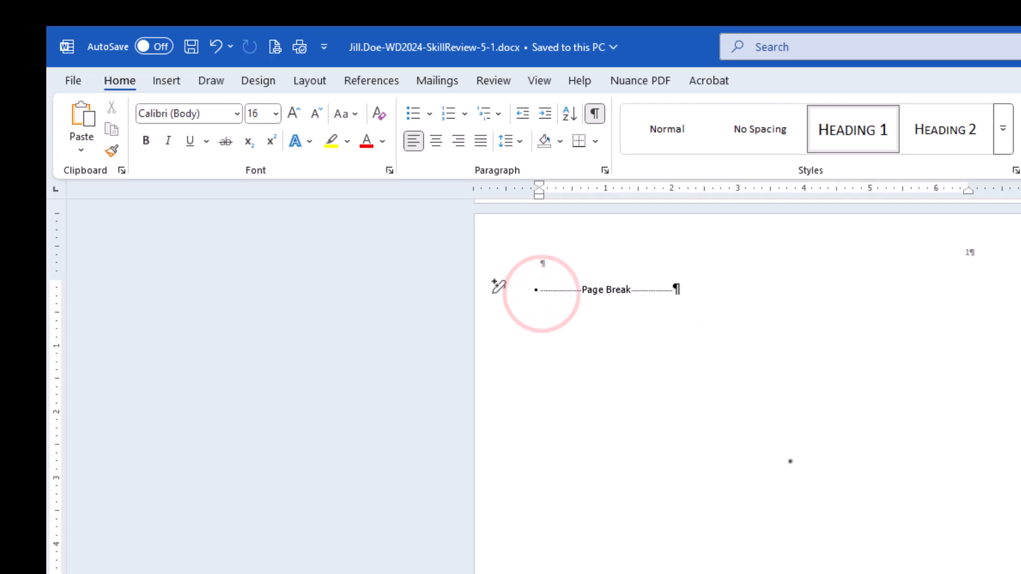
pyautogui.press('Left')
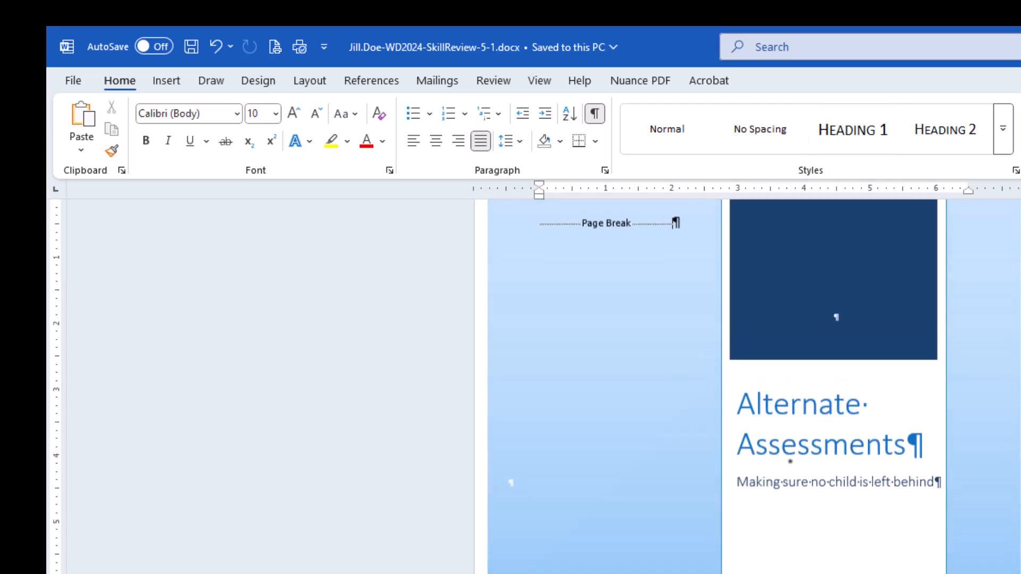
pyautogui.press('Delete')
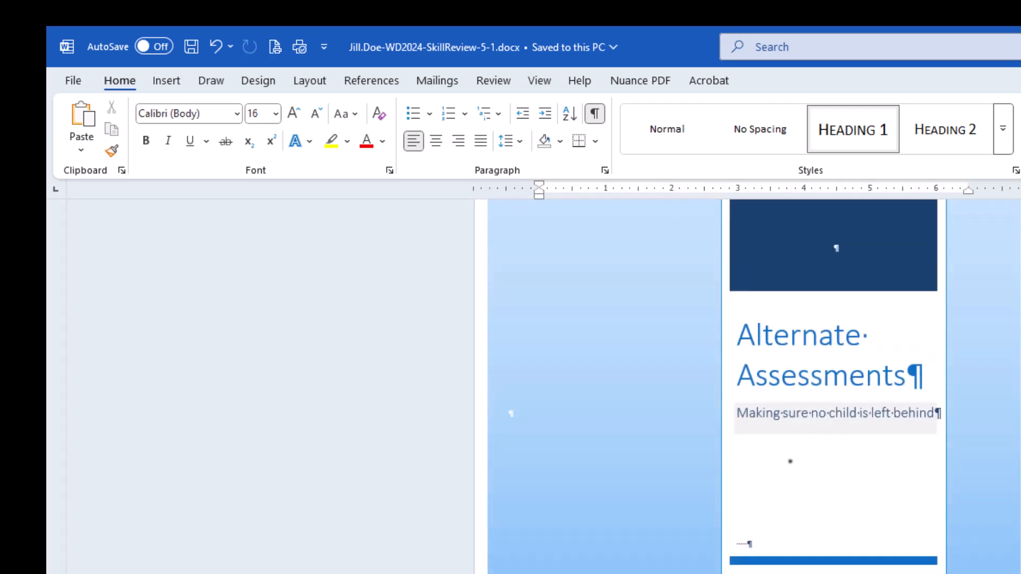
pyautogui.scroll(-8, 822, 427)
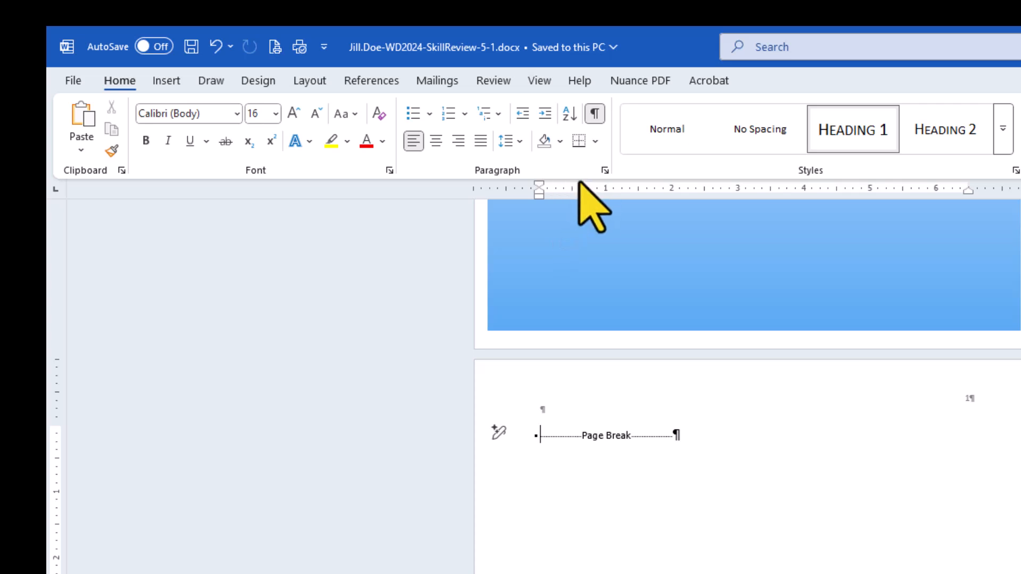
# Examine the Line and Page Breaks settings of the page break paragraph in the Paragraph dialog, and close it without changes
pyautogui.click(605, 170)
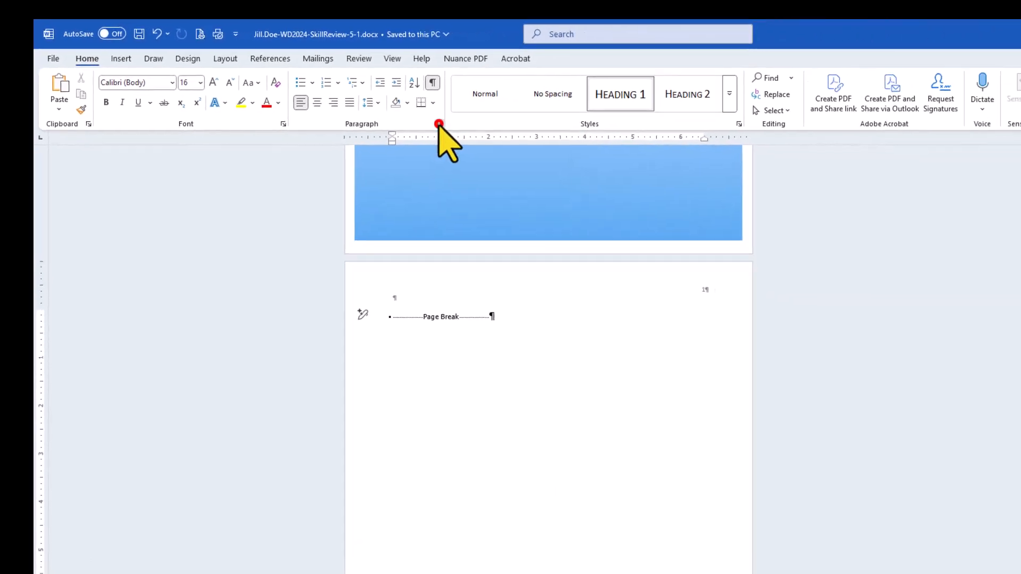
pyautogui.click(584, 164)
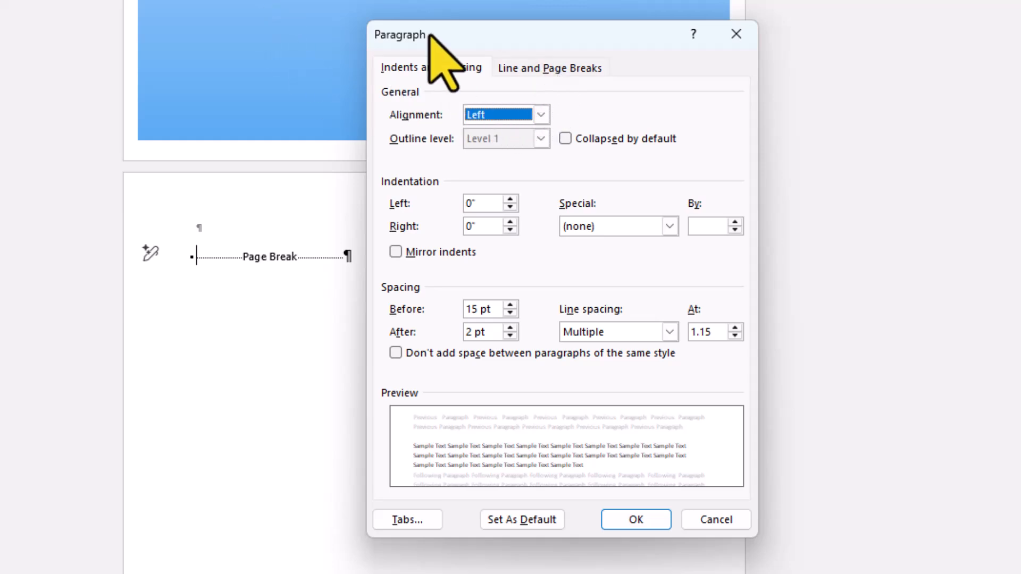
pyautogui.click(517, 68)
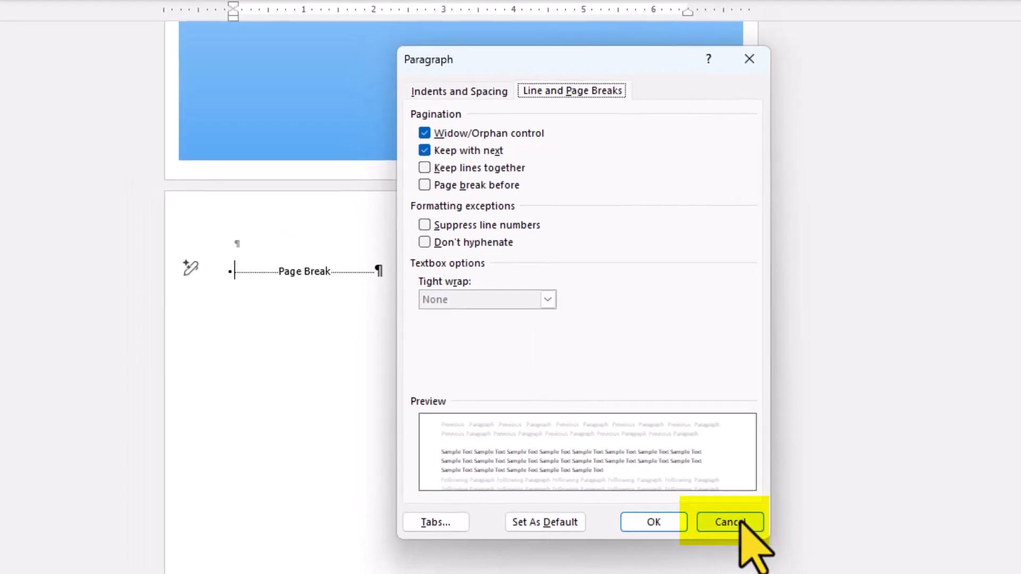
pyautogui.click(740, 523)
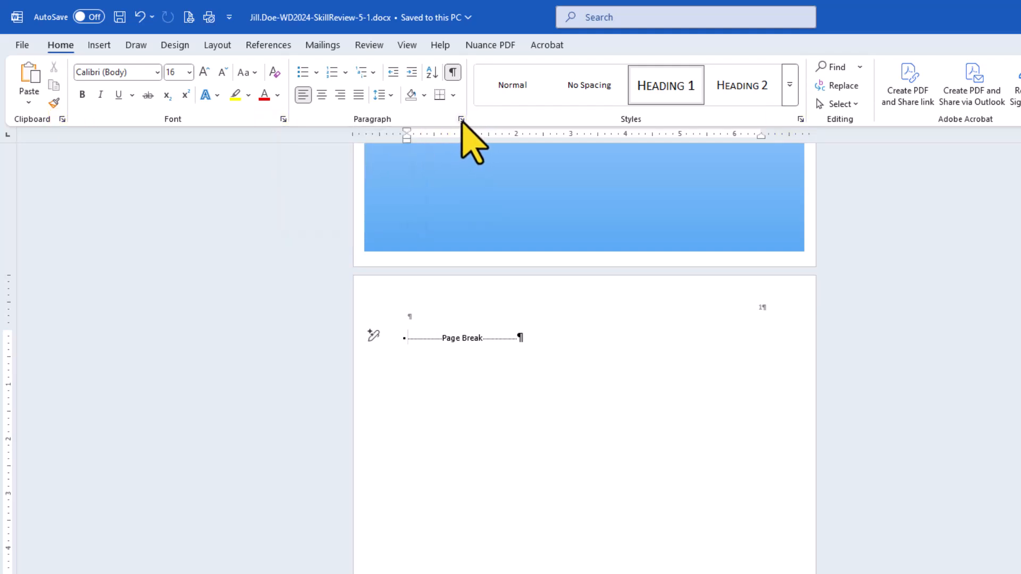
pyautogui.click(461, 119)
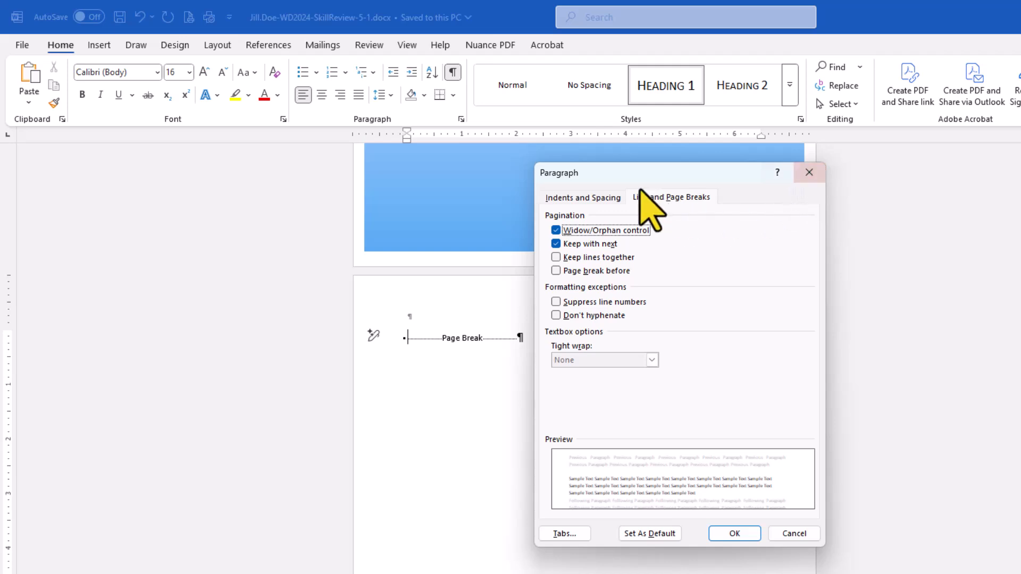
pyautogui.click(809, 174)
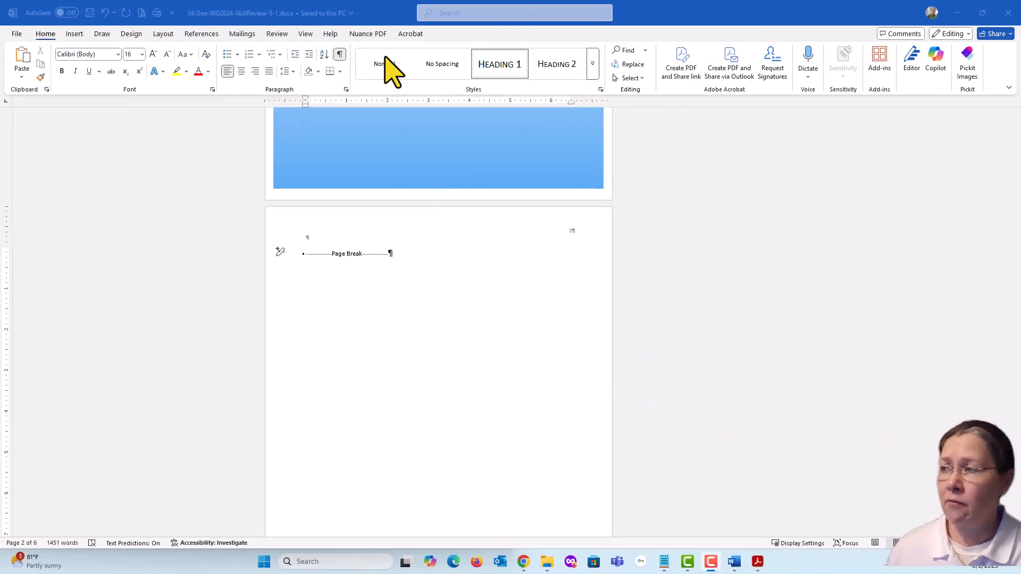
# Put the cursor back before the second page's page break and snap the Word window beside the SIMnet instructions
pyautogui.click(304, 255)
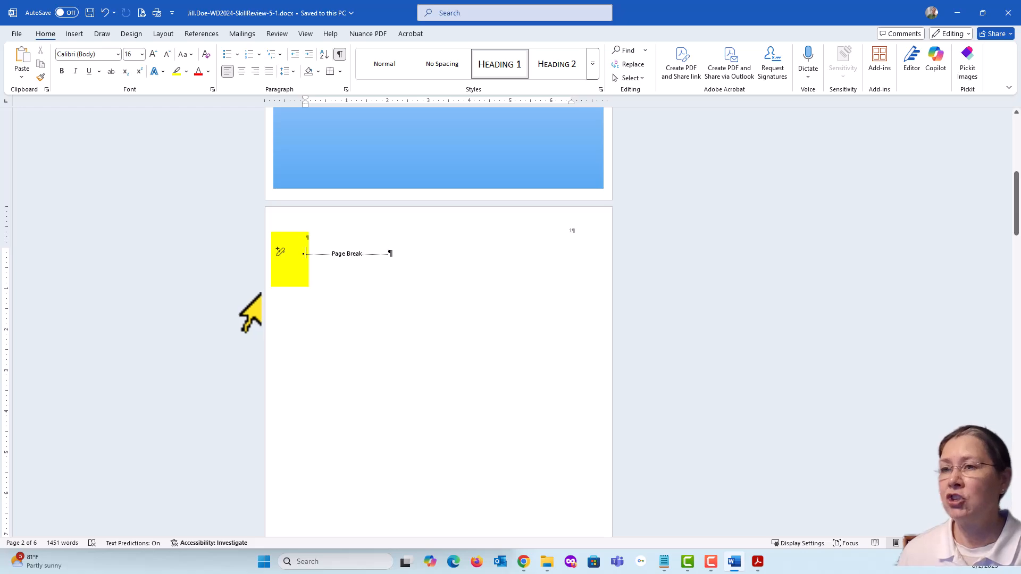
pyautogui.click(982, 12)
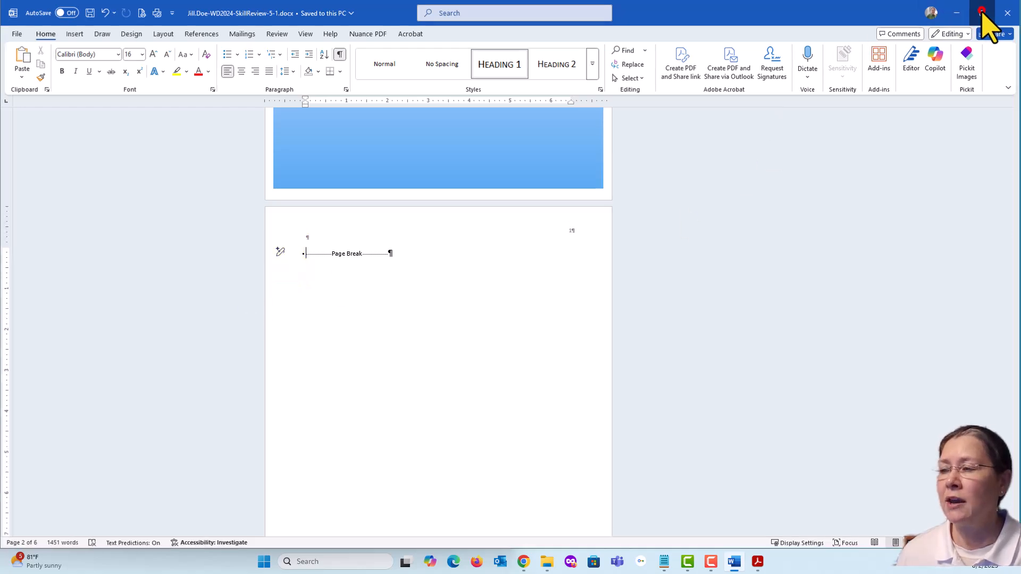
pyautogui.click(684, 104)
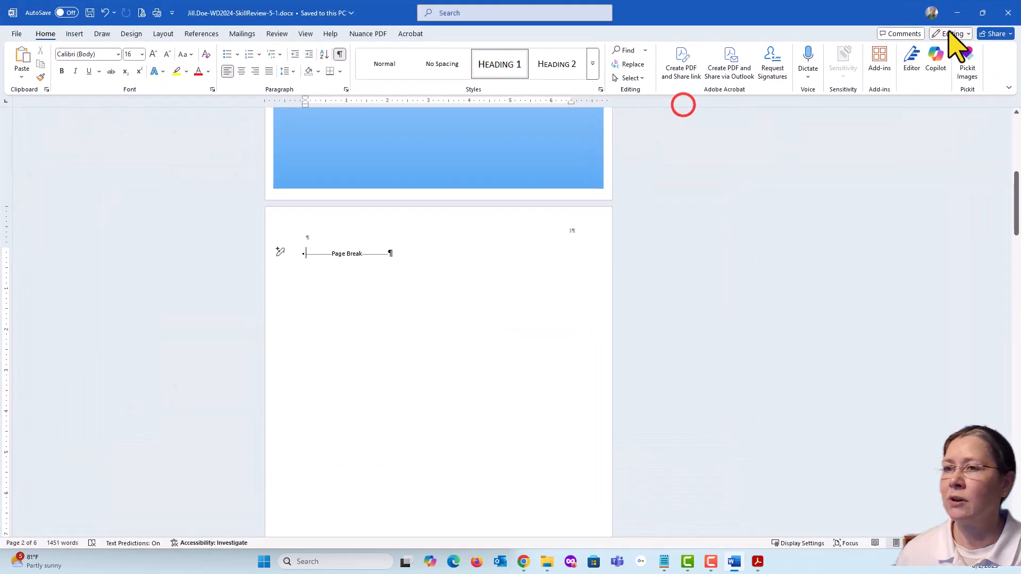
pyautogui.moveTo(982, 16)
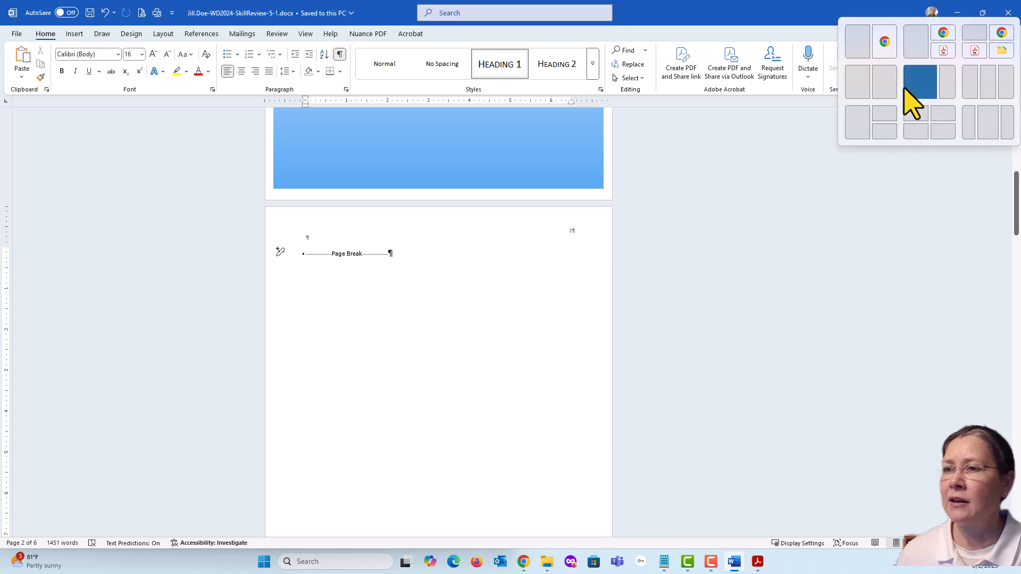
pyautogui.click(885, 83)
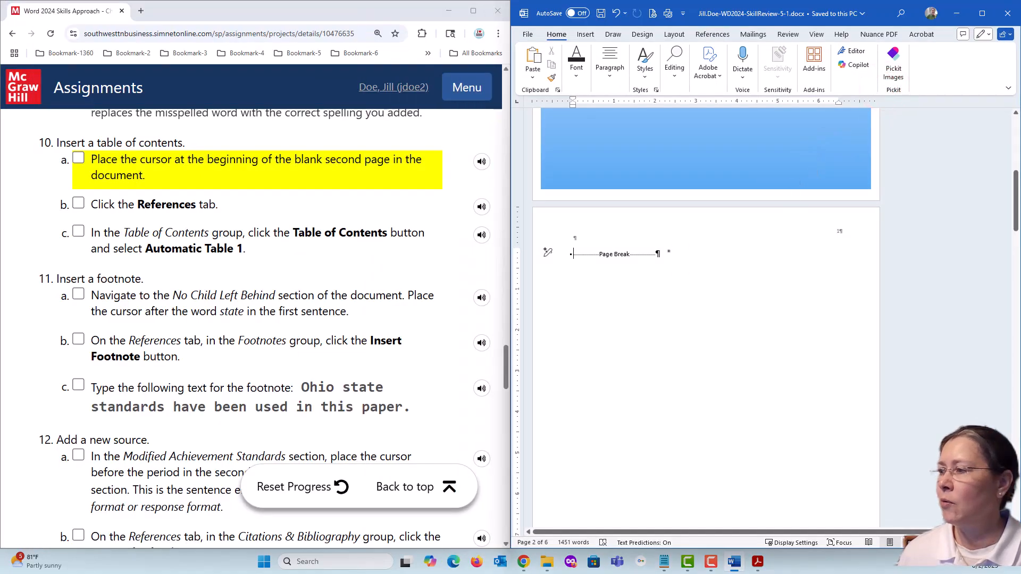
# Insert the Automatic Table 1 table of contents before the second page's page break, and check off instructions 10a, 10b and 10c
pyautogui.click(79, 158)
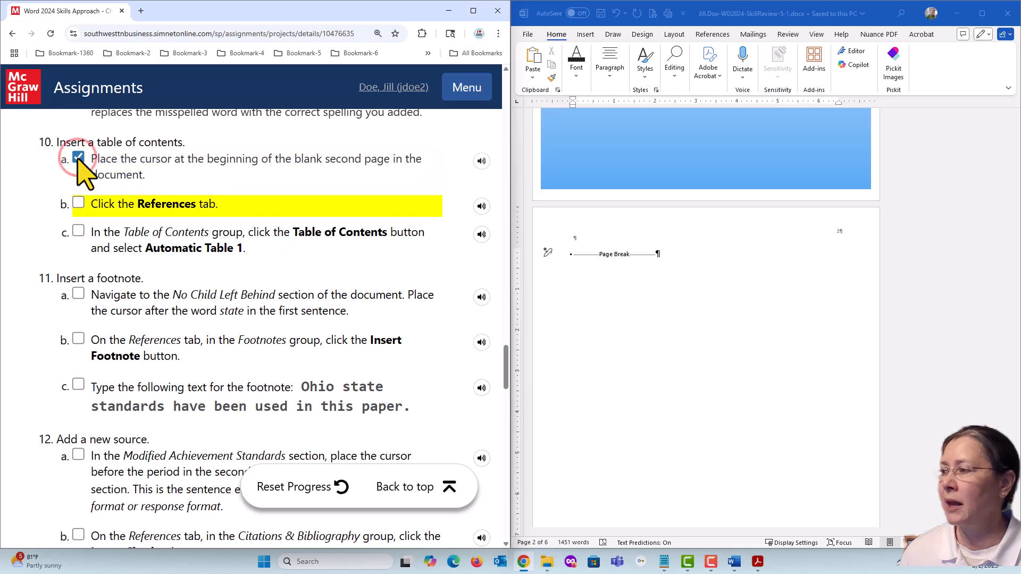
pyautogui.click(709, 35)
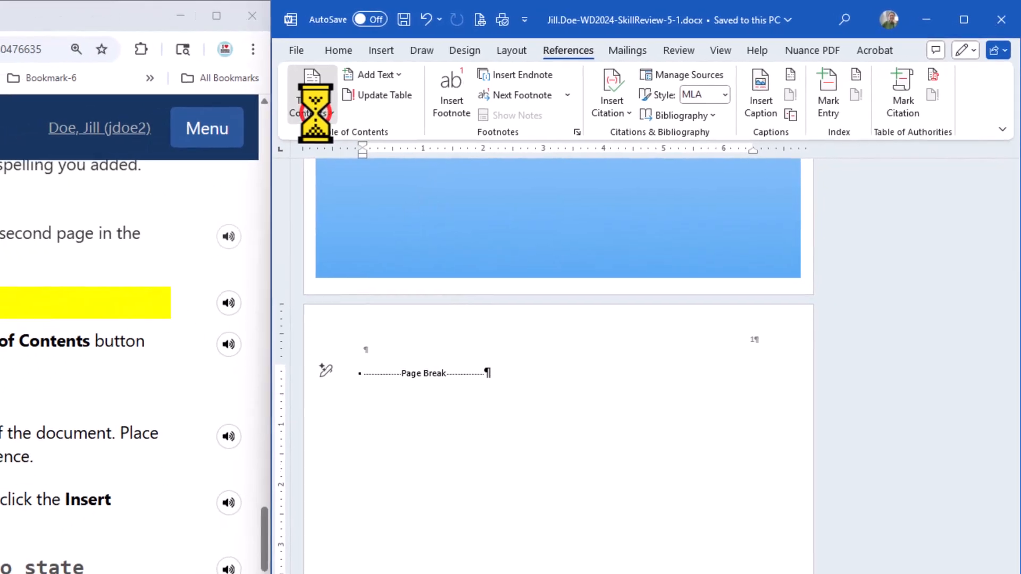
pyautogui.click(198, 125)
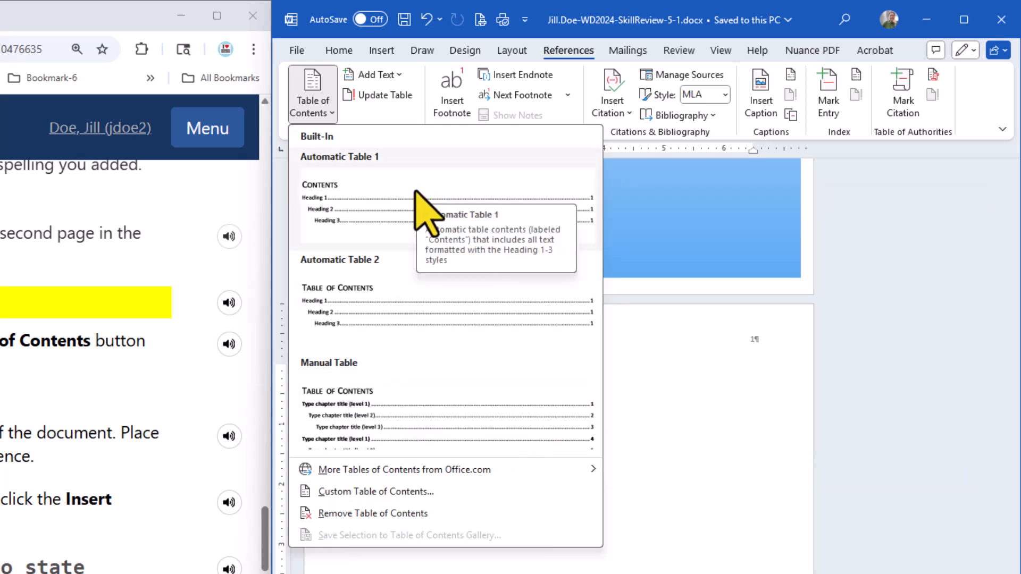
pyautogui.click(367, 184)
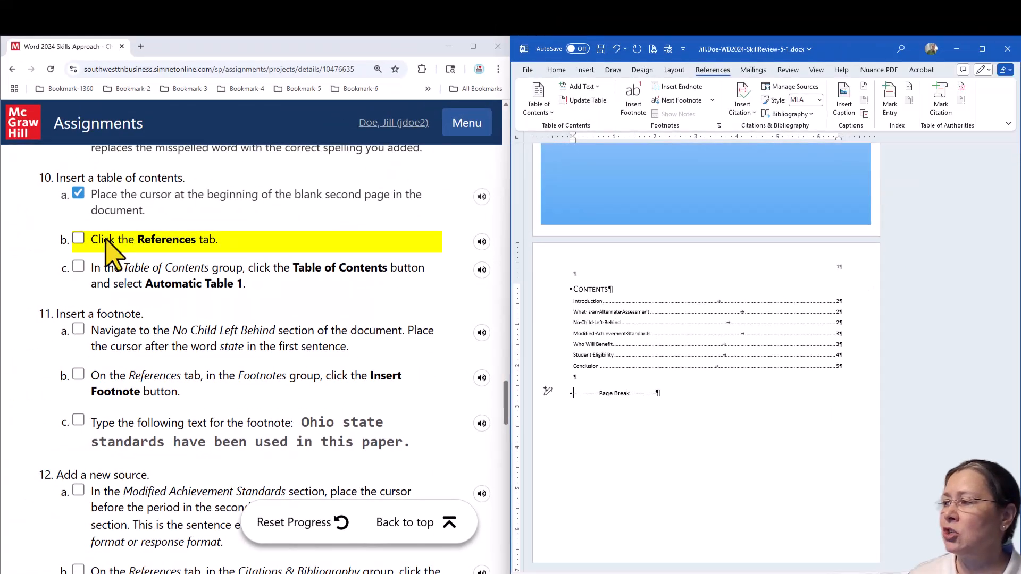
pyautogui.click(78, 239)
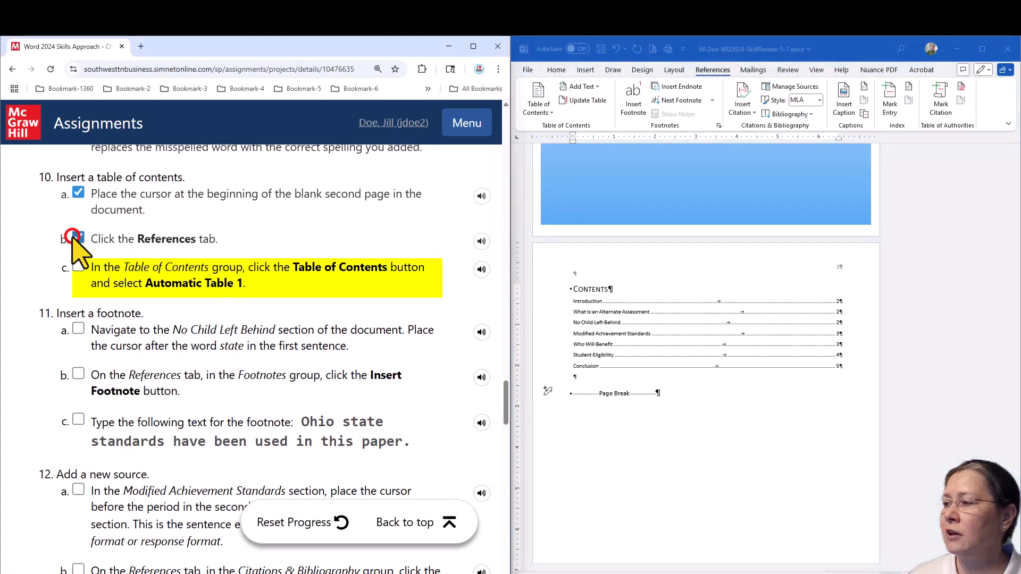
pyautogui.click(79, 266)
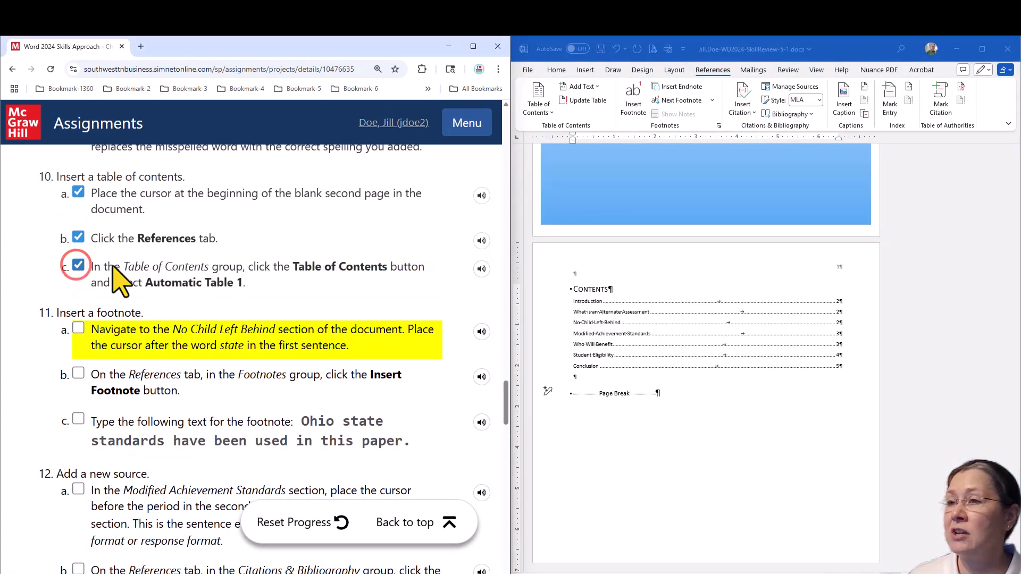
# Save the document in the maximized Word window and select the heading entries of the new table of contents to examine them
pyautogui.click(982, 49)
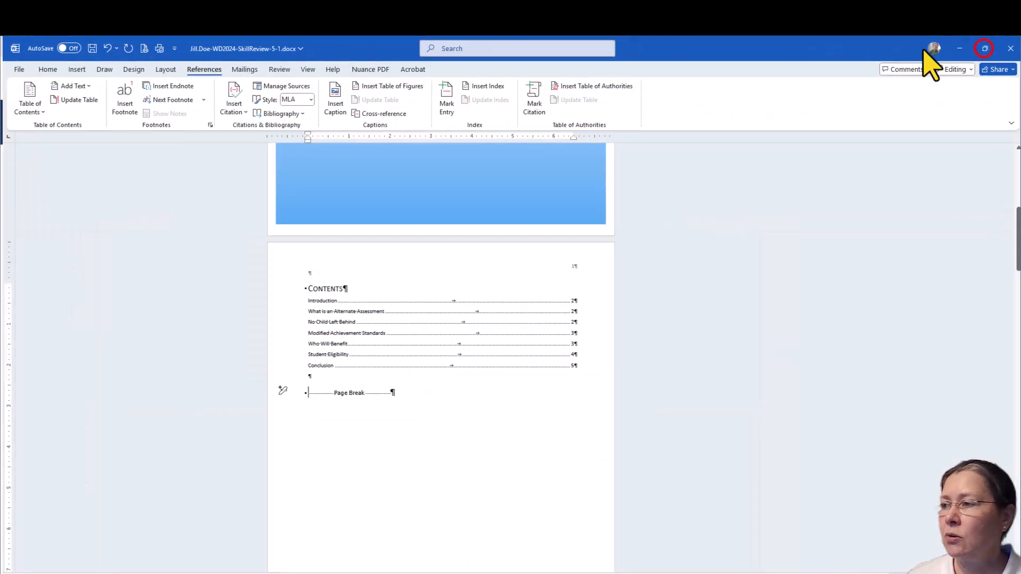
pyautogui.click(89, 49)
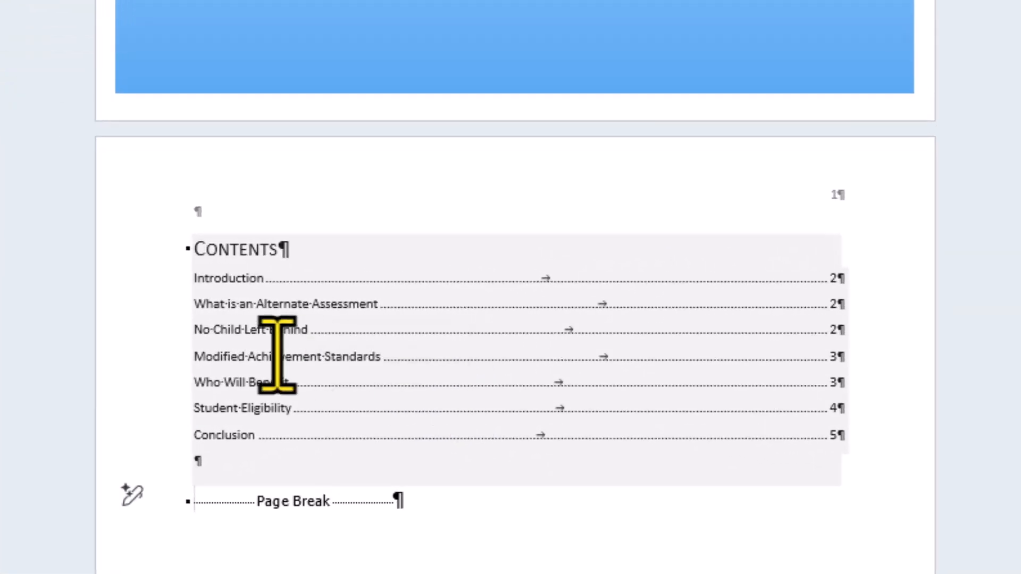
pyautogui.click(230, 249)
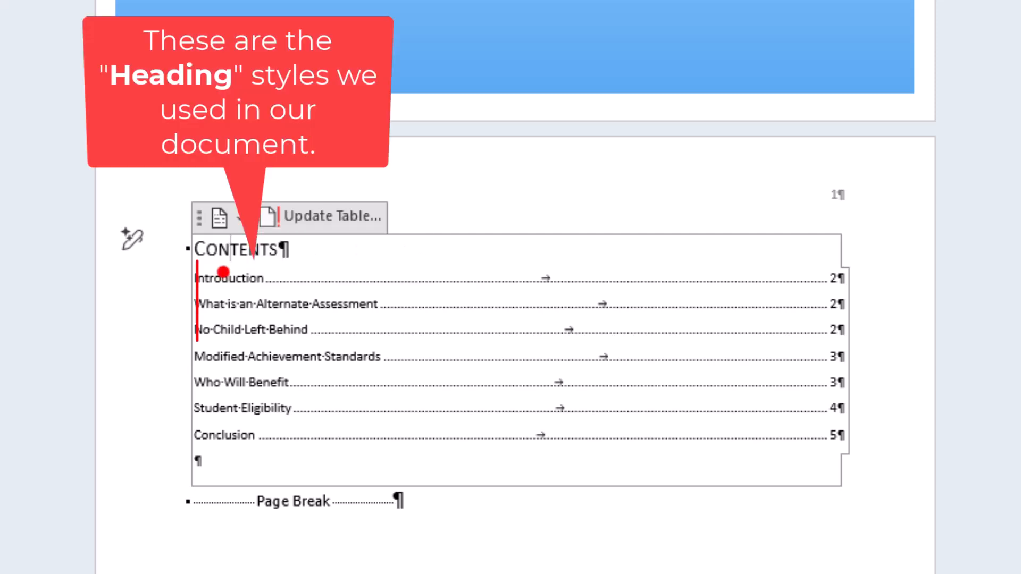
pyautogui.click(217, 272)
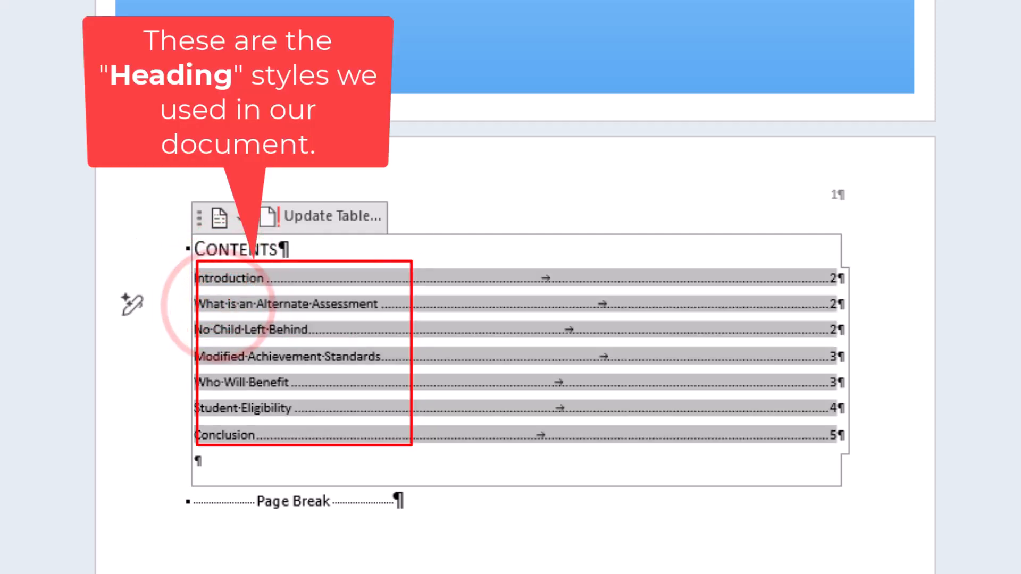
pyautogui.click(230, 414)
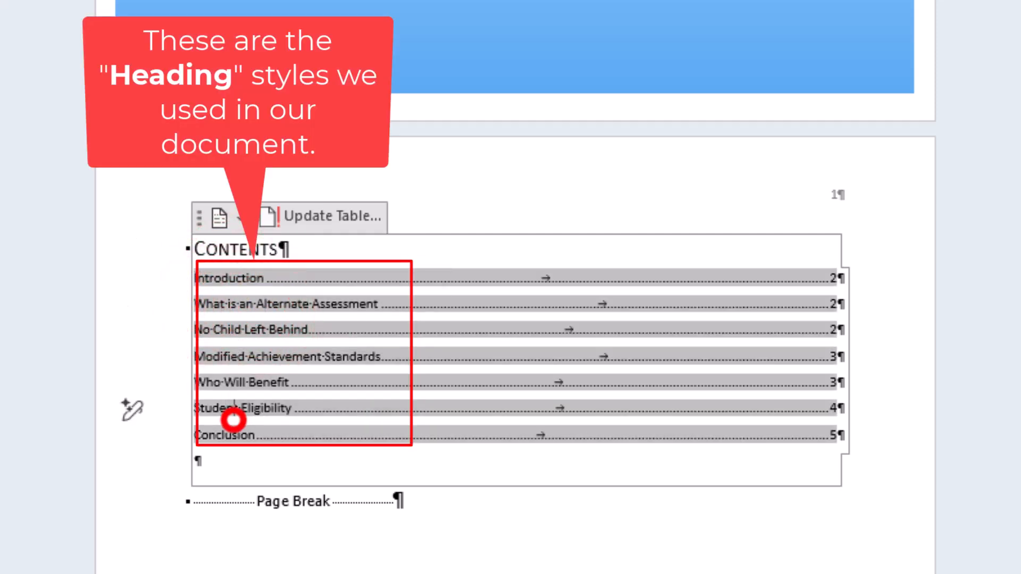
pyautogui.click(565, 275)
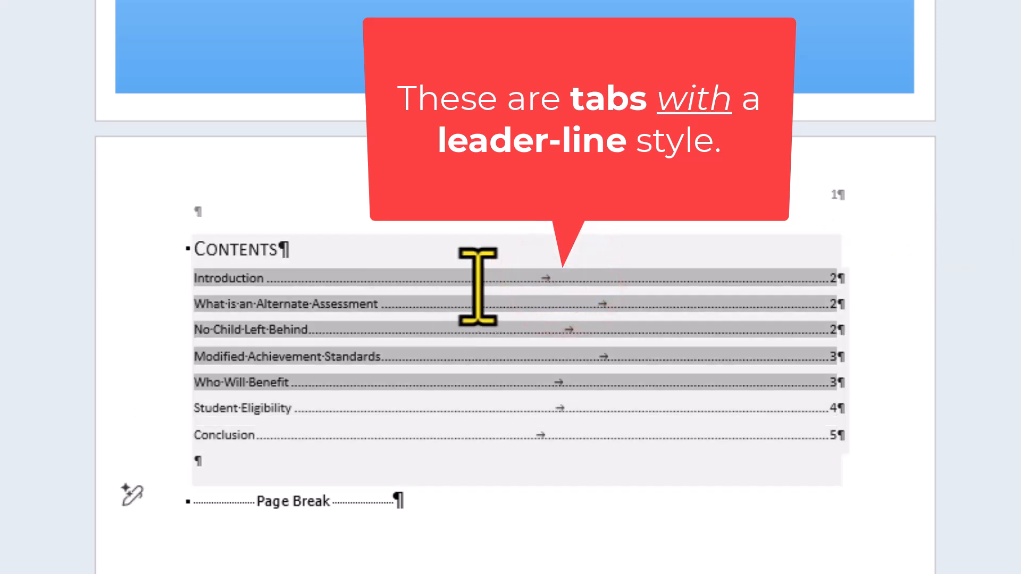
pyautogui.click(672, 485)
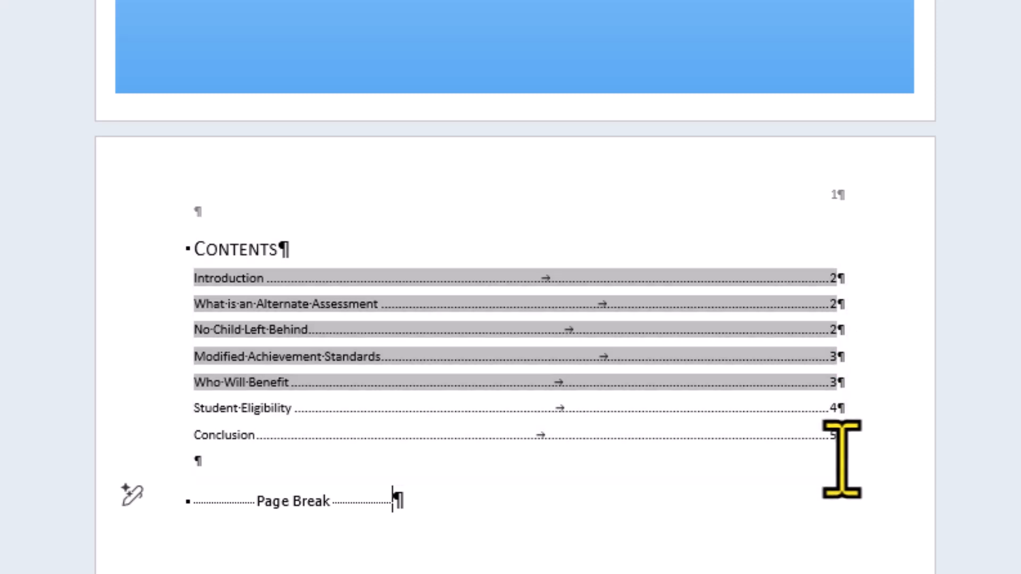
pyautogui.click(835, 431)
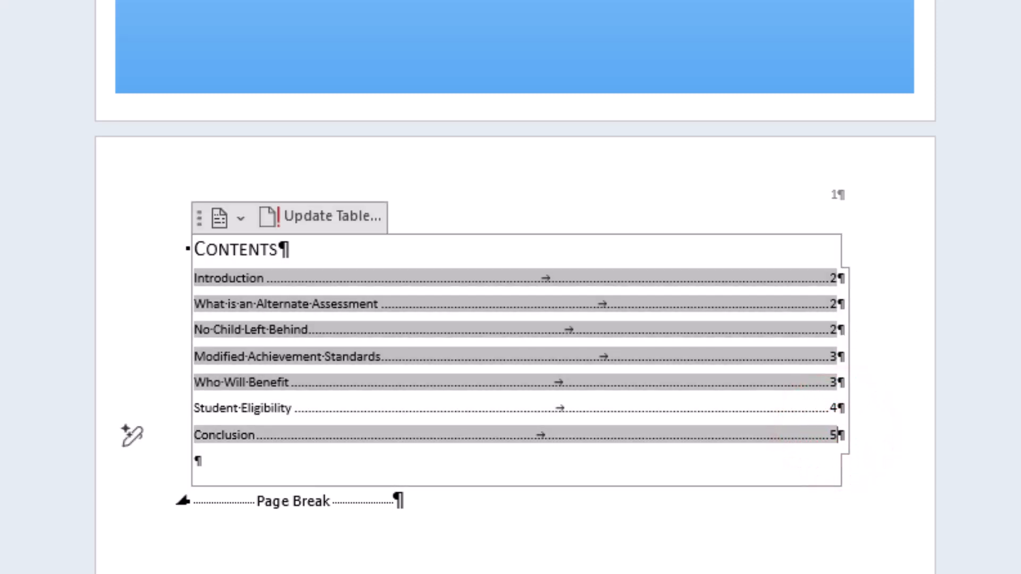
pyautogui.click(521, 511)
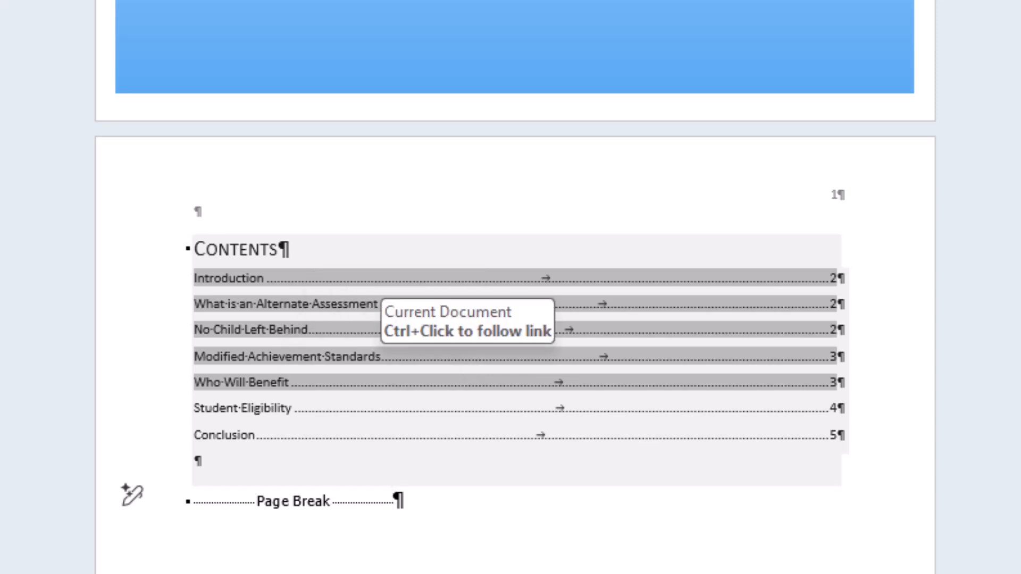
# Update the entire table of contents, including its headings and page numbers
pyautogui.click(512, 360)
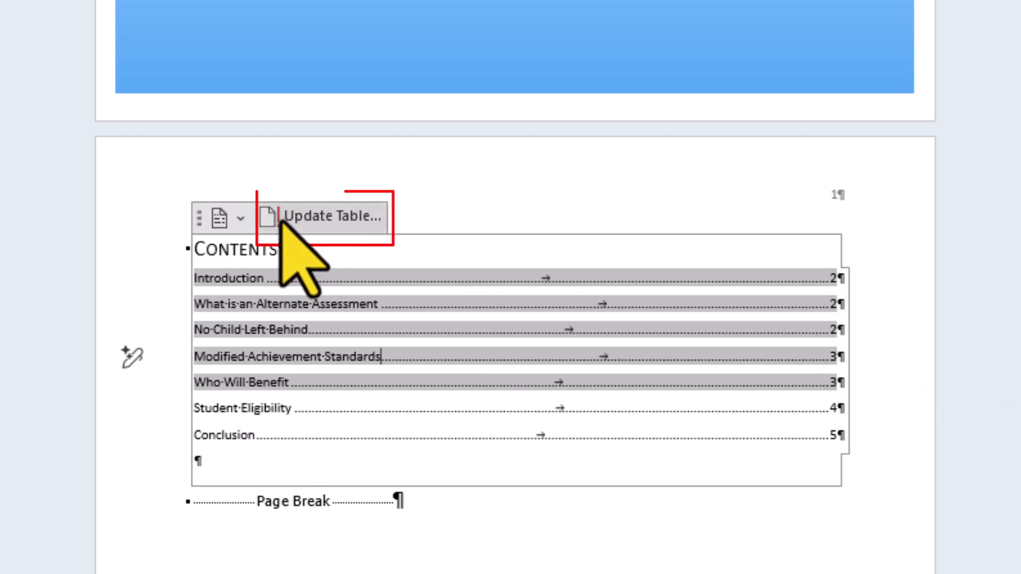
pyautogui.click(302, 217)
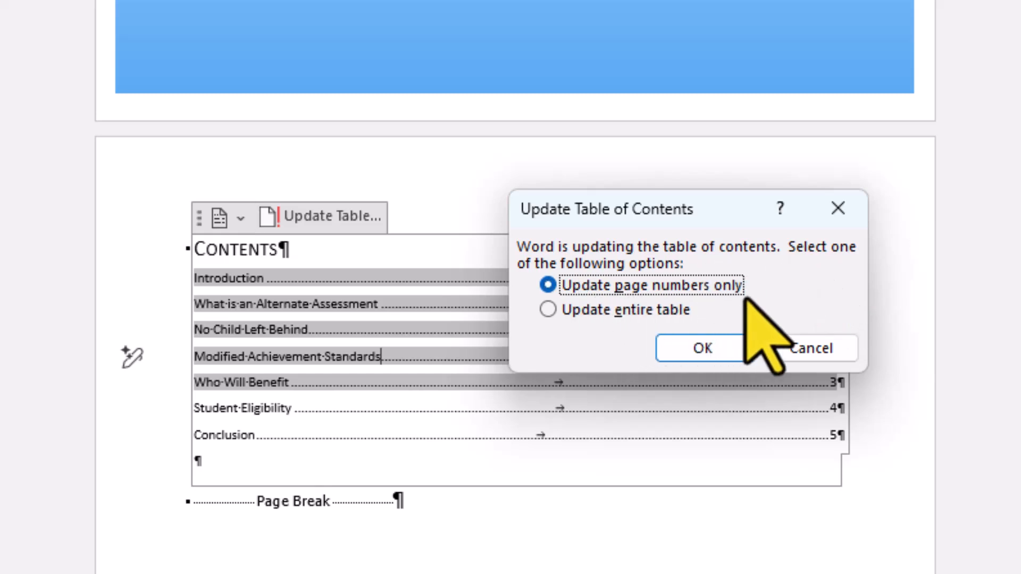
pyautogui.click(638, 310)
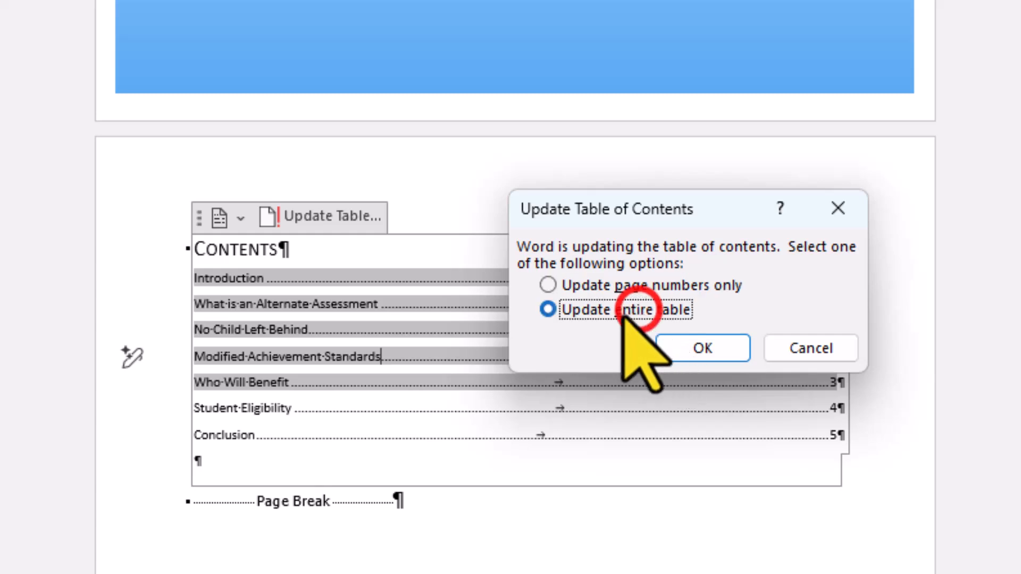
pyautogui.click(702, 349)
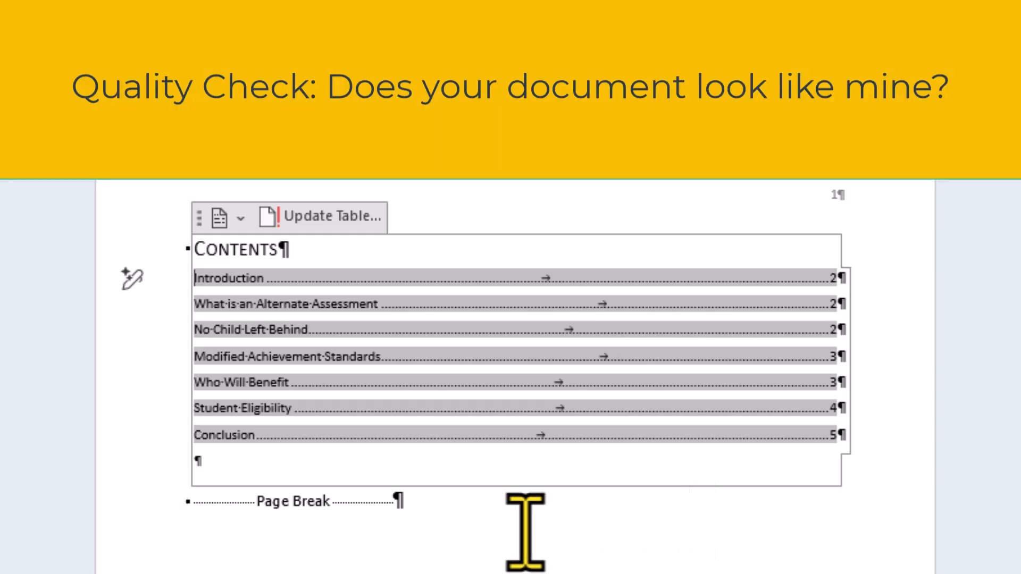
pyautogui.click(525, 494)
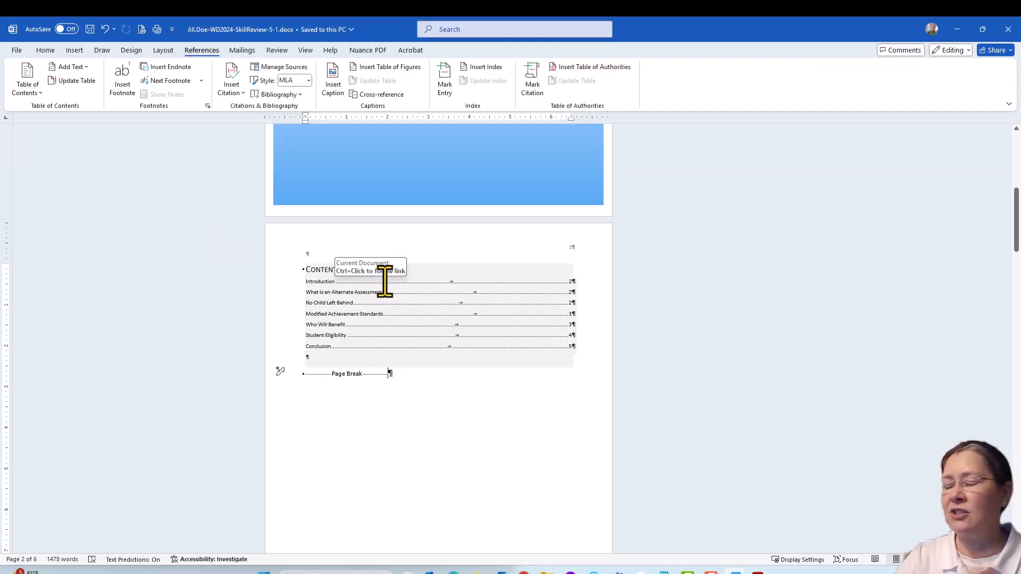
# Arrange the document window side by side with the assignment instructions in the browser
pyautogui.click(982, 29)
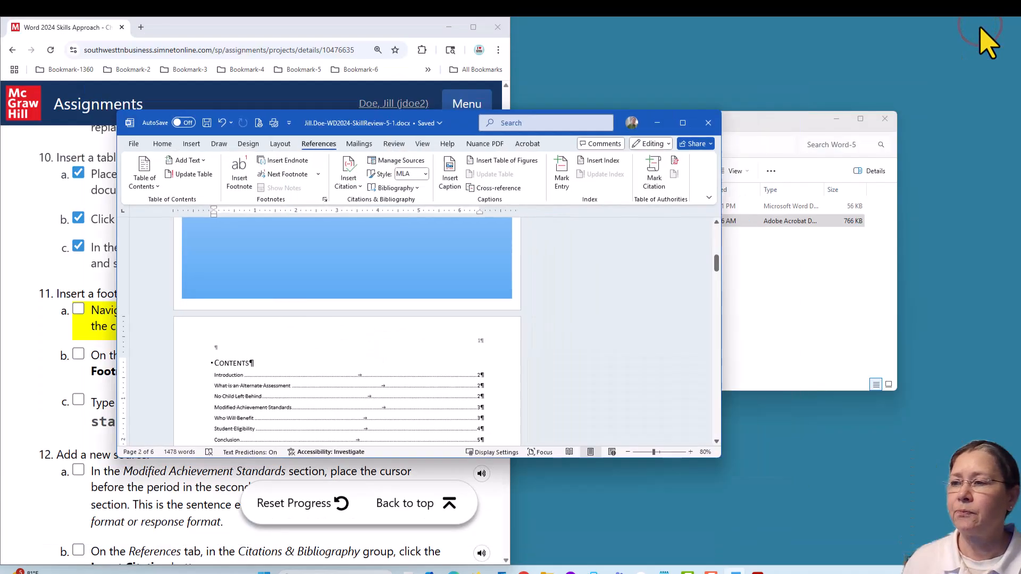
pyautogui.click(686, 126)
pyautogui.moveTo(984, 31)
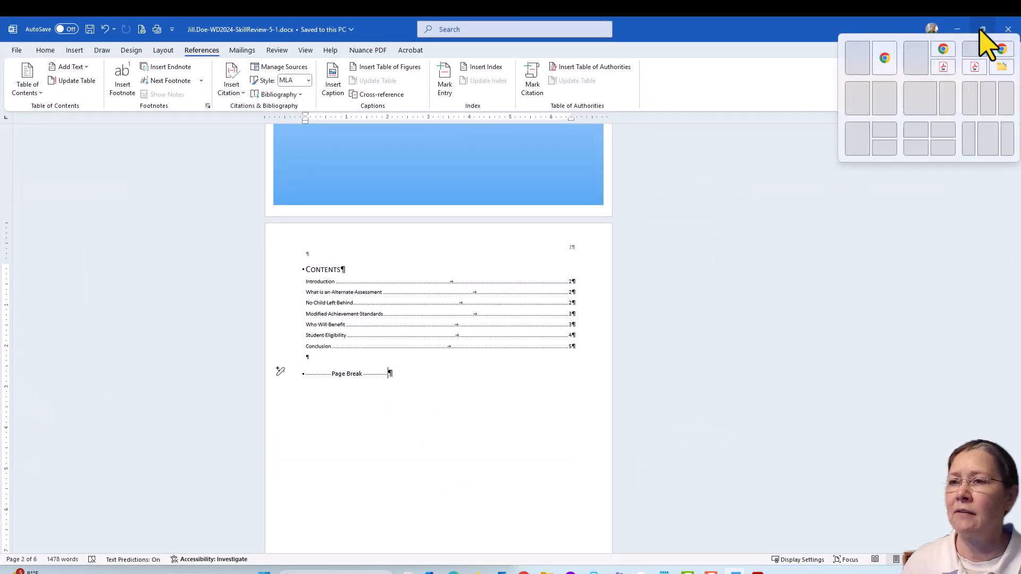
pyautogui.click(886, 101)
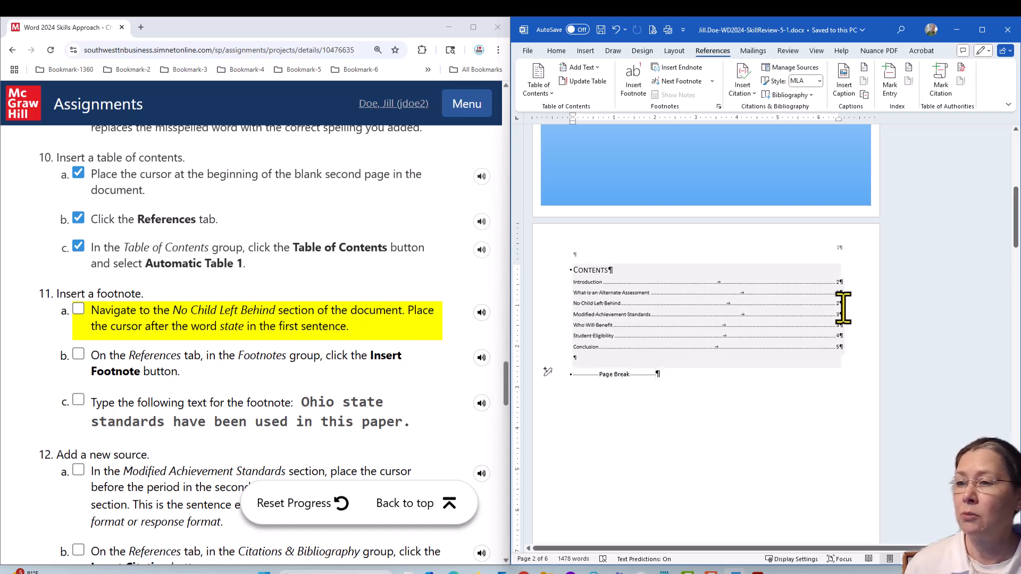
# Insert a footnote after "state" in the first sentence of the No Child Left Behind section, reading "Ohio state standards have been used in this paper."
pyautogui.scroll(-6, 721, 415)
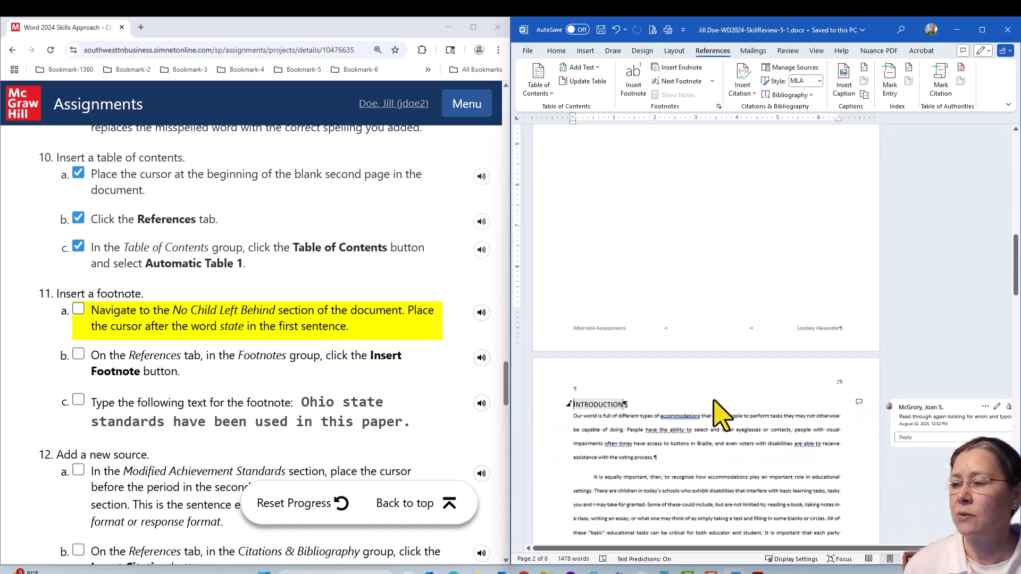
pyautogui.scroll(-6, 721, 415)
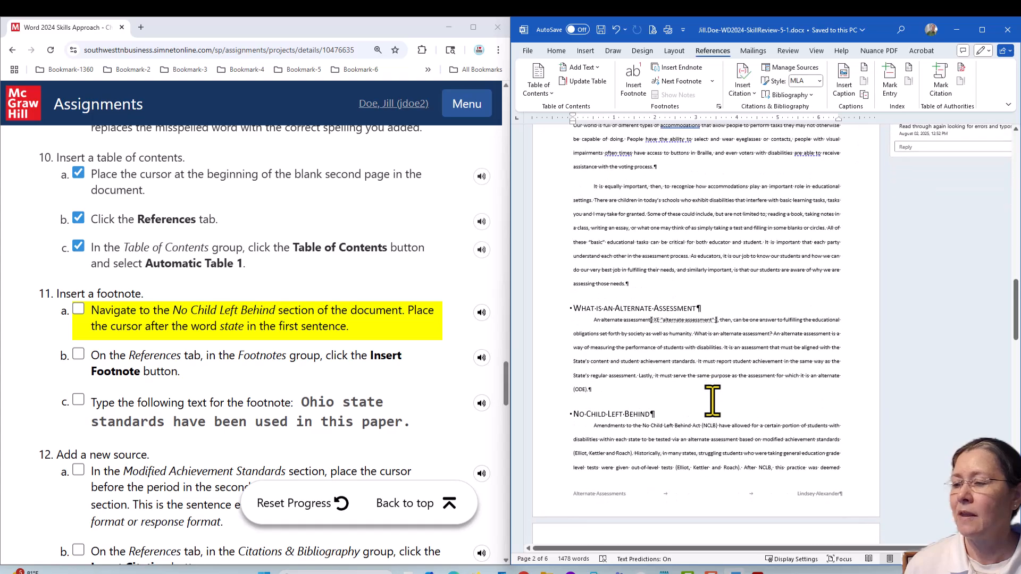
pyautogui.scroll(-3, 713, 400)
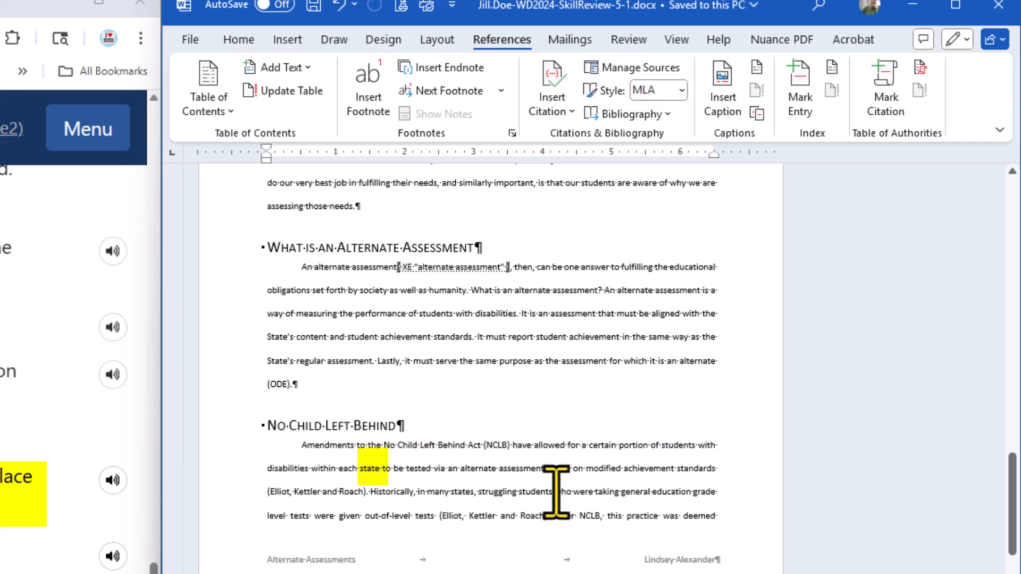
pyautogui.click(375, 470)
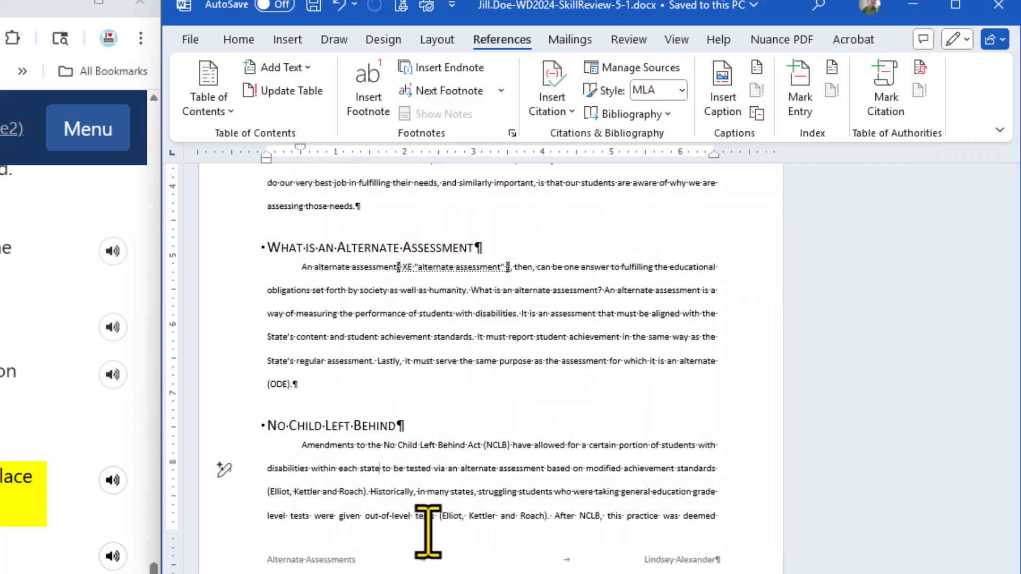
pyautogui.click(364, 96)
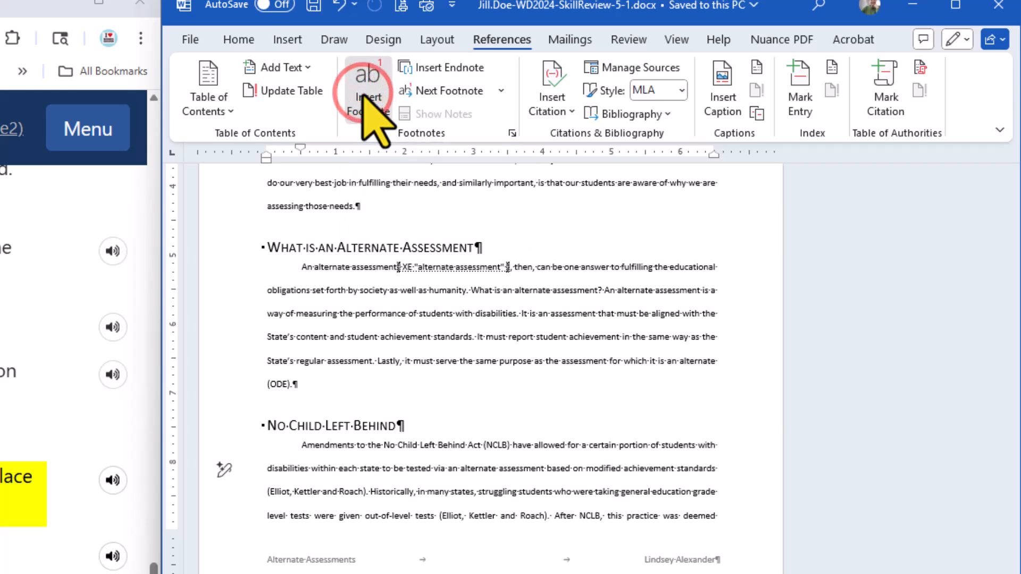
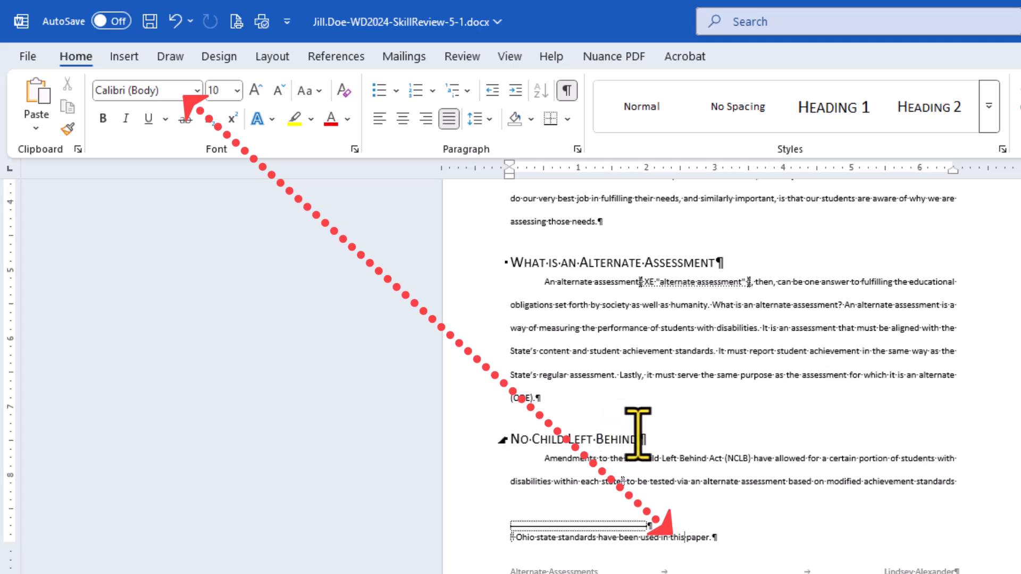
pyautogui.click(693, 375)
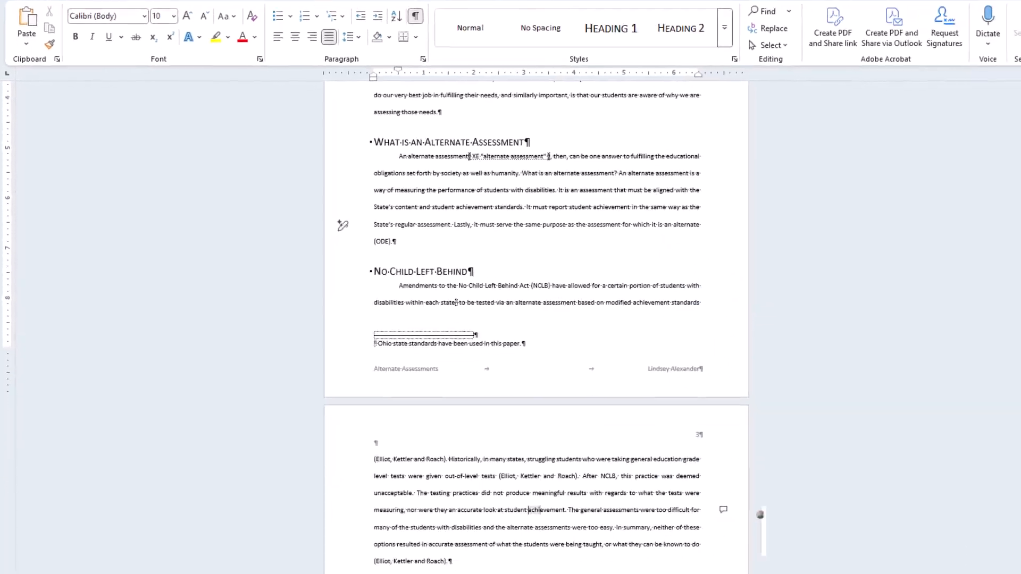
# Mark the footnote instructions 11a, 11b and 11c as completed in the assignment checklist
pyautogui.click(94, 300)
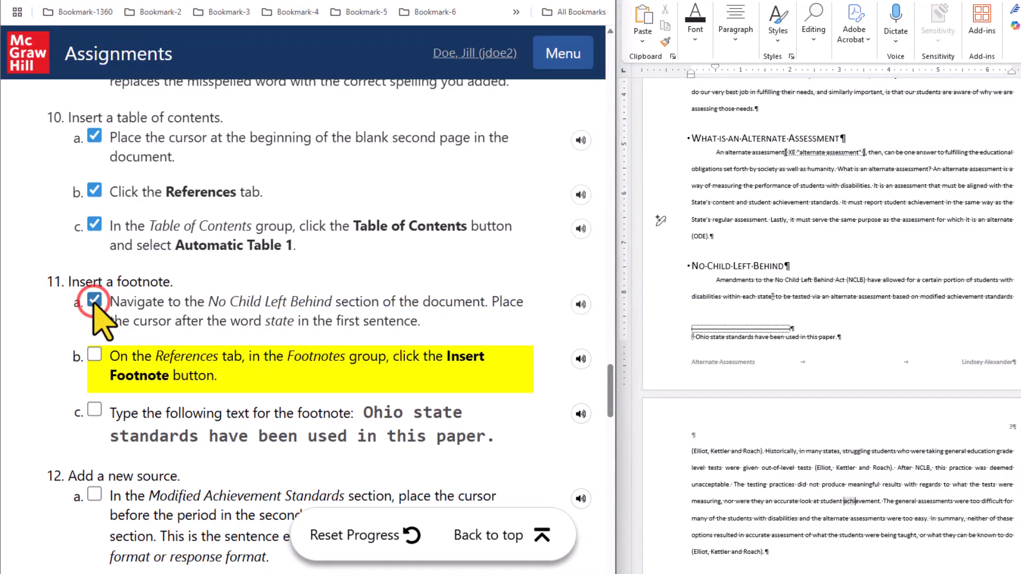
pyautogui.click(95, 354)
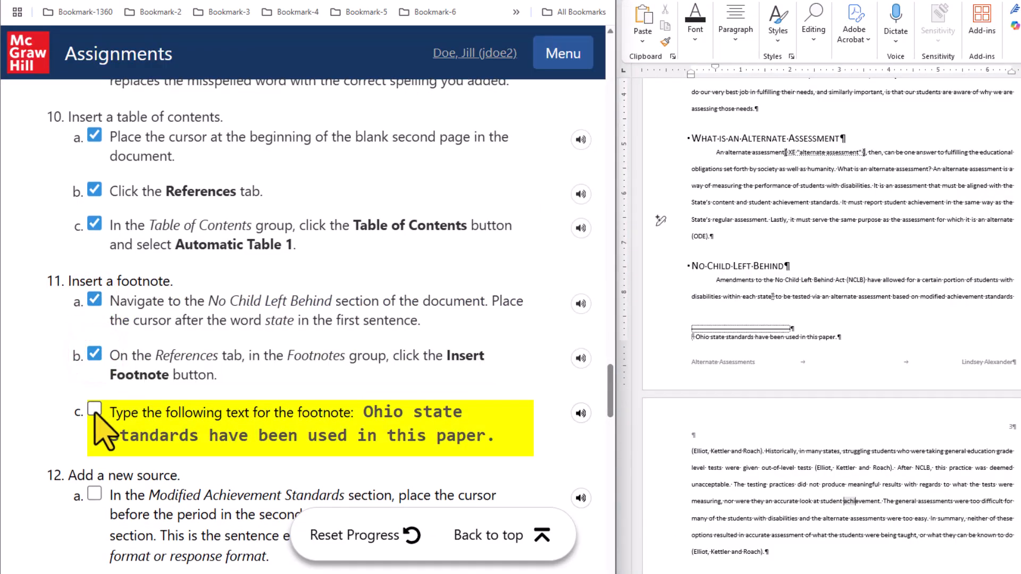
pyautogui.click(95, 409)
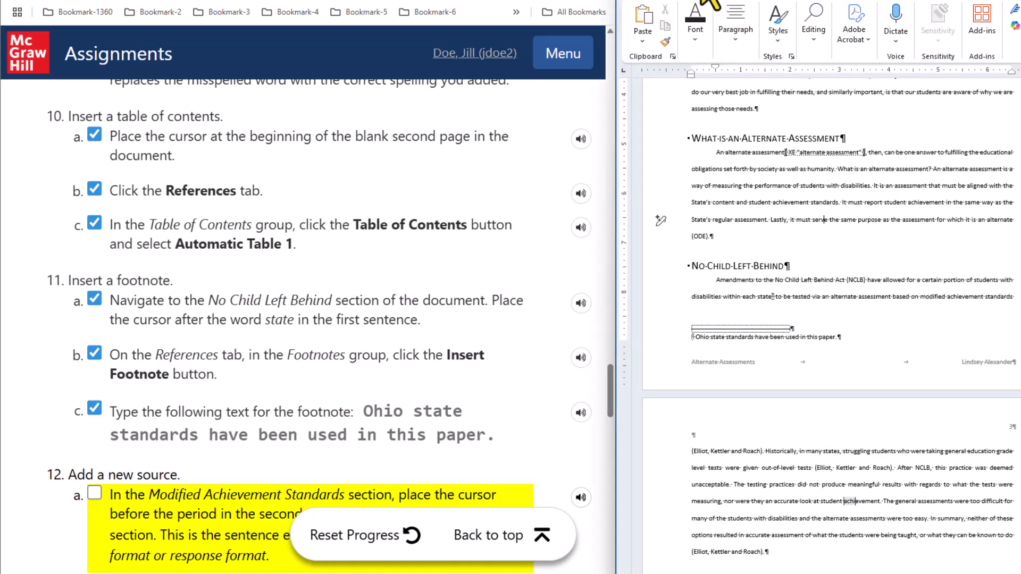
# Place the cursor before the period of the second sentence in the last paragraph of Modified Achievement Standards, ending with "response format"
pyautogui.scroll(-5, 298, 351)
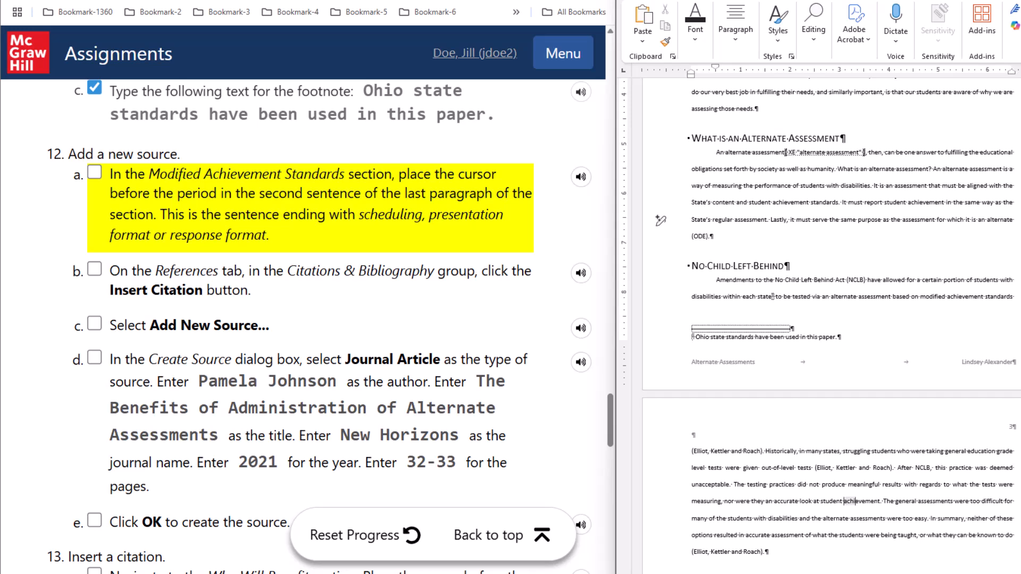
pyautogui.scroll(-4, 889, 367)
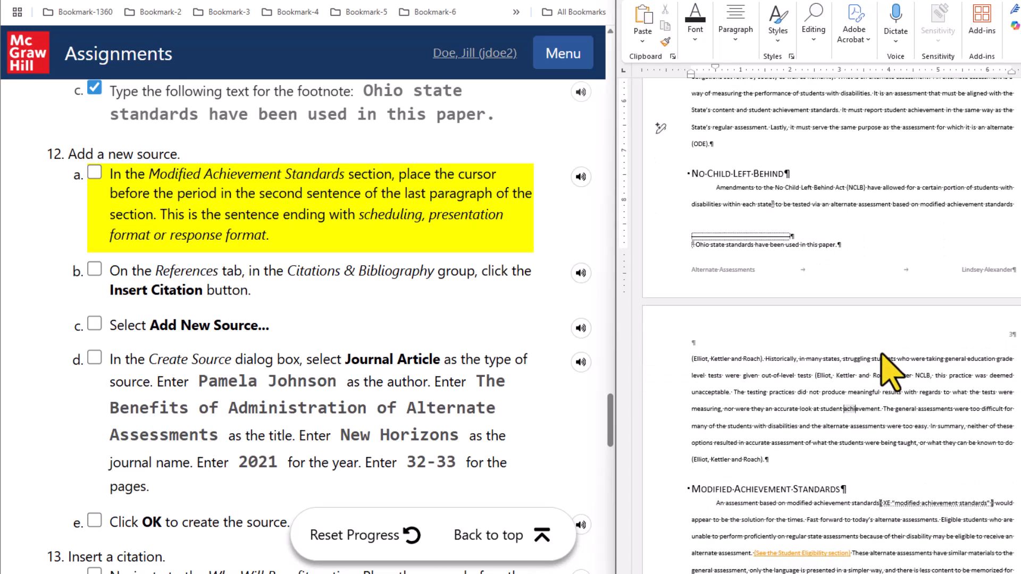
pyautogui.scroll(-3, 889, 372)
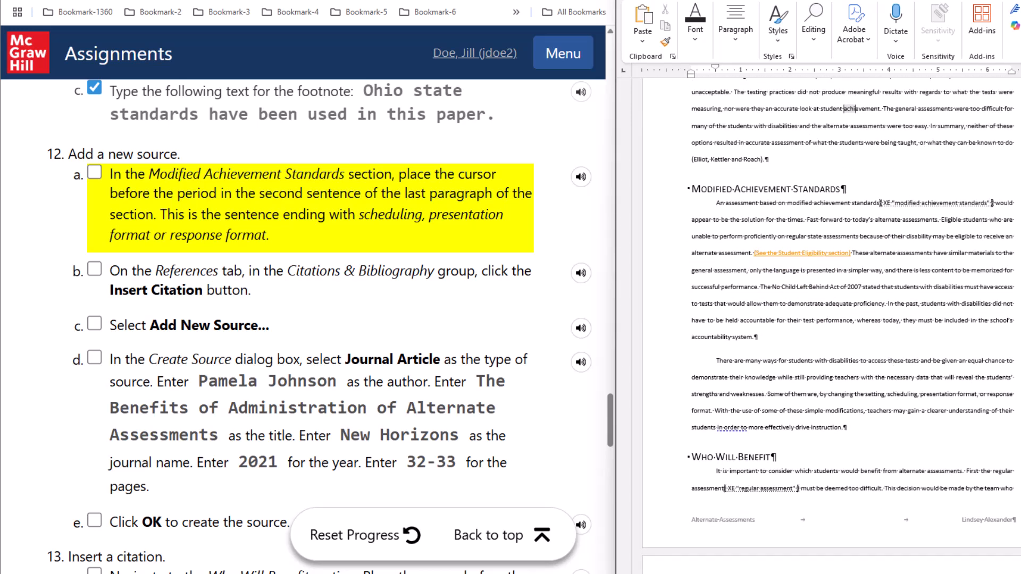
pyautogui.scroll(-1, 992, 287)
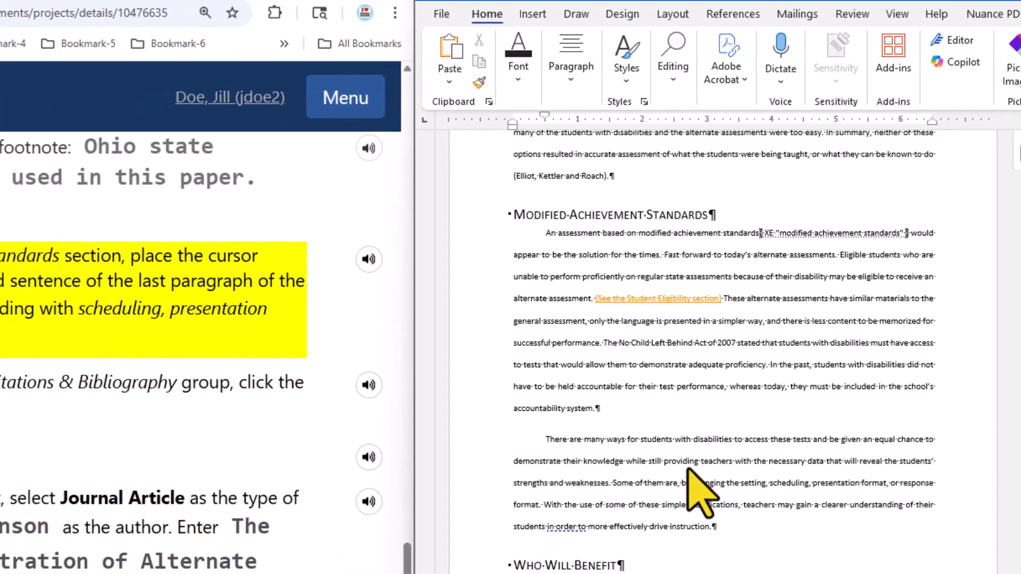
pyautogui.click(547, 438)
pyautogui.moveTo(547, 438); pyautogui.dragTo(611, 484)
pyautogui.click(613, 482)
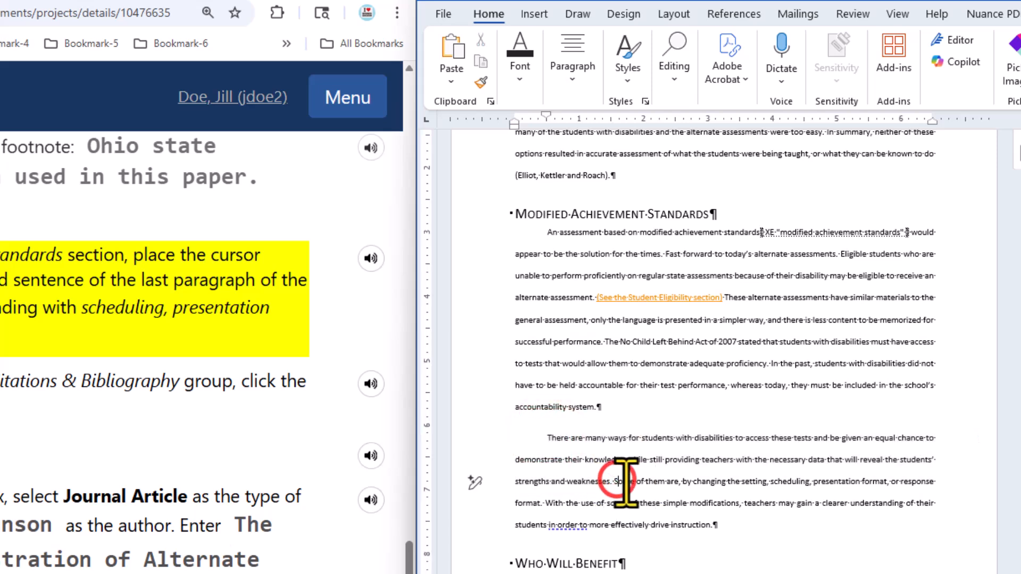
pyautogui.moveTo(616, 483); pyautogui.dragTo(537, 505)
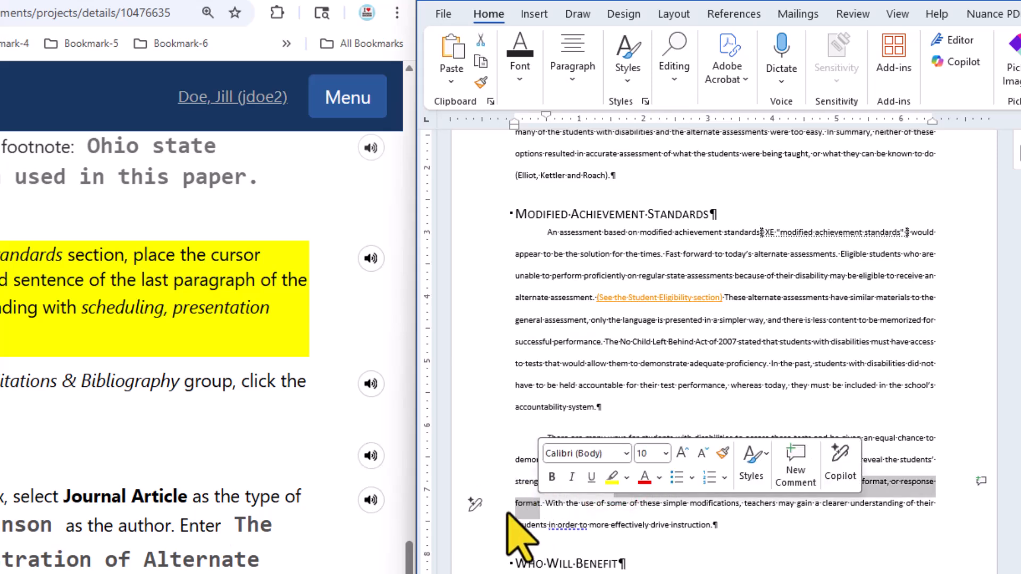
pyautogui.click(535, 505)
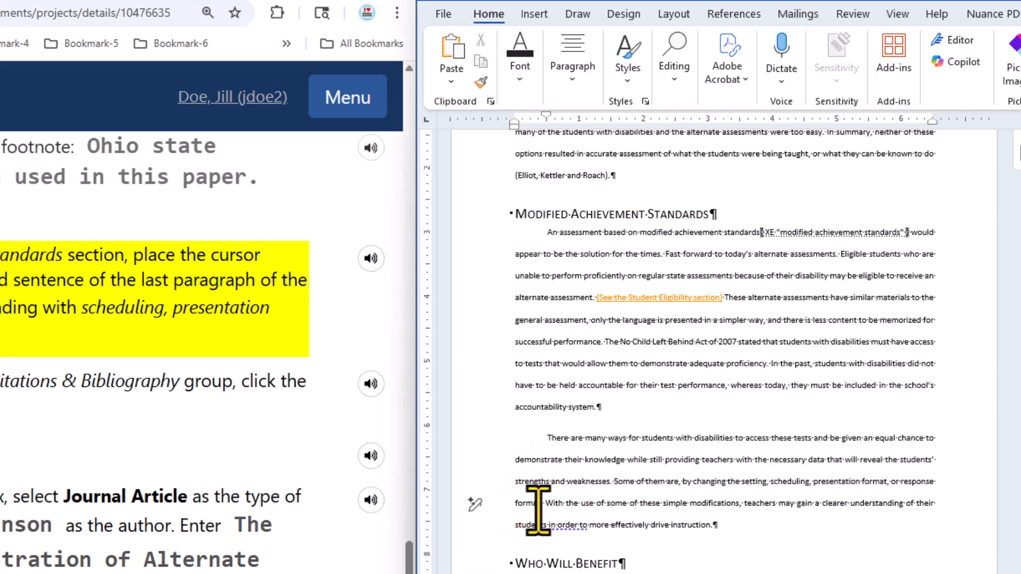
pyautogui.click(538, 508)
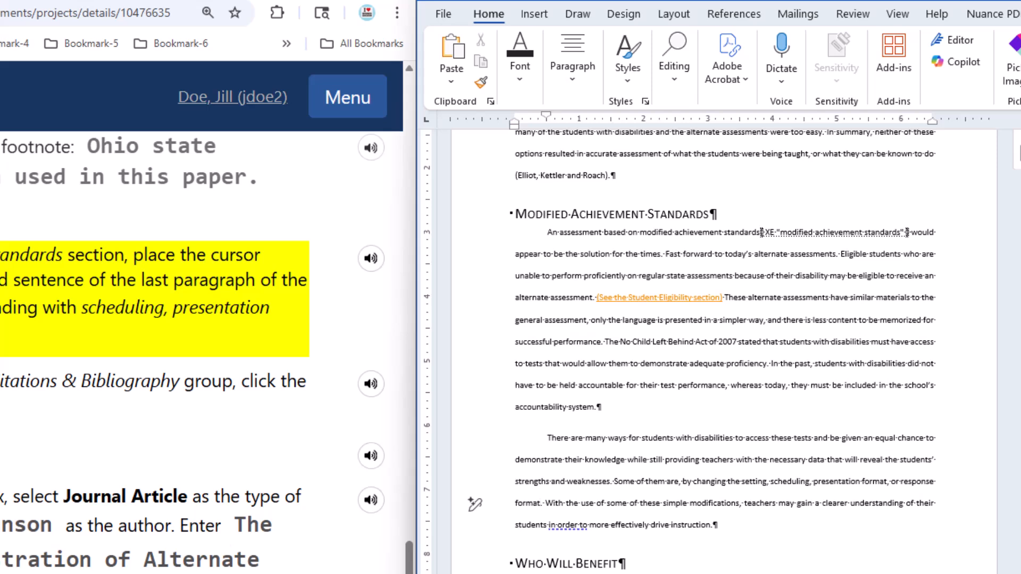
# Review the available citation styles without changing the document's MLA style
pyautogui.click(739, 16)
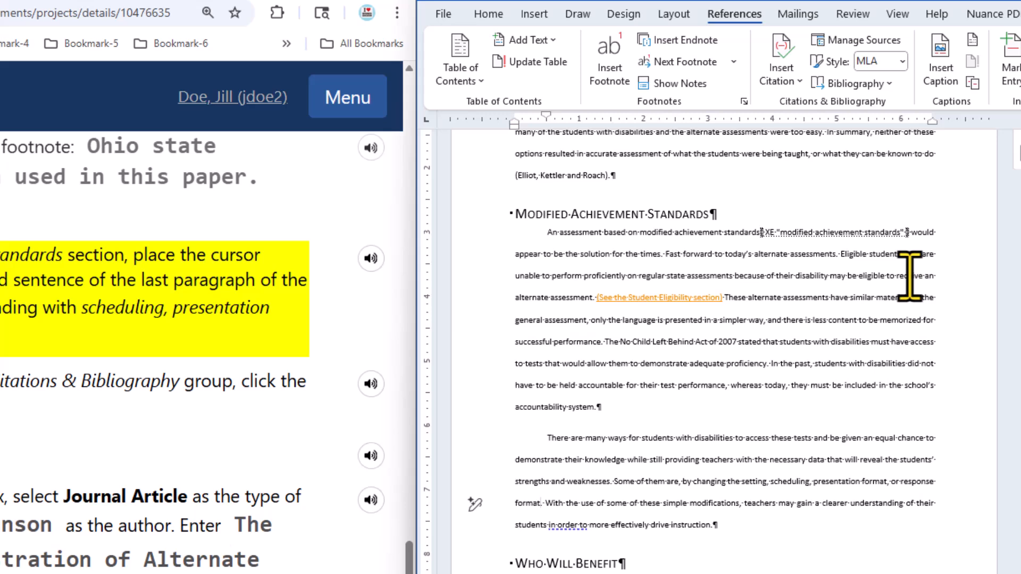
pyautogui.click(902, 61)
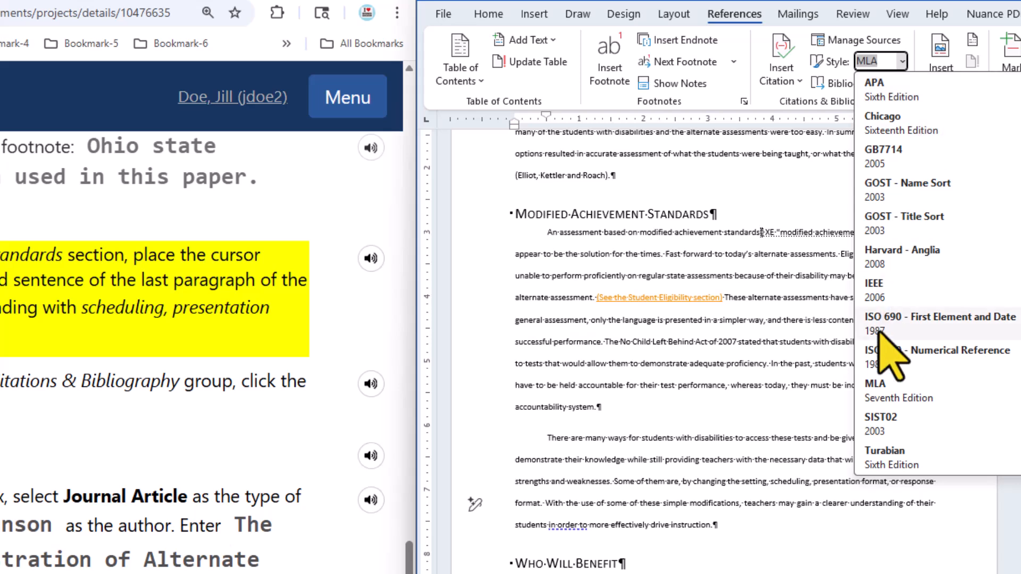
pyautogui.click(902, 59)
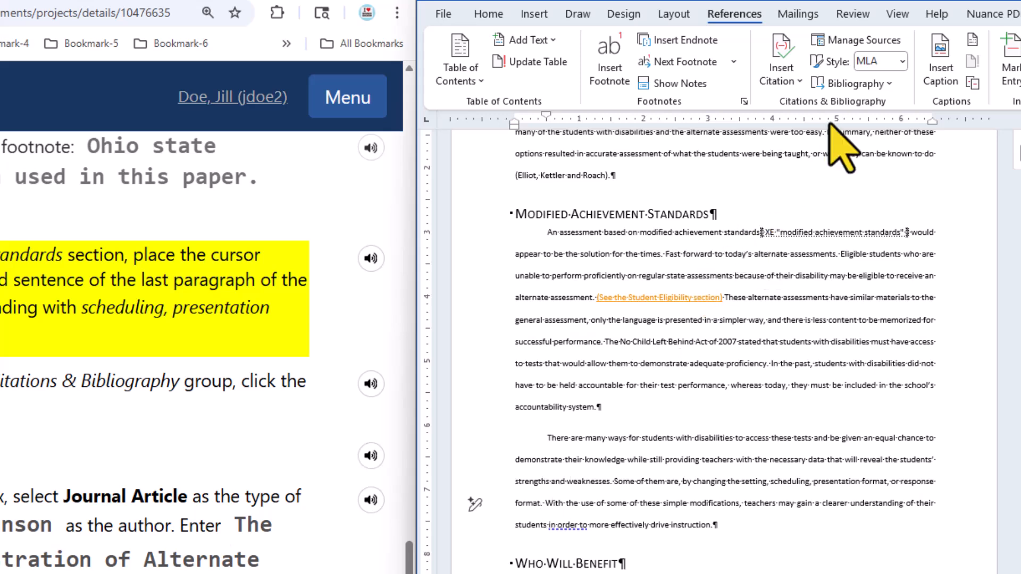
# Start a new citation source at the cursor, set its type to Journal Article and enter the author's full name
pyautogui.click(793, 81)
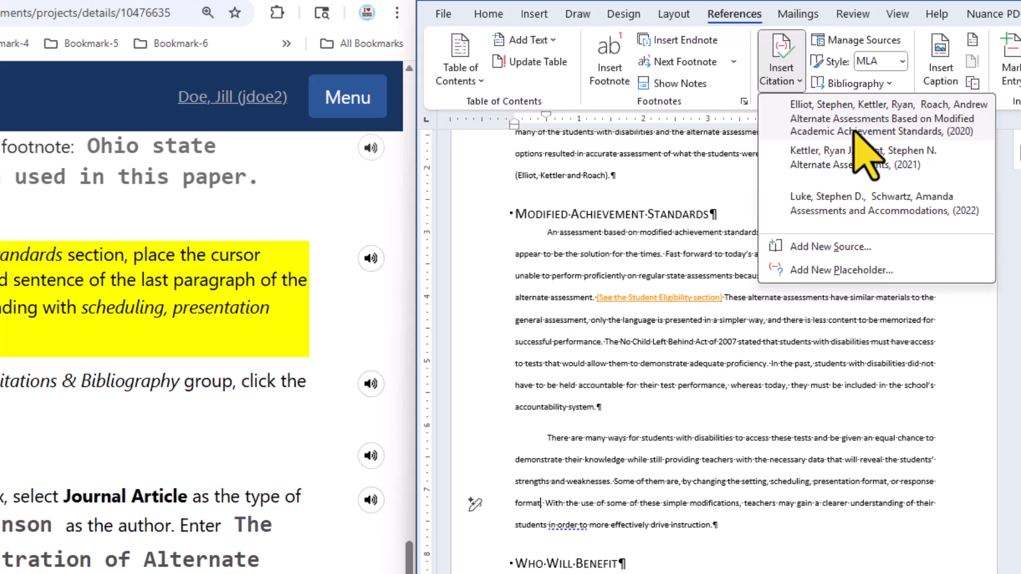
pyautogui.click(837, 247)
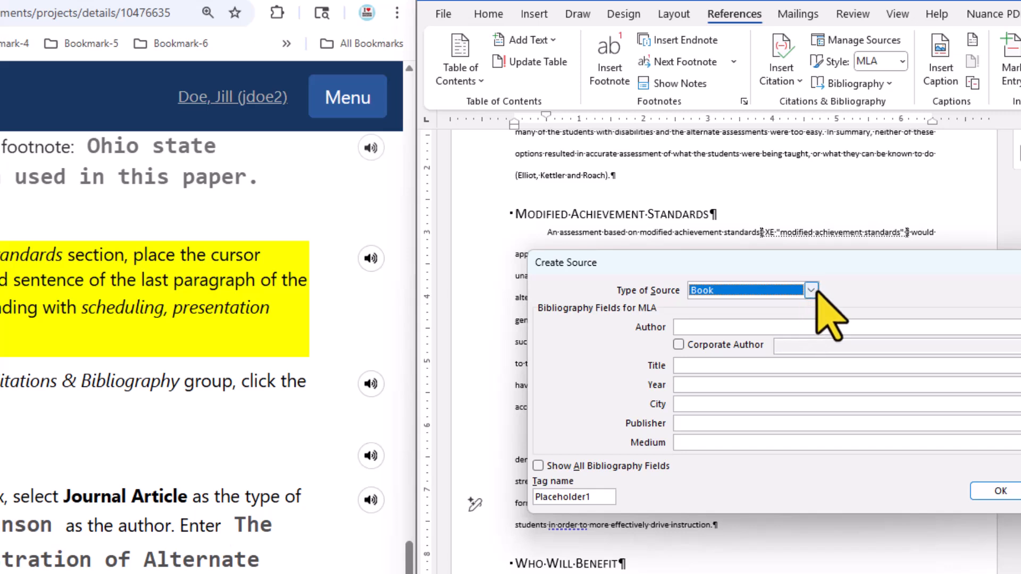
pyautogui.click(812, 290)
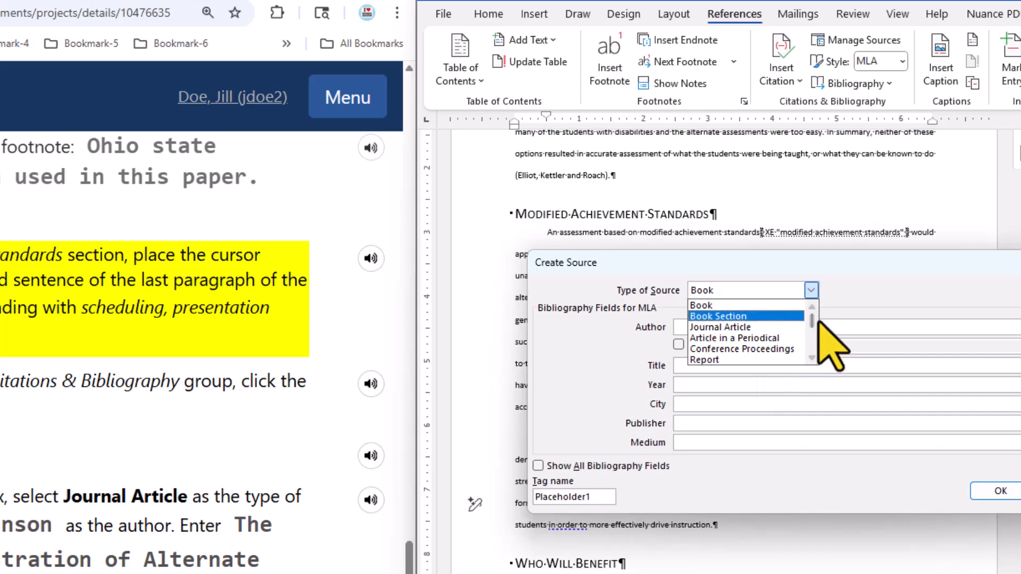
pyautogui.moveTo(814, 323); pyautogui.dragTo(810, 345)
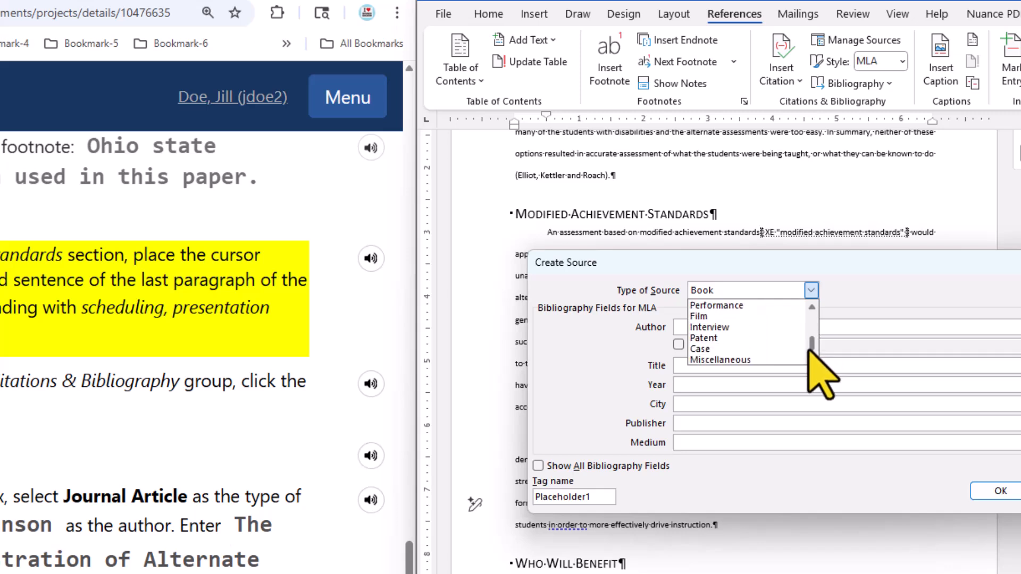
pyautogui.moveTo(810, 351); pyautogui.dragTo(811, 334)
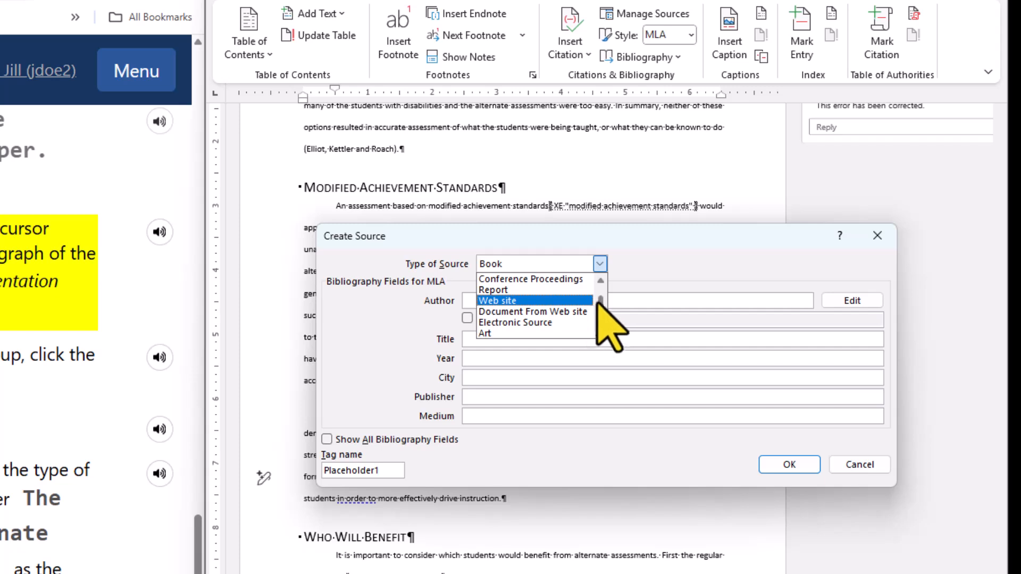
pyautogui.moveTo(602, 306); pyautogui.dragTo(602, 282)
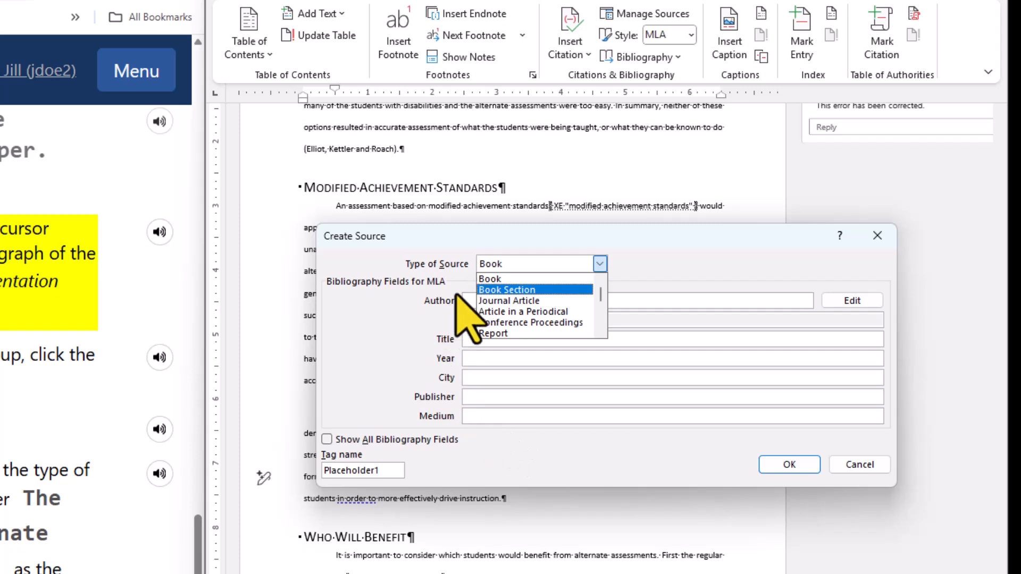
pyautogui.click(500, 301)
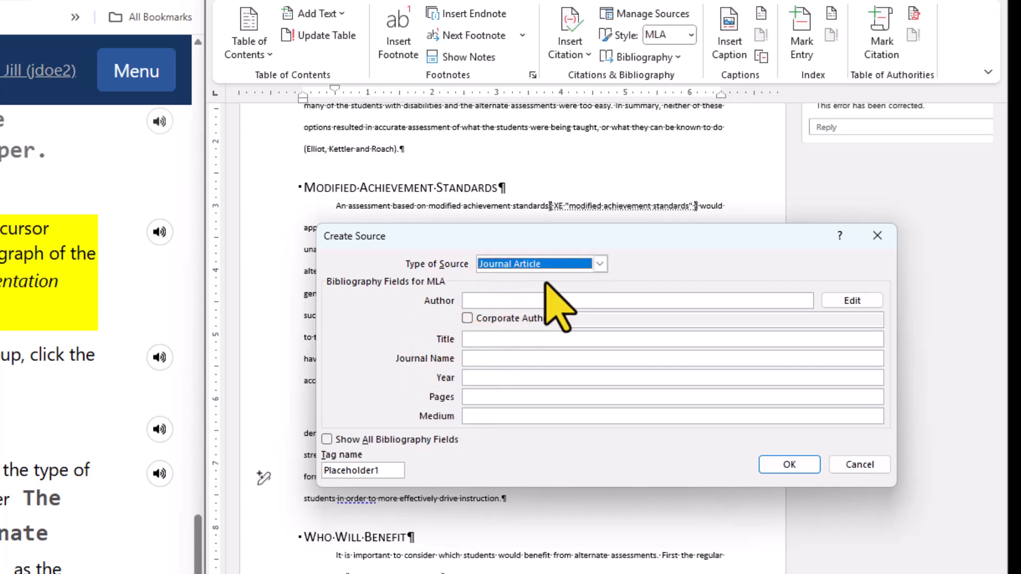
pyautogui.click(486, 300)
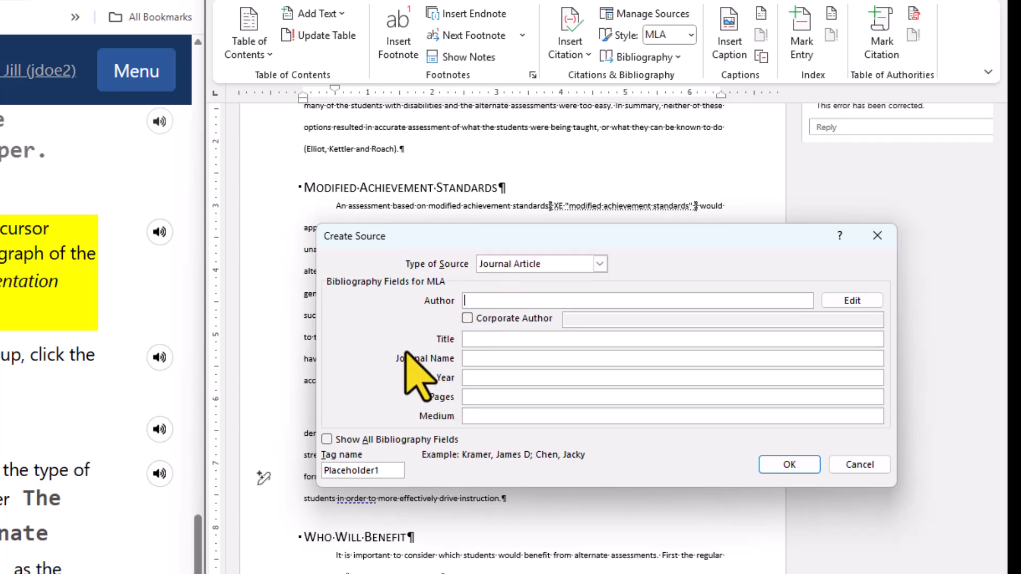
pyautogui.write('Pamela Johnson')
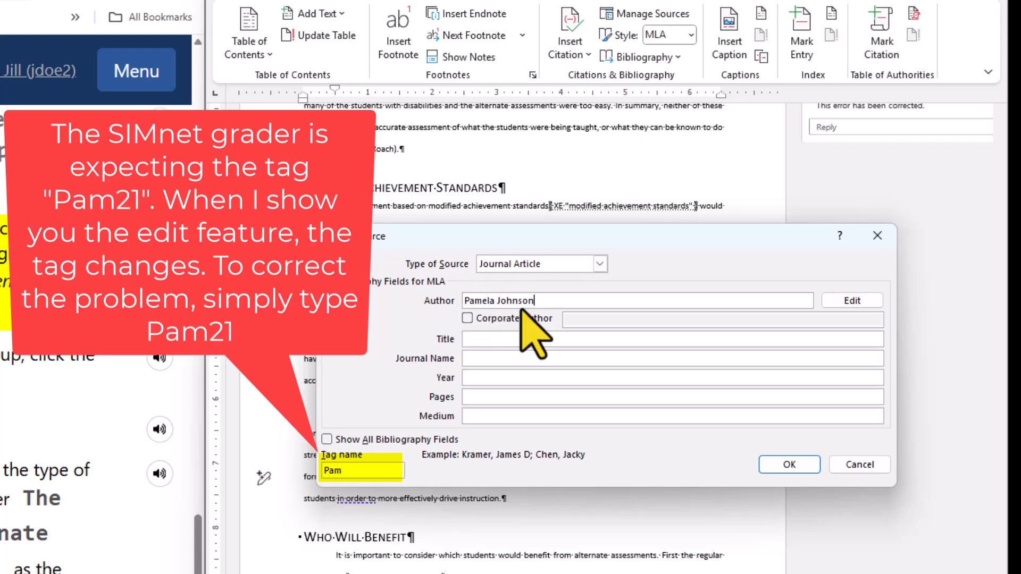
# Examine how the author's name is split into last, first and middle parts in the name editor
pyautogui.click(851, 302)
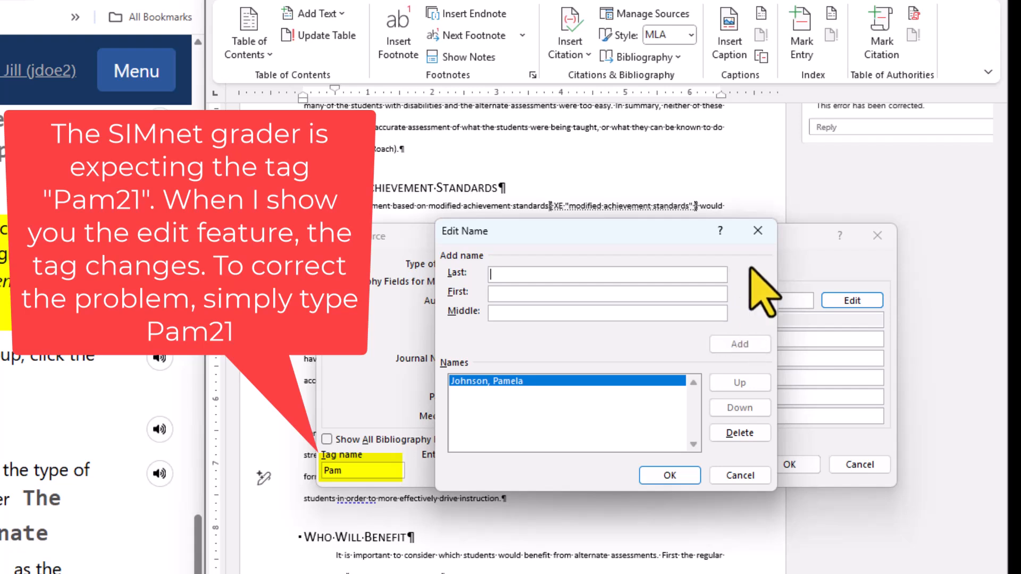
pyautogui.click(754, 234)
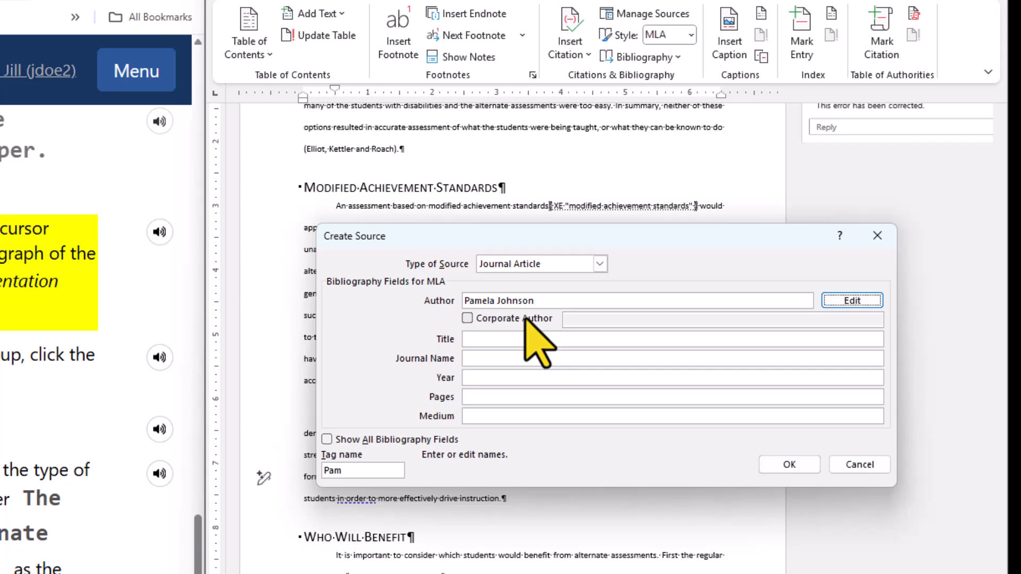
pyautogui.click(853, 302)
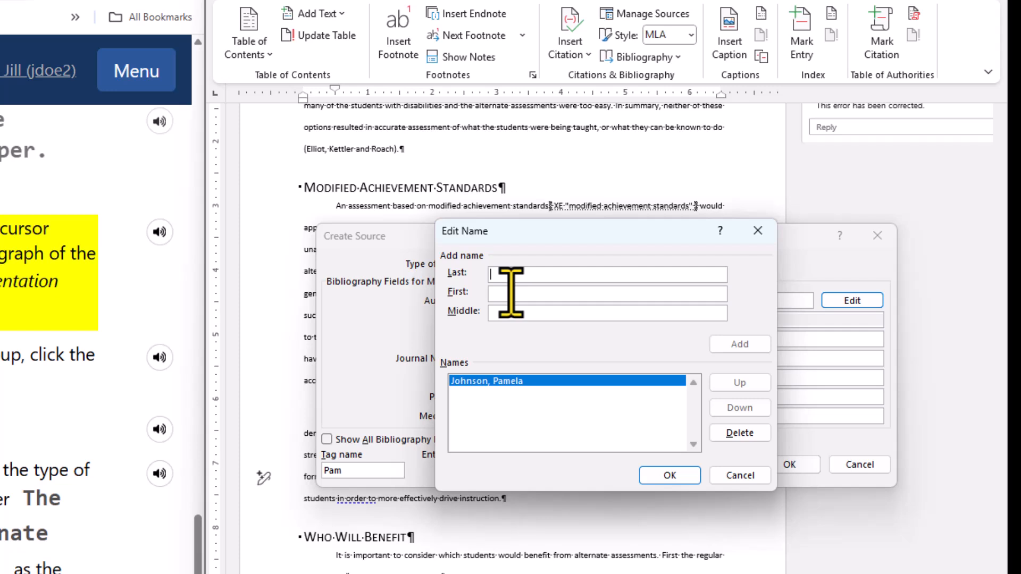
pyautogui.click(745, 476)
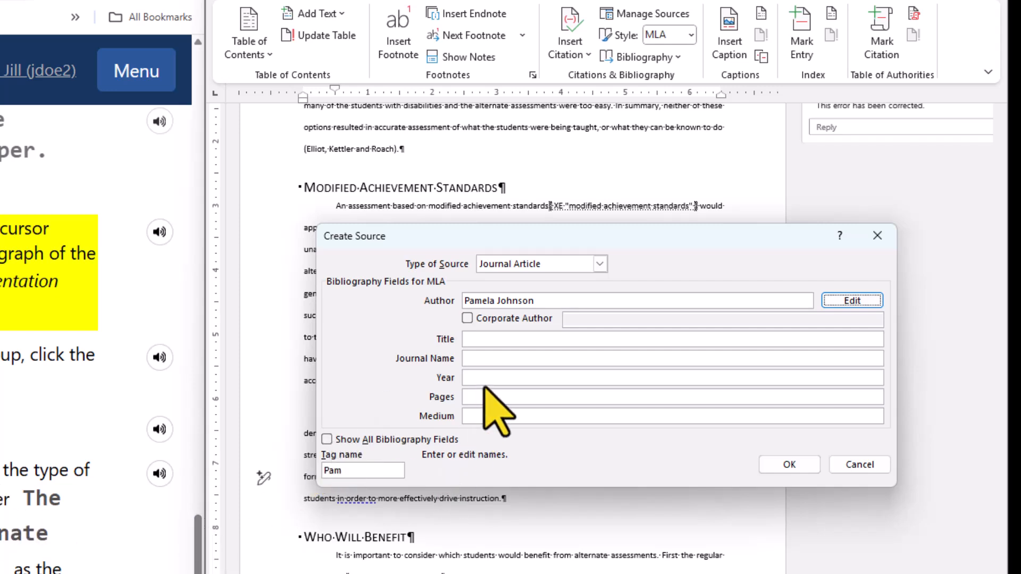
# Enter "The Benefits of Administration of Alternate Assessments" as the source title and "New Horizons" as the journal name
pyautogui.click(489, 339)
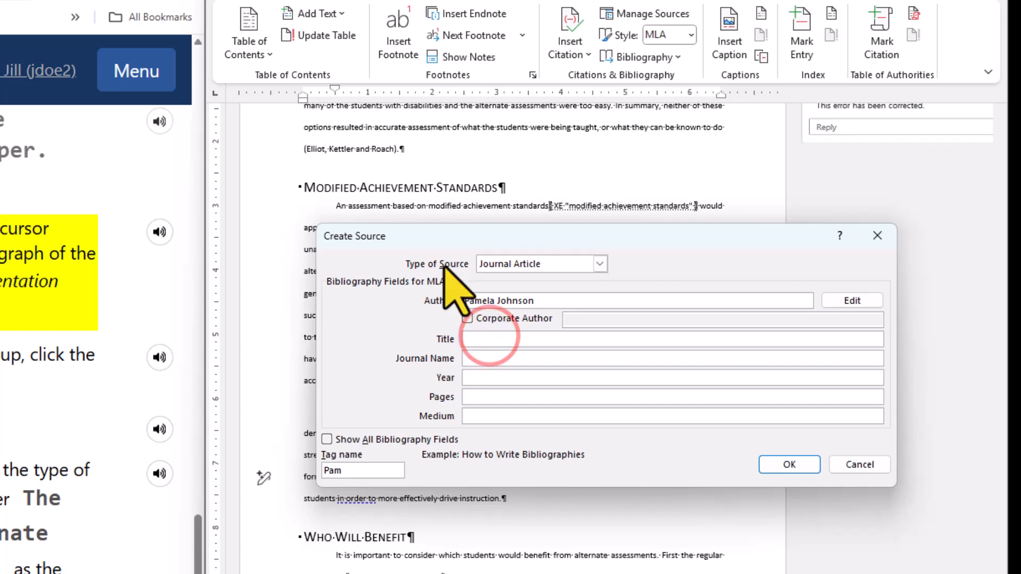
pyautogui.write('T')
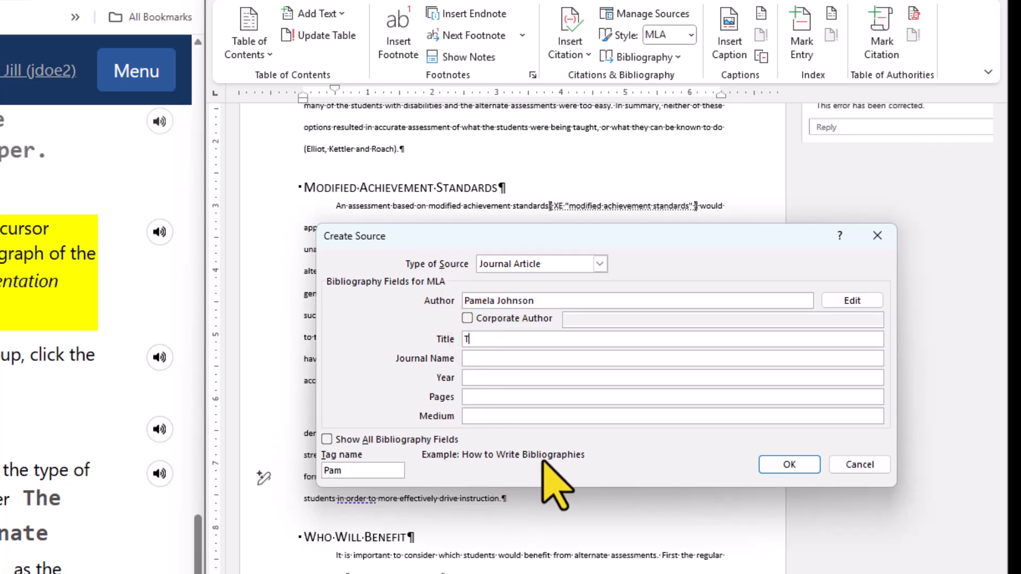
pyautogui.write('he Benefits of Admini')
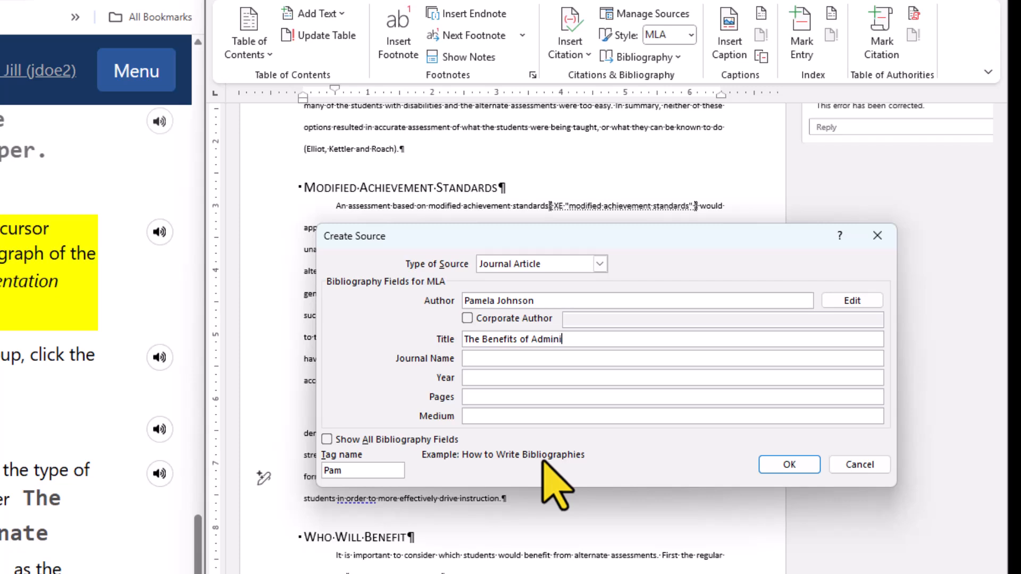
pyautogui.write('stration of Alternate')
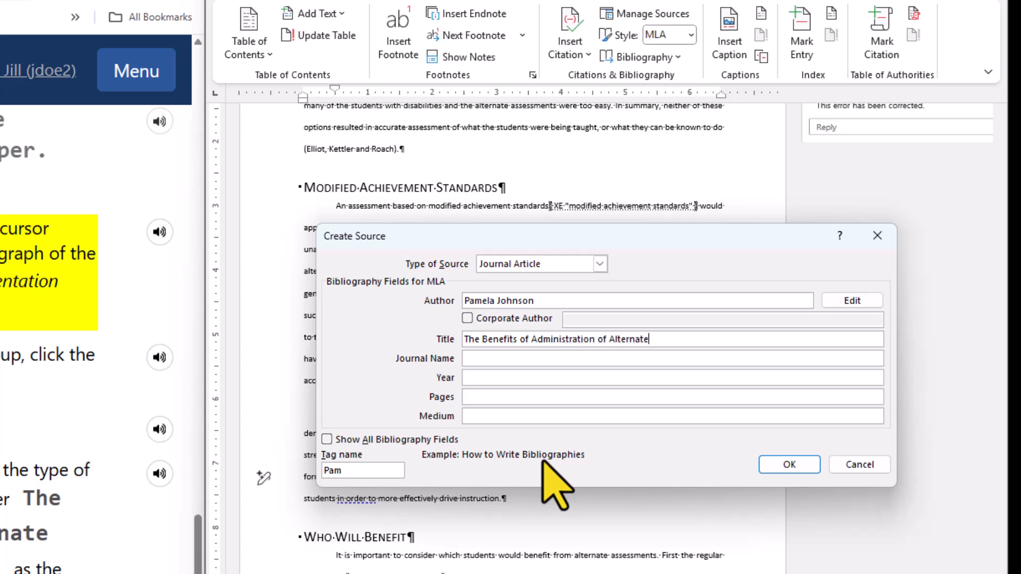
pyautogui.write(' Assessments')
pyautogui.click(494, 355)
pyautogui.write('N')
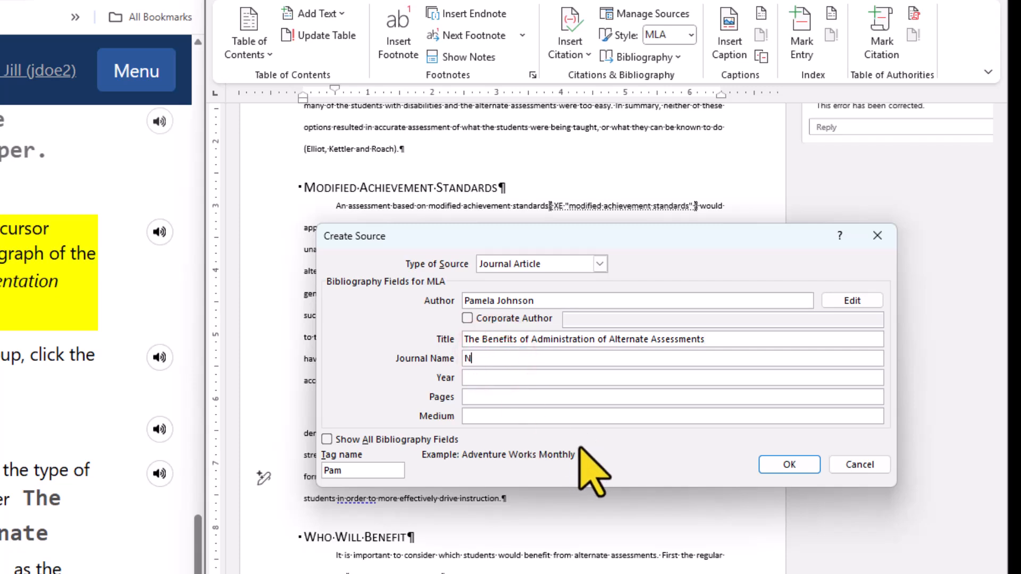
pyautogui.write('ew Horizons')
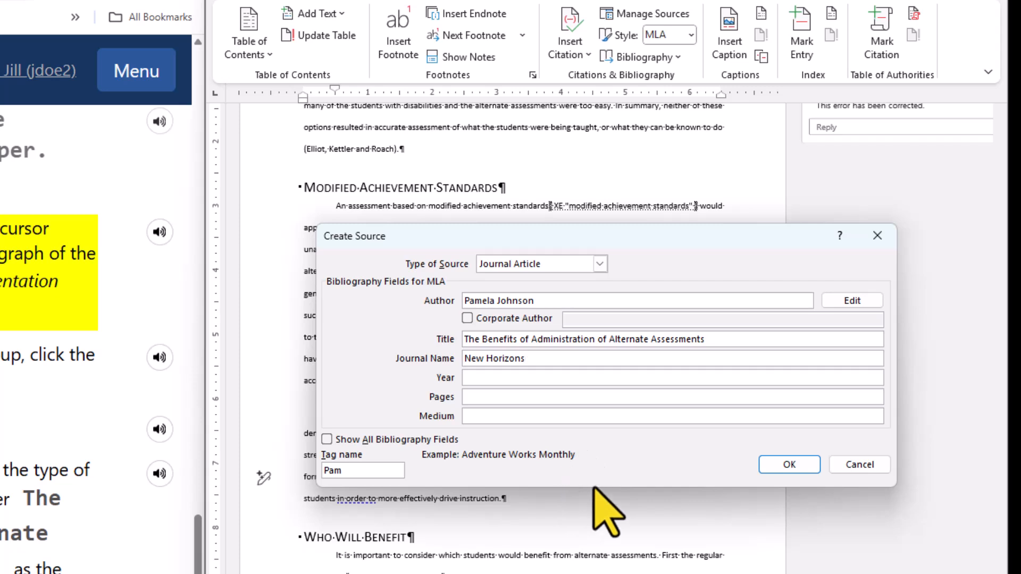
# Set the source's year to 2021 and its pages to 32-33
pyautogui.click(518, 377)
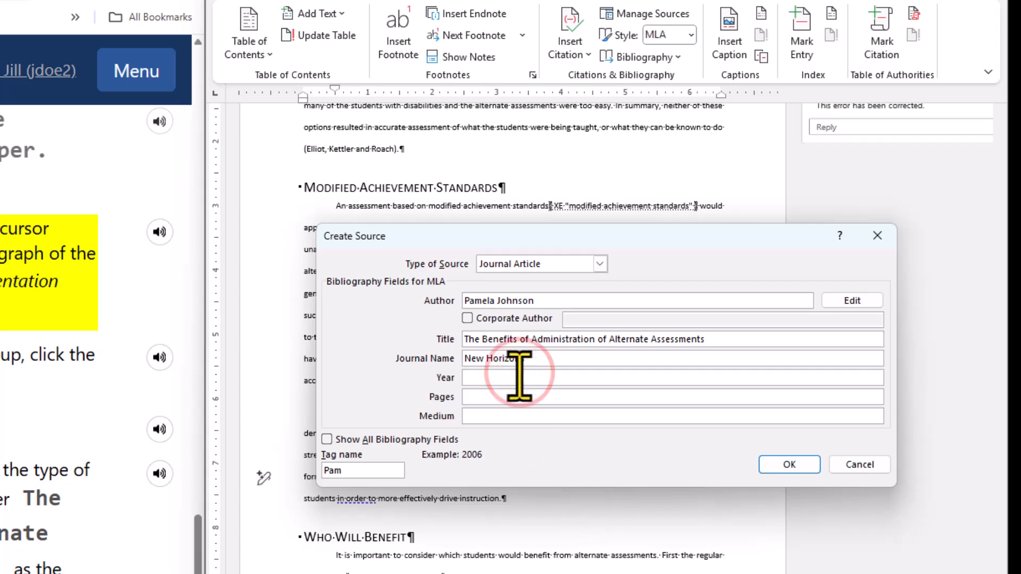
pyautogui.write('2021')
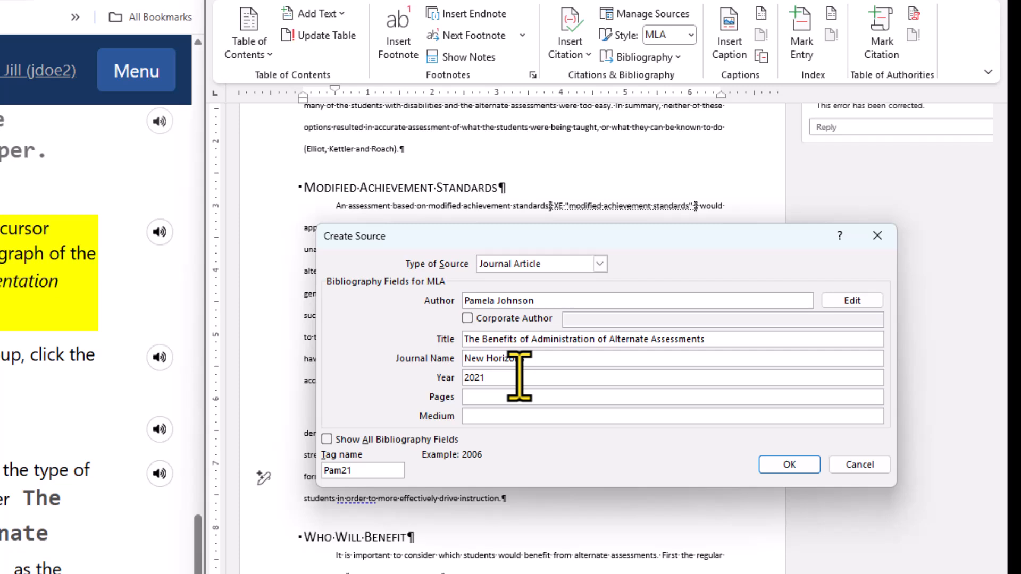
pyautogui.click(489, 396)
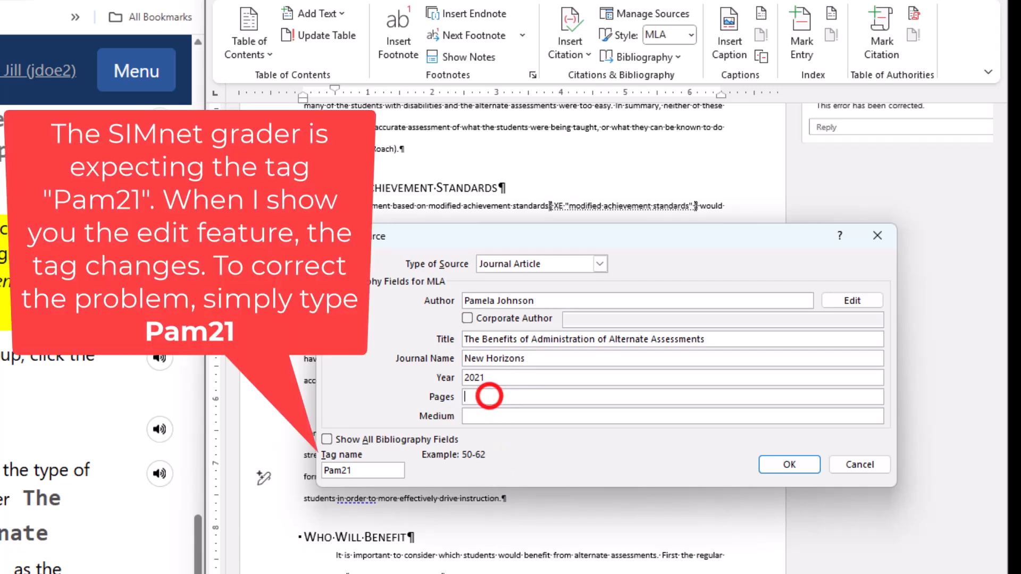
pyautogui.write('32-33')
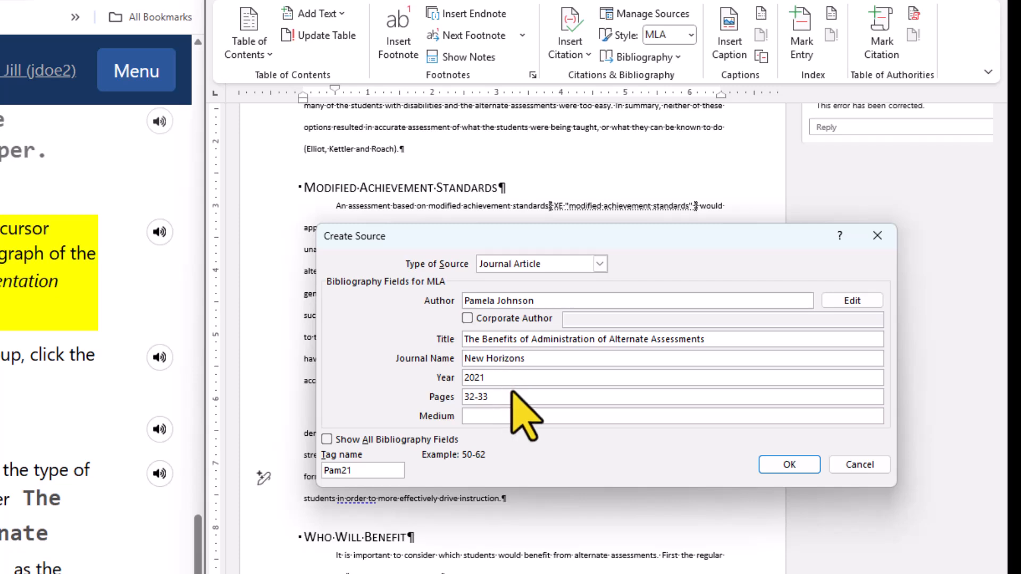
pyautogui.click(511, 391)
pyautogui.click(508, 379)
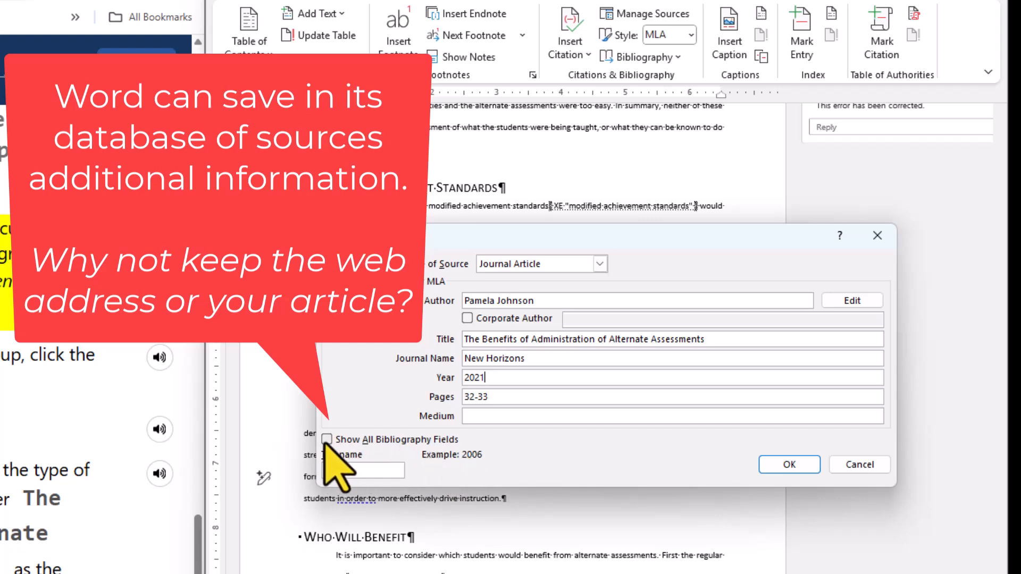
# Examine the additional bibliography fields available for the journal article, then return to the short field list
pyautogui.click(329, 439)
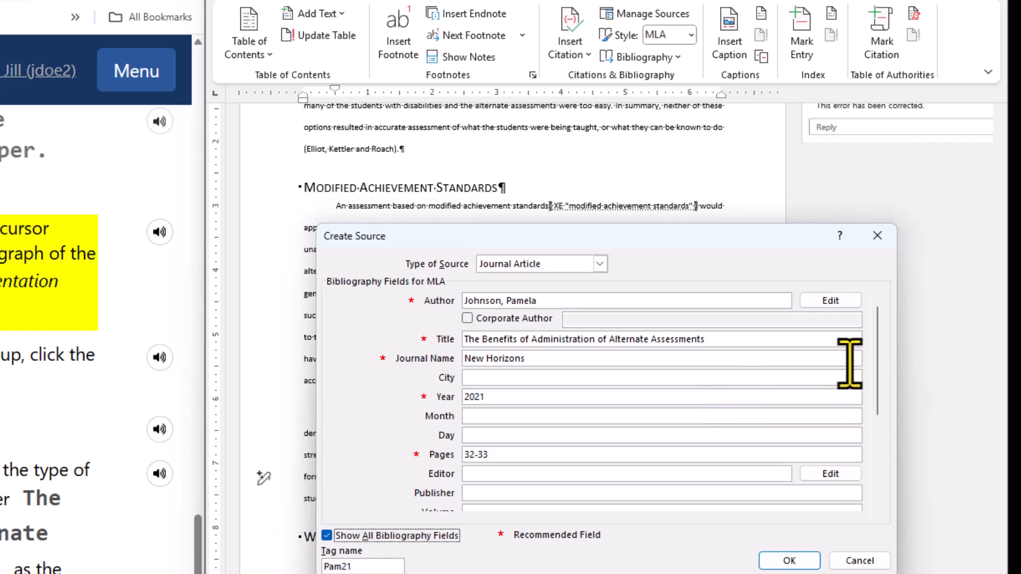
pyautogui.moveTo(876, 368); pyautogui.dragTo(876, 498)
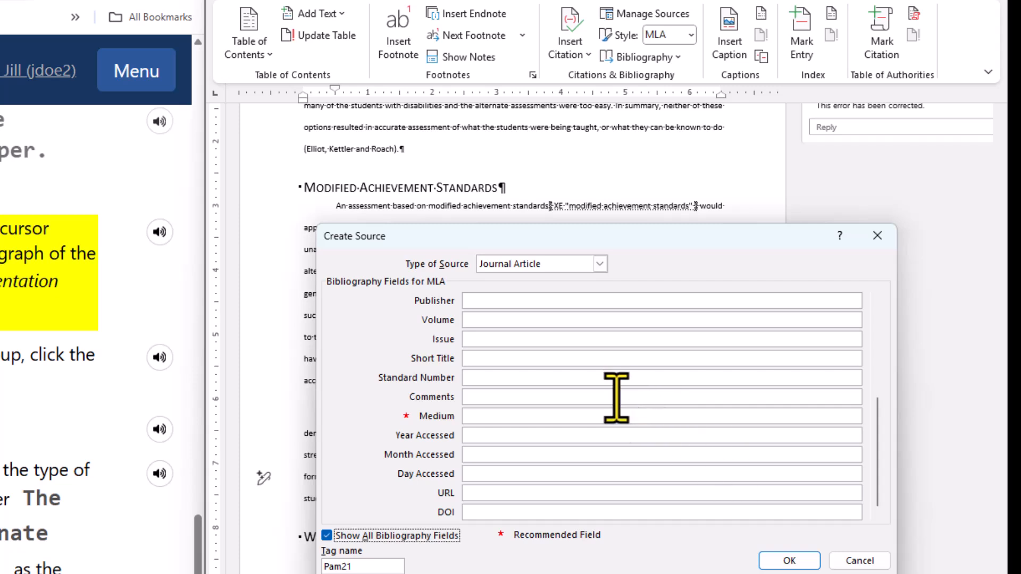
pyautogui.click(326, 536)
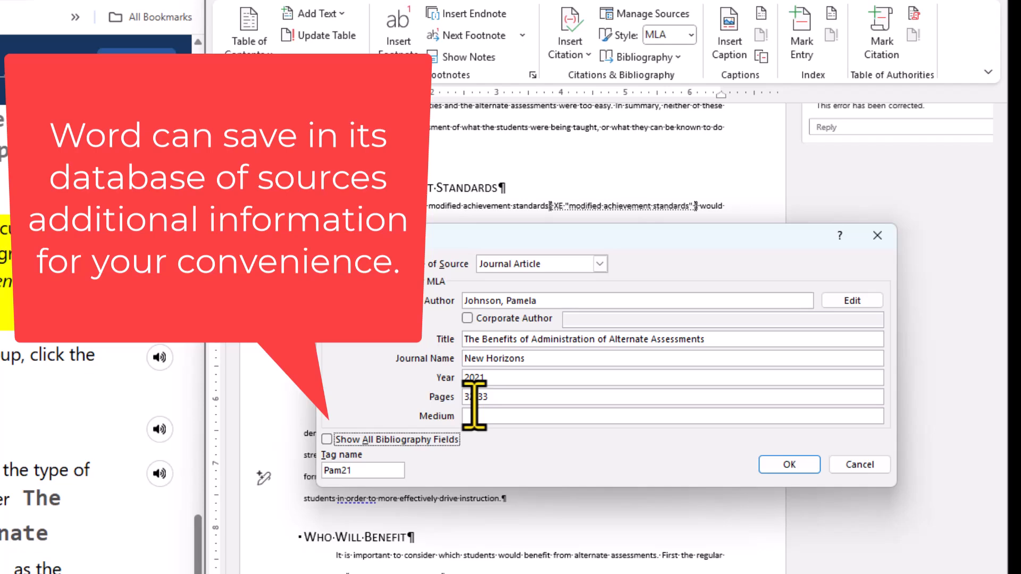
# Create the journal article source with its citation and check the list of available citation sources for it
pyautogui.click(789, 465)
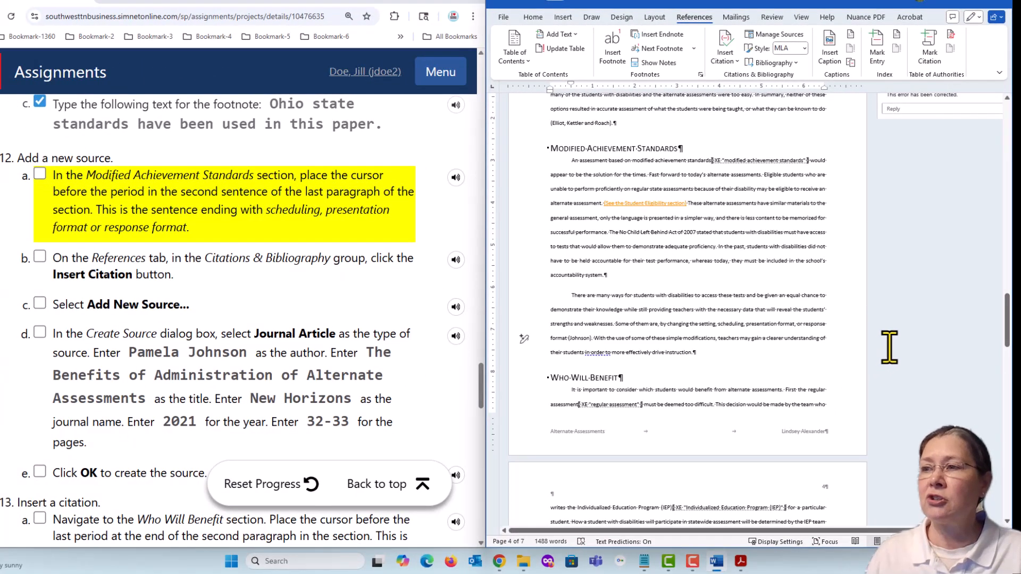
pyautogui.click(734, 60)
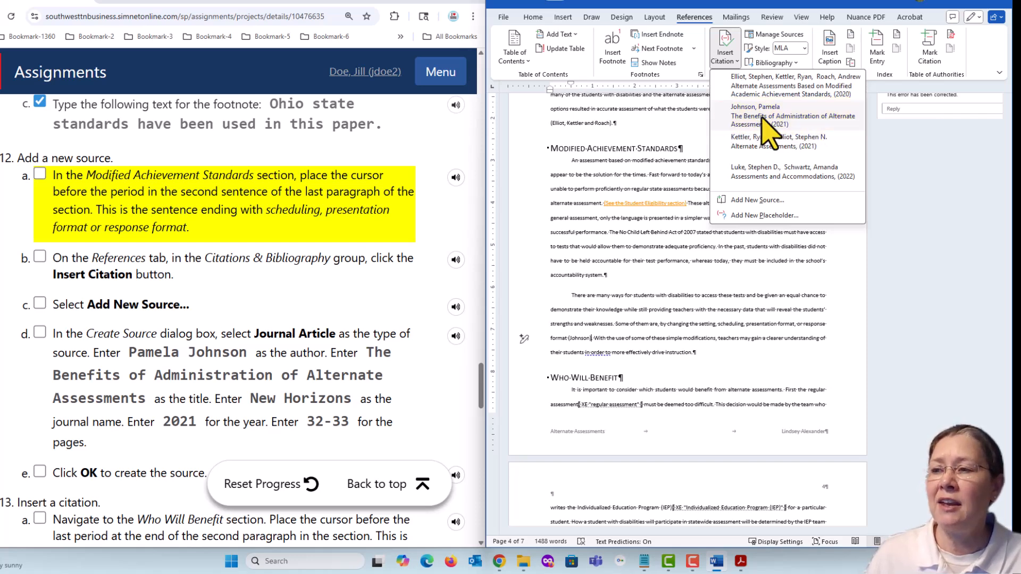
pyautogui.click(833, 1)
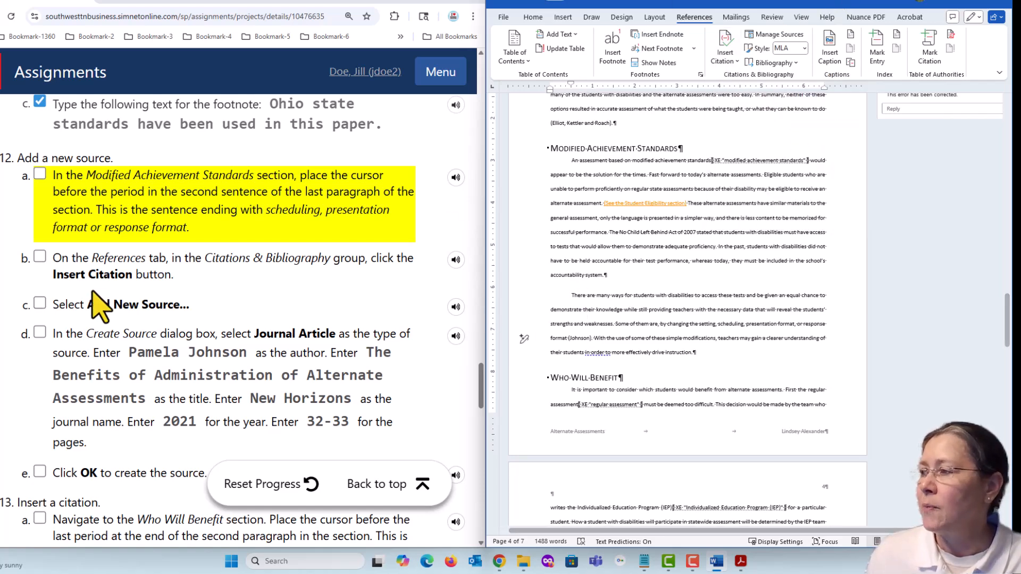
# Mark checklist items 12a through 12e for adding a new source as completed
pyautogui.click(40, 174)
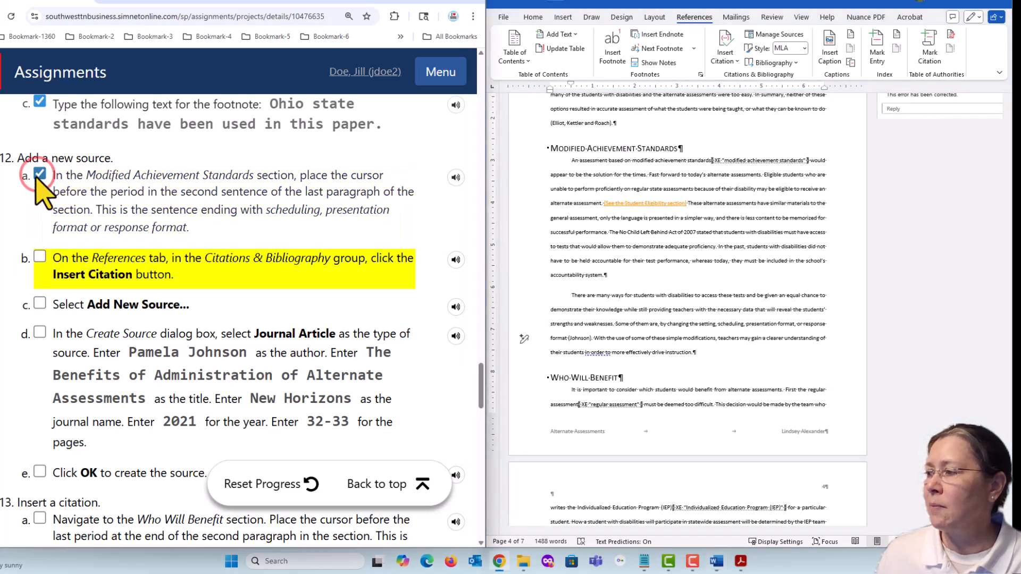
pyautogui.click(39, 256)
pyautogui.click(39, 304)
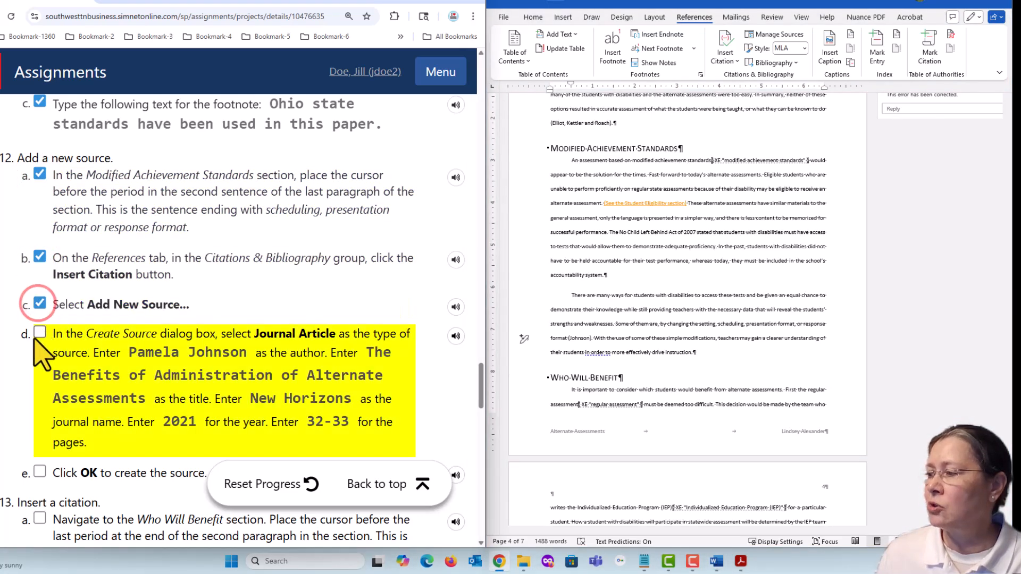
pyautogui.click(39, 333)
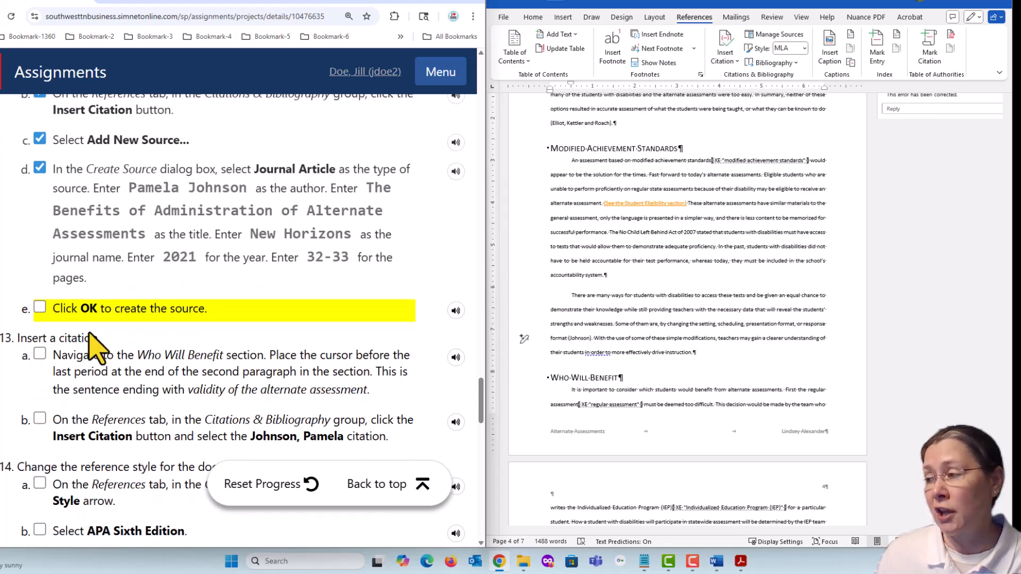
pyautogui.click(38, 307)
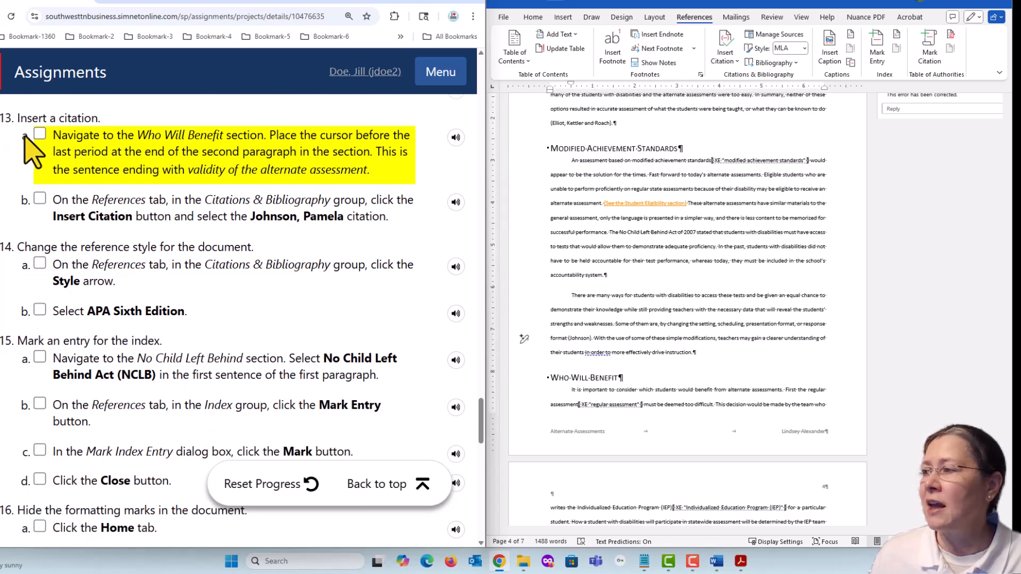
# Insert the citation for "The Benefits of Administration of Alternate Assessments" before the last period of the second paragraph in the Who Will Benefit section
pyautogui.click(830, 6)
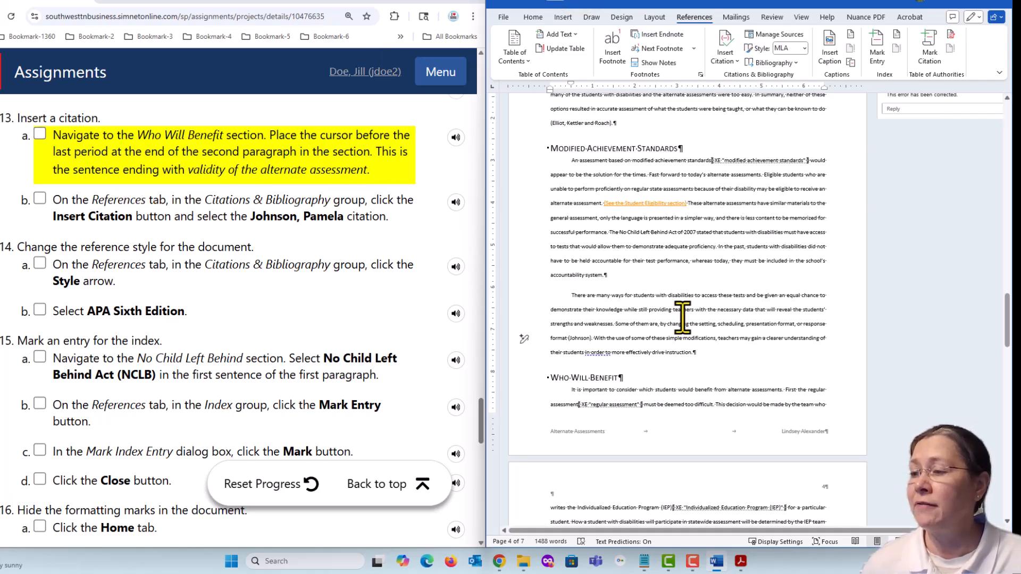
pyautogui.scroll(-5, 666, 330)
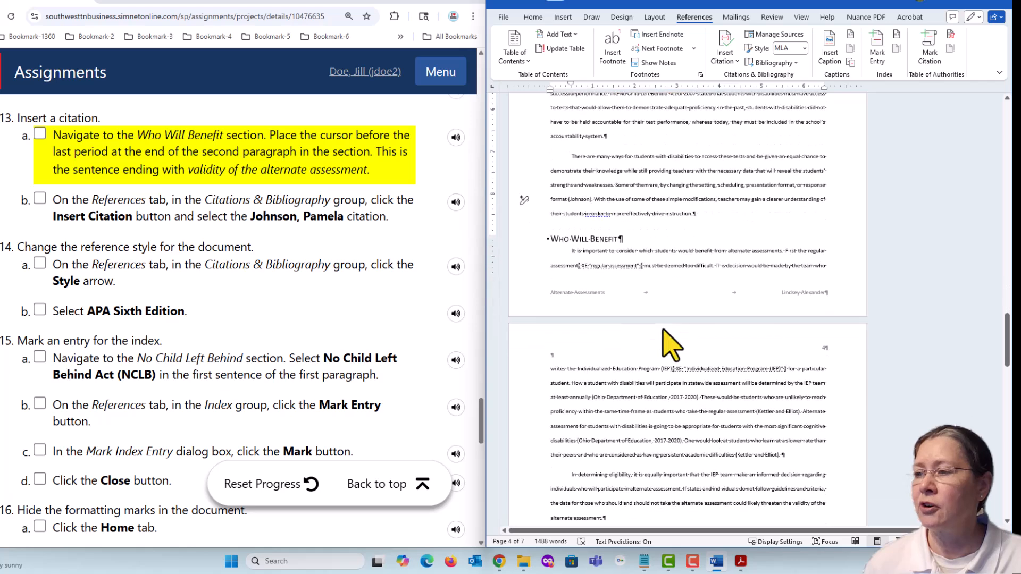
pyautogui.scroll(-3, 669, 344)
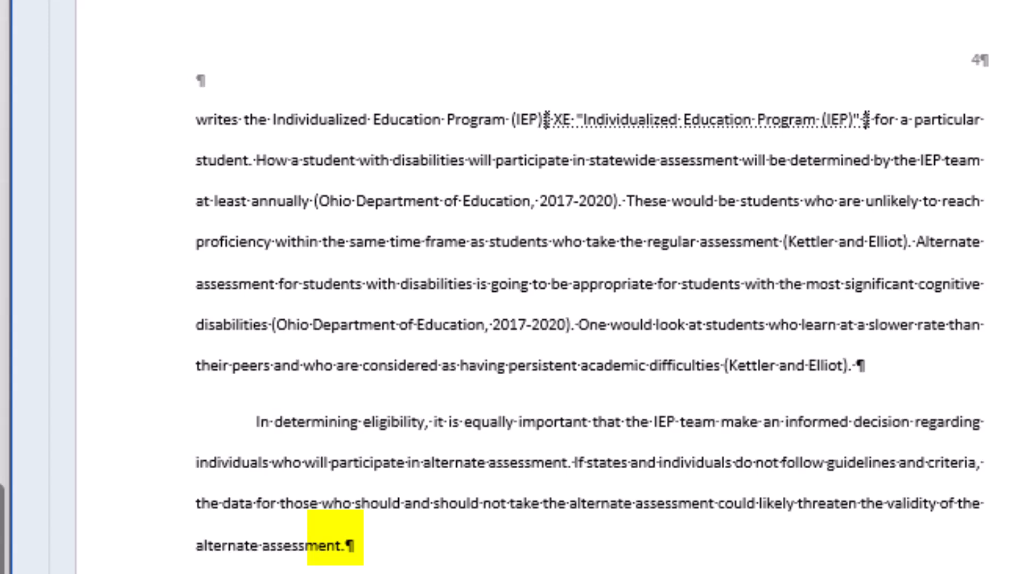
pyautogui.click(337, 538)
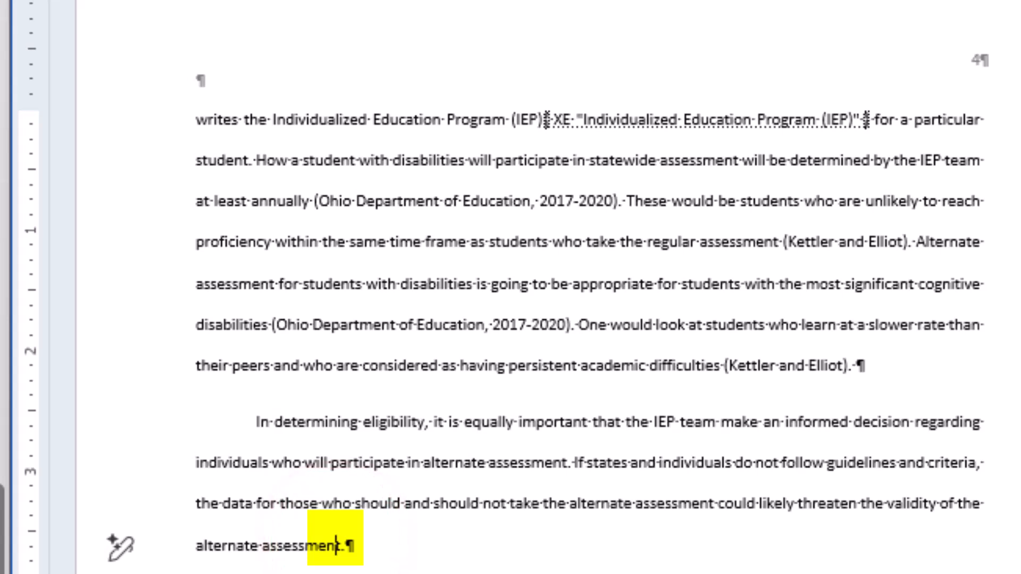
pyautogui.press('Right')
pyautogui.write('.')
pyautogui.keyDown('shift'); pyautogui.click(885, 504); pyautogui.keyUp('shift')
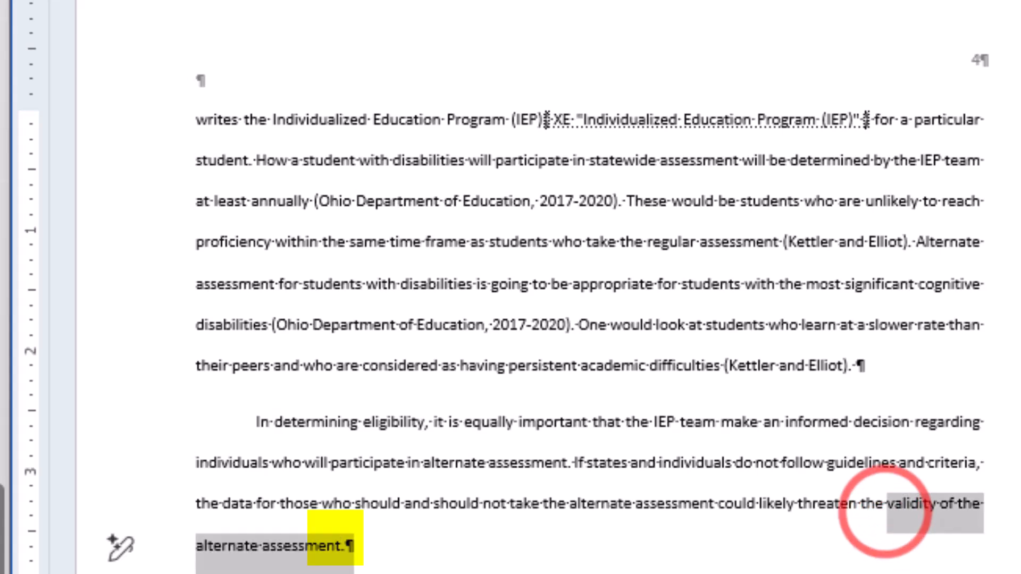
pyautogui.click(351, 547)
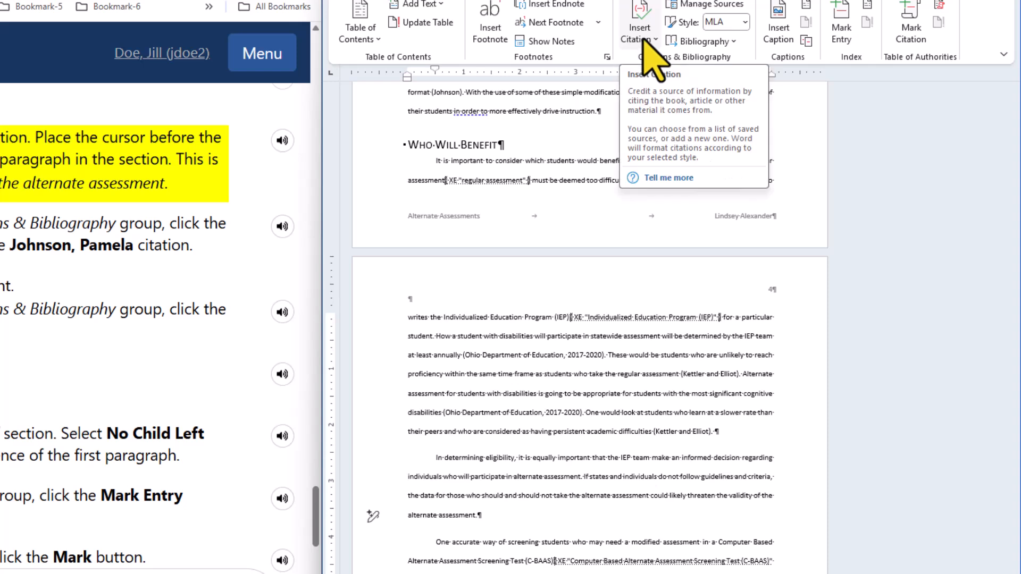
pyautogui.click(644, 40)
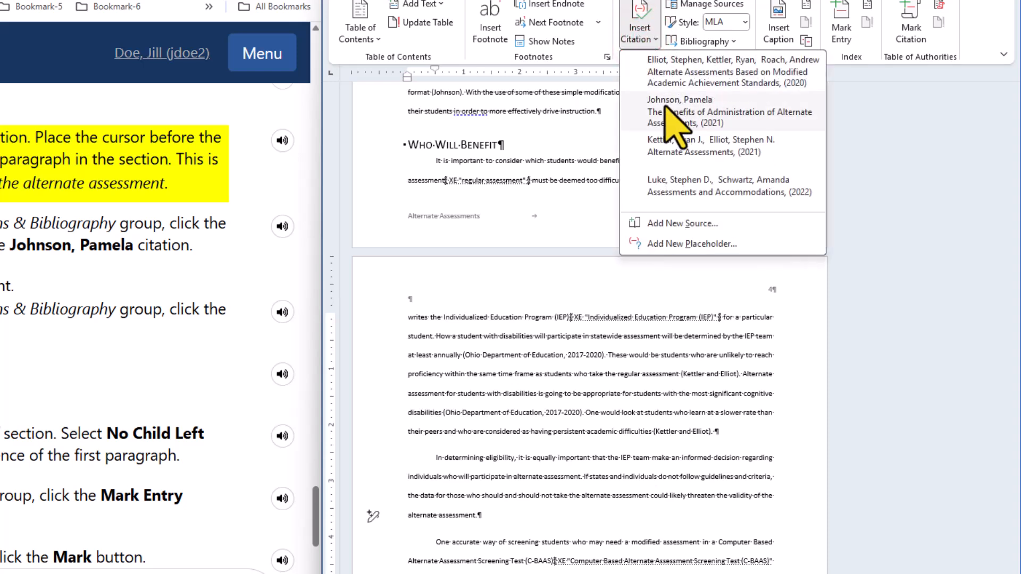
pyautogui.click(698, 110)
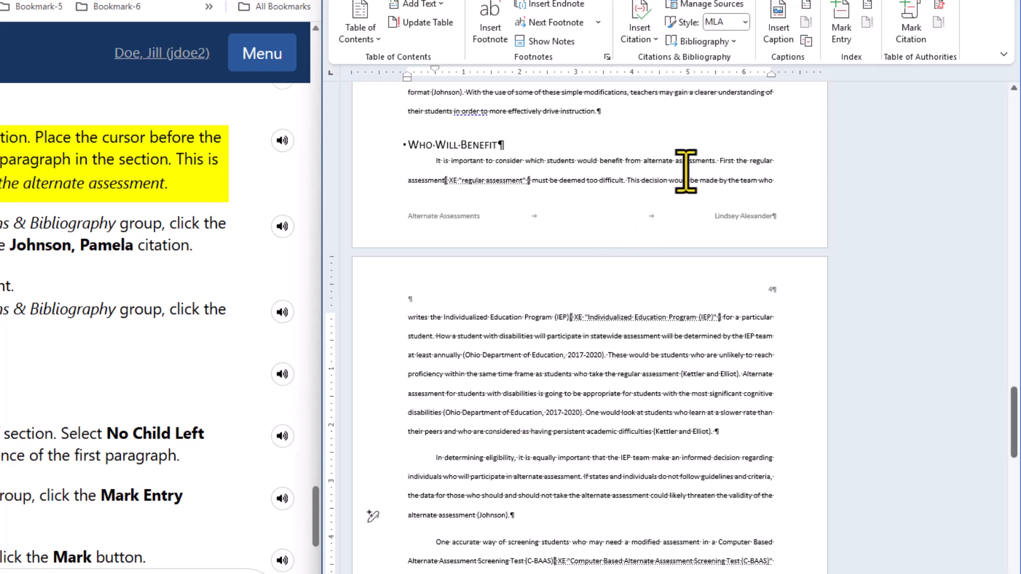
# Try the APA Sixth Edition citation style on the document and switch back to MLA Seventh Edition
pyautogui.click(745, 22)
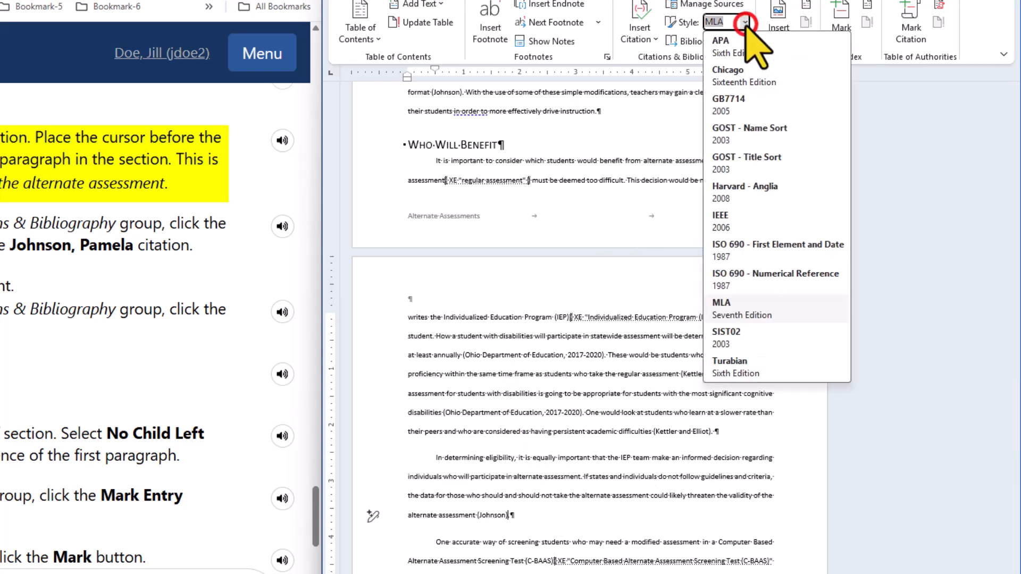
pyautogui.click(740, 53)
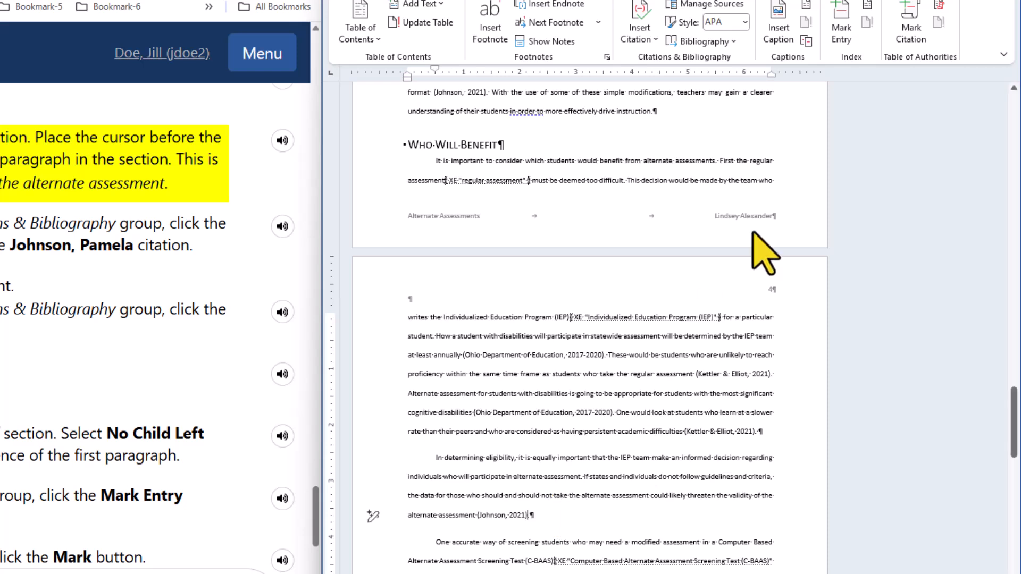
pyautogui.click(743, 21)
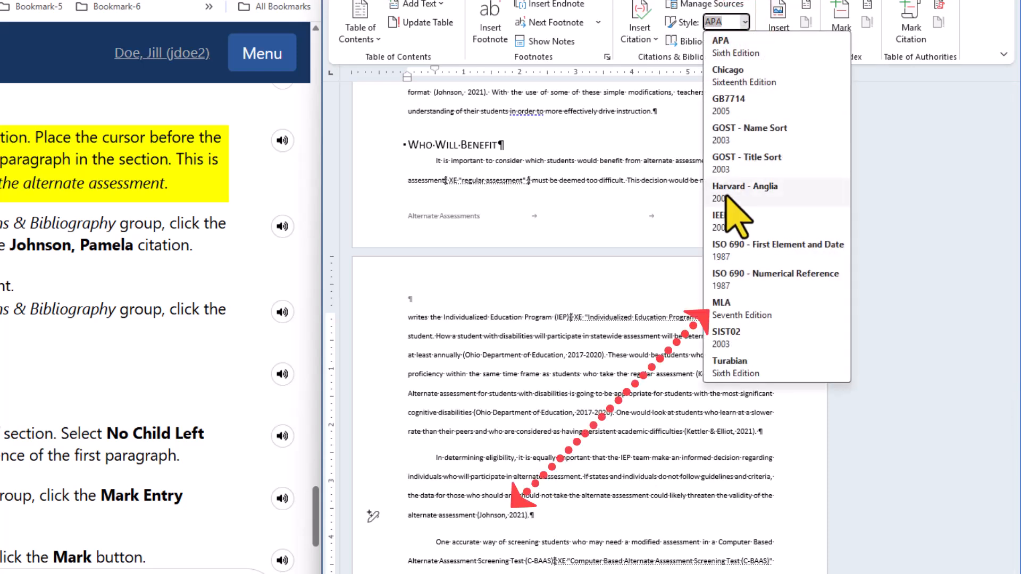
pyautogui.click(735, 312)
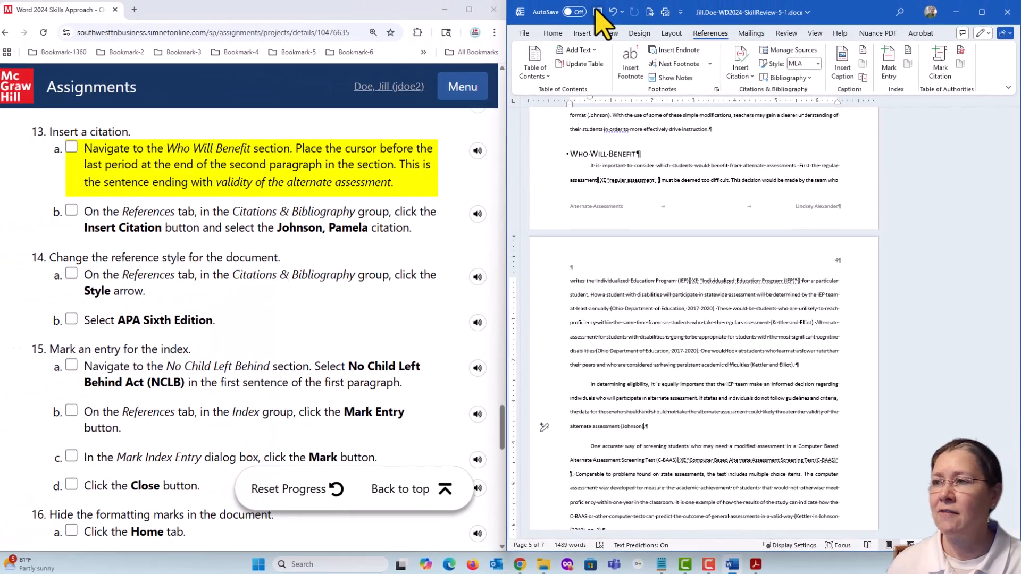
# Save the document and mark checklist items 13a and 13b for inserting a citation as completed
pyautogui.click(601, 14)
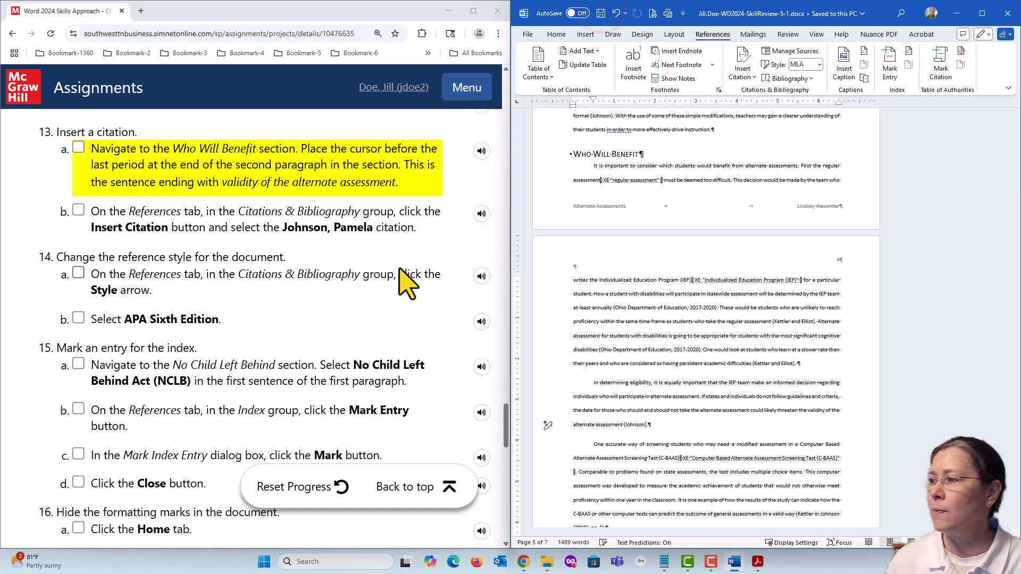
pyautogui.click(79, 149)
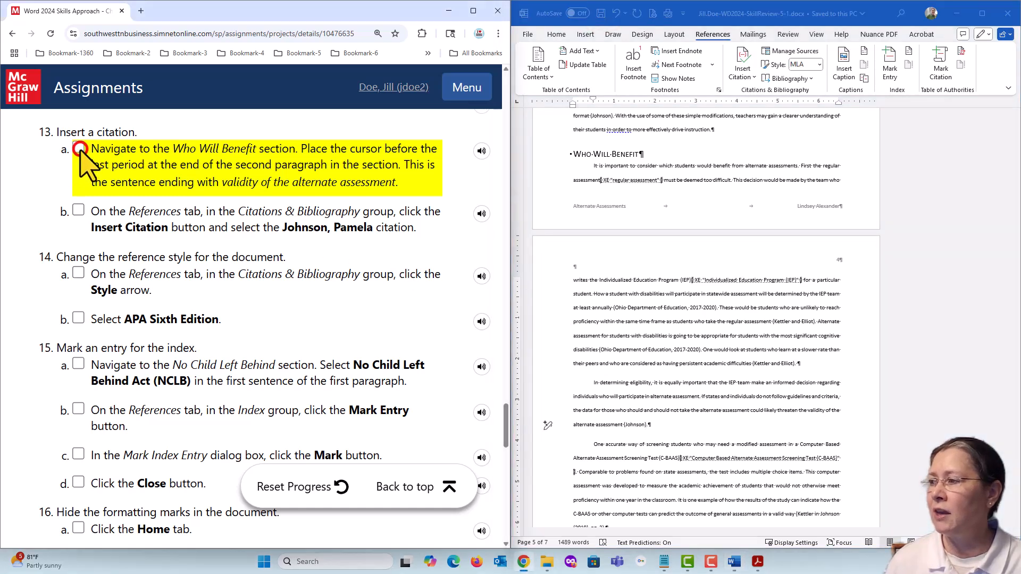
pyautogui.click(78, 209)
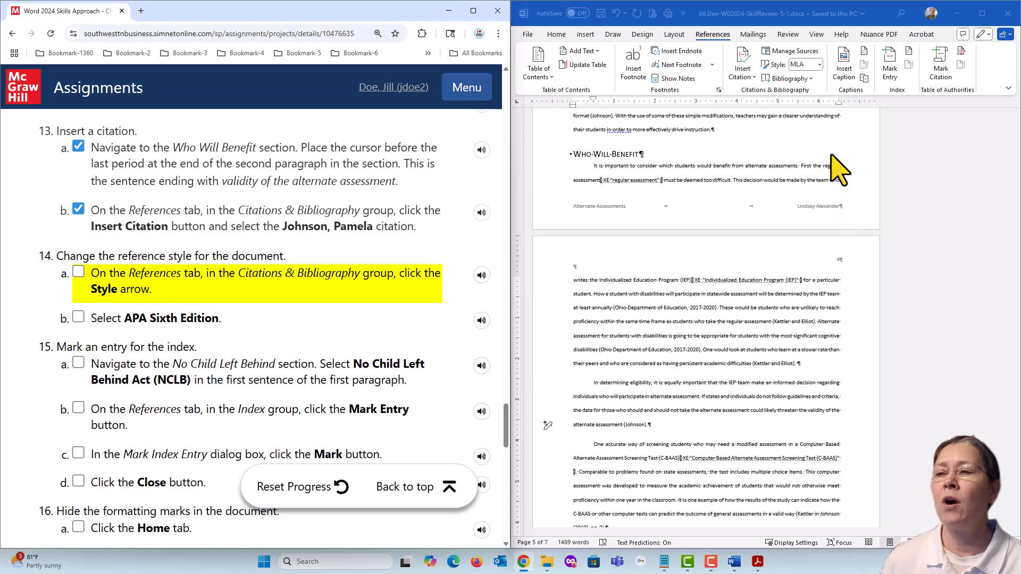
# Change the document's citation and reference style to APA Sixth Edition
pyautogui.click(743, 74)
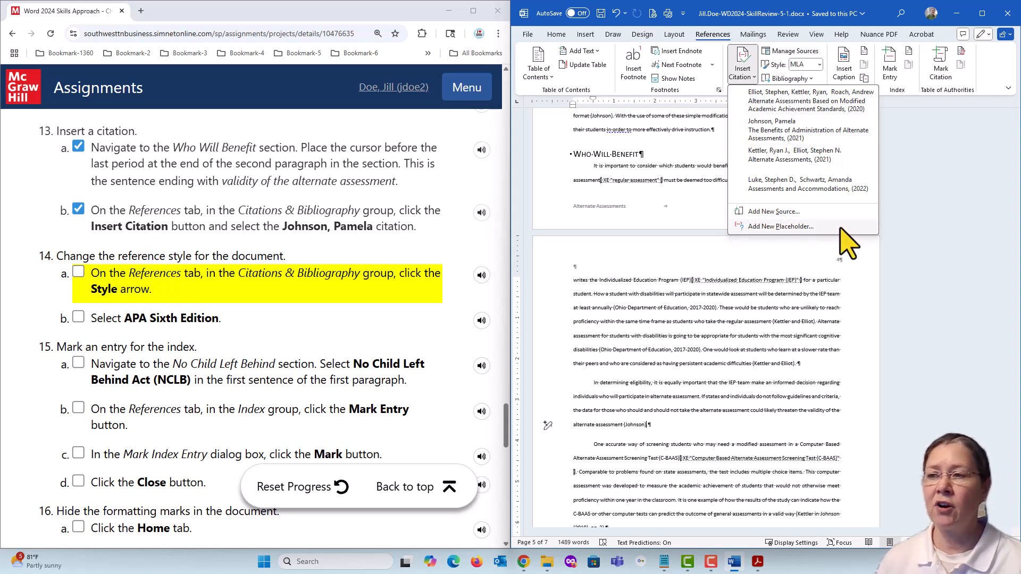
pyautogui.click(943, 327)
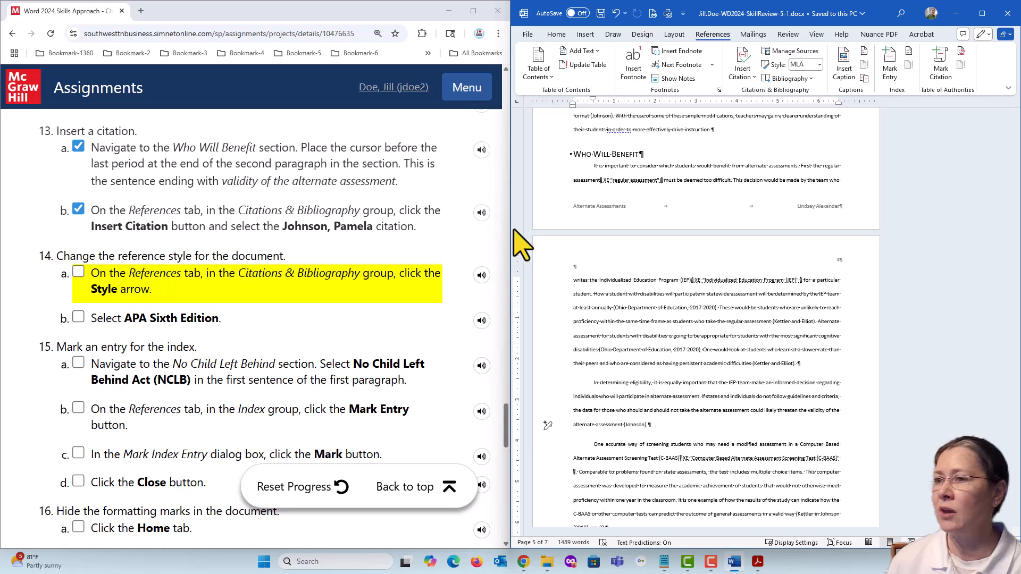
pyautogui.click(819, 64)
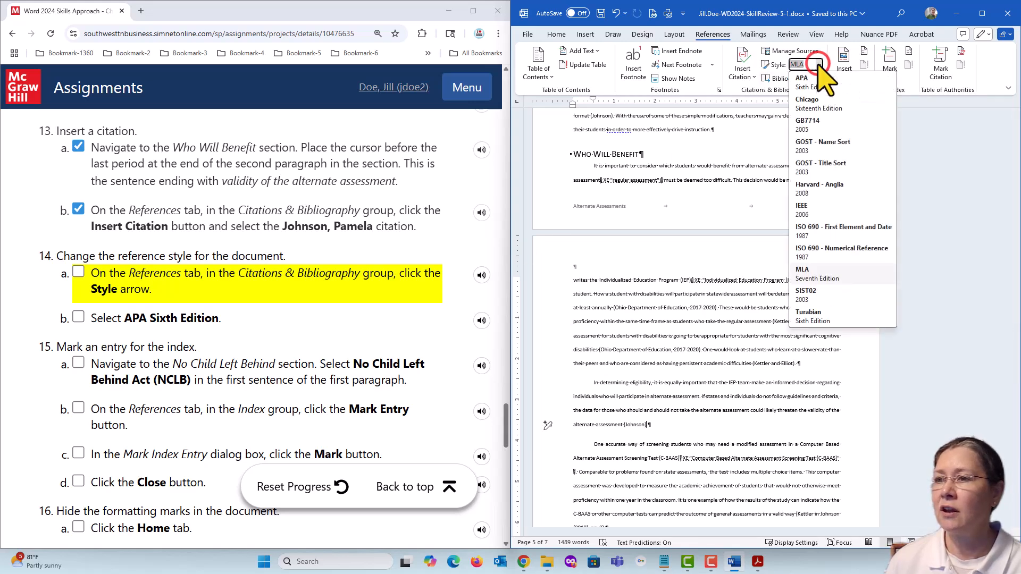
pyautogui.click(806, 82)
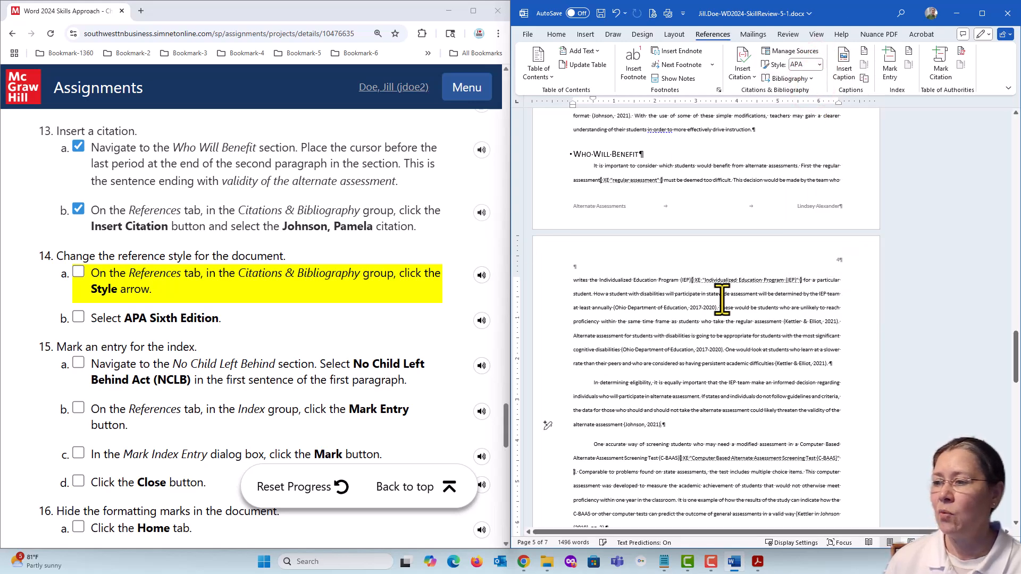
# Mark checklist items 14a and 14b for the reference style as completed and save the document
pyautogui.click(78, 272)
pyautogui.click(78, 317)
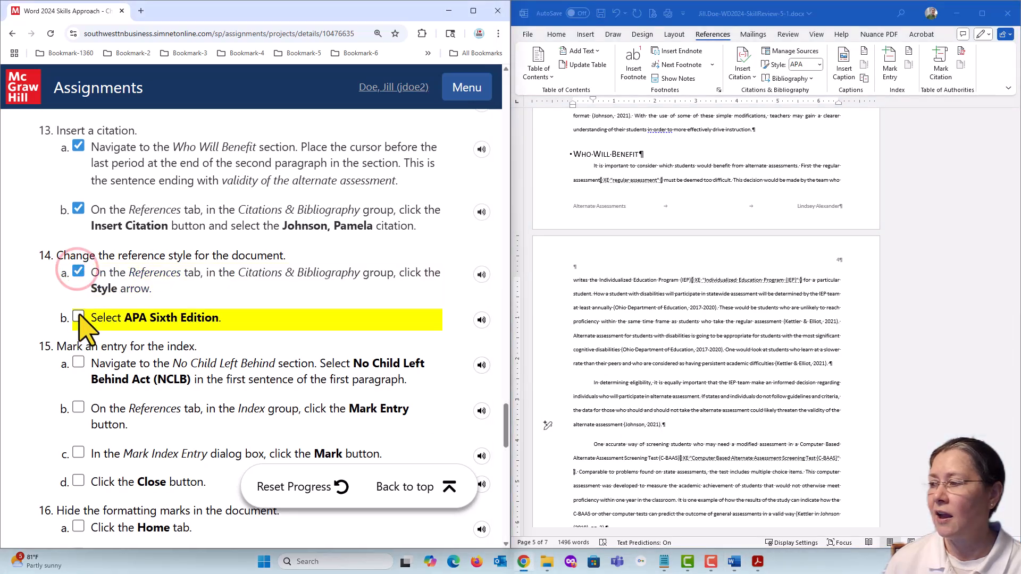
pyautogui.click(603, 12)
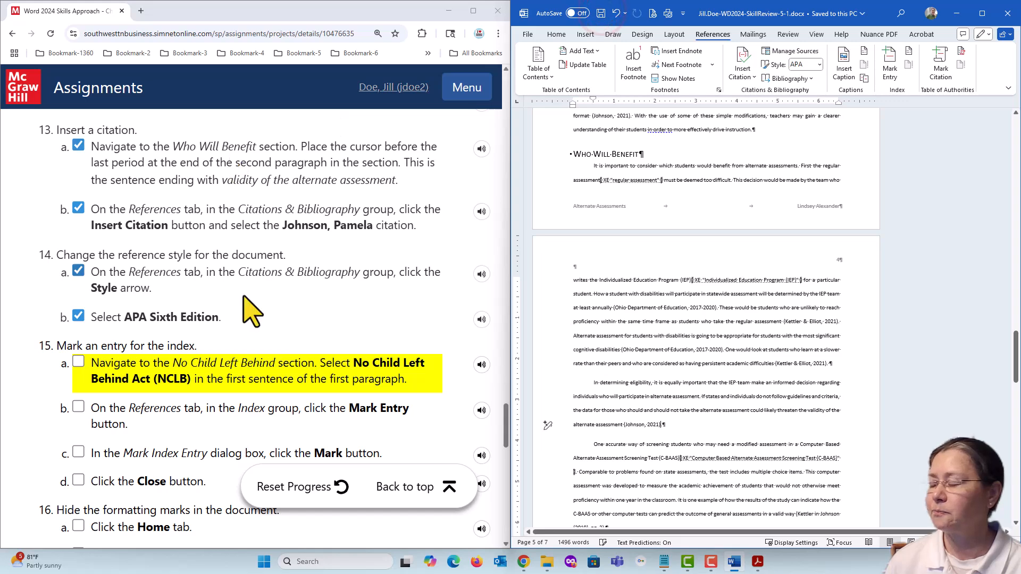
# Go to the No Child Left Behind section through the document's heading navigation, clear the old search and close the navigation
pyautogui.scroll(-3, 255, 302)
pyautogui.scroll(-1, 259, 313)
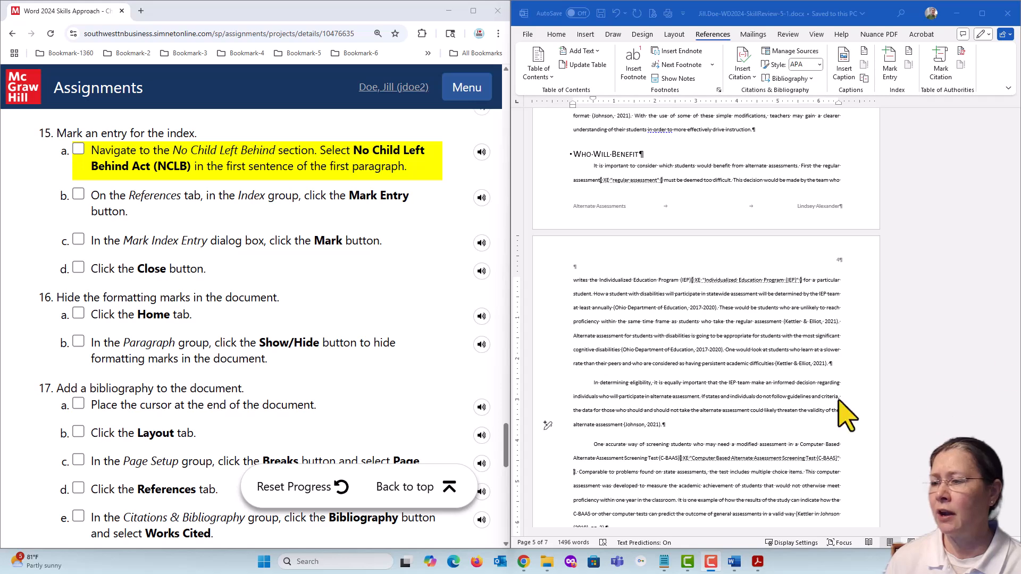
pyautogui.scroll(-6, 710, 396)
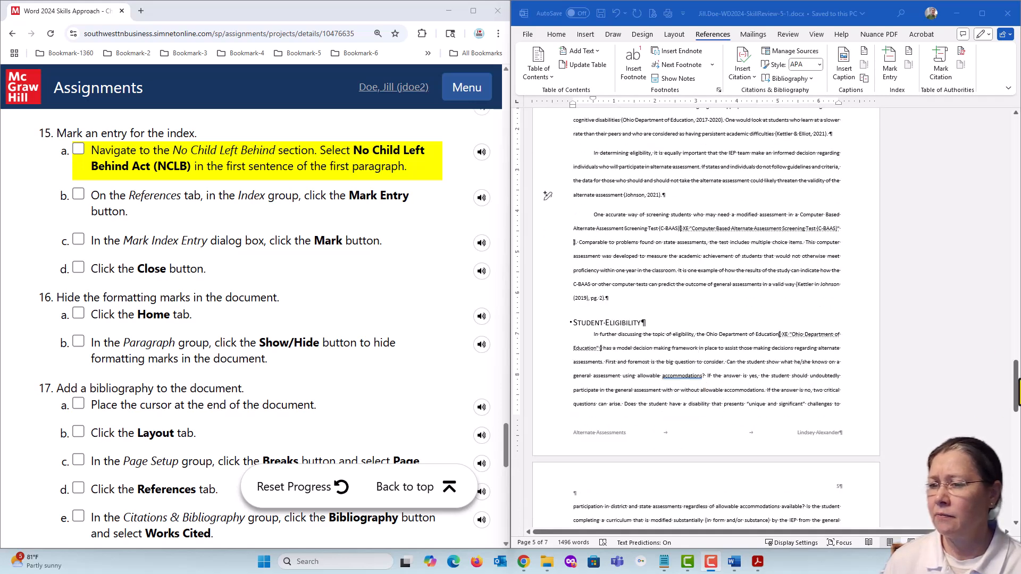
pyautogui.moveTo(1017, 378); pyautogui.dragTo(1017, 400)
pyautogui.hotkey('ctrl', 'f')
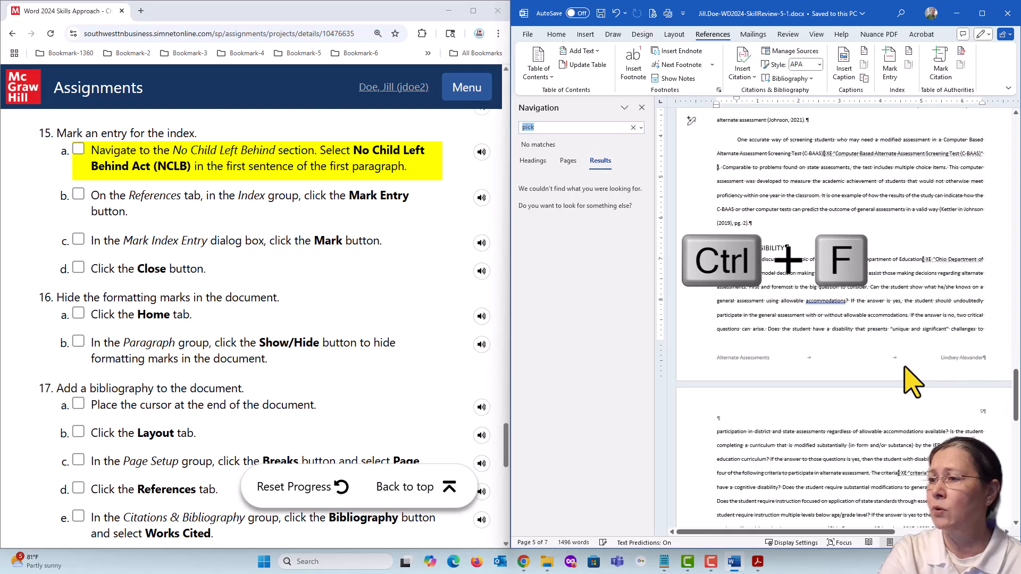
pyautogui.click(533, 160)
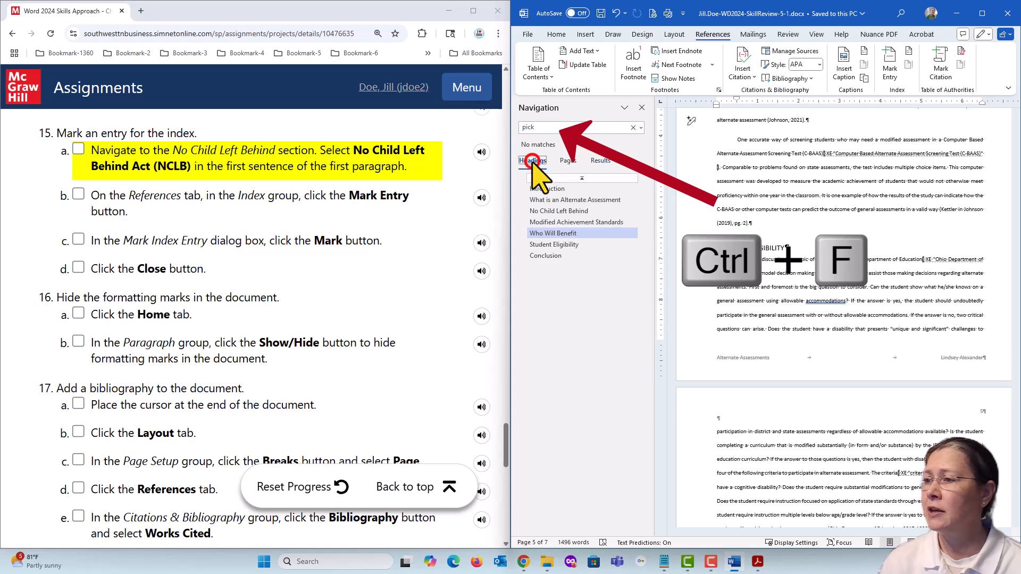
pyautogui.click(543, 211)
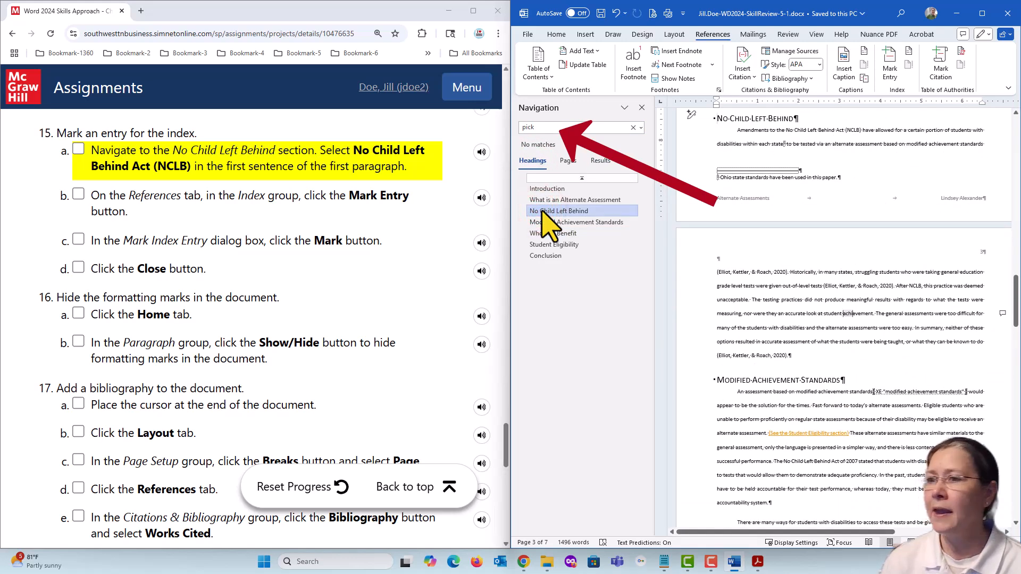
pyautogui.click(642, 107)
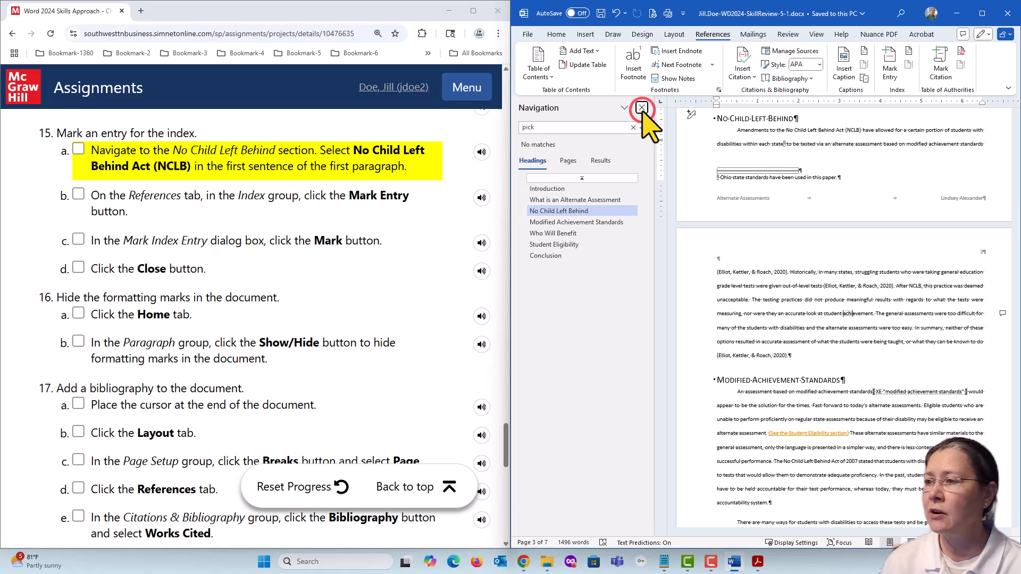
pyautogui.click(633, 128)
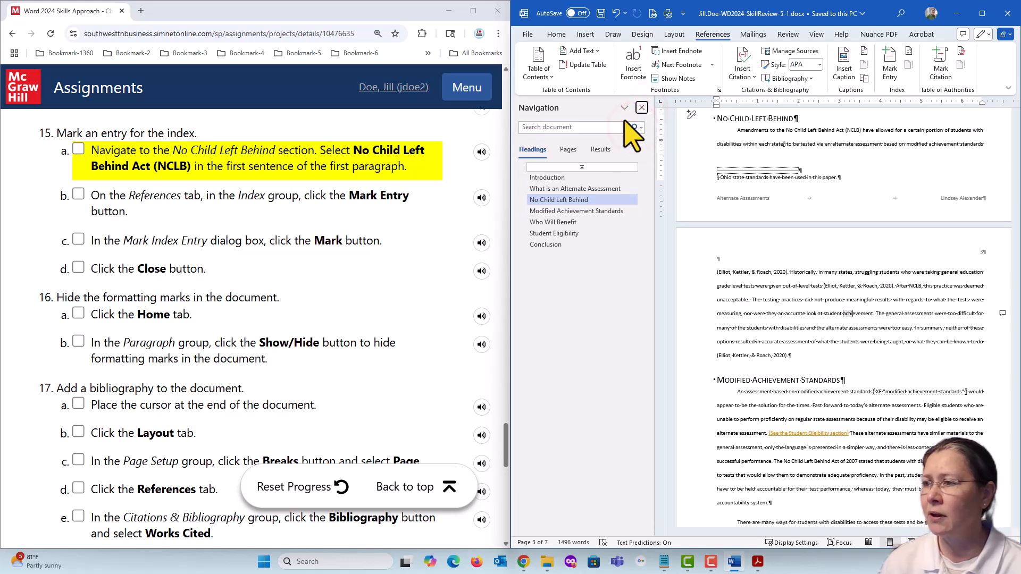
pyautogui.click(642, 107)
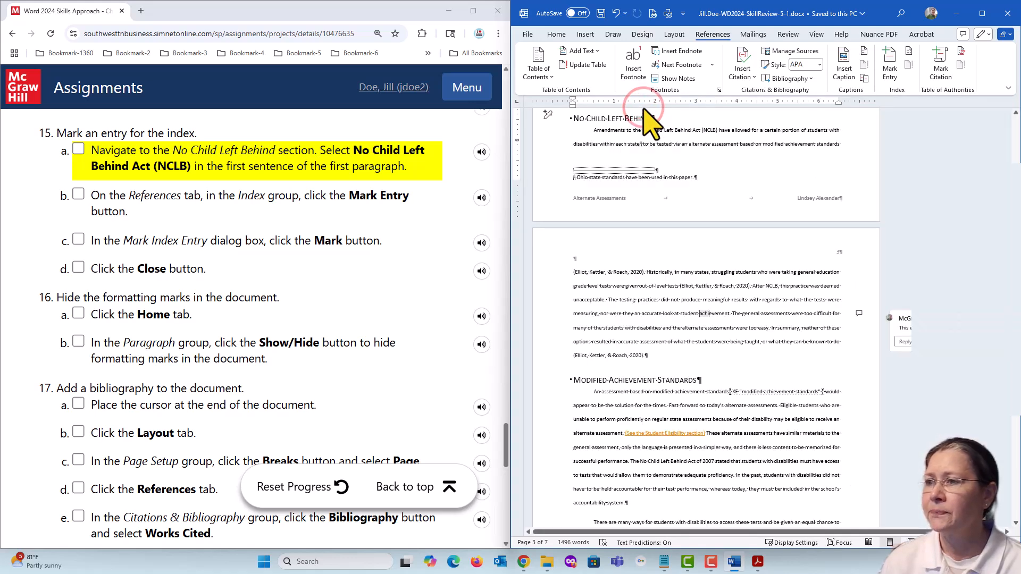
# Try selecting the phrase No Child Left Behind Act (NCLB) in the section's first sentence, both forwards and backwards
pyautogui.moveTo(642, 130); pyautogui.dragTo(721, 137)
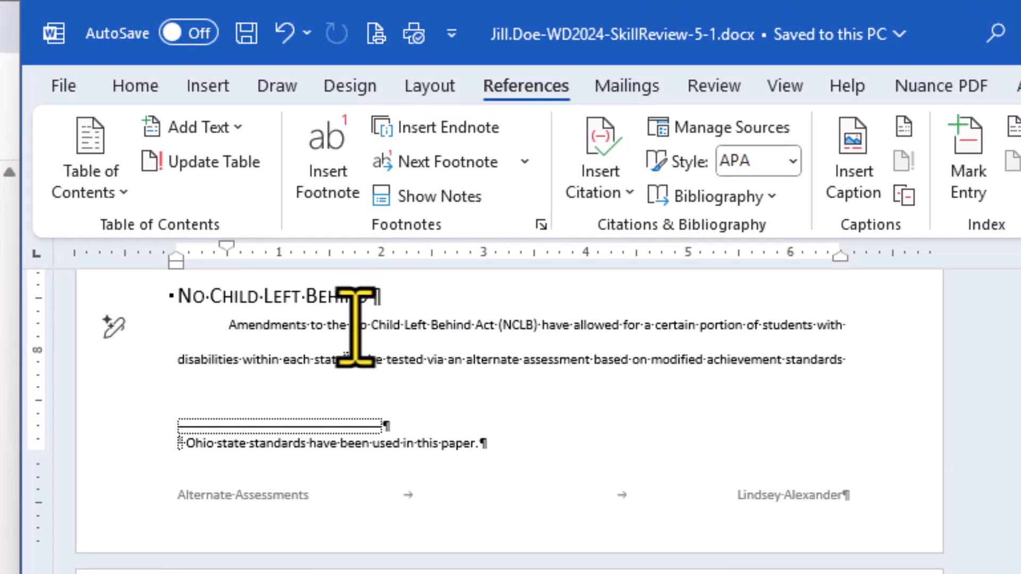
pyautogui.moveTo(351, 325); pyautogui.dragTo(534, 325)
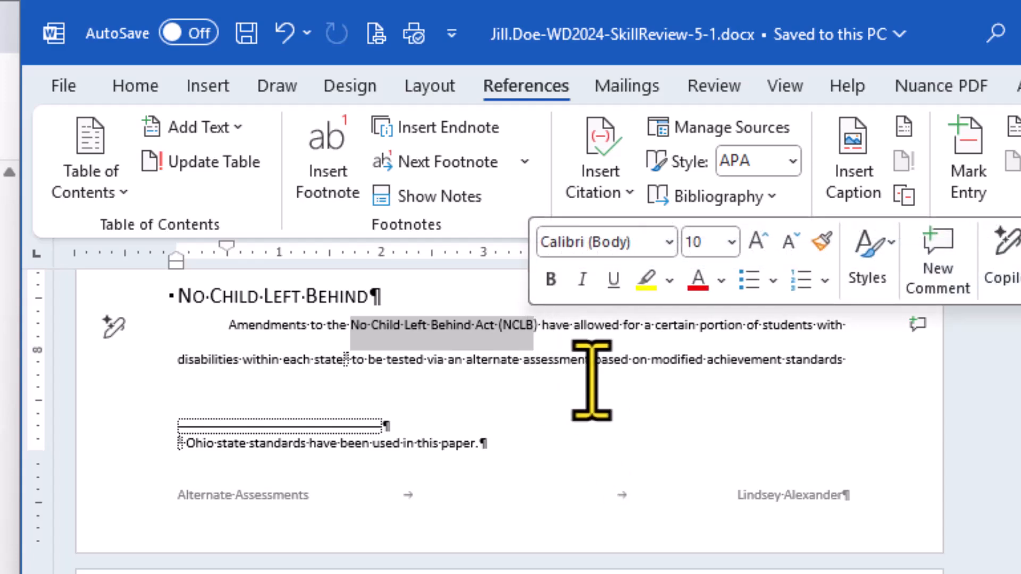
pyautogui.click(525, 361)
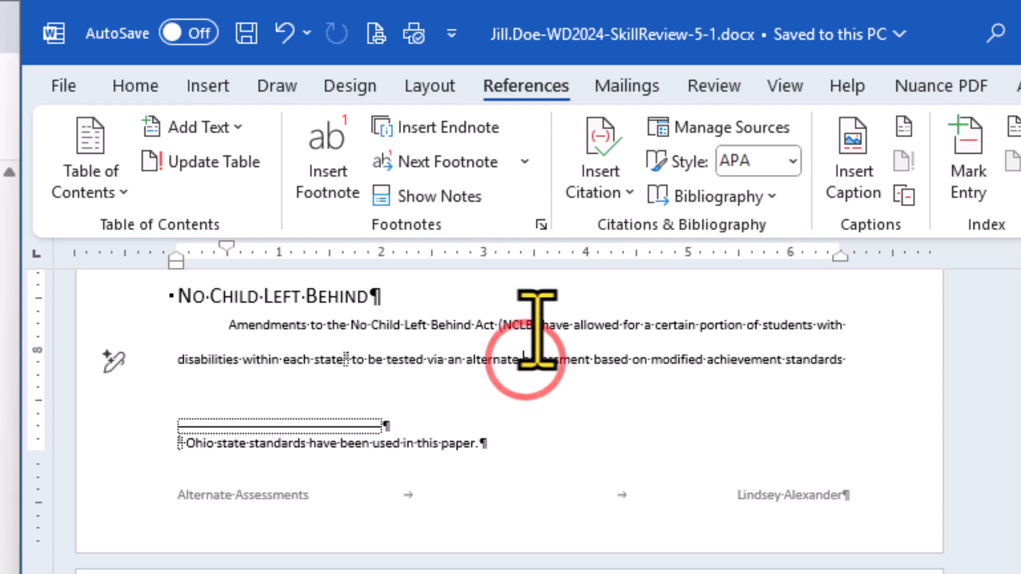
pyautogui.moveTo(540, 327); pyautogui.dragTo(361, 327)
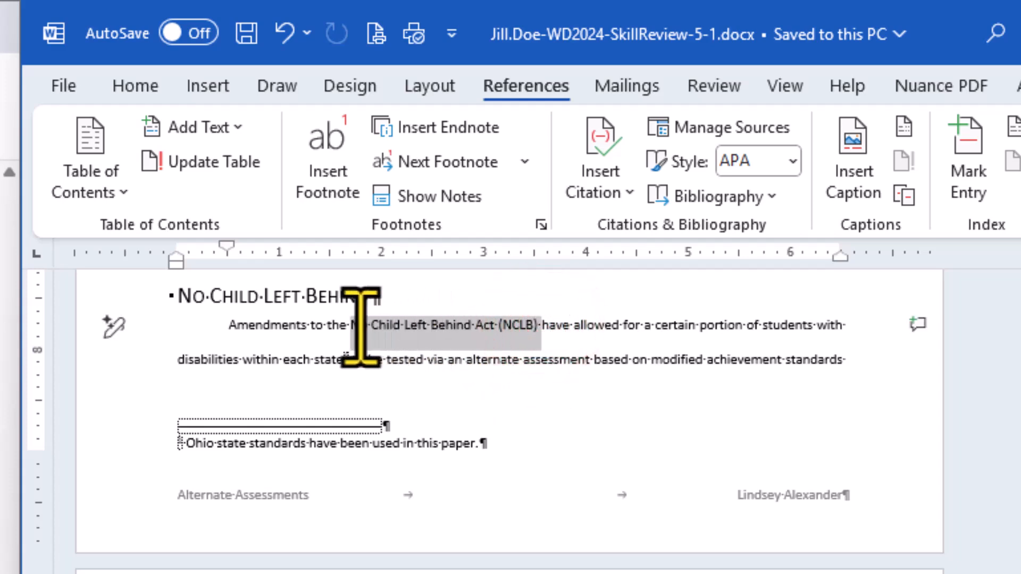
pyautogui.click(534, 329)
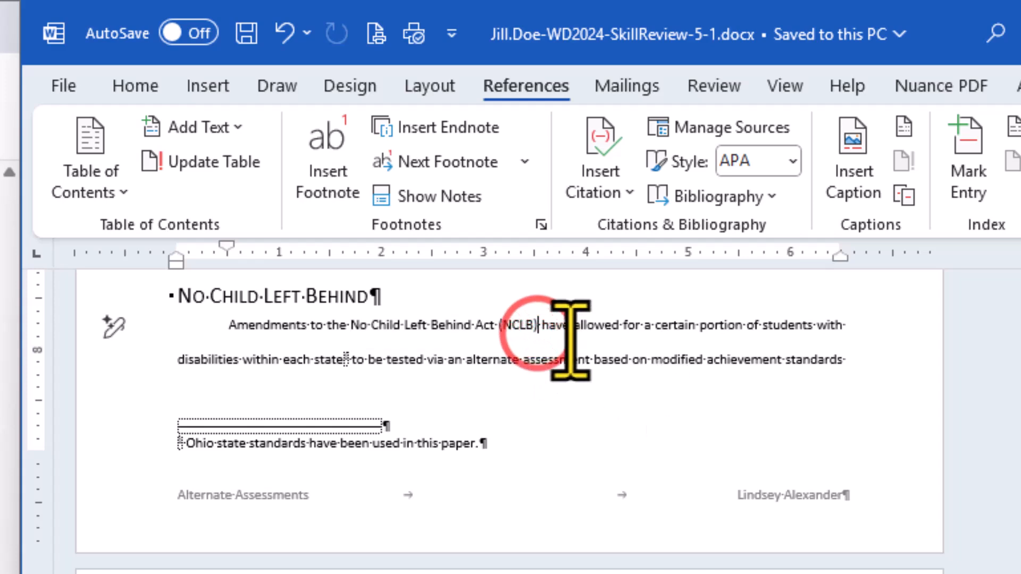
pyautogui.moveTo(534, 325); pyautogui.dragTo(358, 325)
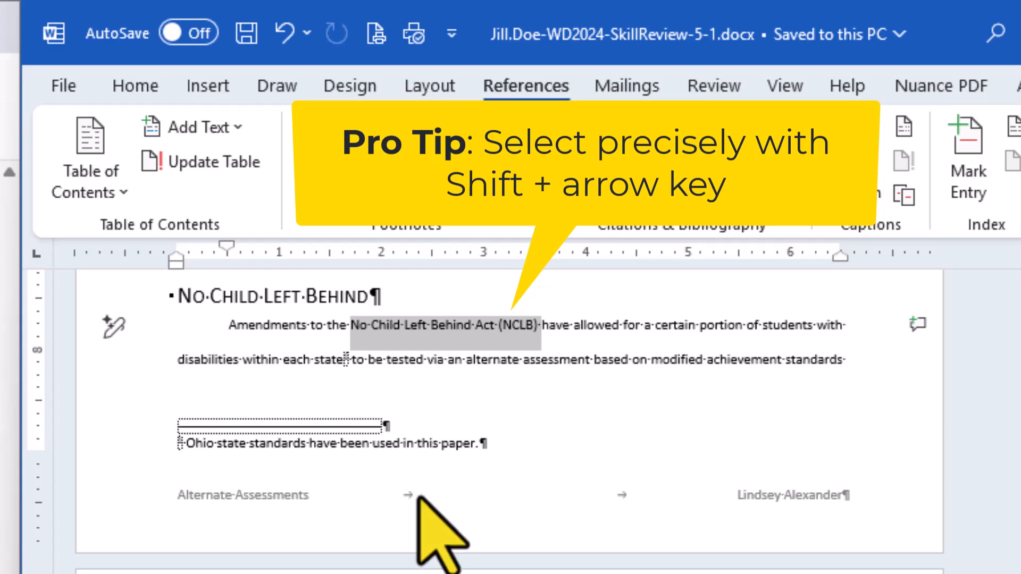
pyautogui.click(354, 330)
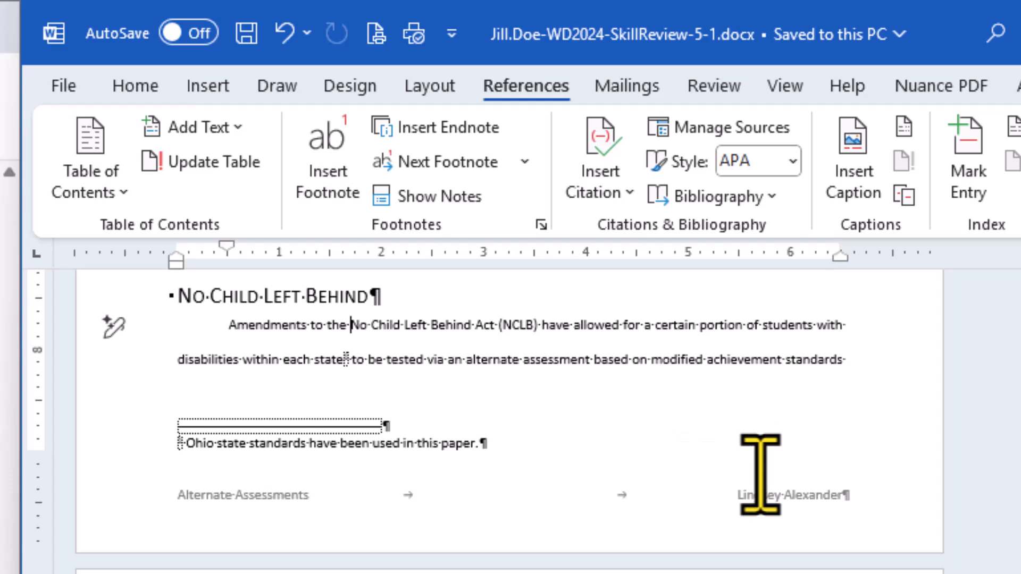
pyautogui.moveTo(353, 325); pyautogui.dragTo(535, 326)
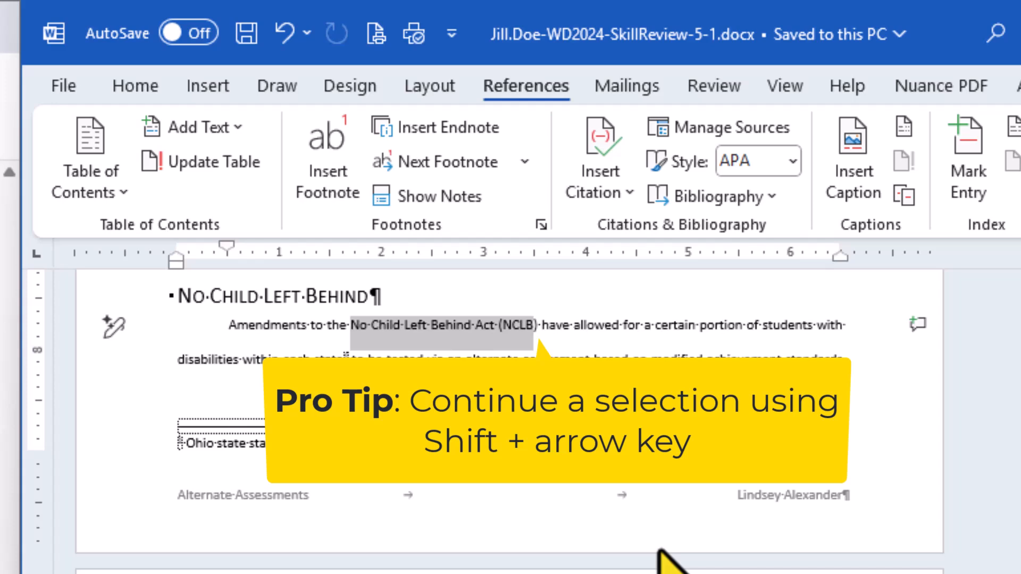
pyautogui.hotkey('shift', 'Right')
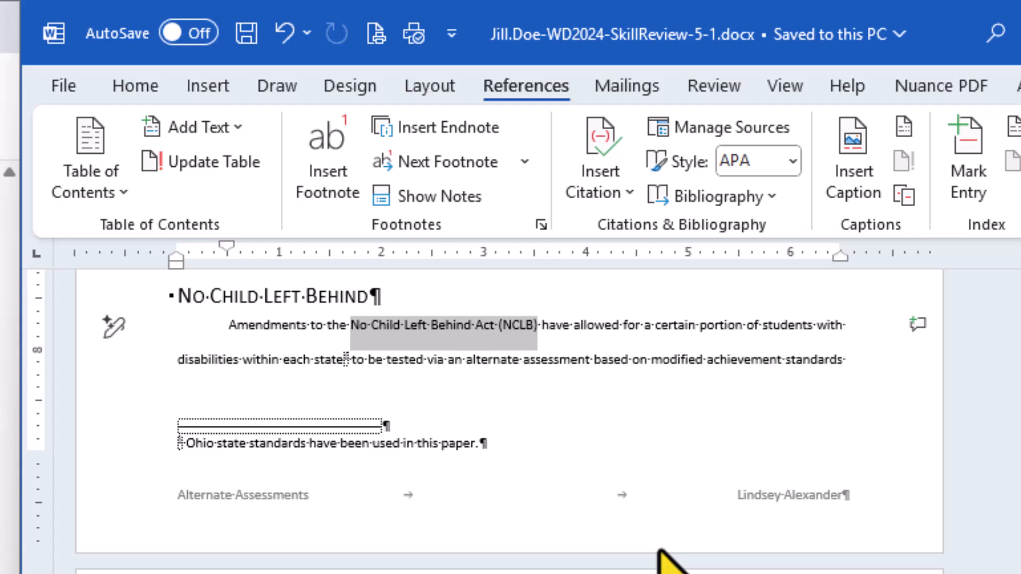
# Mark No Child Left Behind Act (NCLB) in the section's first sentence as a single current-page index entry
pyautogui.click(351, 338)
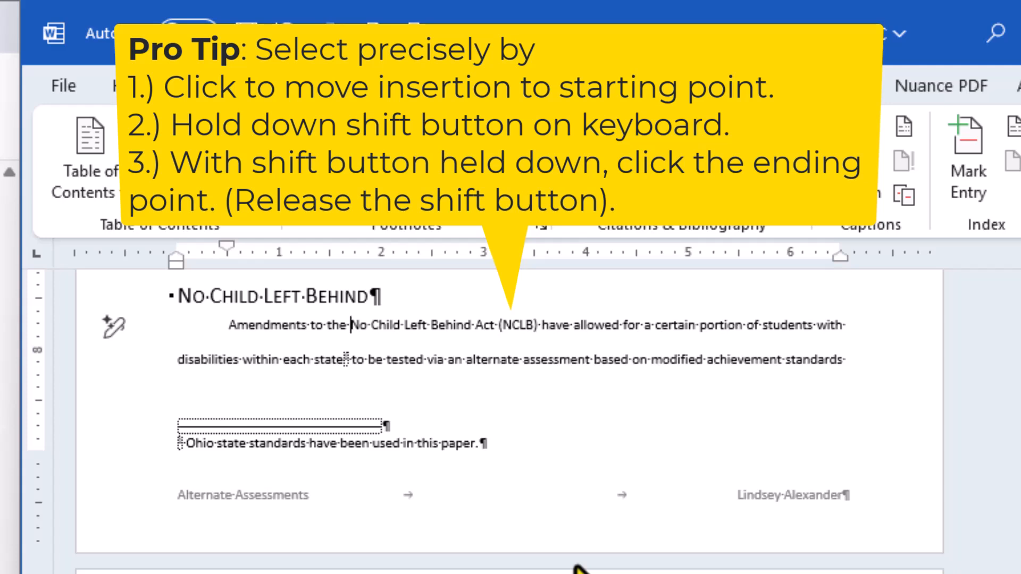
pyautogui.hotkey('shift', 'Right')
pyautogui.hotkey('shift', 'Right')
pyautogui.hotkey('shift', 'Right')
pyautogui.hotkey('shift', 'Right')
pyautogui.hotkey('shift', 'Right')
pyautogui.hotkey('shift', 'Right')
pyautogui.hotkey('shift', 'Right')
pyautogui.hotkey('shift', 'Right')
pyautogui.hotkey('shift', 'Right')
pyautogui.hotkey('shift', 'Right')
pyautogui.hotkey('shift', 'Right')
pyautogui.hotkey('shift', 'Right')
pyautogui.hotkey('shift', 'Right')
pyautogui.hotkey('shift', 'Right')
pyautogui.hotkey('shift', 'Right')
pyautogui.hotkey('shift', 'Right')
pyautogui.hotkey('shift', 'Right')
pyautogui.hotkey('shift', 'Right')
pyautogui.hotkey('shift', 'Right')
pyautogui.hotkey('shift', 'Right')
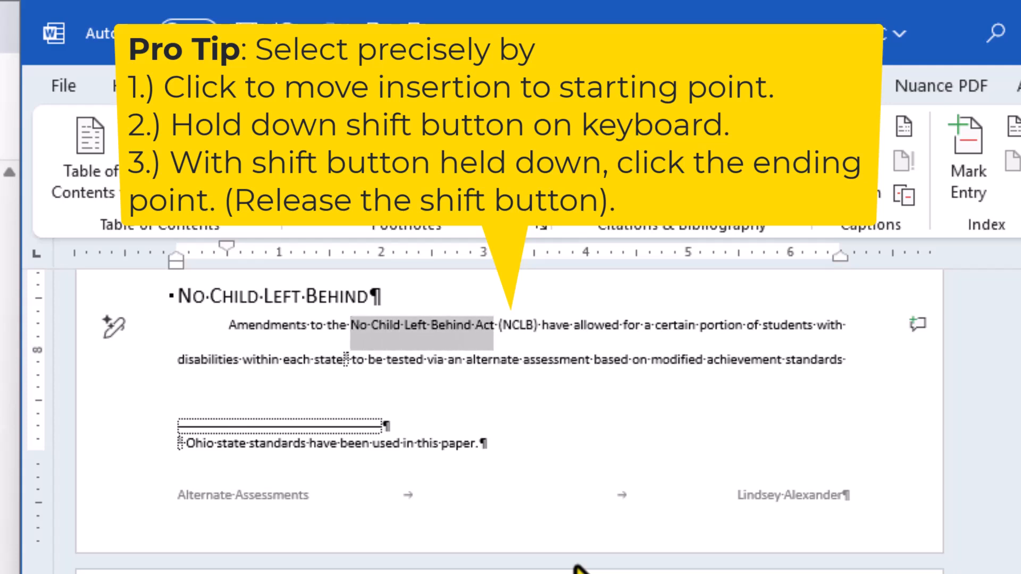
pyautogui.hotkey('shift', 'Right')
pyautogui.hotkey('shift', 'Right')
pyautogui.hotkey('shift', 'Right')
pyautogui.hotkey('shift', 'Right')
pyautogui.hotkey('shift', 'Right')
pyautogui.hotkey('shift', 'Right')
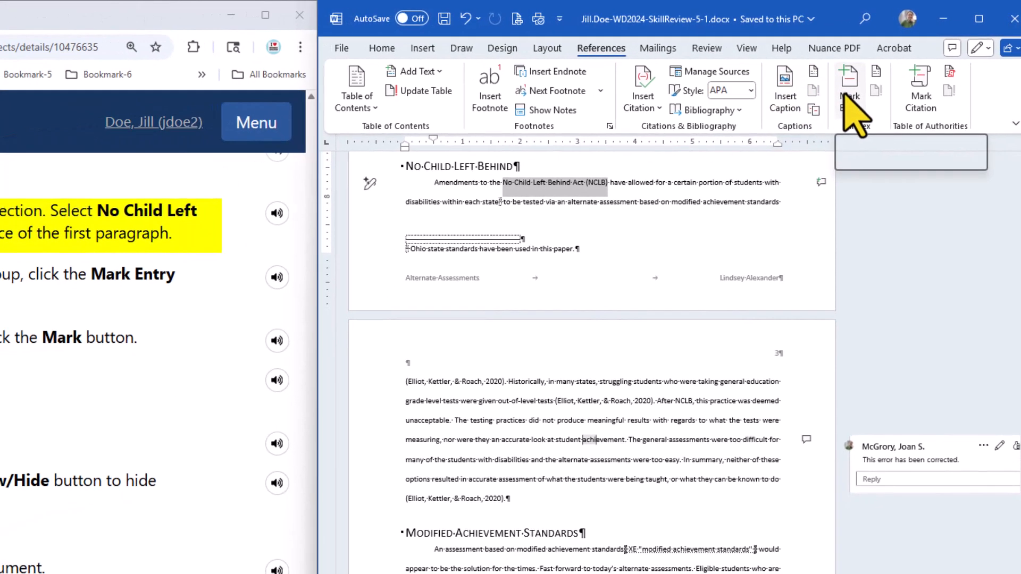
pyautogui.click(850, 84)
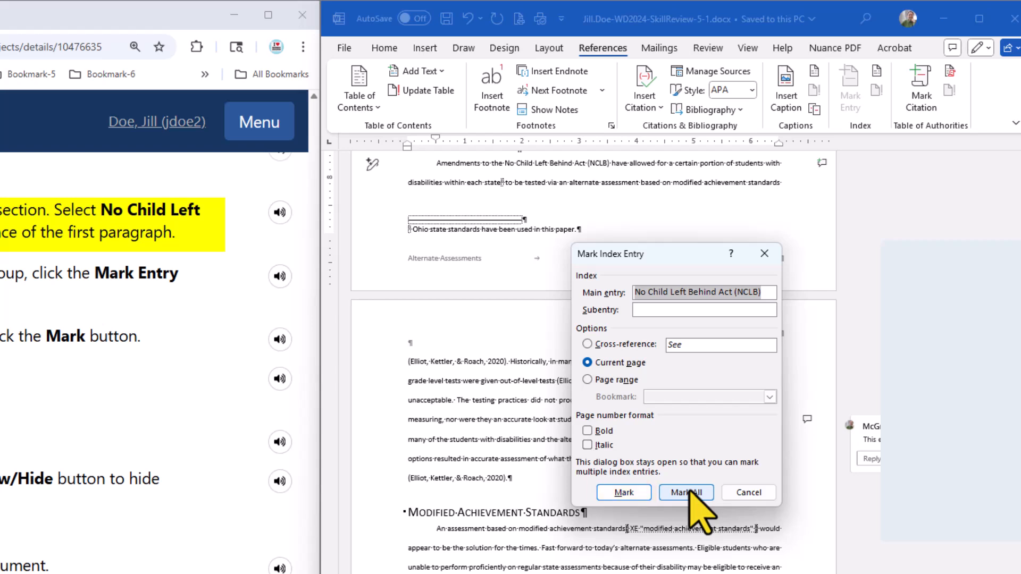
pyautogui.click(618, 494)
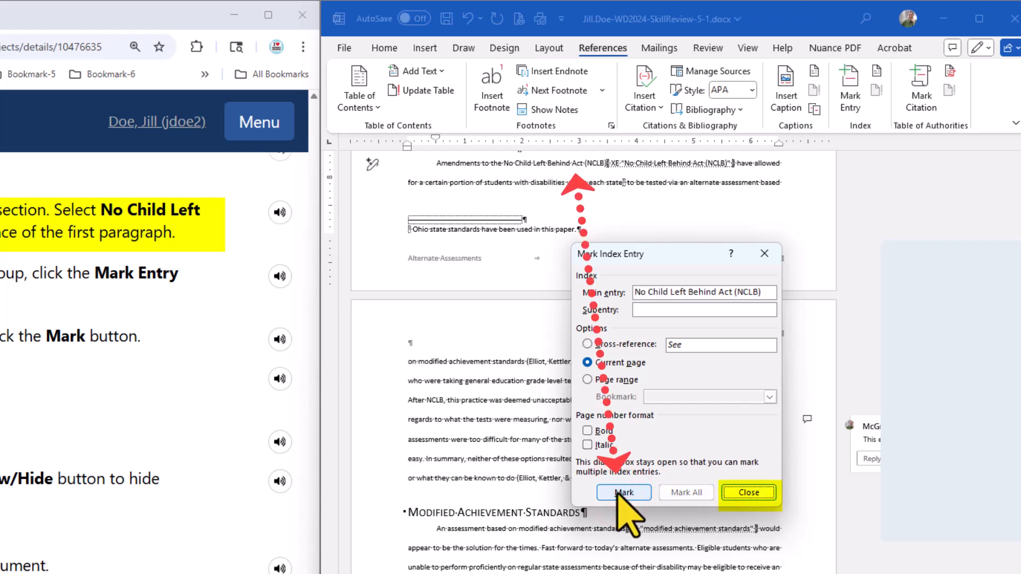
pyautogui.click(762, 493)
# Examine the index entry field code inserted in the No Child Left Behind section's first sentence
pyautogui.scroll(1, 772, 229)
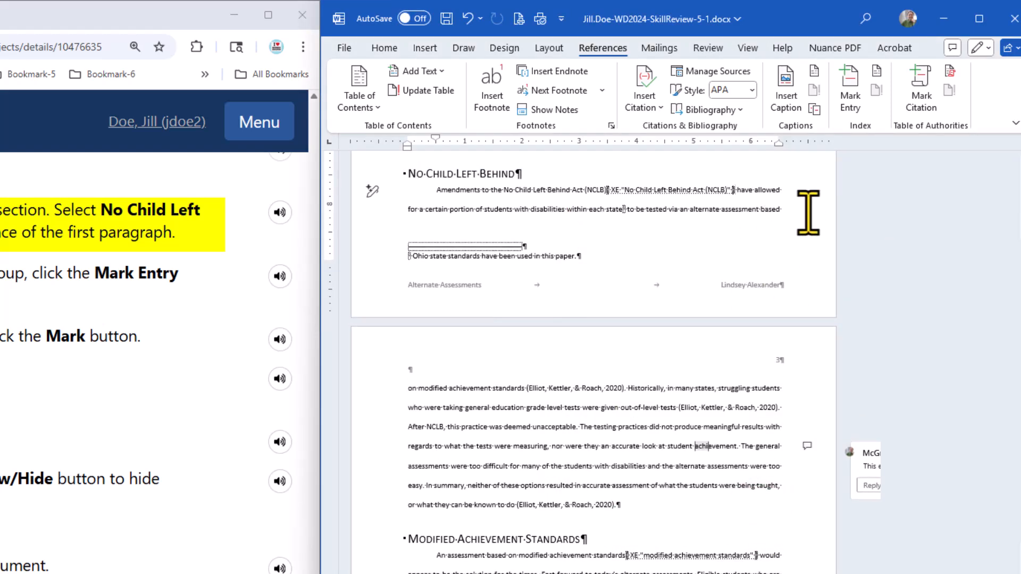
pyautogui.moveTo(756, 190); pyautogui.dragTo(584, 190)
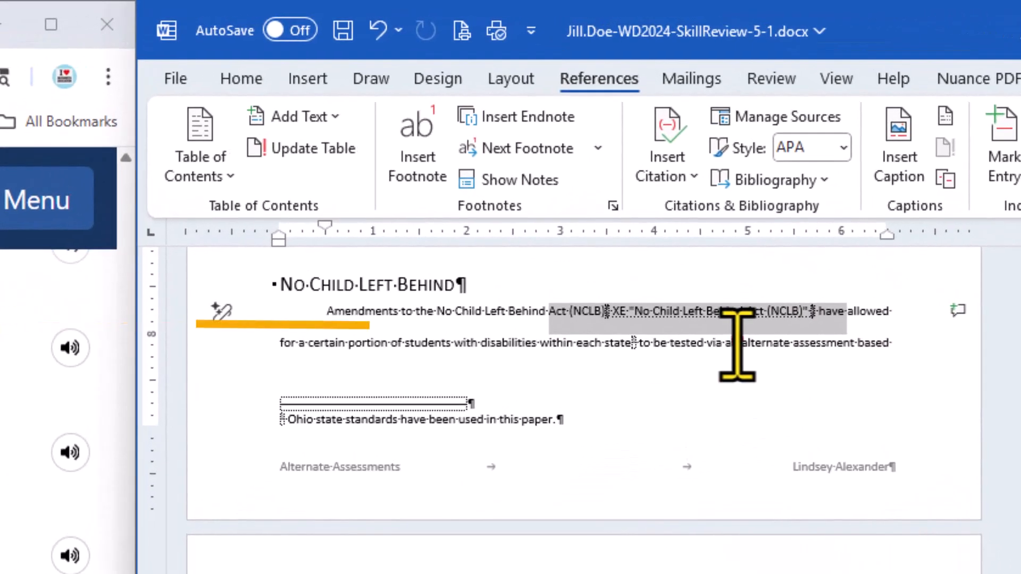
pyautogui.click(687, 209)
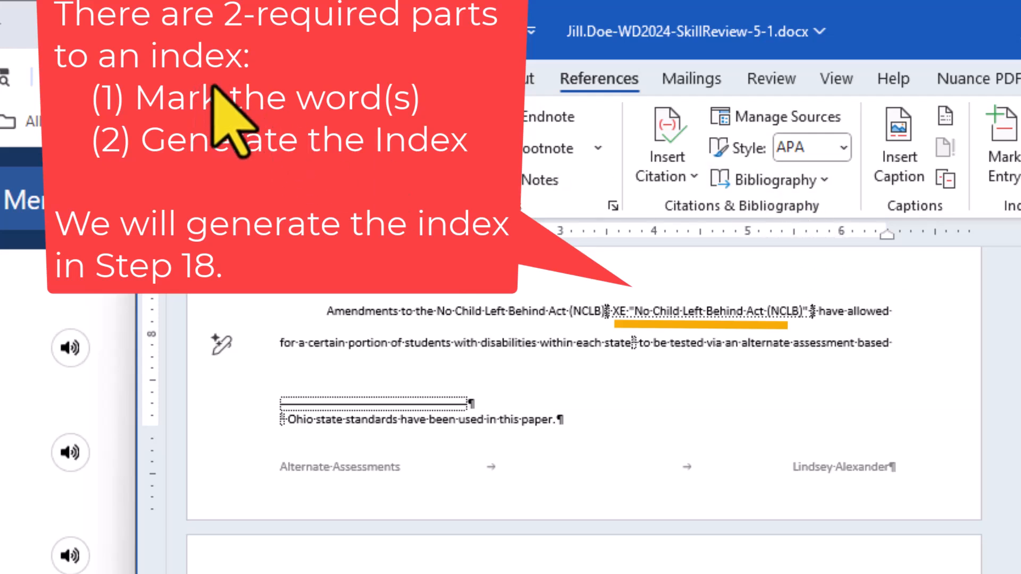
# Hide the document's formatting marks and show them again
pyautogui.click(234, 84)
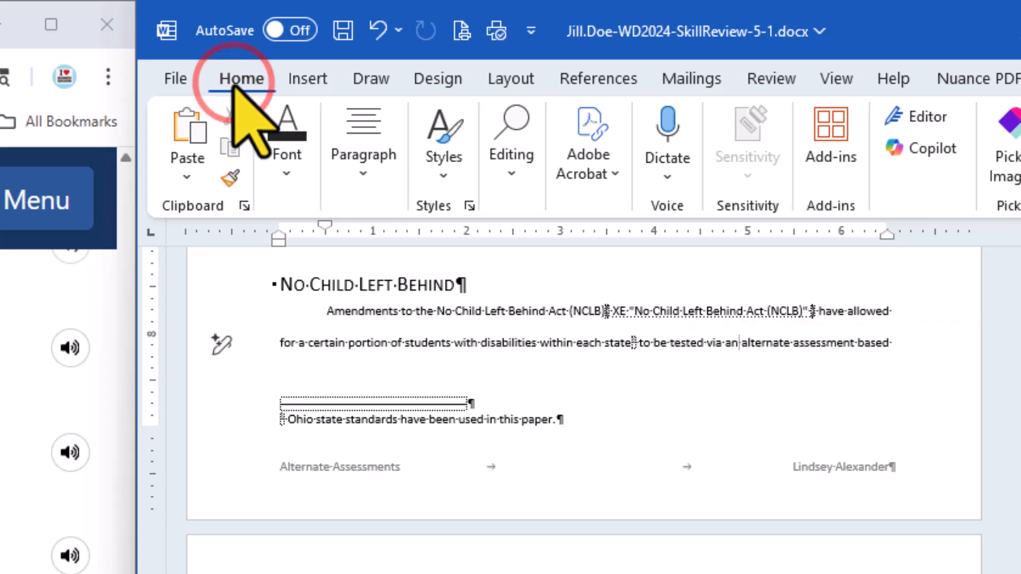
pyautogui.click(362, 175)
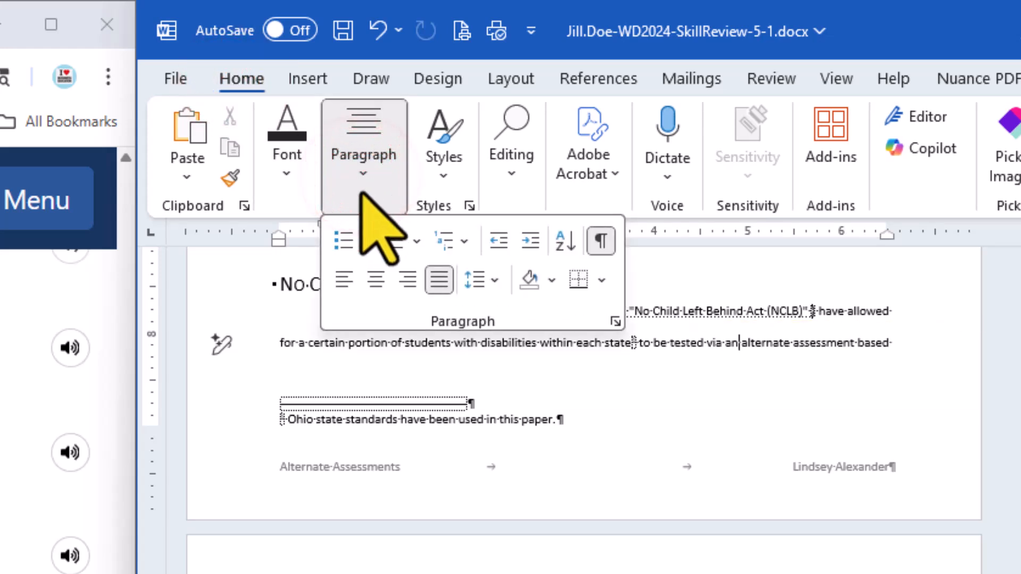
pyautogui.click(599, 243)
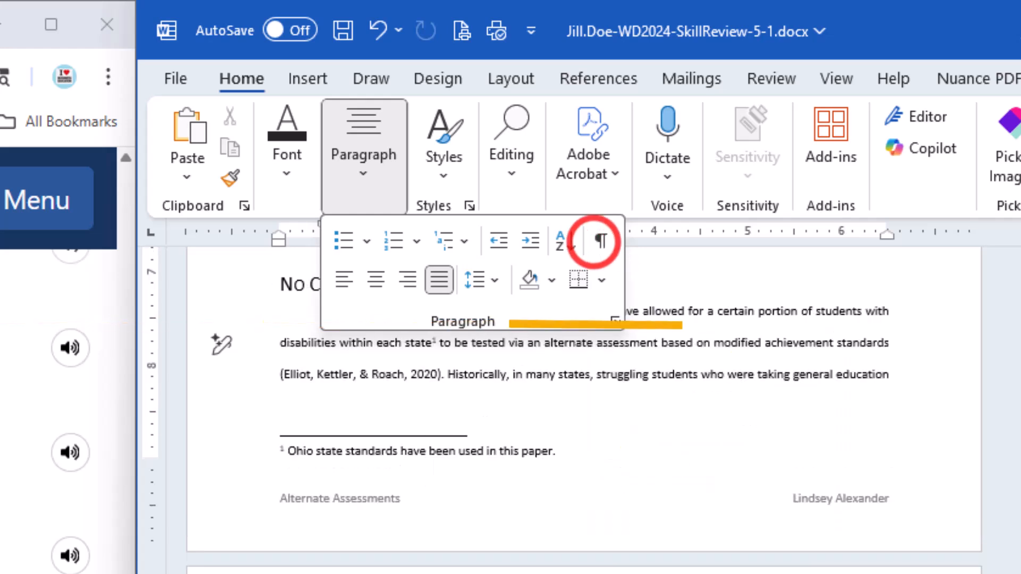
pyautogui.click(761, 357)
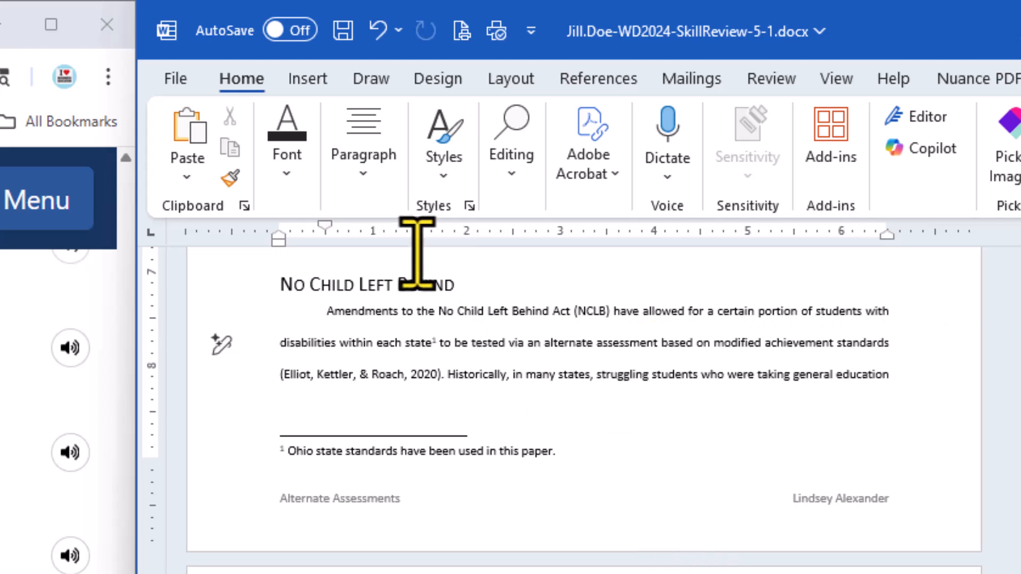
pyautogui.click(363, 182)
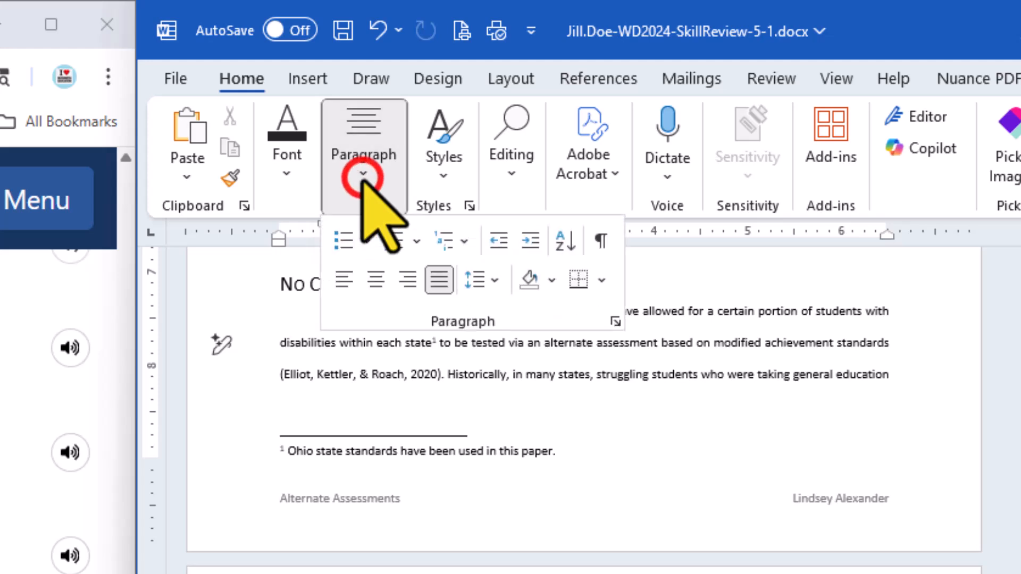
pyautogui.click(602, 239)
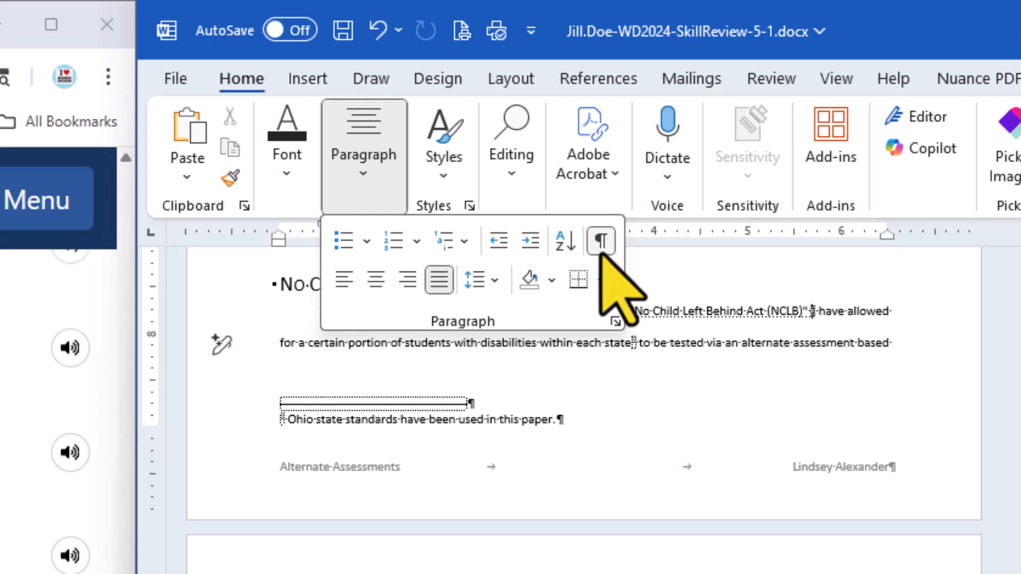
pyautogui.click(830, 345)
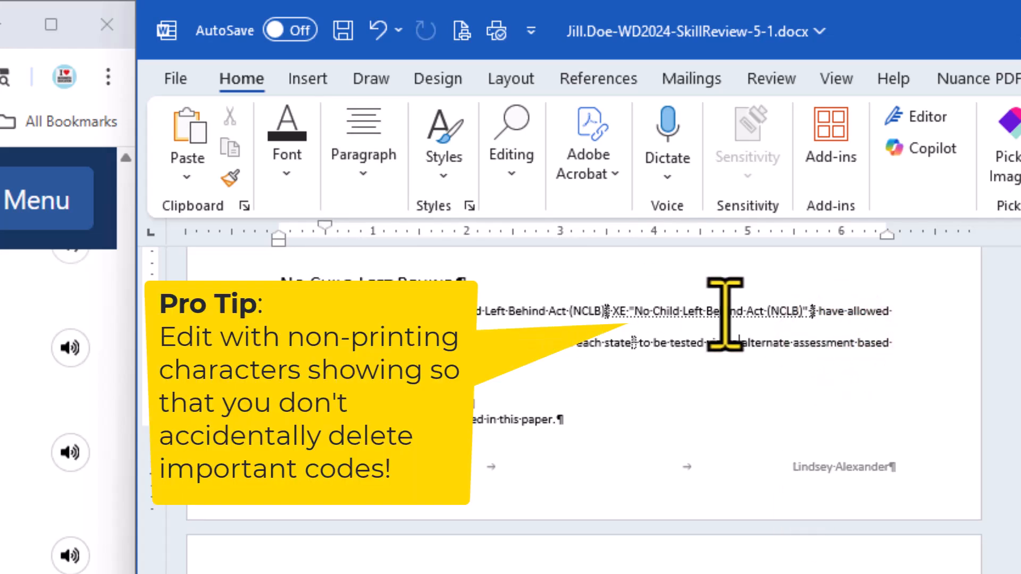
# Select the XE field code for No Child Left Behind Act (NCLB) and save the document
pyautogui.moveTo(811, 311); pyautogui.dragTo(613, 323)
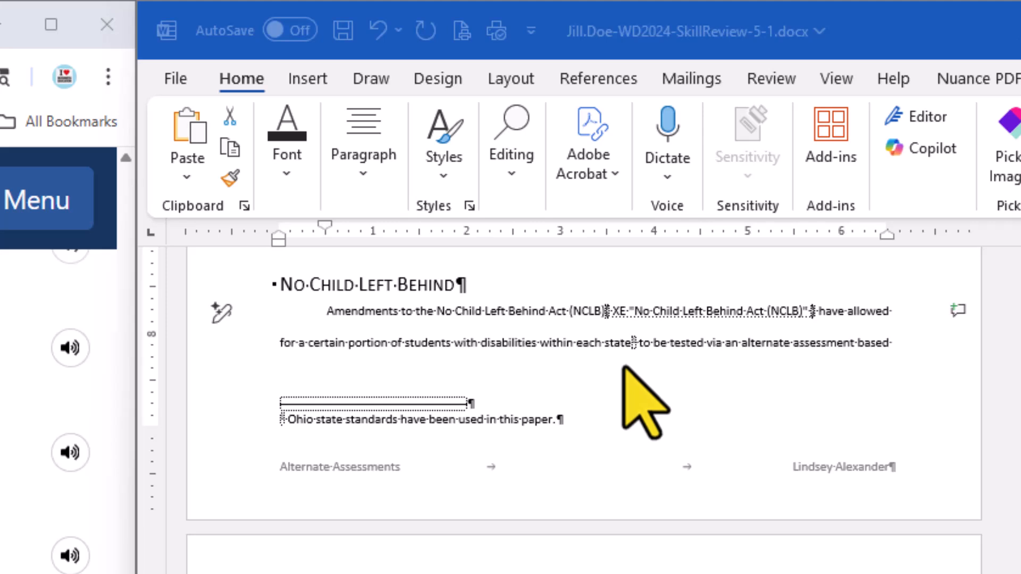
pyautogui.click(597, 78)
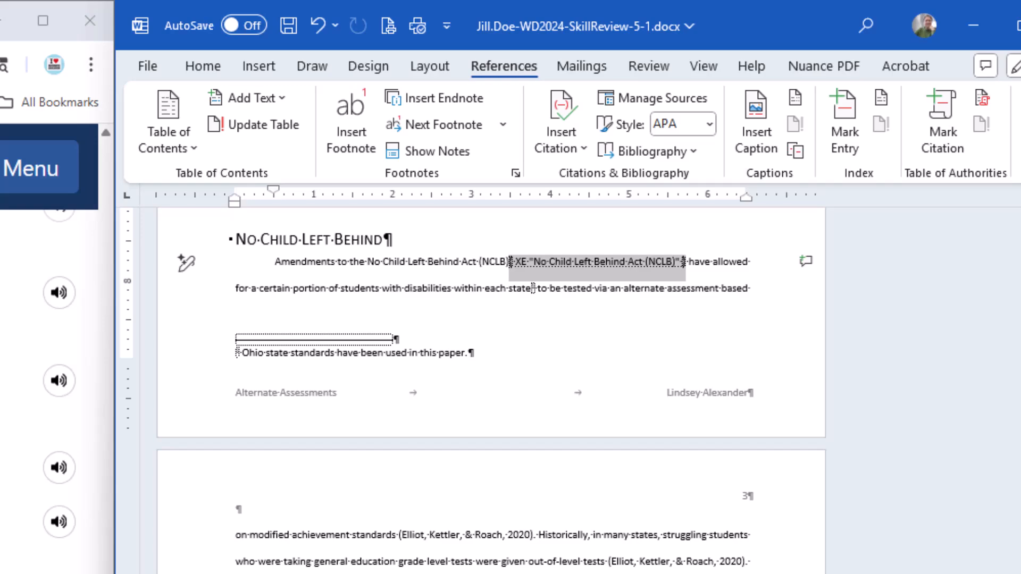
pyautogui.click(289, 25)
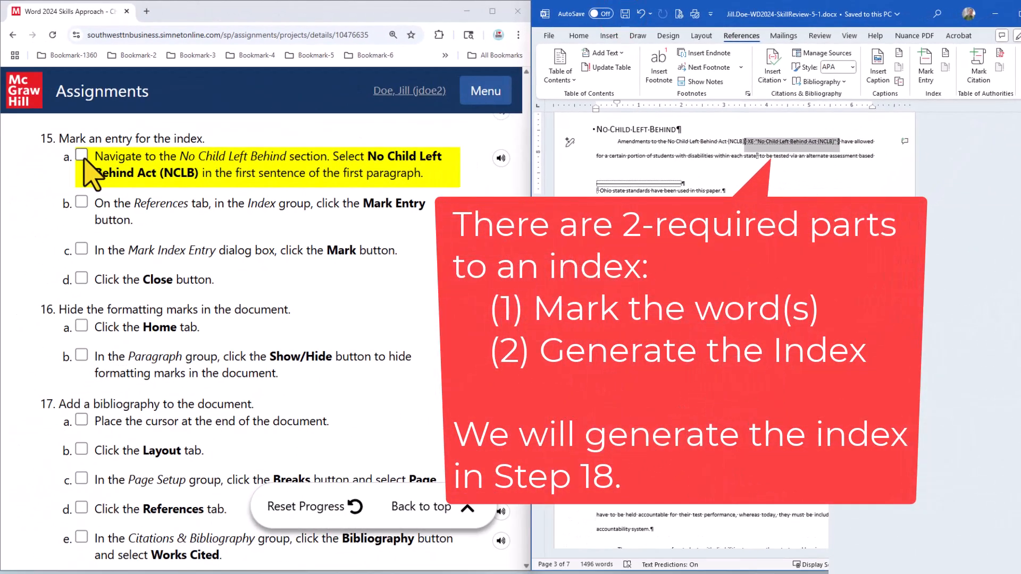
# Switch to the browser and check off every sub-step of instructions 15 and 16 in the assignment checklist
pyautogui.click(81, 154)
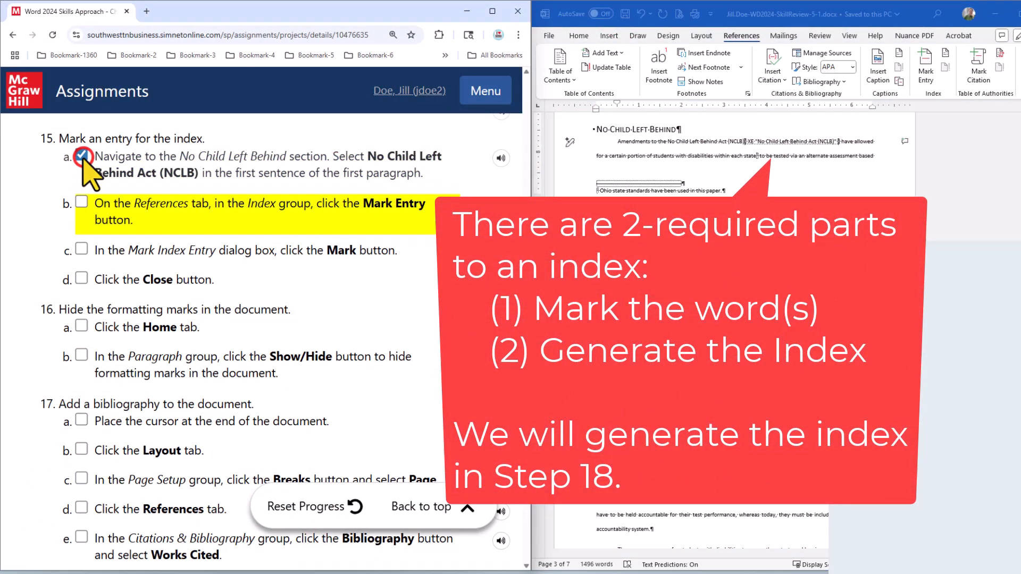
pyautogui.click(81, 202)
pyautogui.click(81, 249)
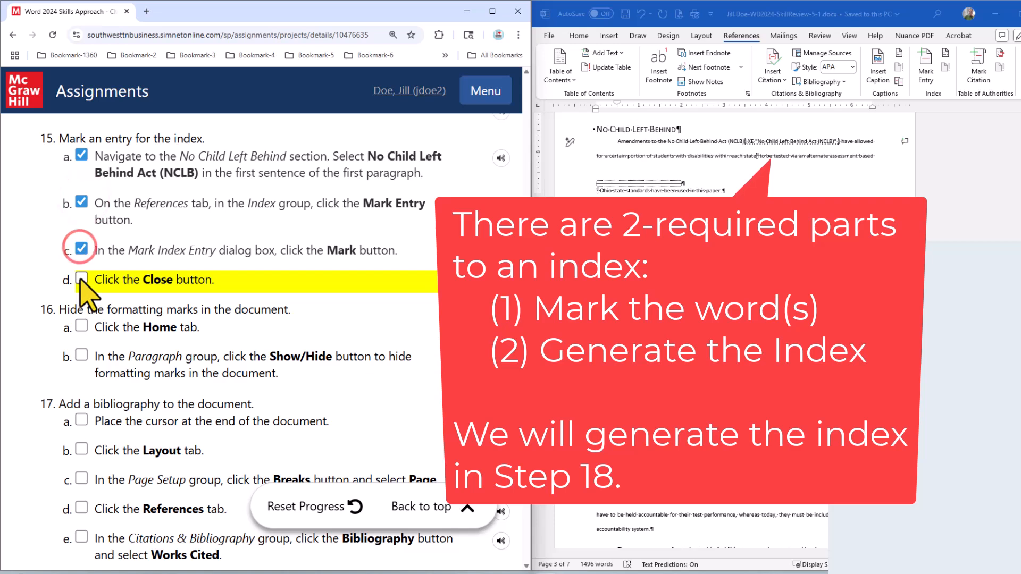
pyautogui.click(81, 278)
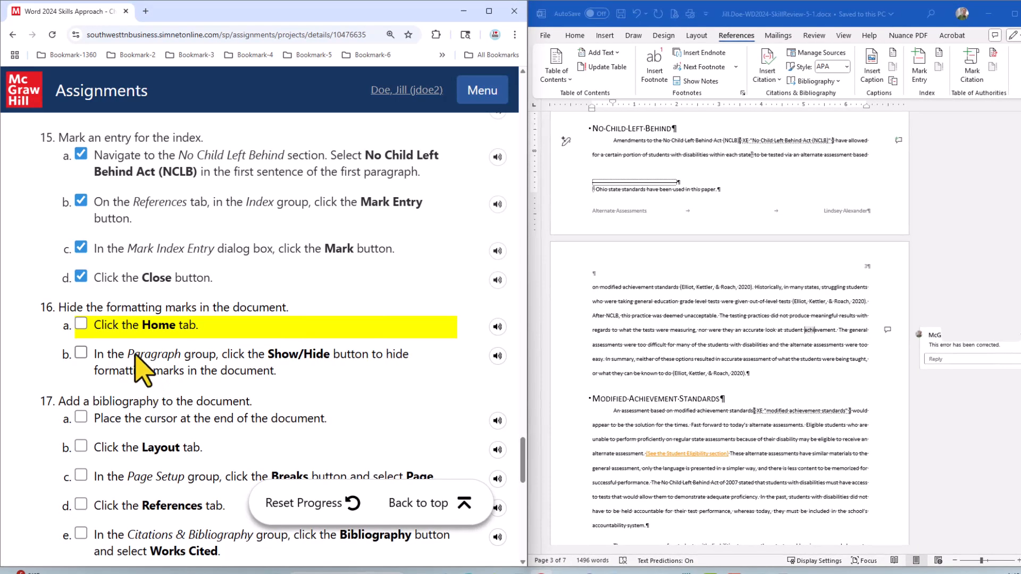
pyautogui.click(80, 324)
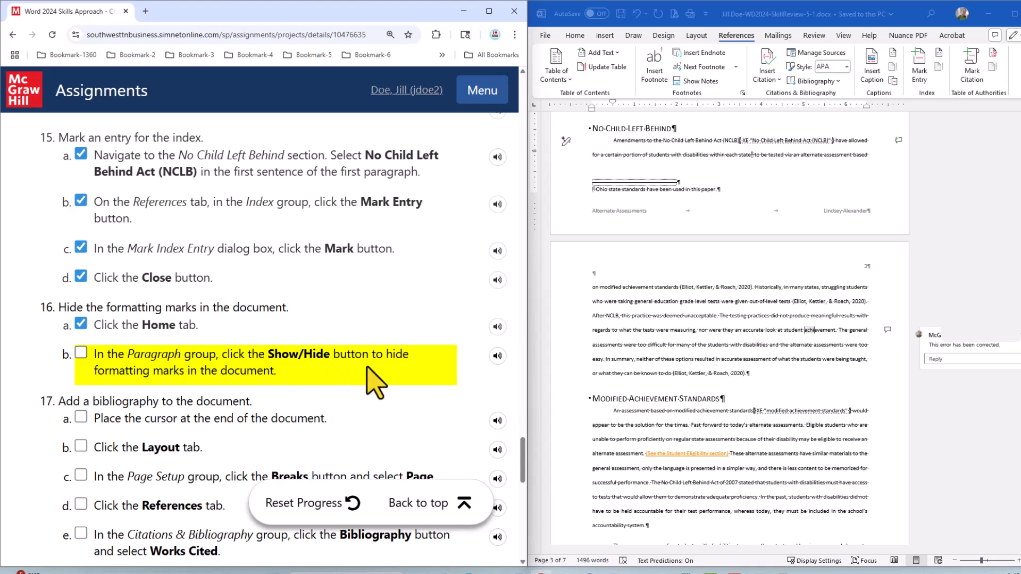
pyautogui.click(81, 354)
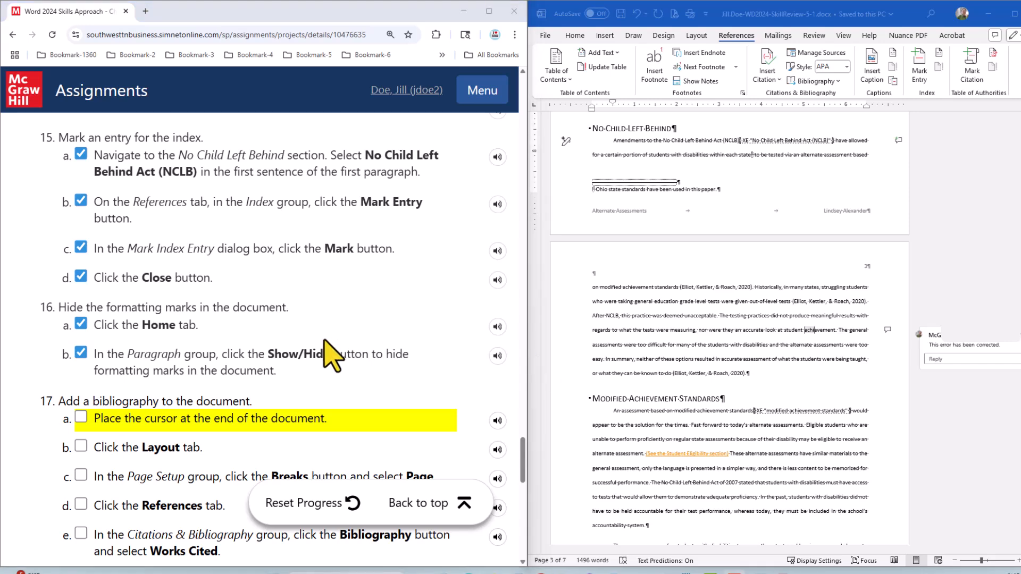
# Insert a page break on the empty line at the end of the document
pyautogui.scroll(-5, 300, 362)
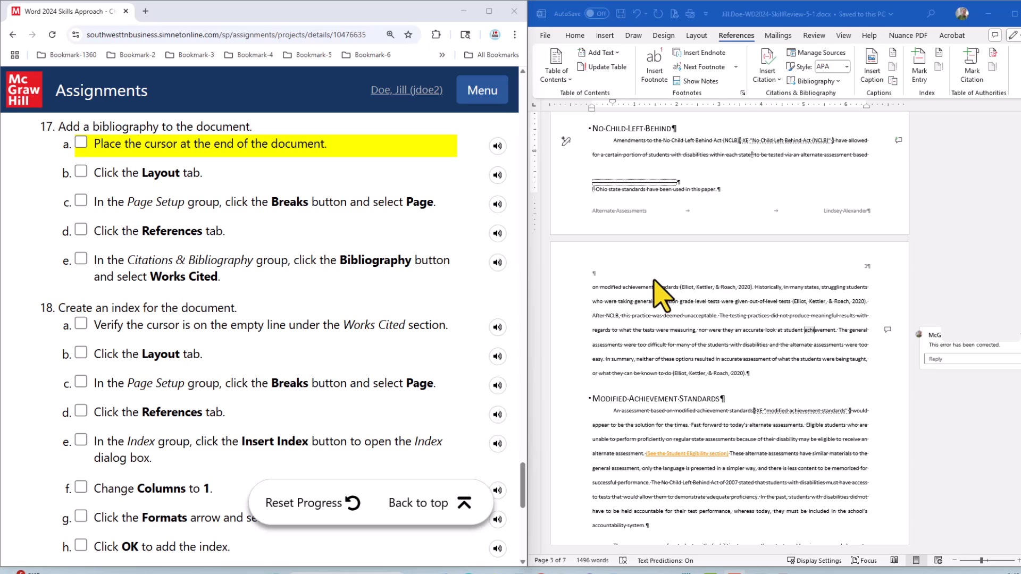
pyautogui.hotkey('ctrl', 'End')
pyautogui.click(694, 301)
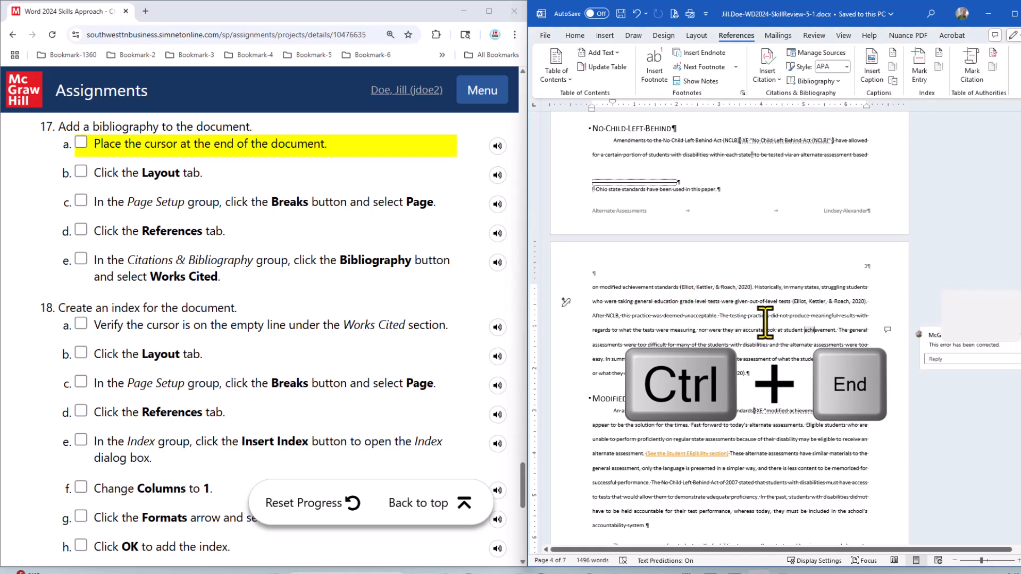
pyautogui.hotkey('ctrl', 'End')
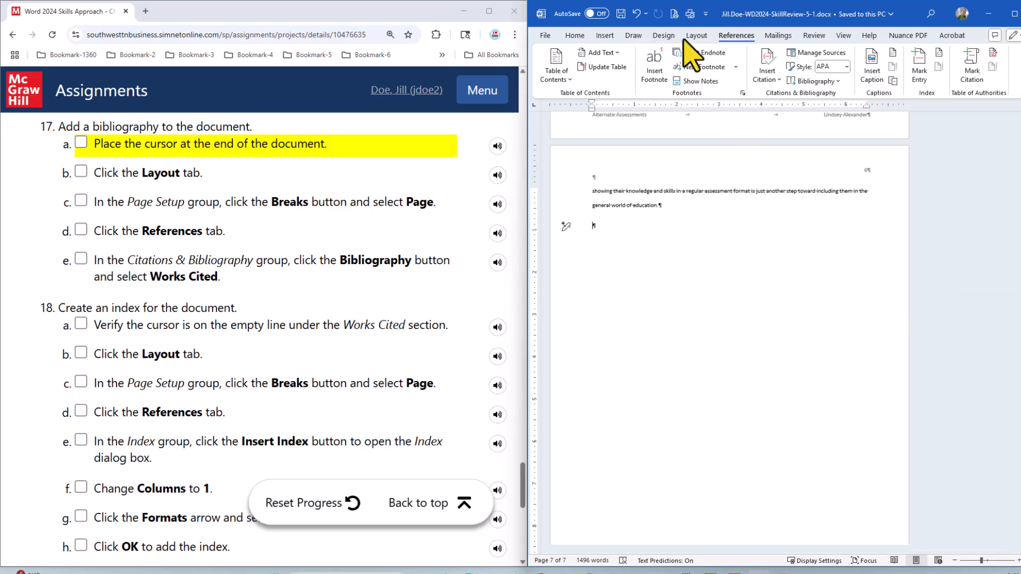
pyautogui.click(701, 35)
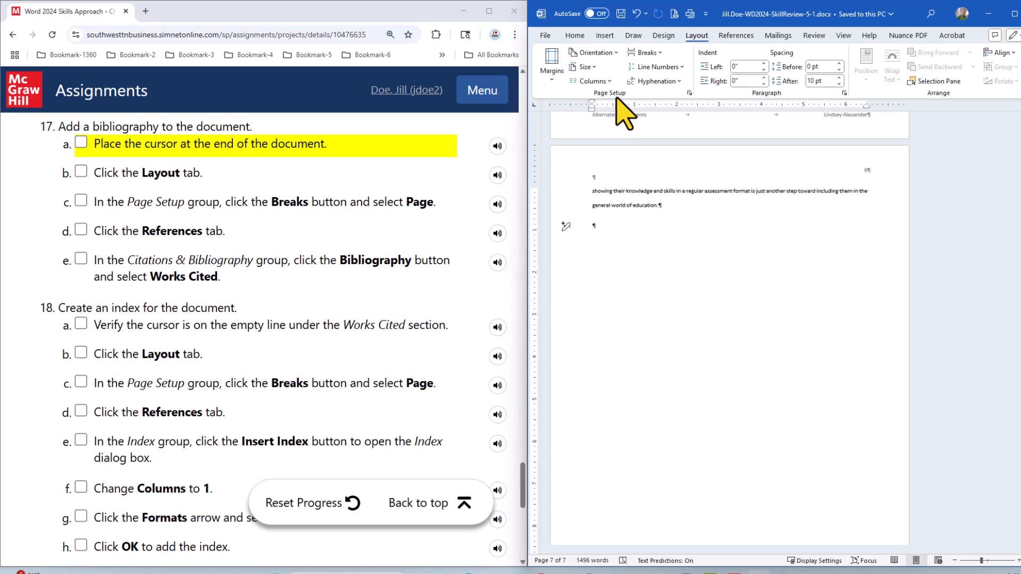
pyautogui.click(657, 53)
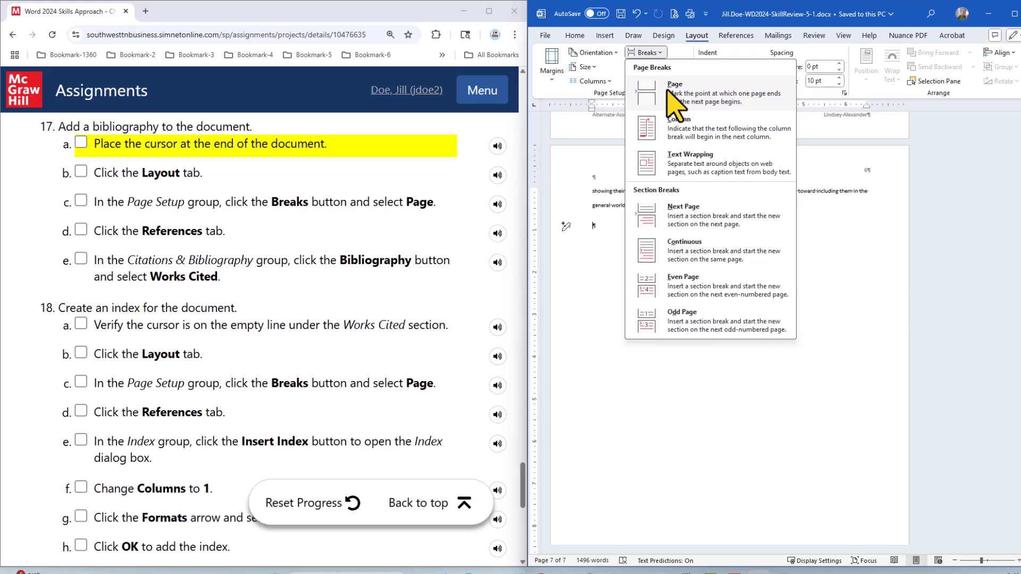
pyautogui.click(600, 225)
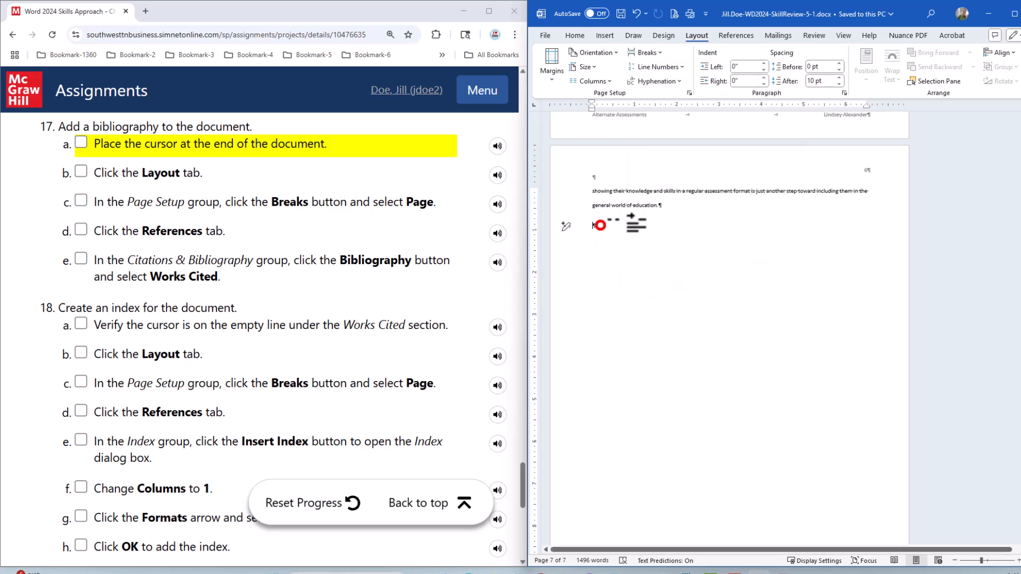
pyautogui.hotkey('ctrl', 'Return')
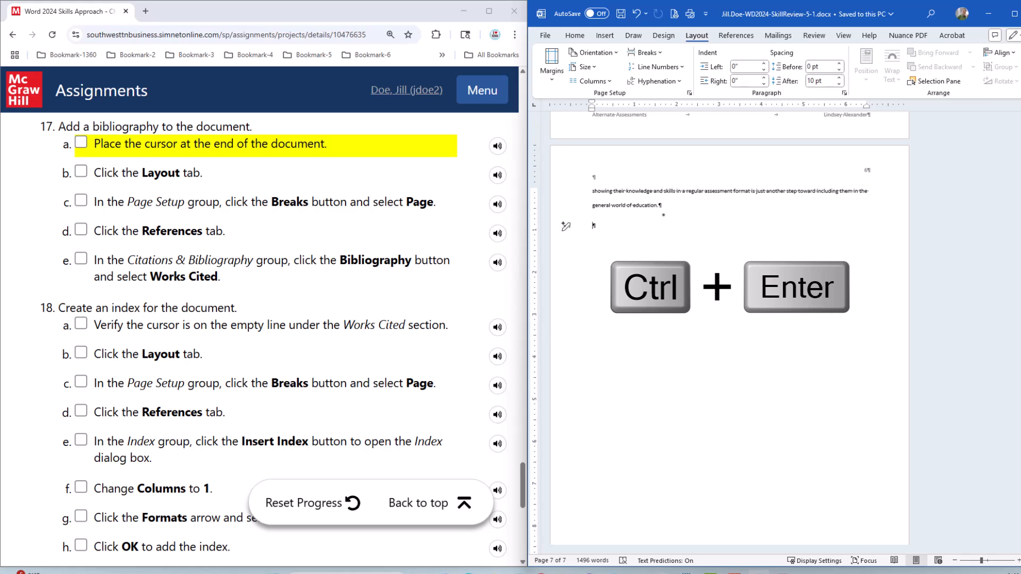
pyautogui.hotkey('ctrl', 'Return')
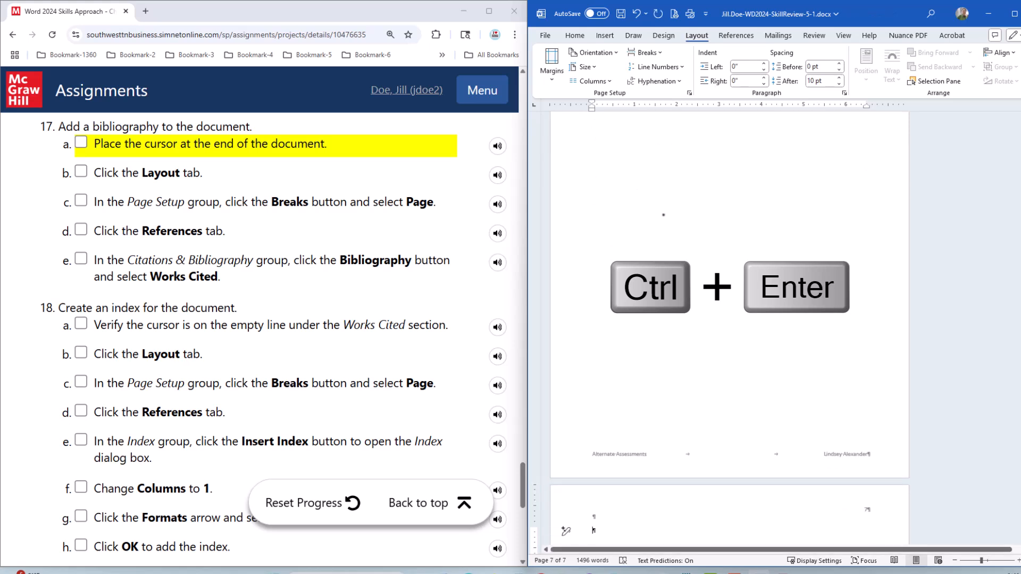
# Insert a Works Cited bibliography on the blank last page and save the document
pyautogui.scroll(2, 679, 219)
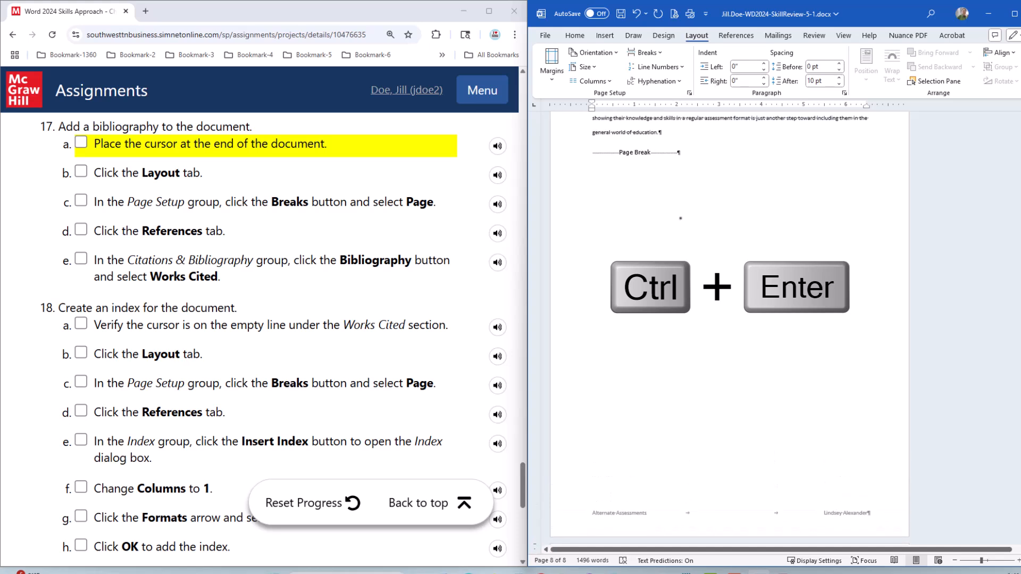
pyautogui.scroll(-2, 680, 241)
pyautogui.scroll(-5, 680, 241)
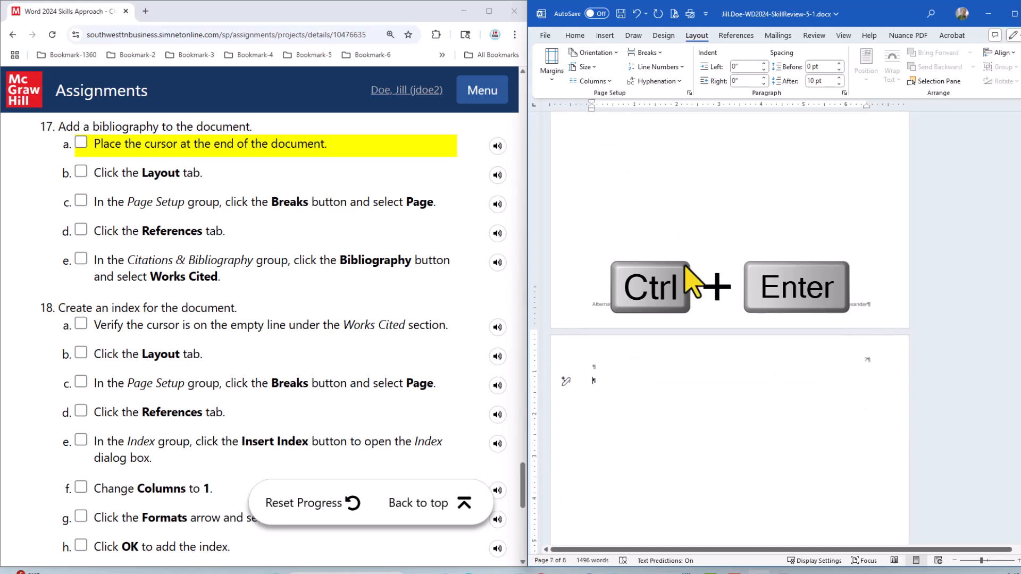
pyautogui.scroll(-1, 637, 301)
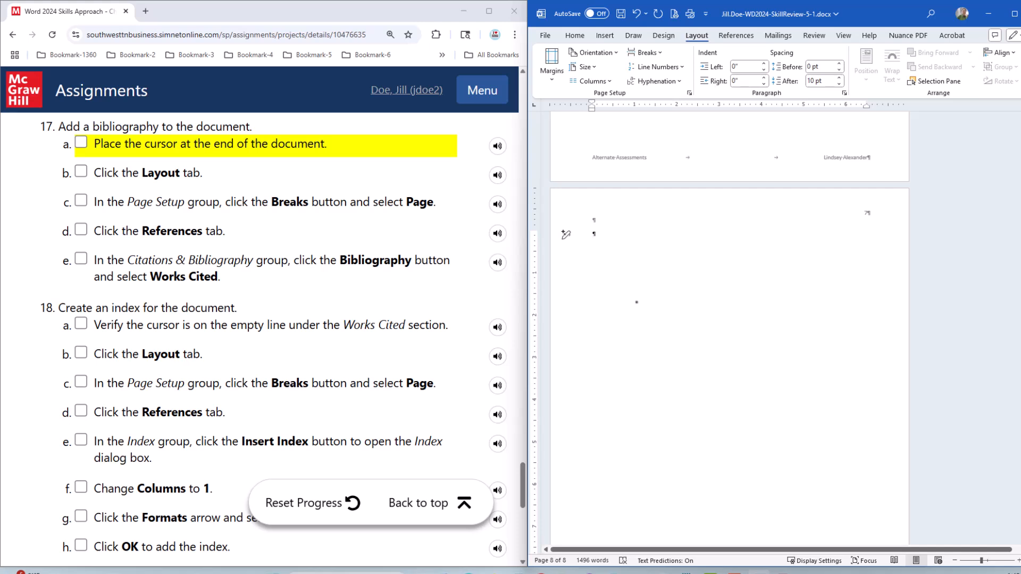
pyautogui.scroll(7, 637, 301)
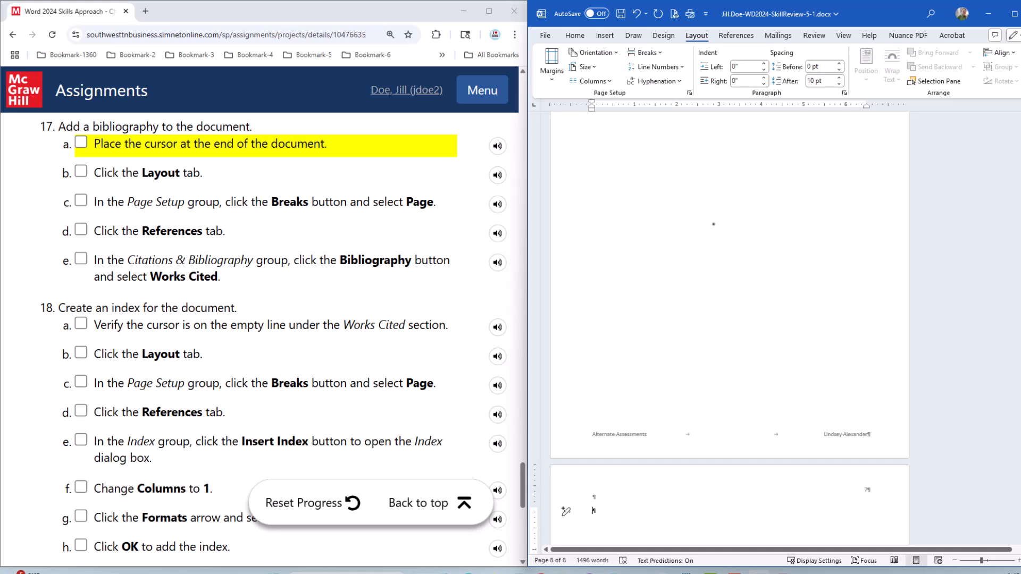
pyautogui.scroll(-6, 714, 224)
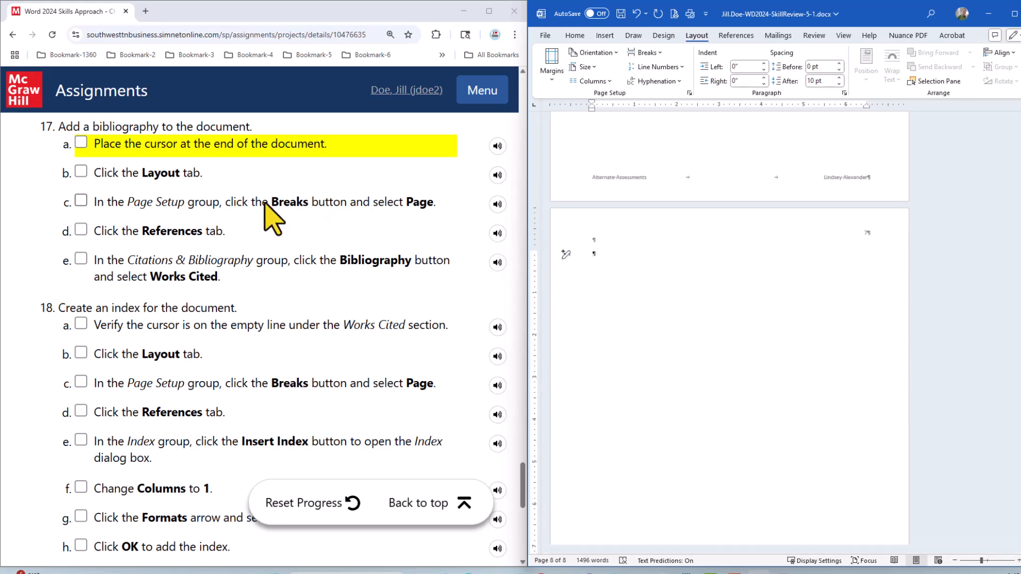
pyautogui.click(740, 35)
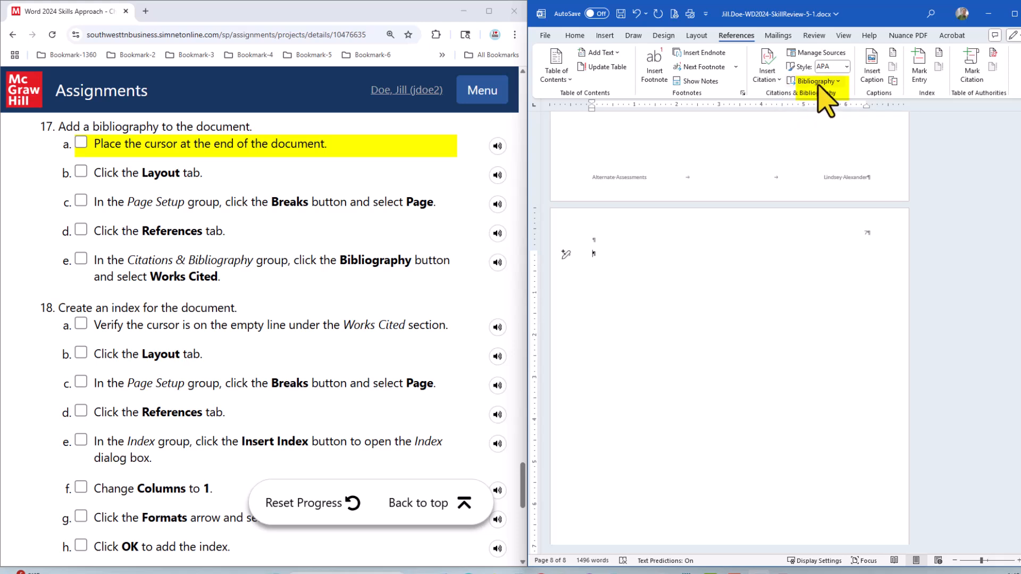
pyautogui.click(836, 81)
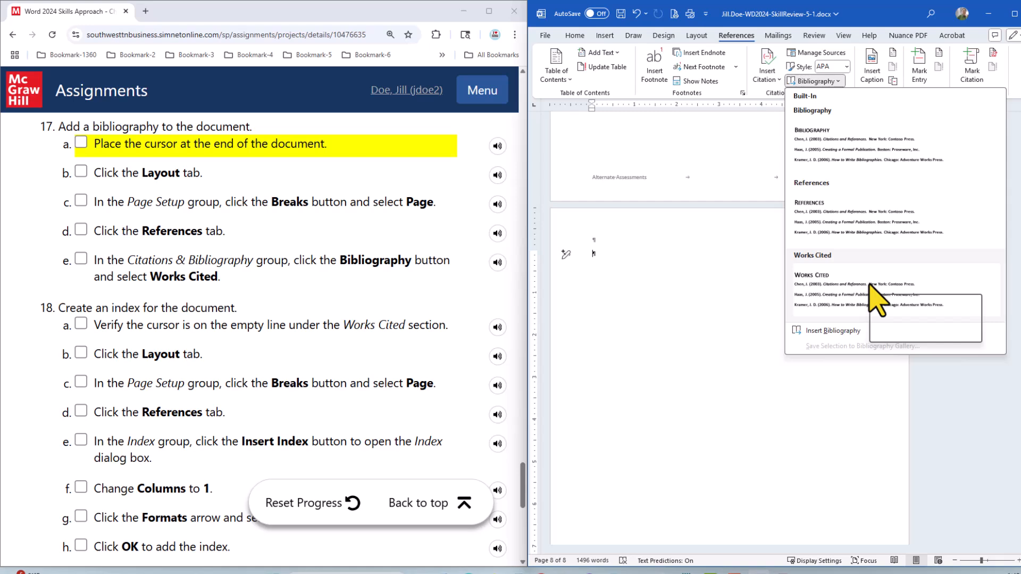
pyautogui.click(845, 292)
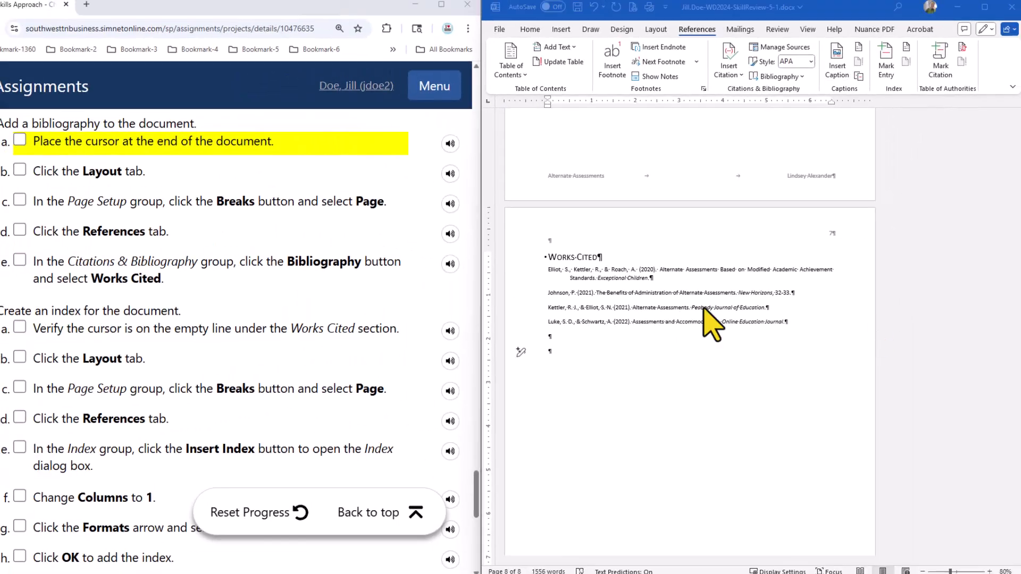
pyautogui.click(583, 14)
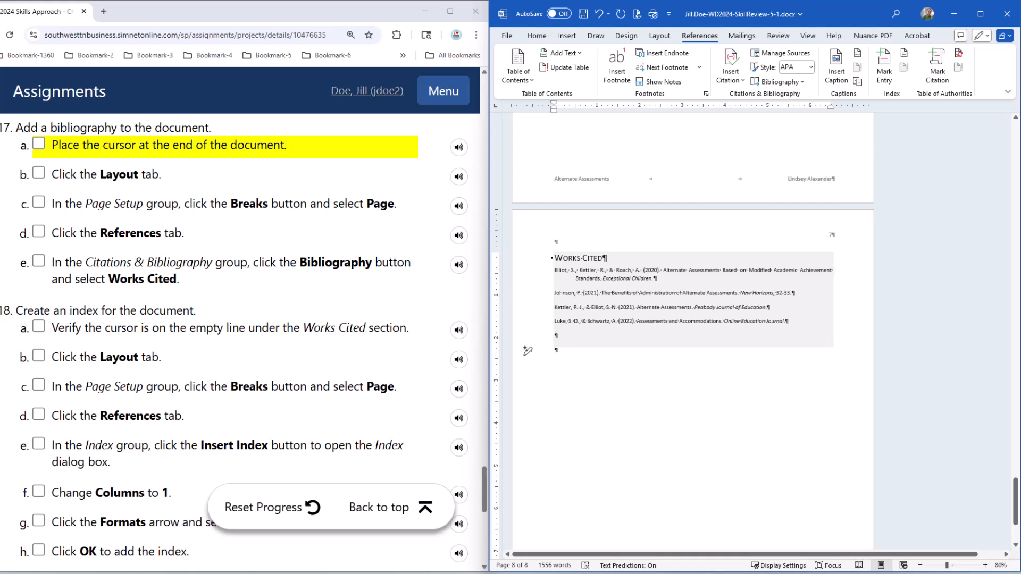
# Select the Works Cited bibliography to view its update option, and view the list of available citation sources
pyautogui.click(641, 281)
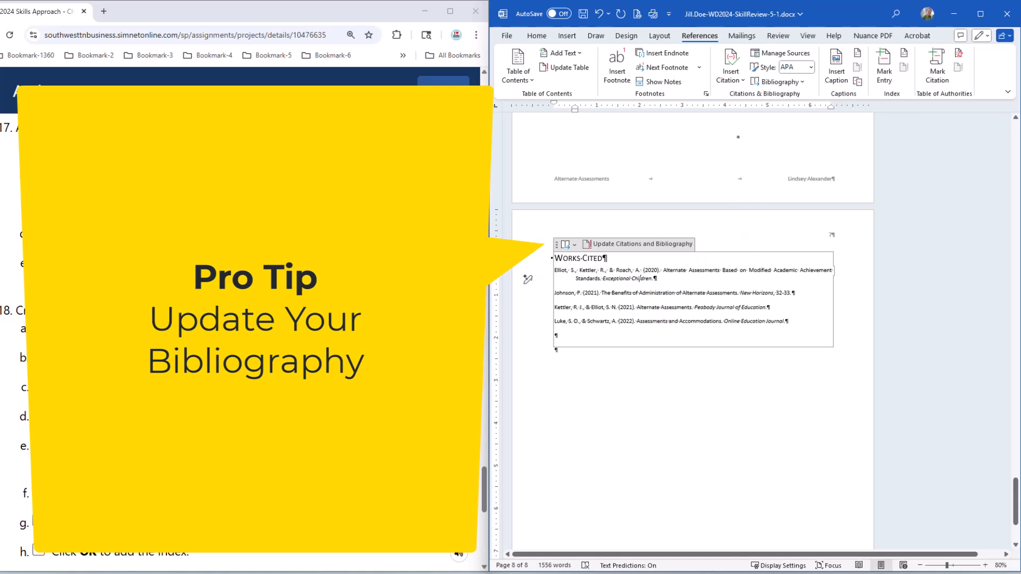
pyautogui.click(732, 80)
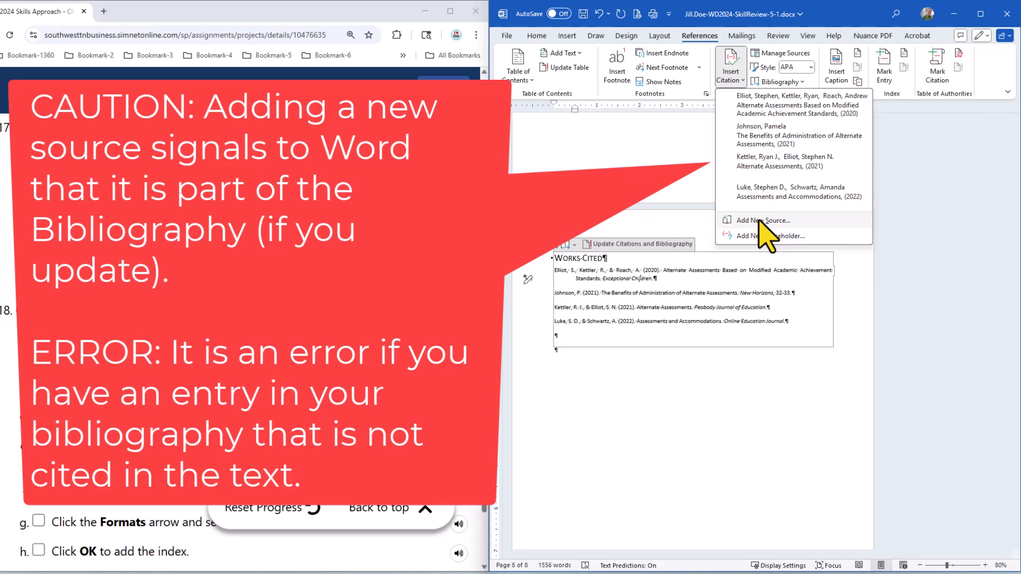
pyautogui.click(643, 318)
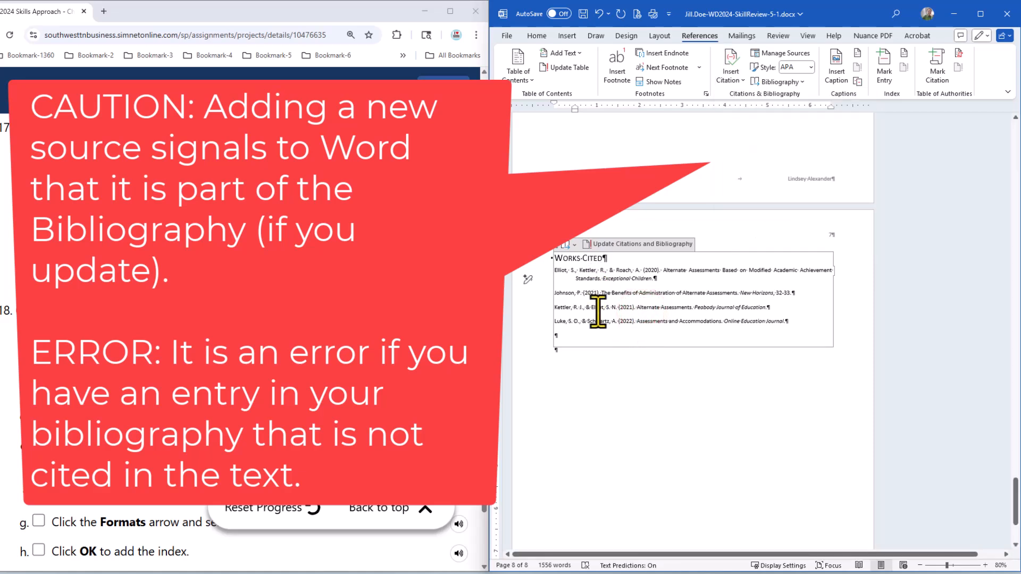
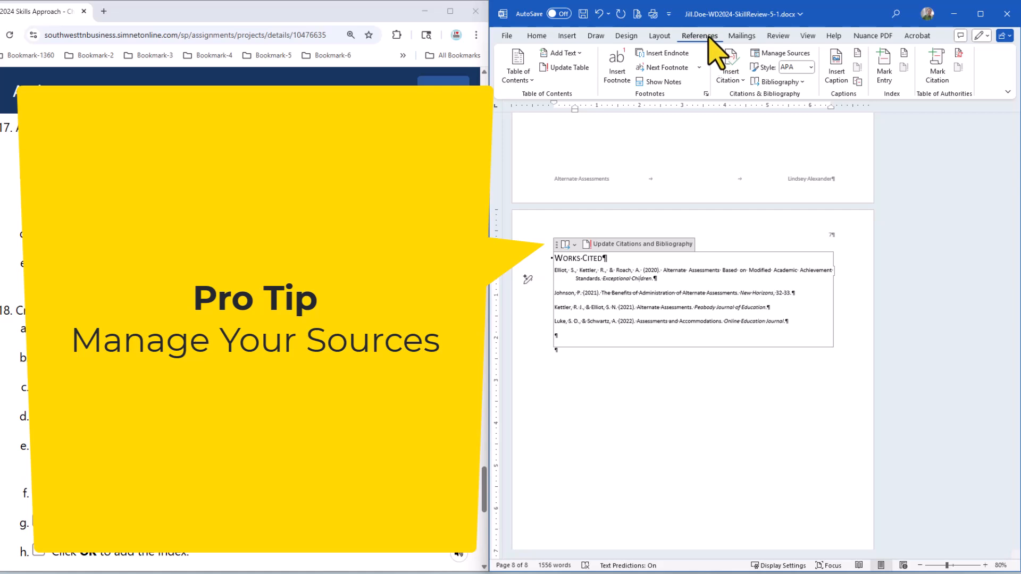
# Start creating a new citation source and set its type to Web site
pyautogui.click(731, 80)
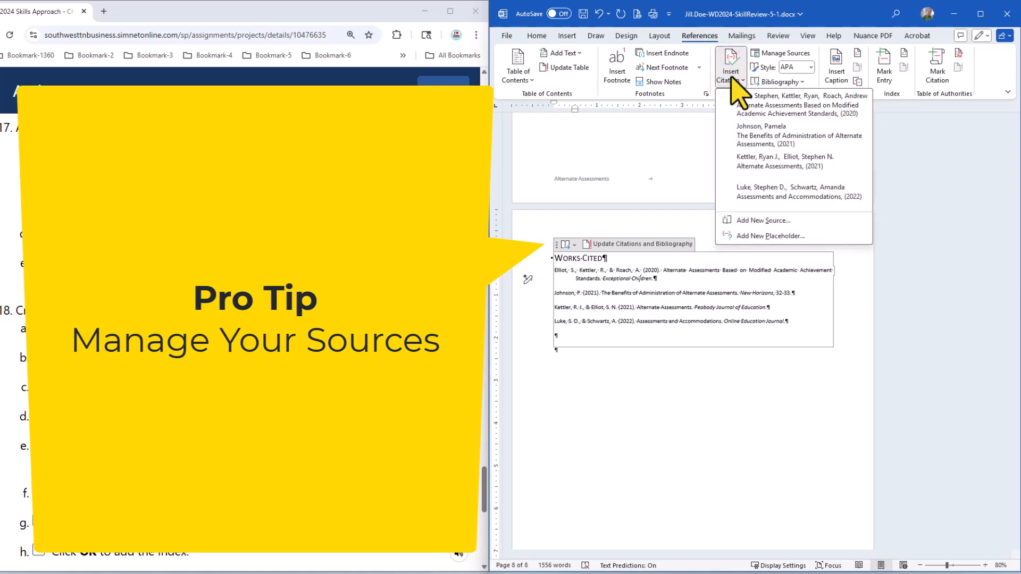
pyautogui.click(774, 222)
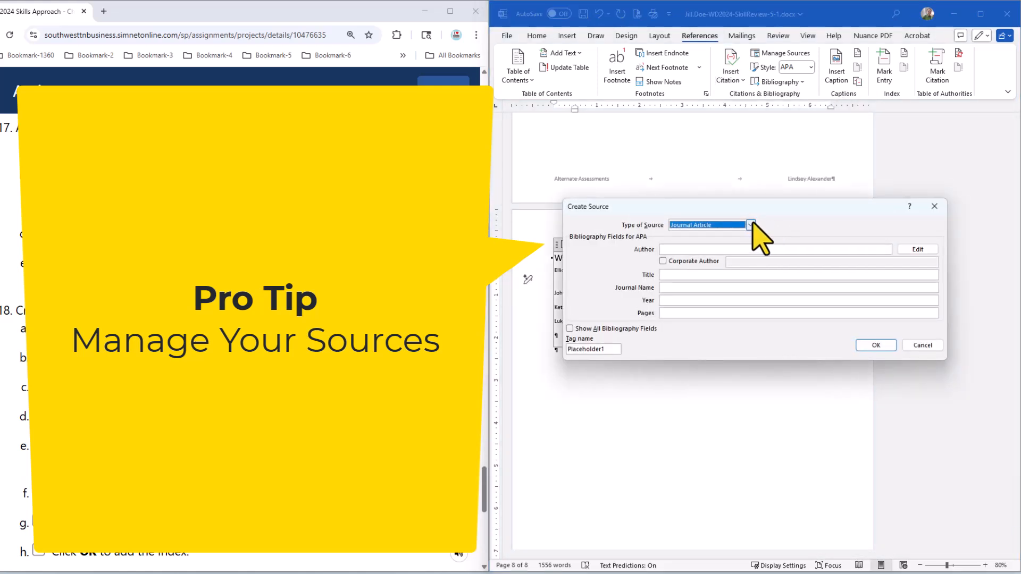
pyautogui.click(750, 225)
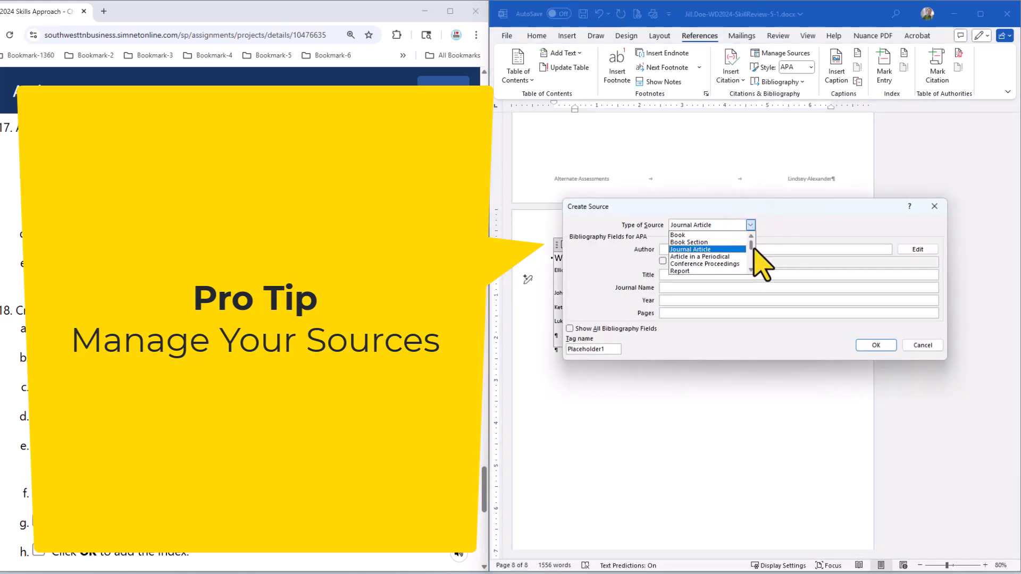
pyautogui.click(751, 245)
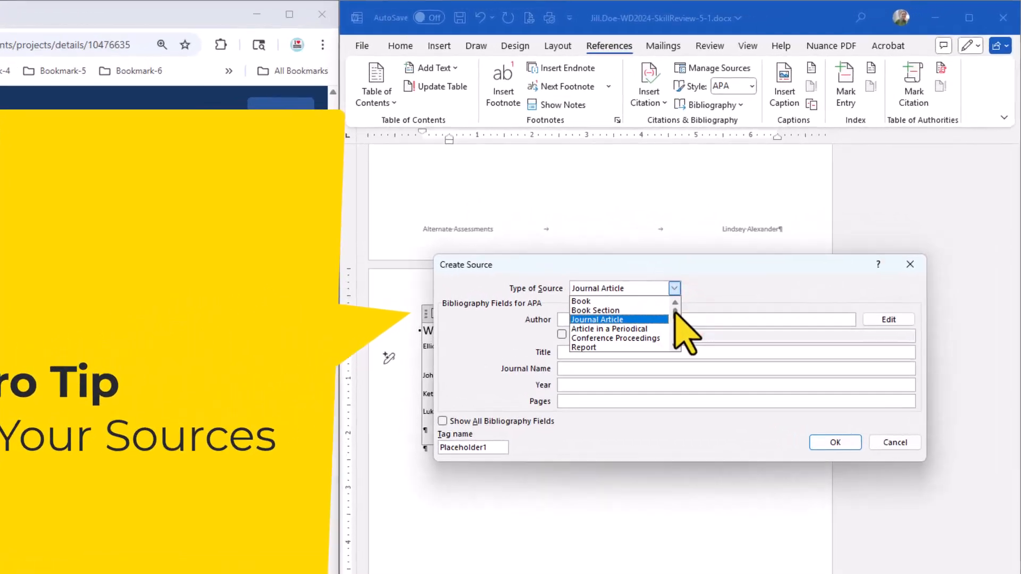
pyautogui.moveTo(751, 243); pyautogui.dragTo(751, 248)
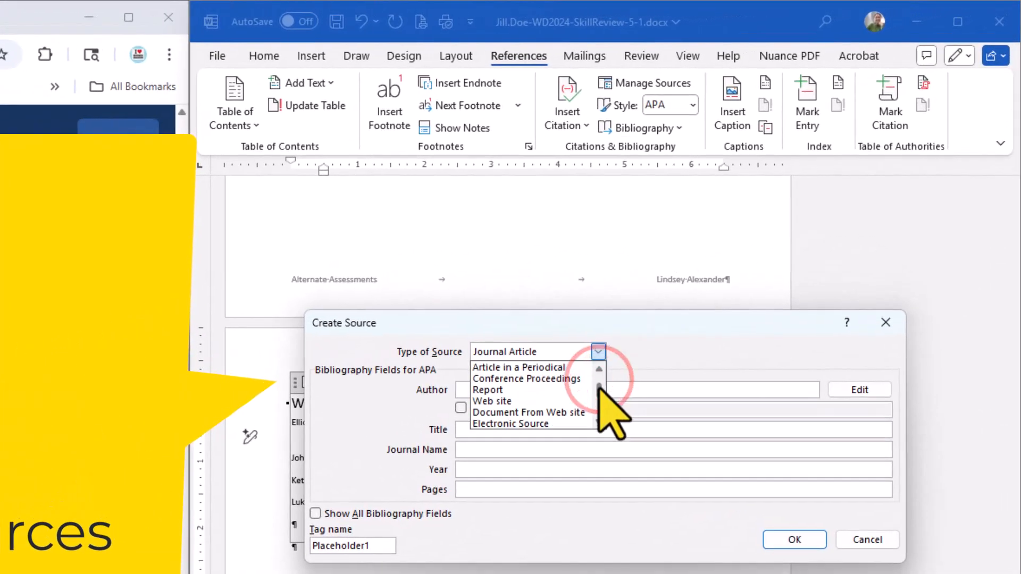
pyautogui.click(519, 400)
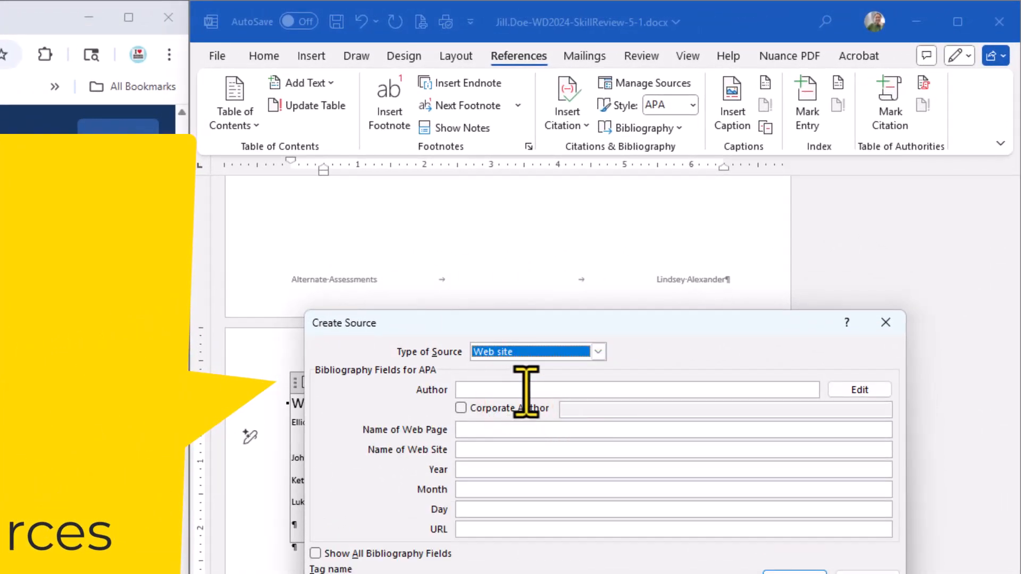
# Enter the author's name for the new source and name the web page "Greatest Webpage Ever!"
pyautogui.click(525, 390)
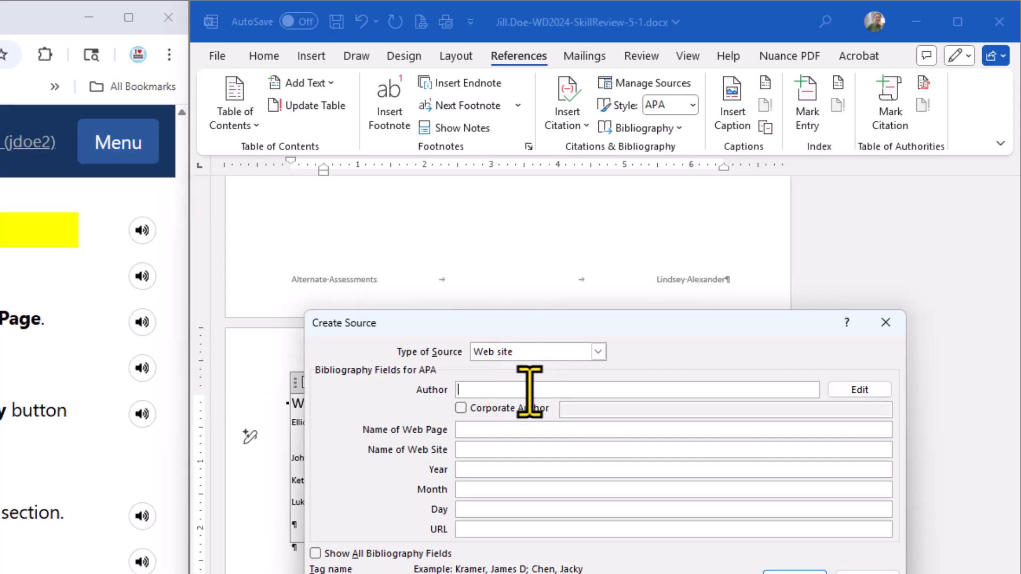
pyautogui.write('Mickey Mouse')
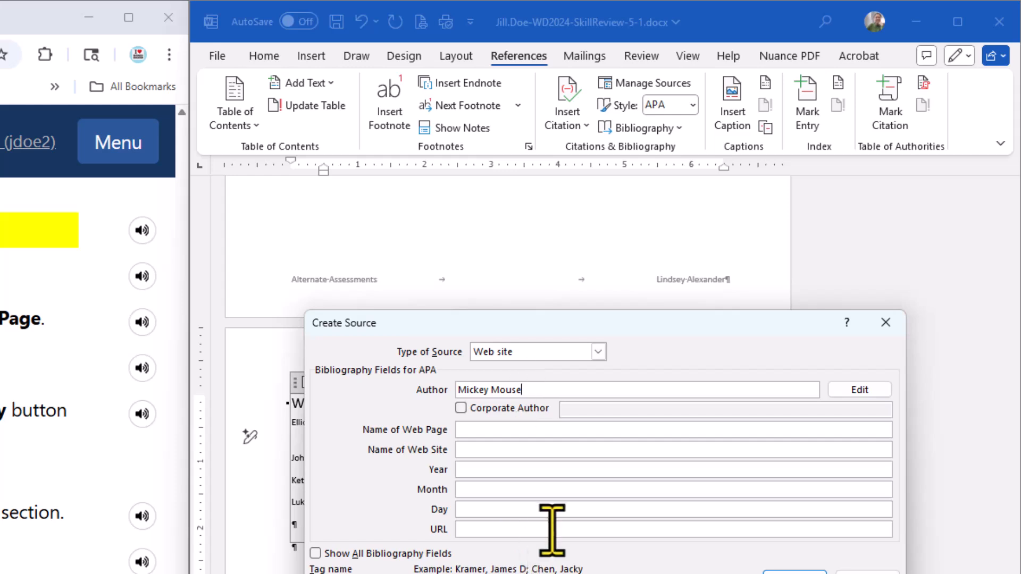
pyautogui.click(482, 429)
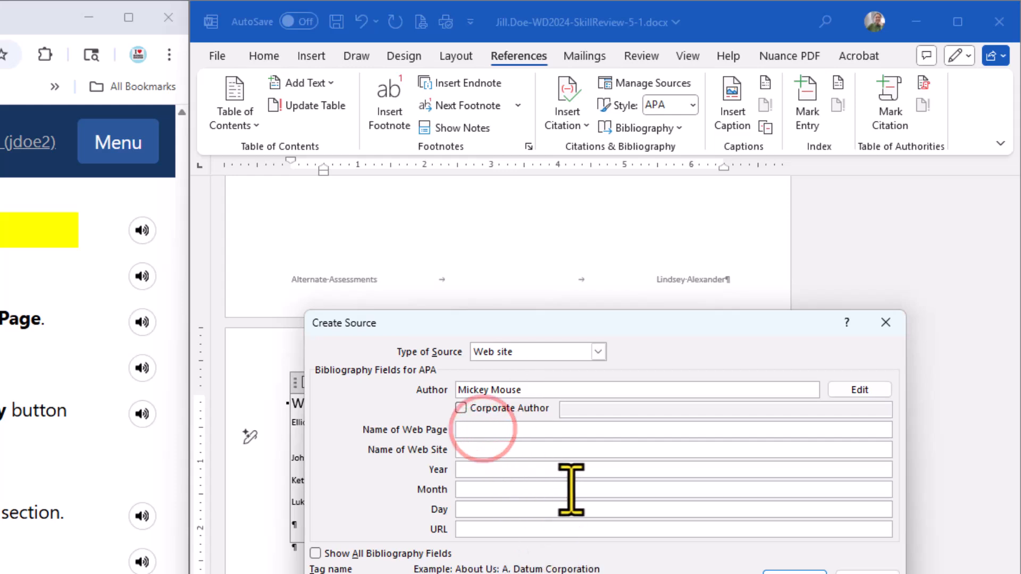
pyautogui.write('Greate')
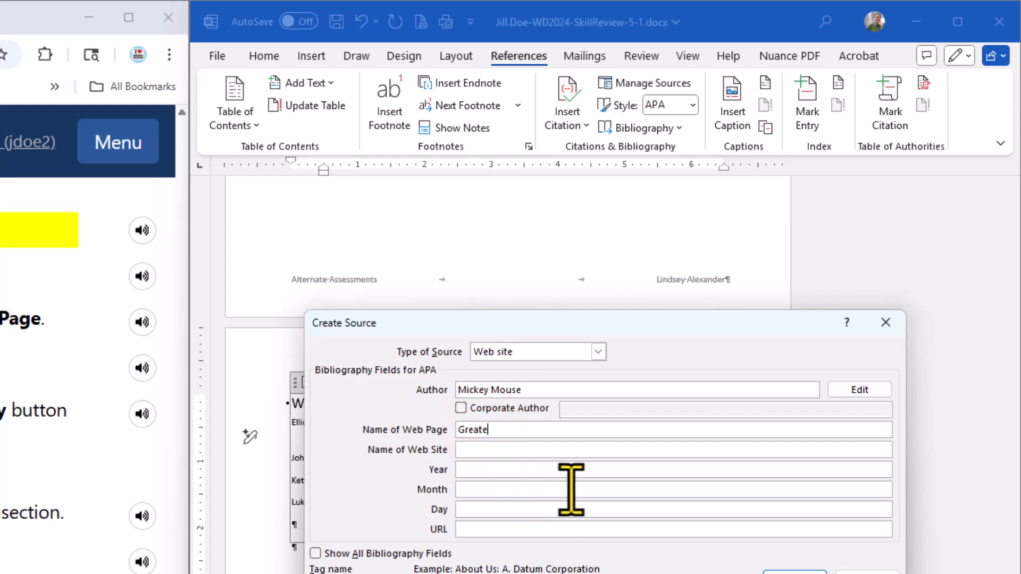
pyautogui.write('st Webpage Ever!')
# Set the source's web site name to "Source of All Knowledge.com" and its year to 2027
pyautogui.click(532, 439)
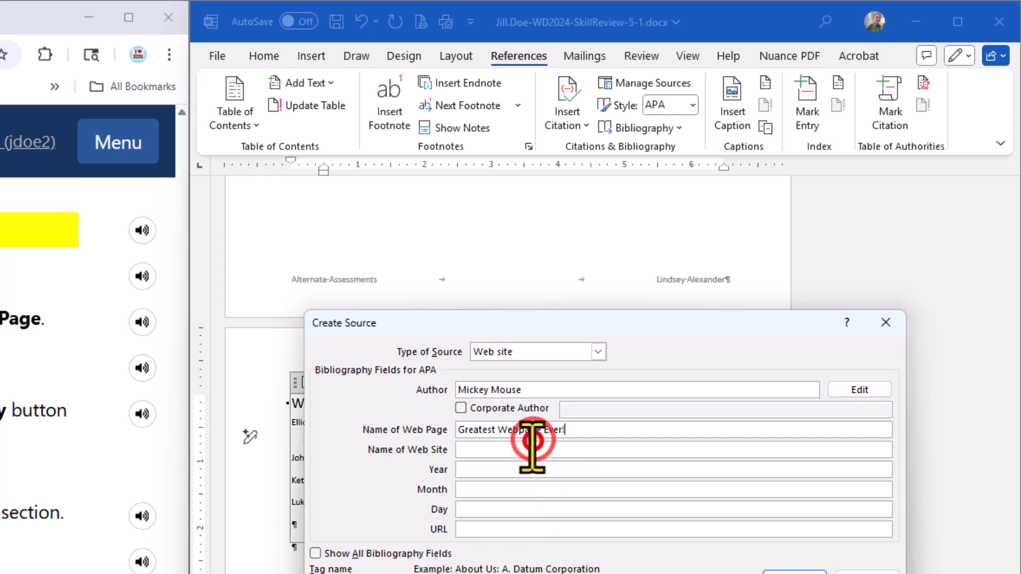
pyautogui.press('Tab')
pyautogui.write('Source ')
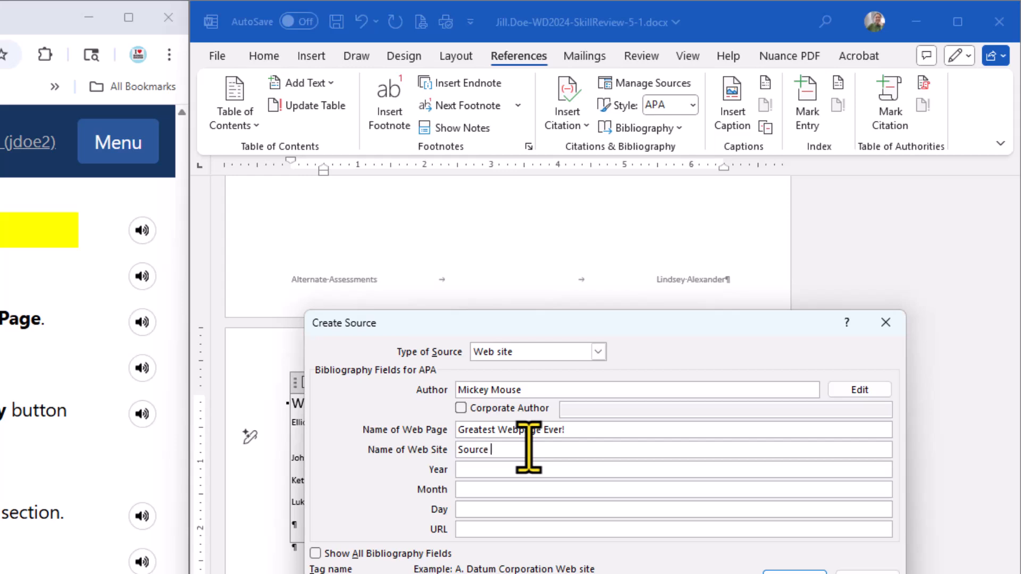
pyautogui.write('of All Knowledge.com')
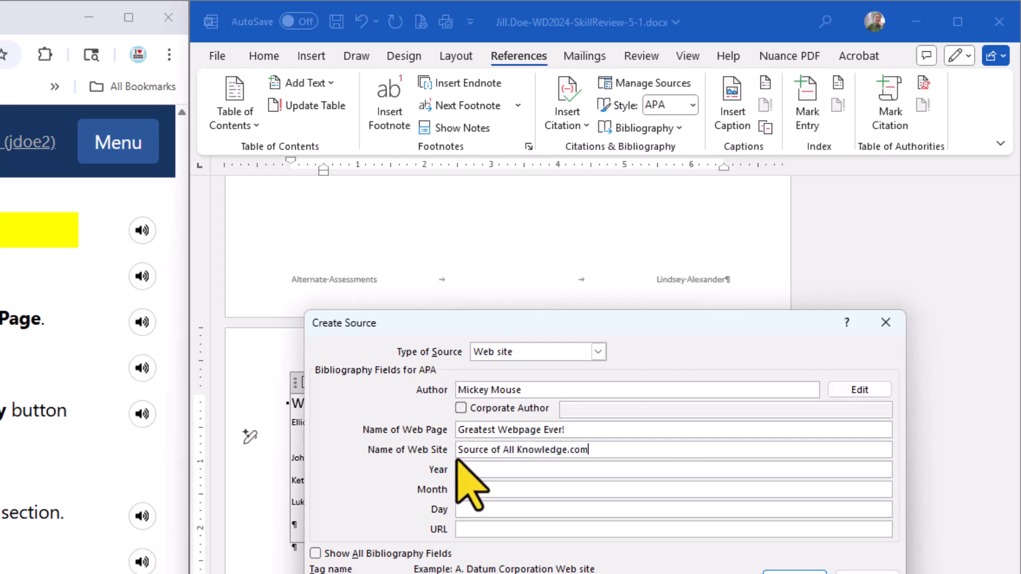
pyautogui.click(478, 470)
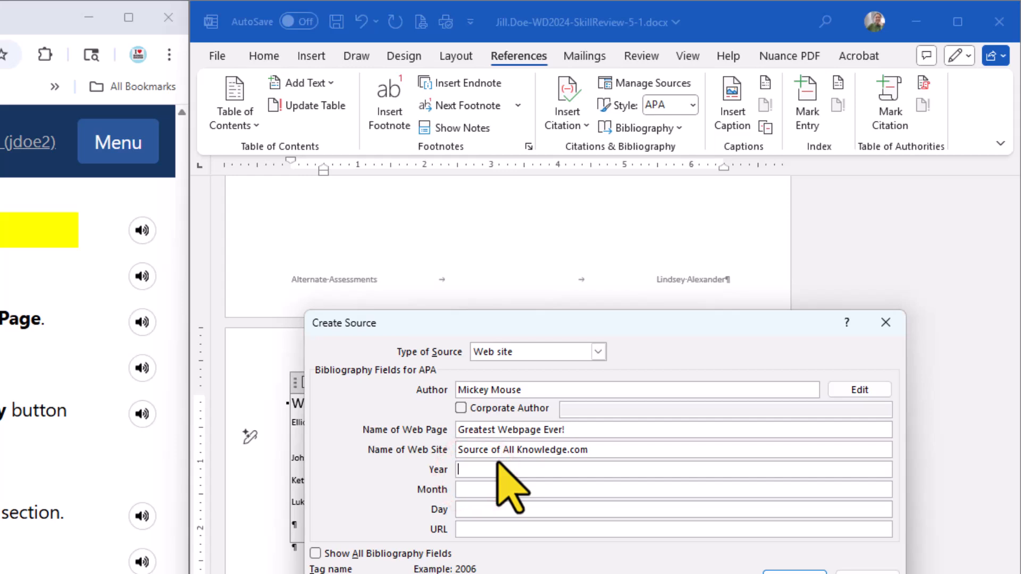
pyautogui.write('2027')
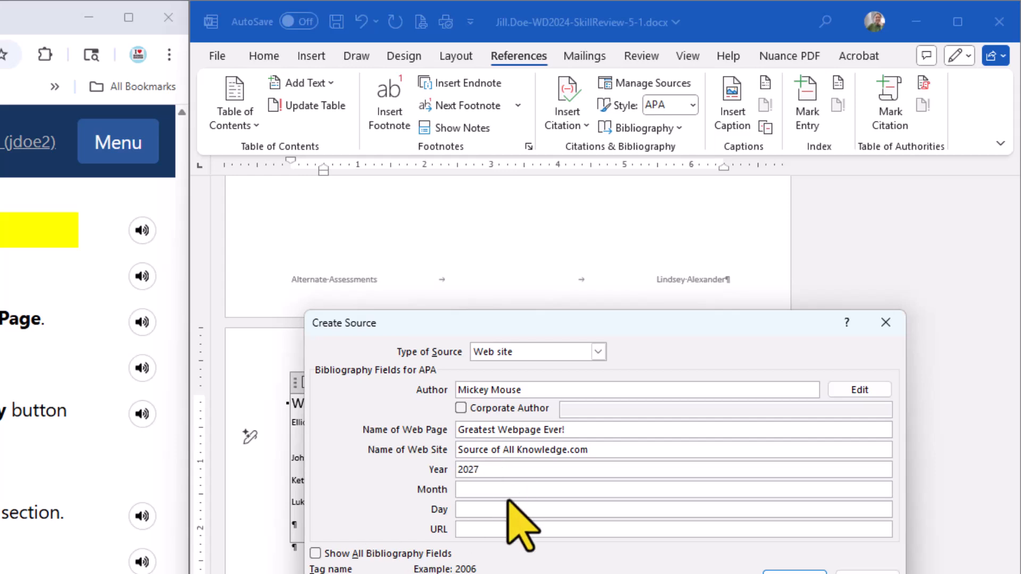
# Show all bibliography fields, look through the additional and recommended fields for a web site, and hide them again
pyautogui.click(521, 488)
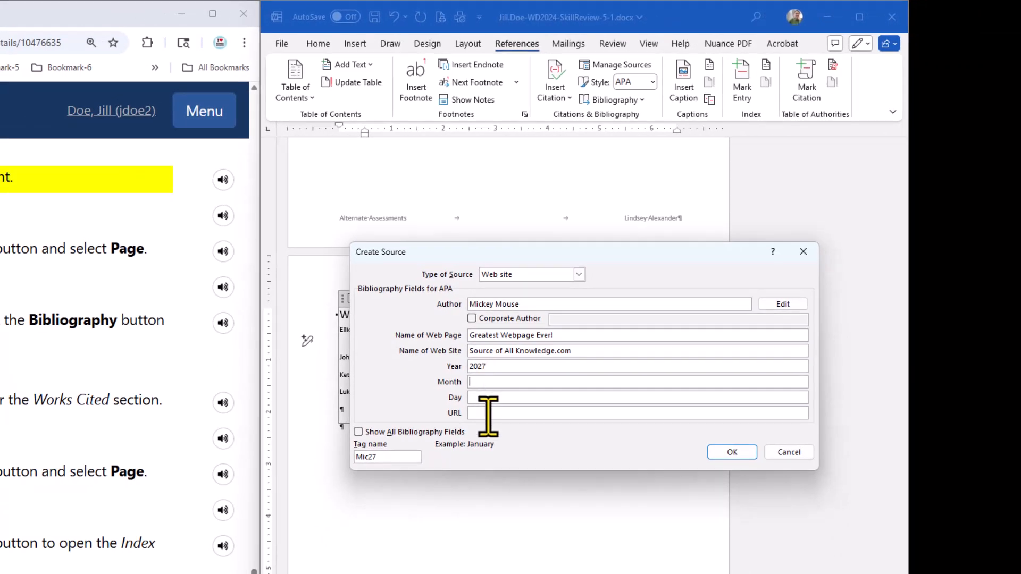
pyautogui.click(358, 432)
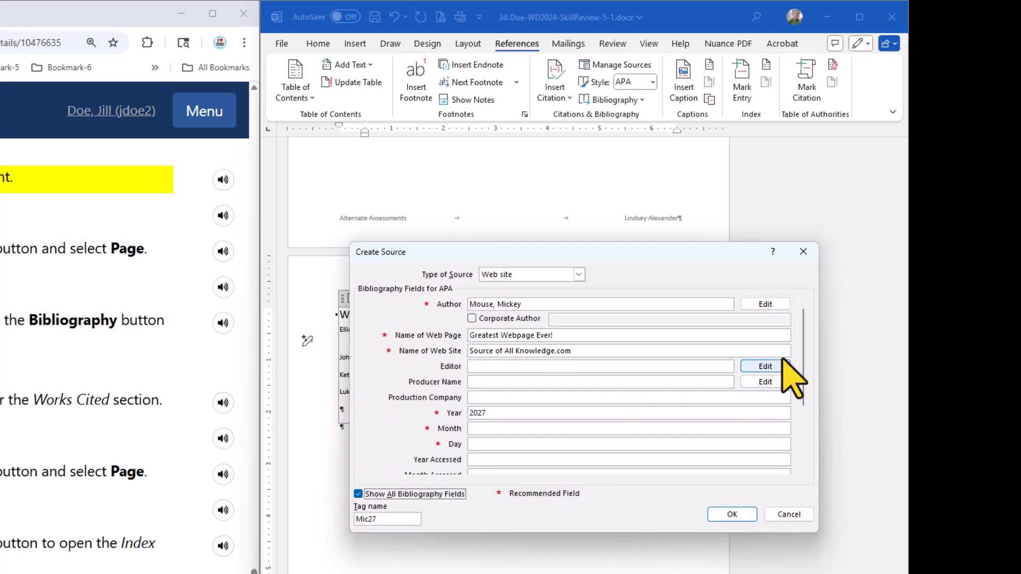
pyautogui.moveTo(802, 358); pyautogui.dragTo(803, 444)
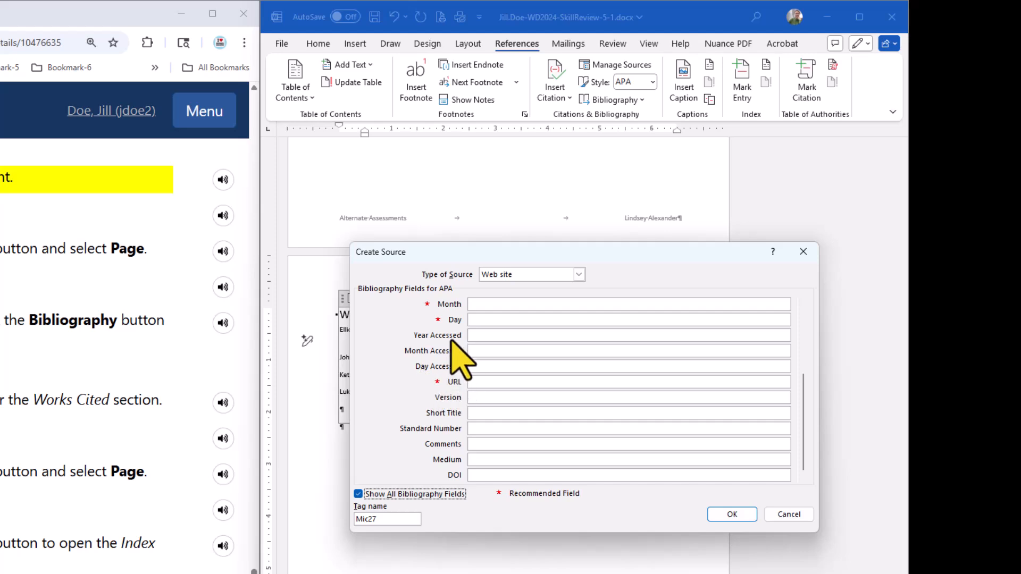
pyautogui.click(358, 494)
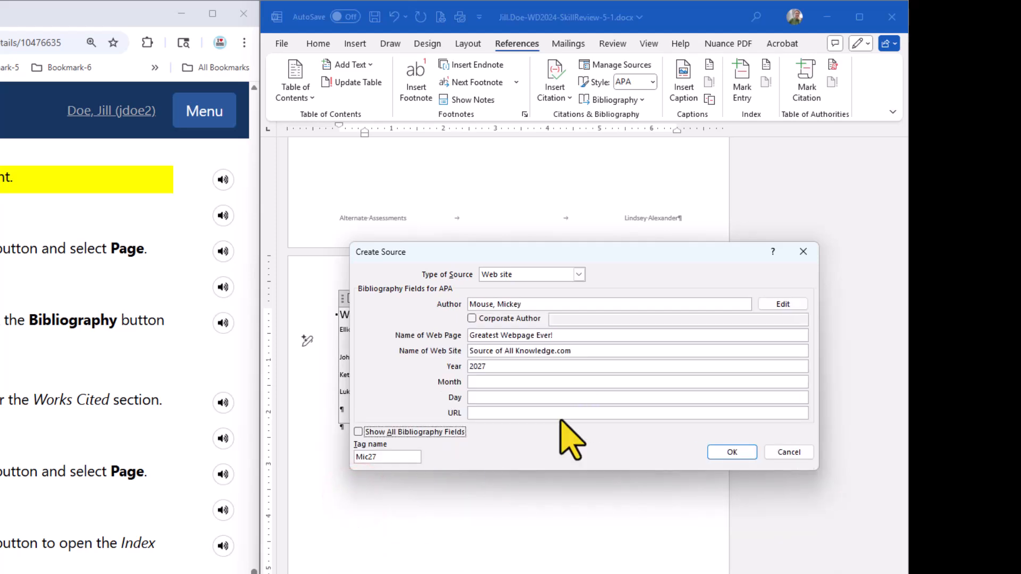
pyautogui.click(500, 413)
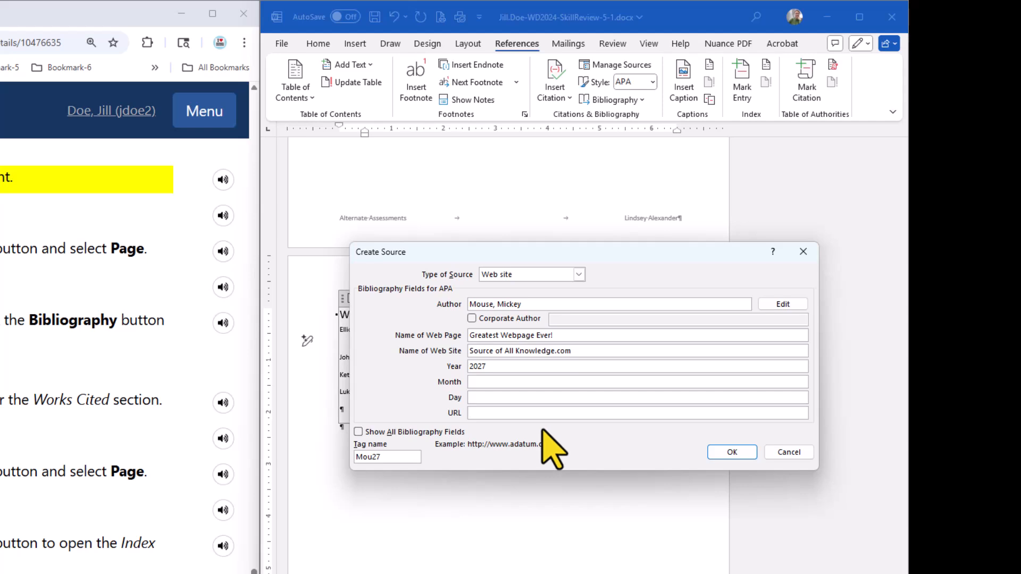
pyautogui.write('https://www.Source.com')
pyautogui.click(733, 452)
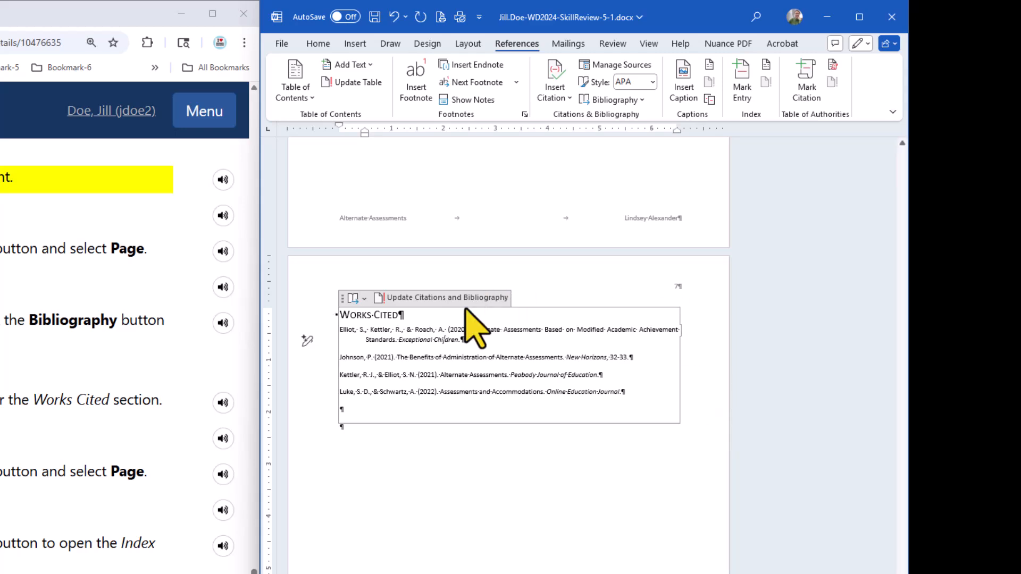
# Update the Works Cited bibliography to include the "Greatest Webpage Ever!" source and place the cursor at its entry
pyautogui.click(430, 299)
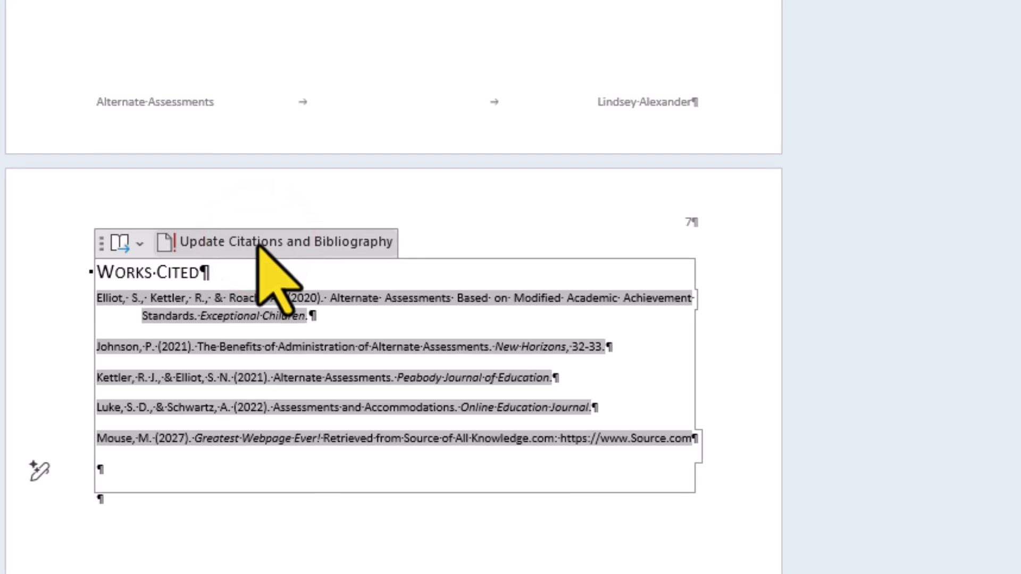
pyautogui.click(231, 444)
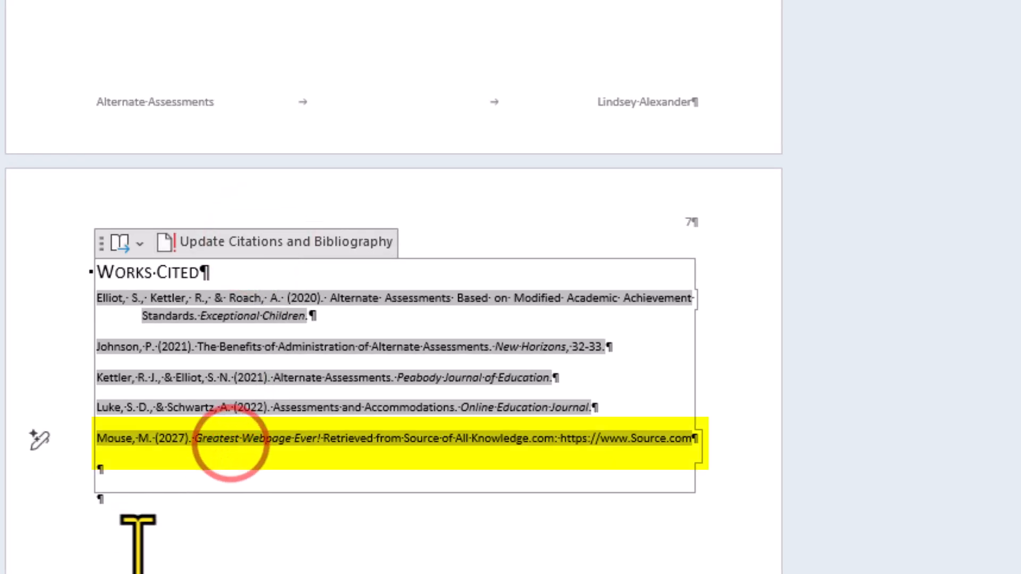
pyautogui.click(154, 466)
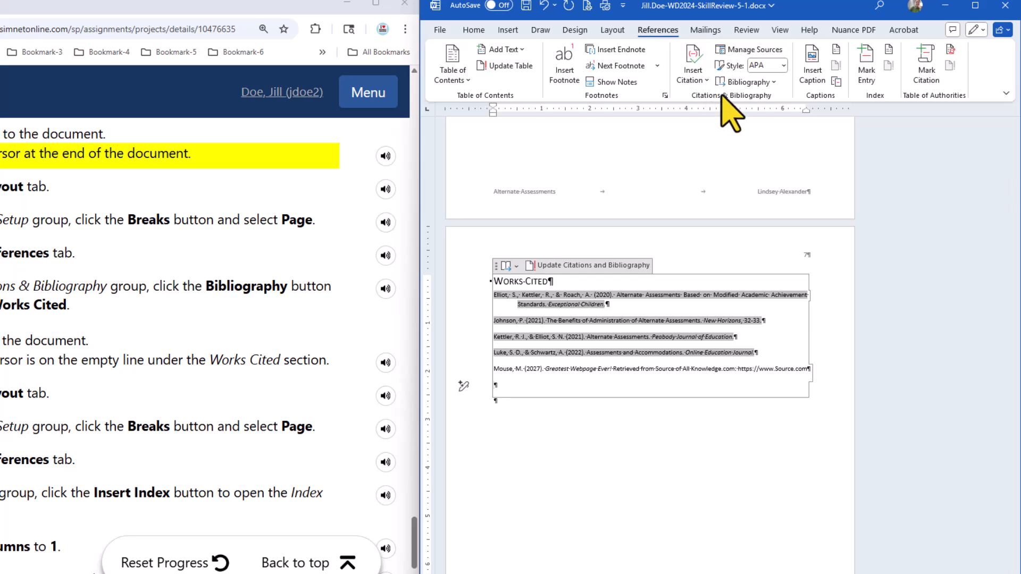
# Open the Source Manager and delete the "Greatest Webpage Ever!" source from the document's current list
pyautogui.click(744, 51)
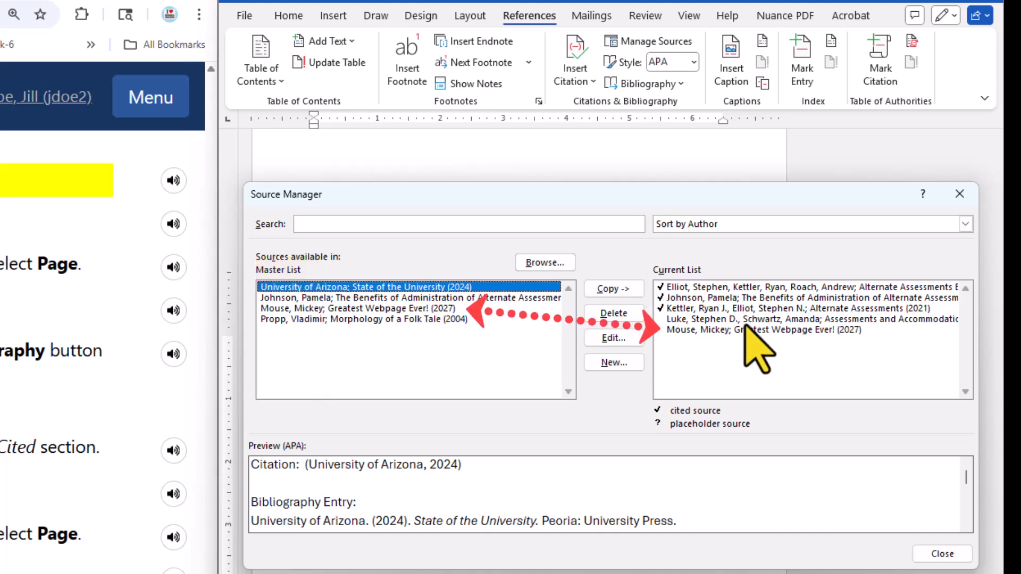
pyautogui.click(678, 321)
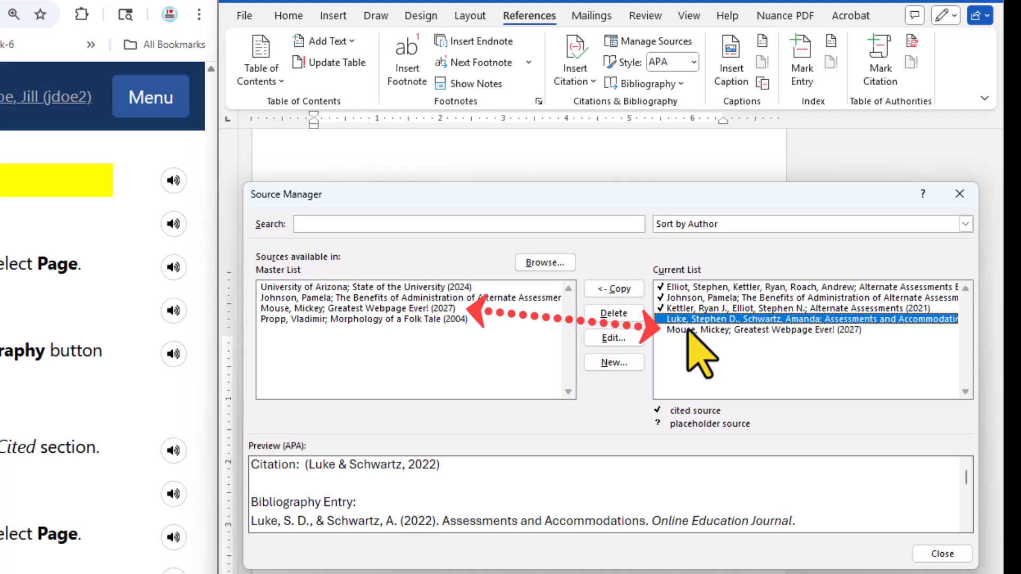
pyautogui.click(705, 331)
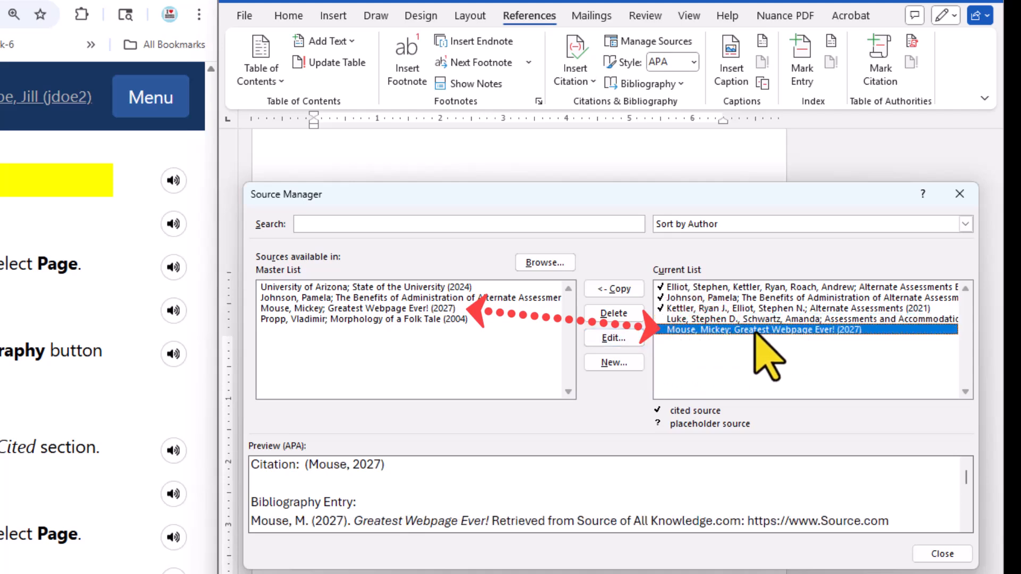
pyautogui.click(617, 313)
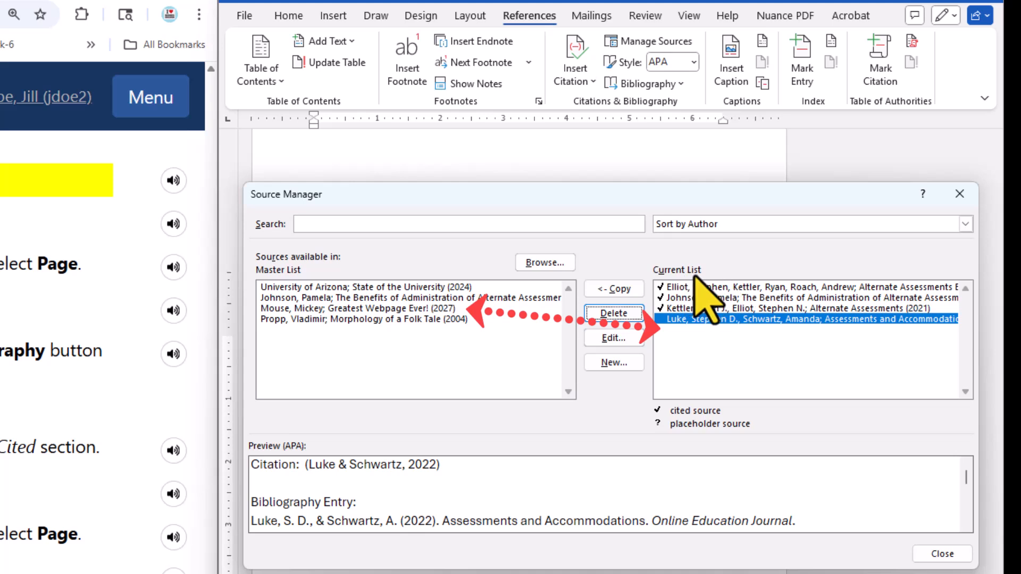
# Copy the "Greatest Webpage Ever!" source from the master list back to the current list
pyautogui.click(343, 308)
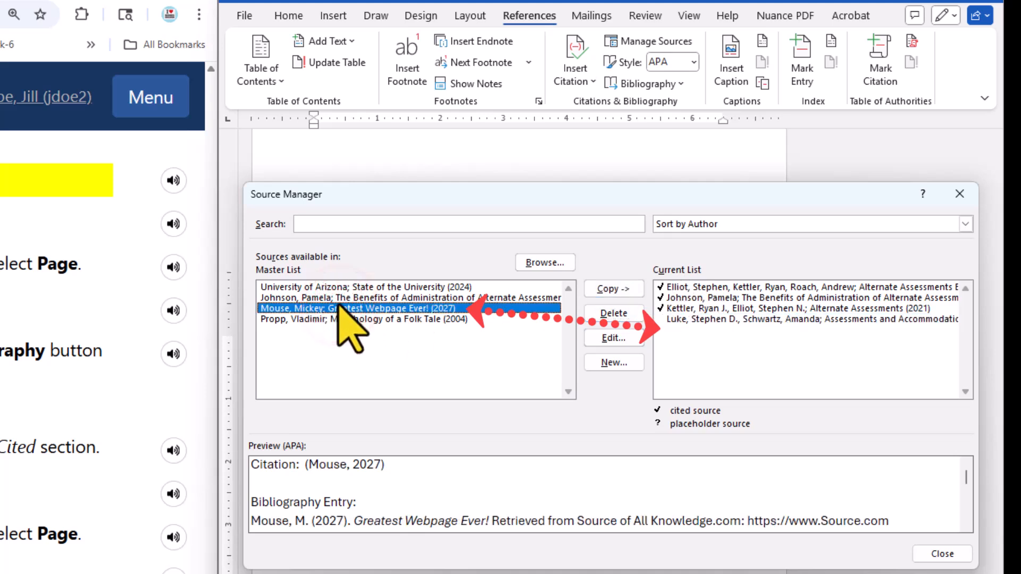
pyautogui.click(614, 289)
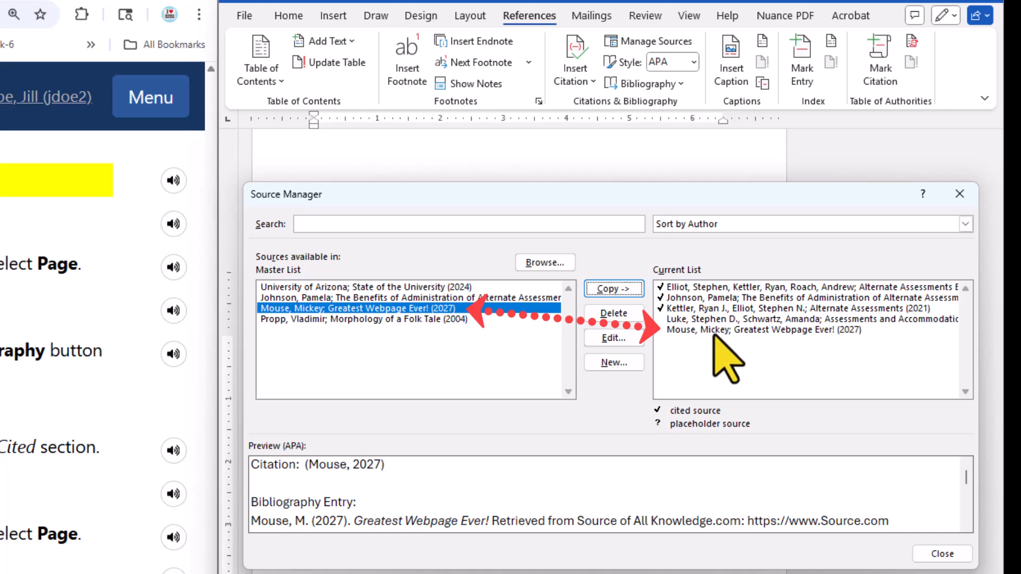
# Remove the restored "Greatest Webpage Ever!" source from the current list, close the Source Manager and update the Works Cited bibliography
pyautogui.click(714, 334)
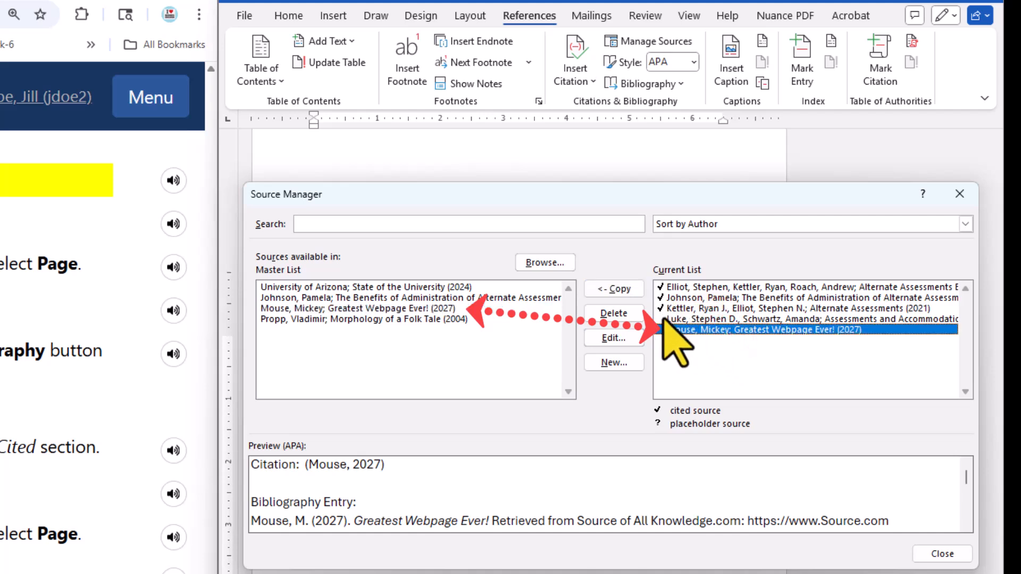
pyautogui.click(615, 314)
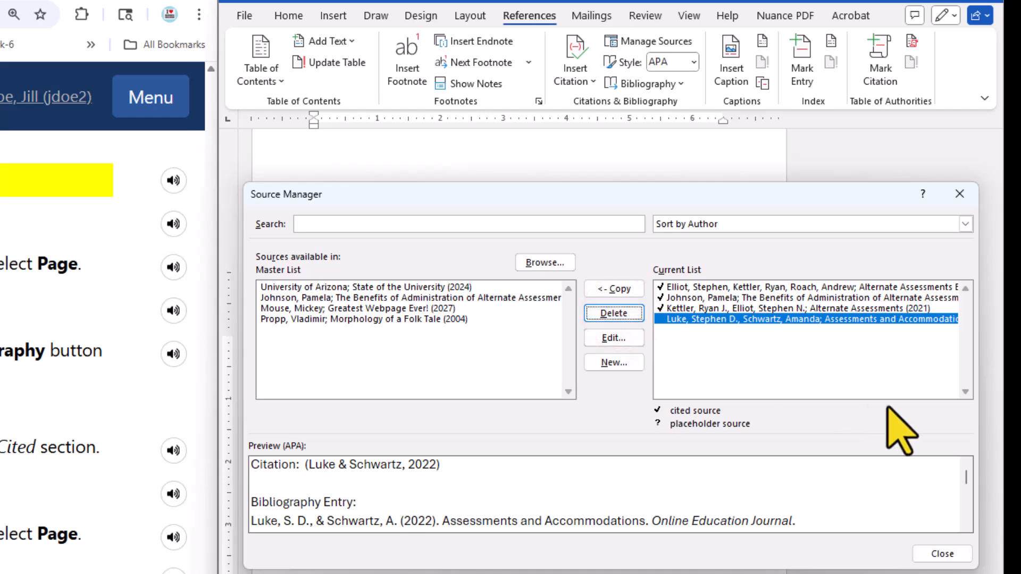
pyautogui.click(943, 554)
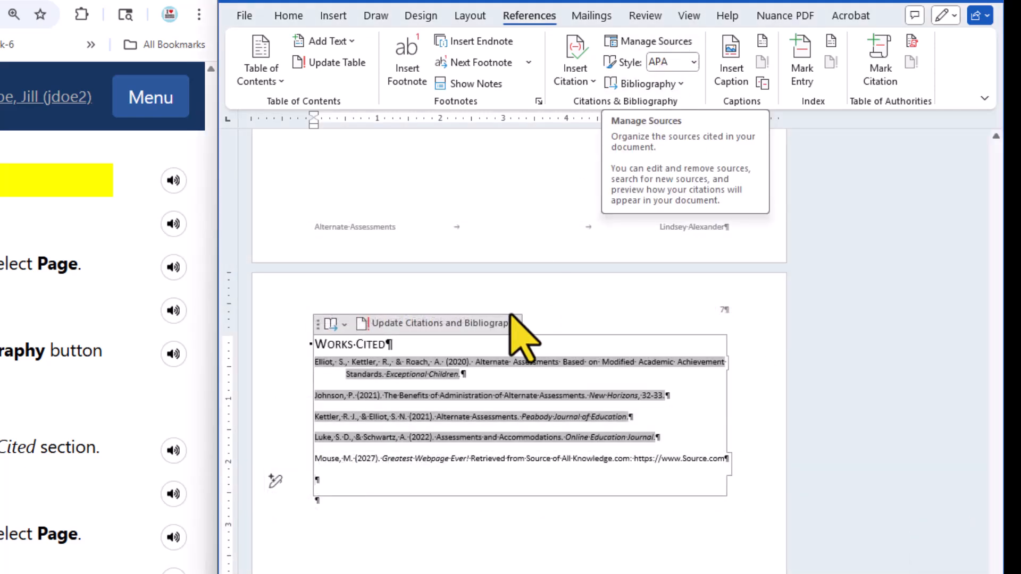
pyautogui.click(439, 324)
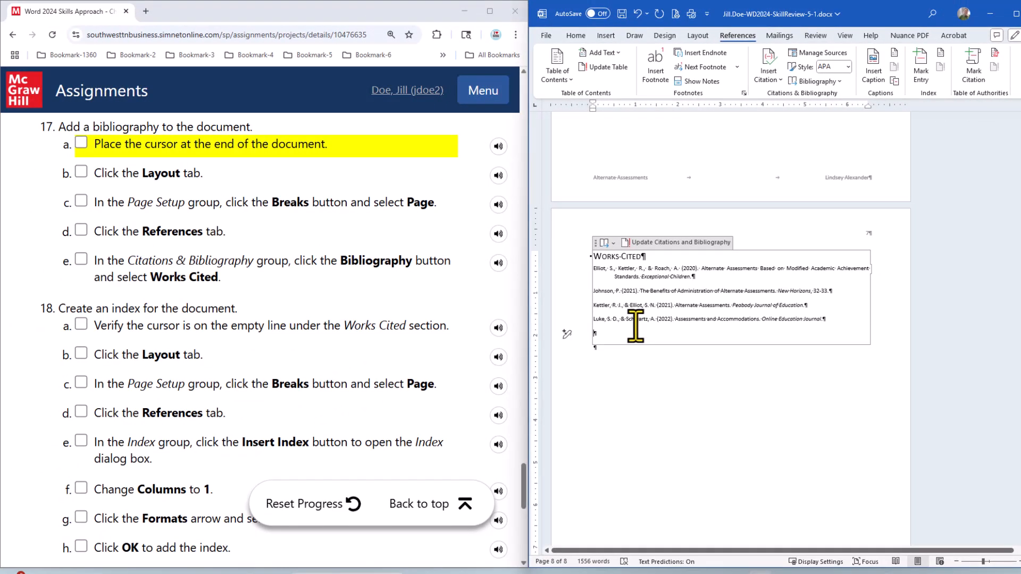
# Check off all five parts of step 17 in the assignment checklist, and save the Word document
pyautogui.click(82, 144)
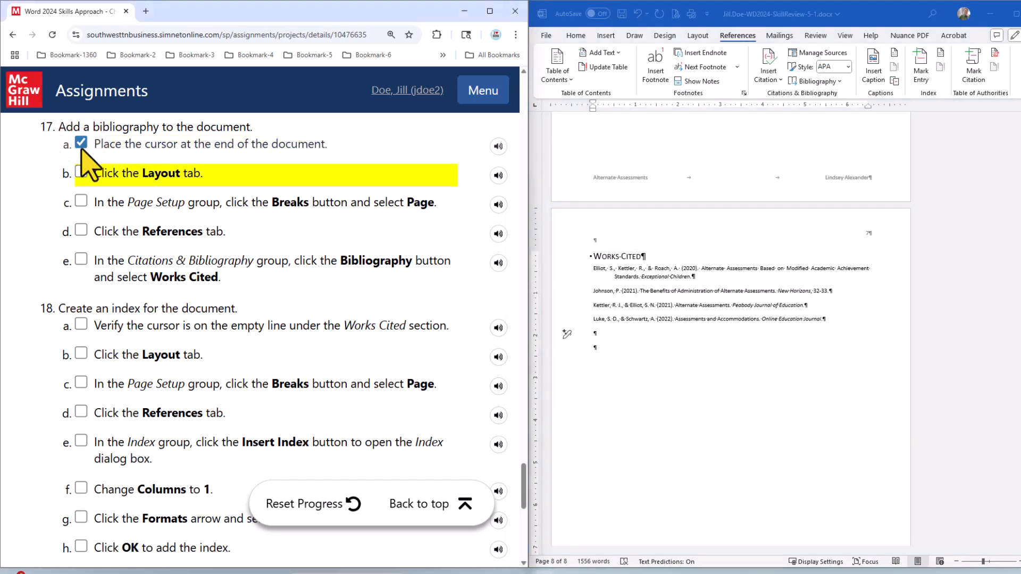
pyautogui.click(81, 172)
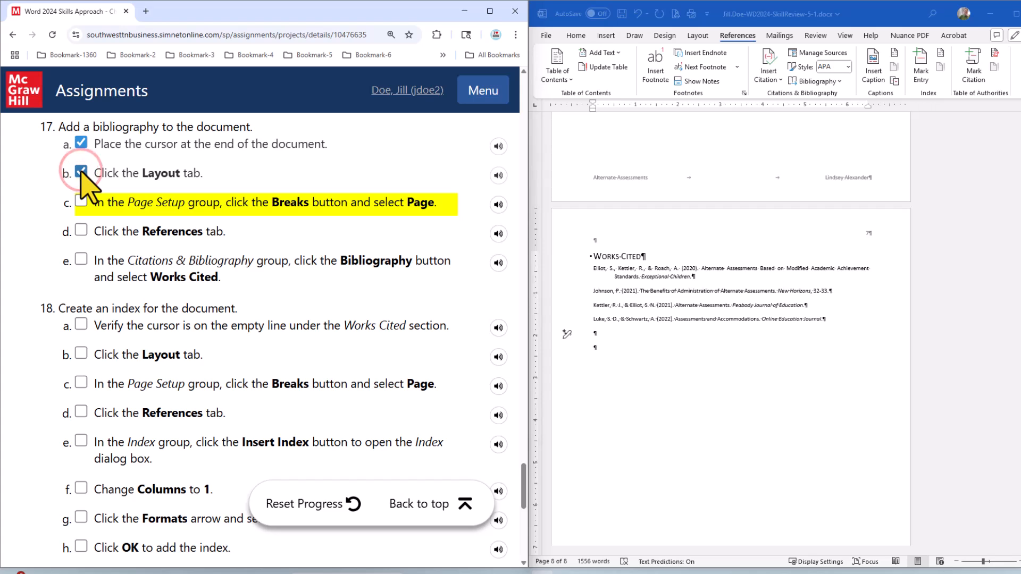
pyautogui.click(81, 201)
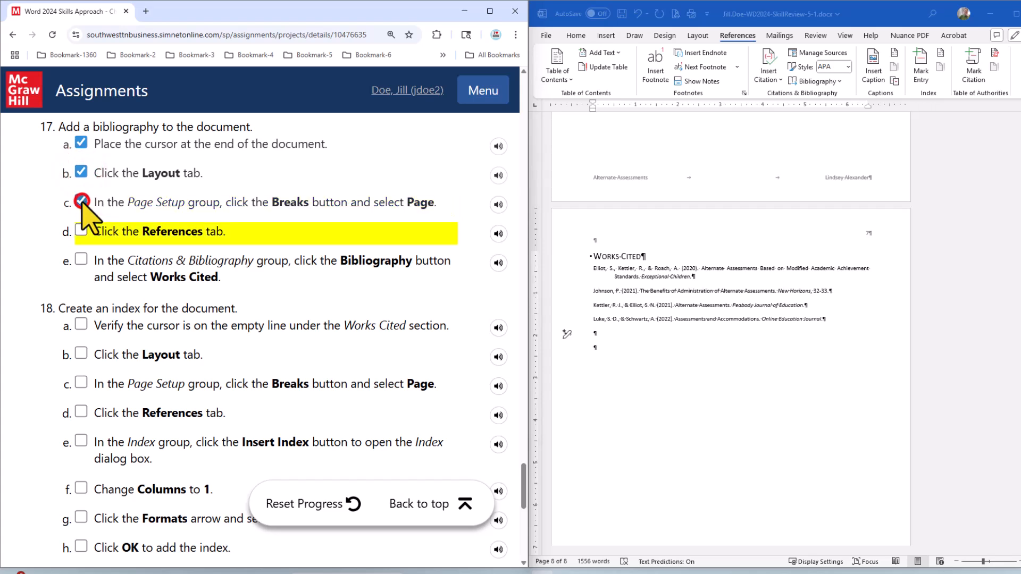
pyautogui.click(81, 231)
pyautogui.click(81, 260)
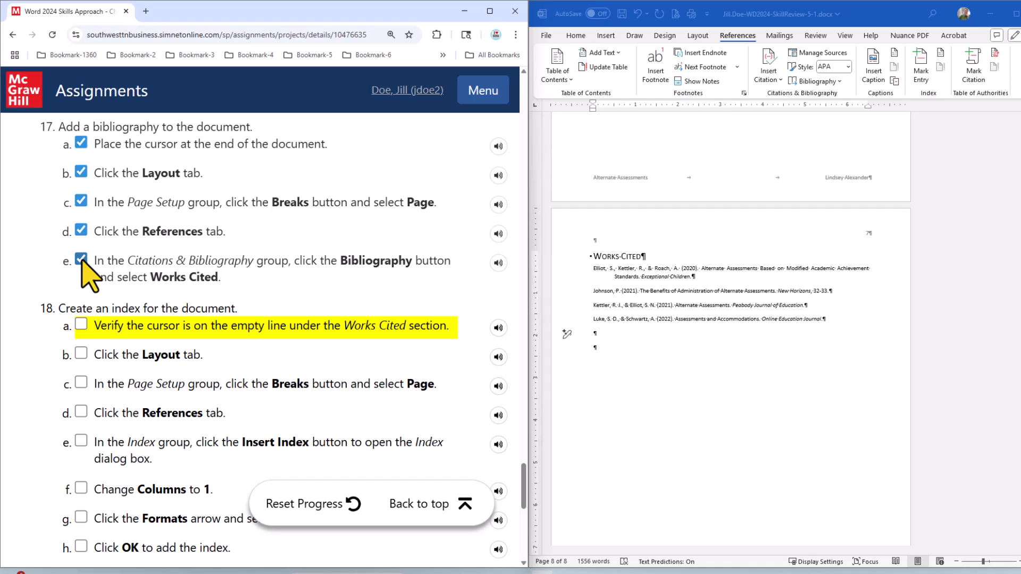
pyautogui.click(651, 197)
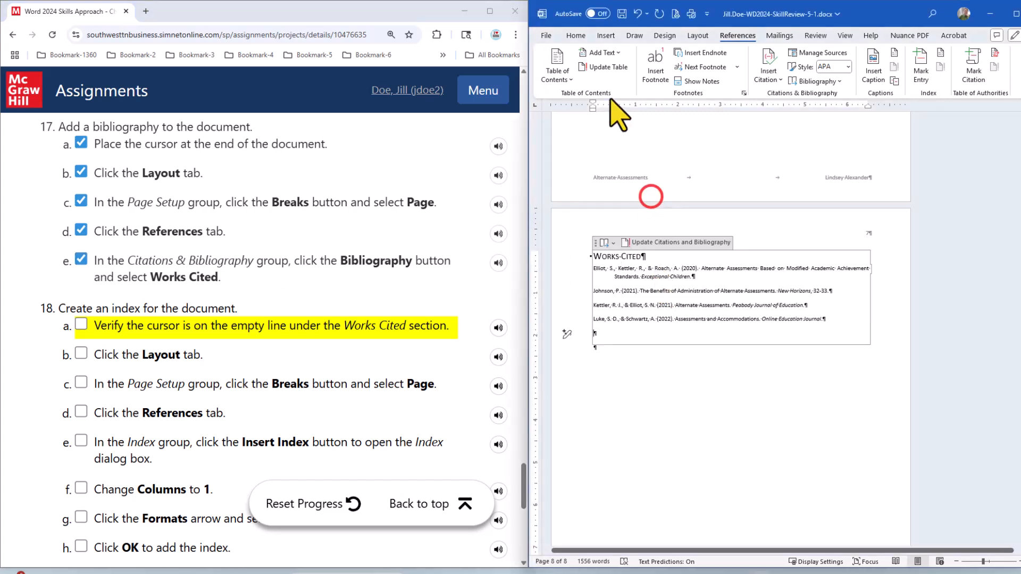
pyautogui.click(622, 14)
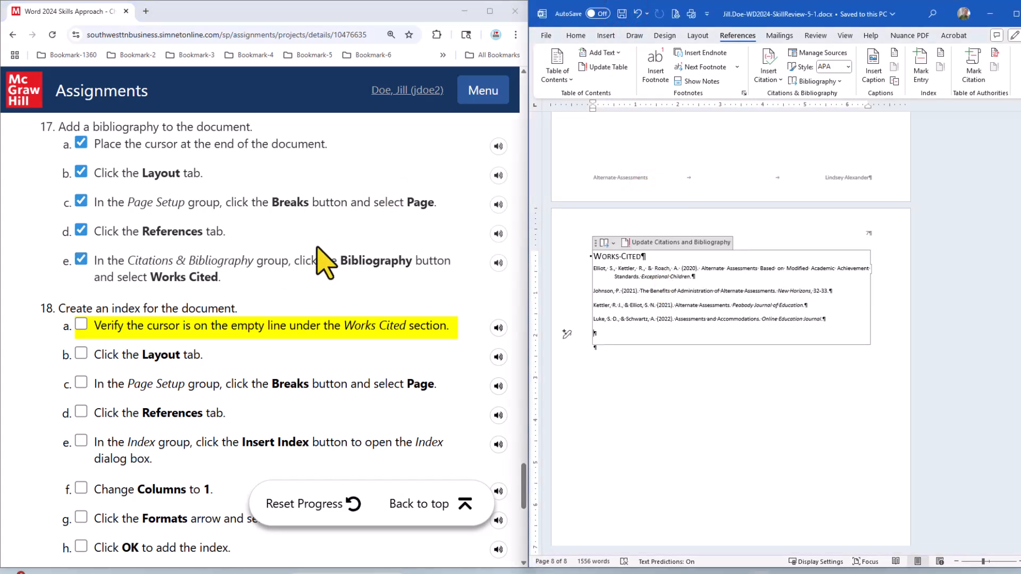
# Insert a page break on the empty line directly below the Works Cited bibliography
pyautogui.scroll(-3, 325, 264)
pyautogui.scroll(1, 322, 277)
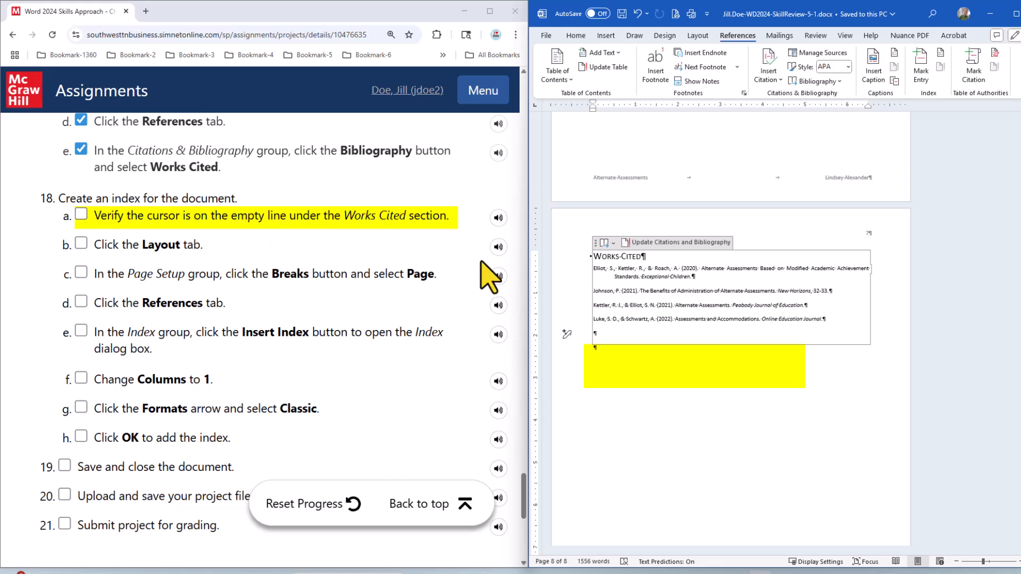
pyautogui.click(601, 351)
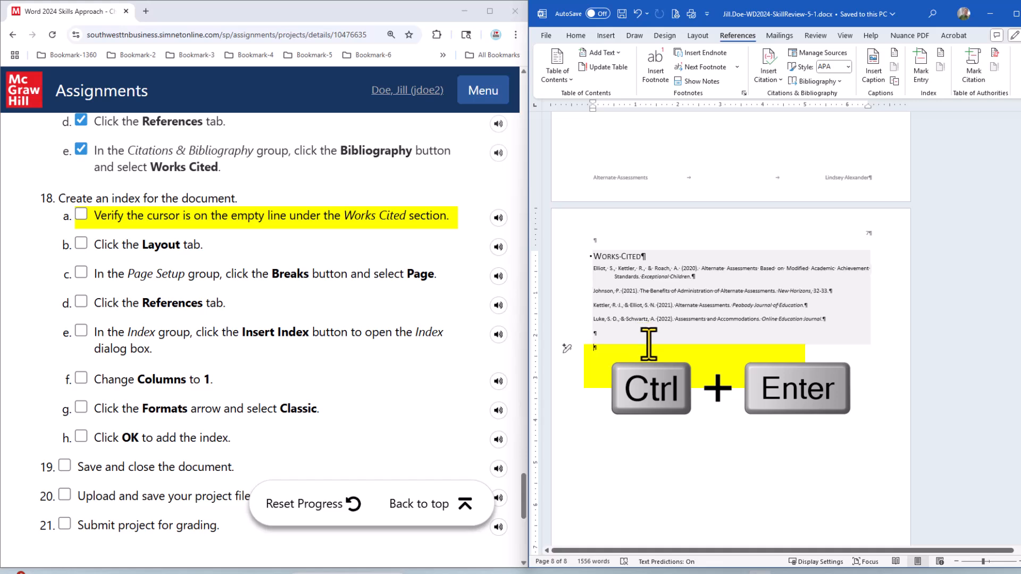
pyautogui.hotkey('ctrl', 'Return')
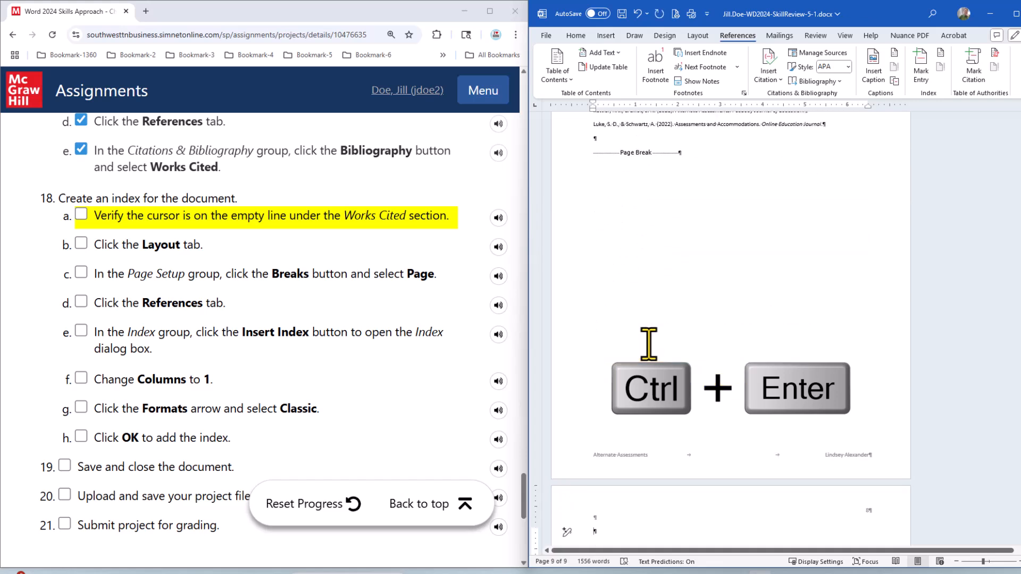
pyautogui.scroll(-5, 659, 319)
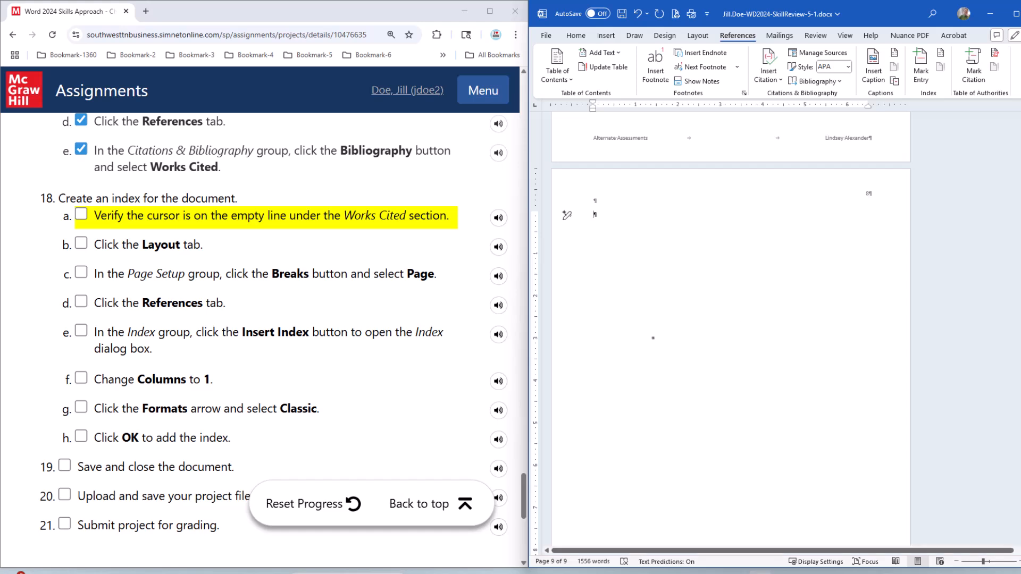
pyautogui.scroll(2, 734, 159)
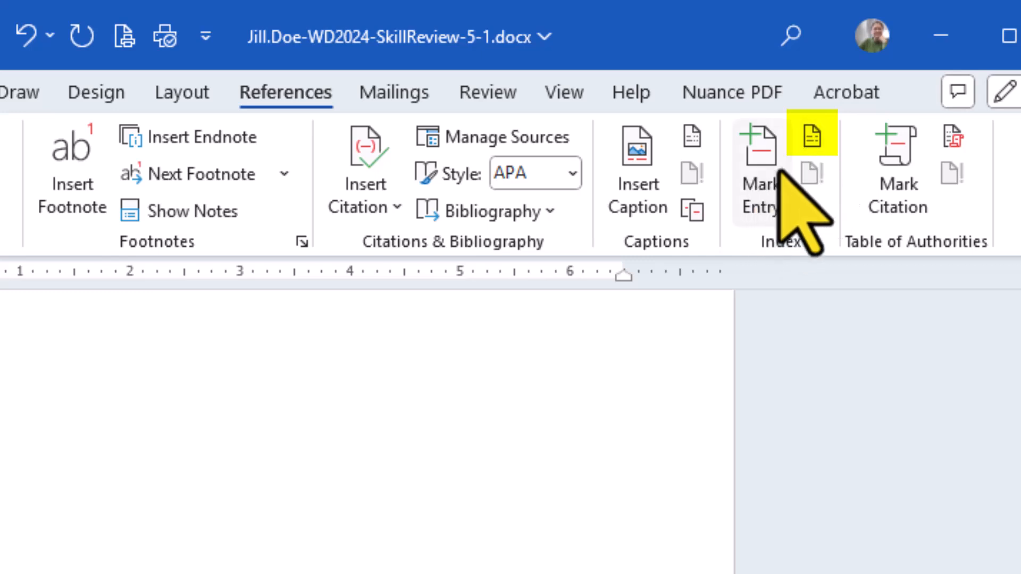
# Start inserting an index on the new page, with 1 column and the Classic format
pyautogui.click(818, 133)
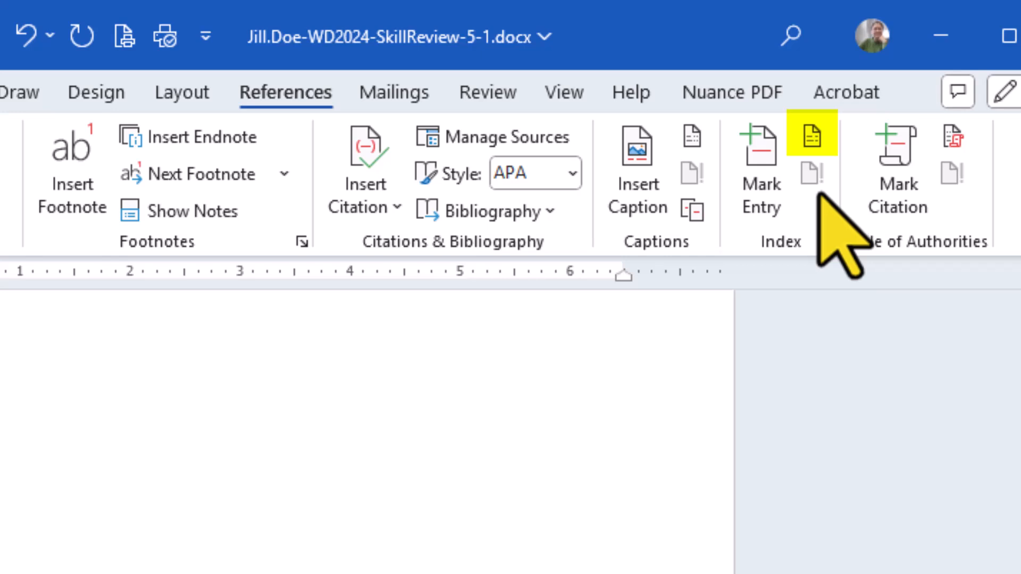
pyautogui.click(812, 135)
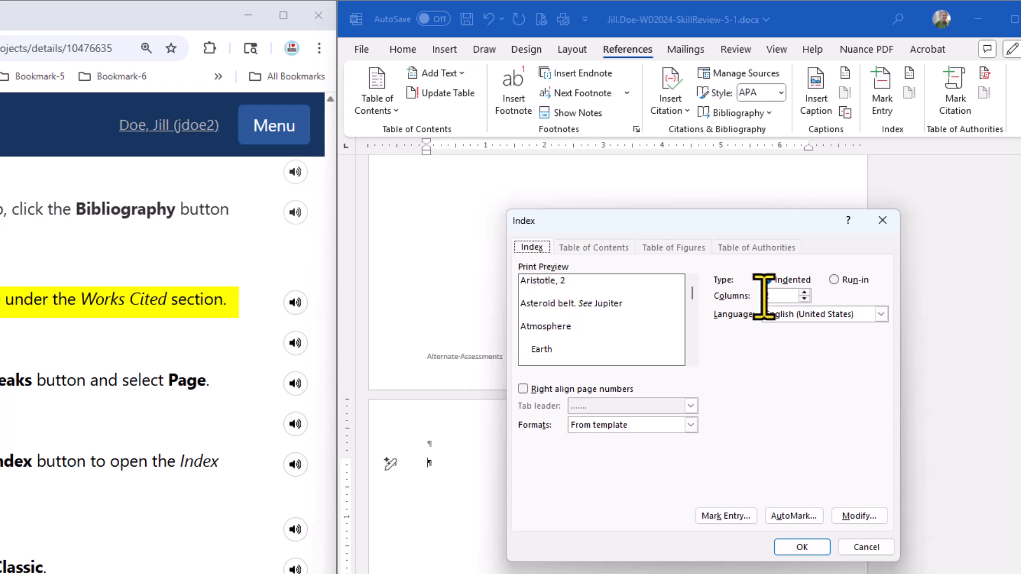
pyautogui.click(804, 299)
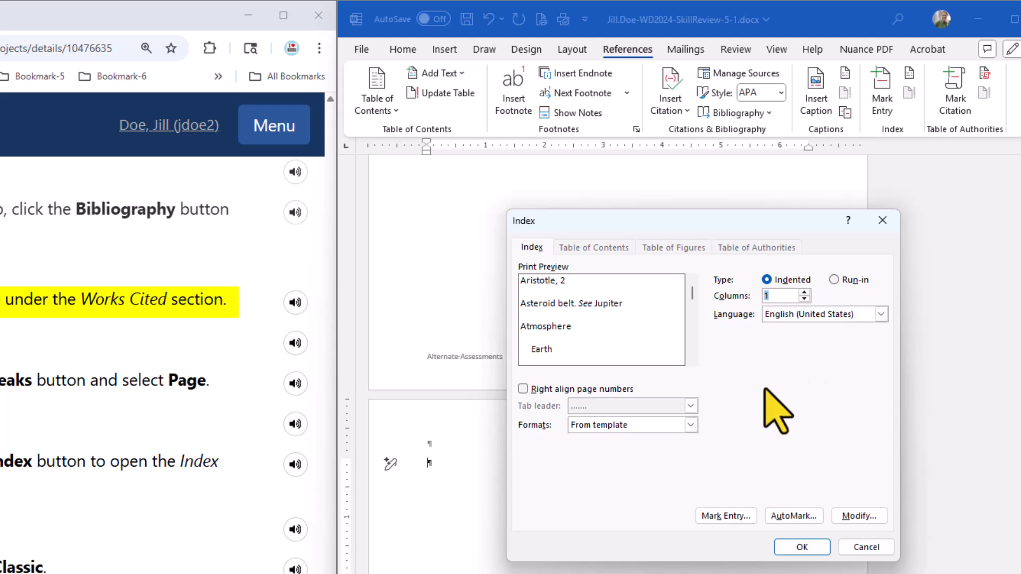
pyautogui.click(691, 425)
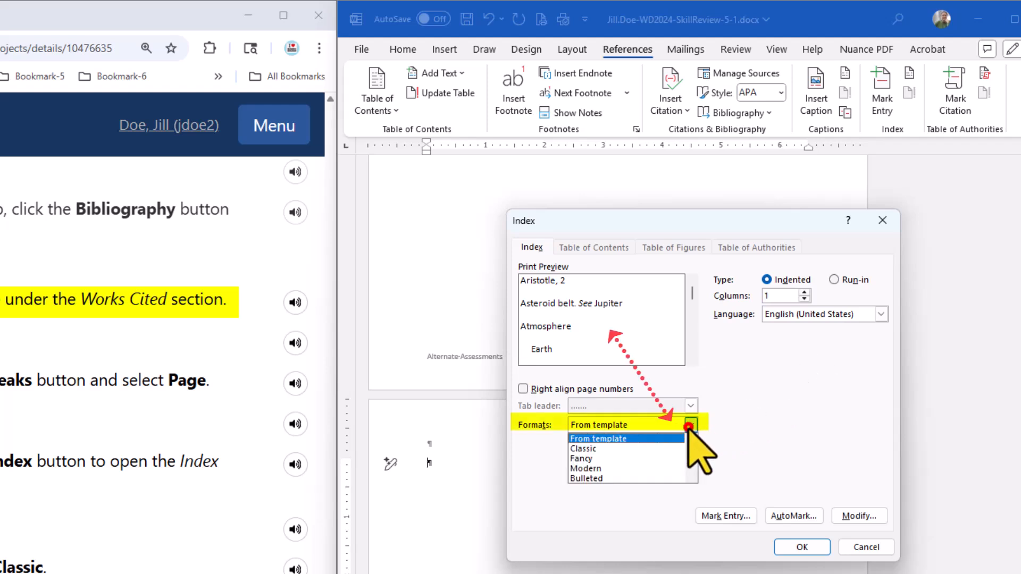
pyautogui.click(610, 449)
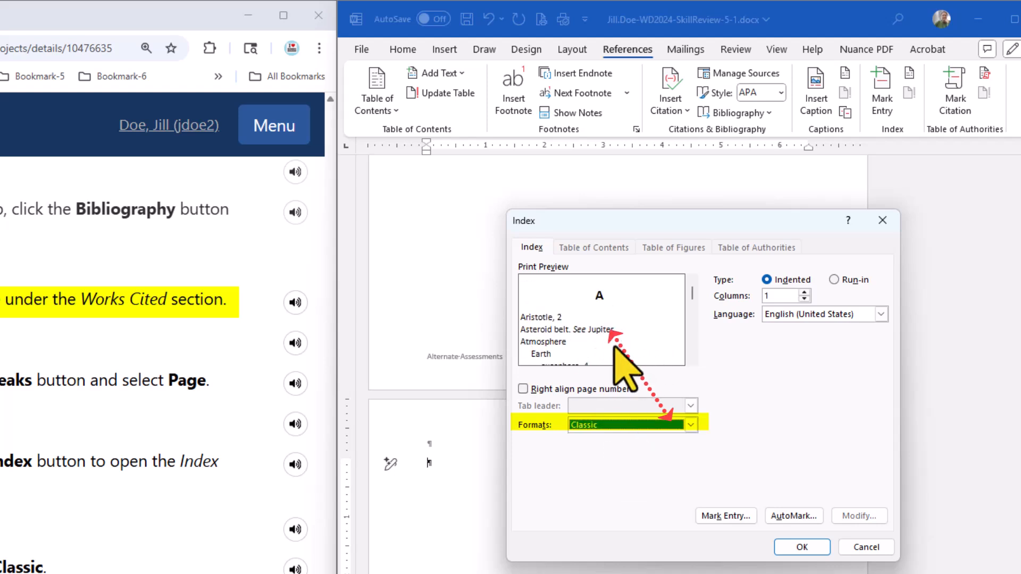
# Try the Fancy, Modern and Bulleted formats in turn in the index preview
pyautogui.click(691, 425)
pyautogui.click(669, 455)
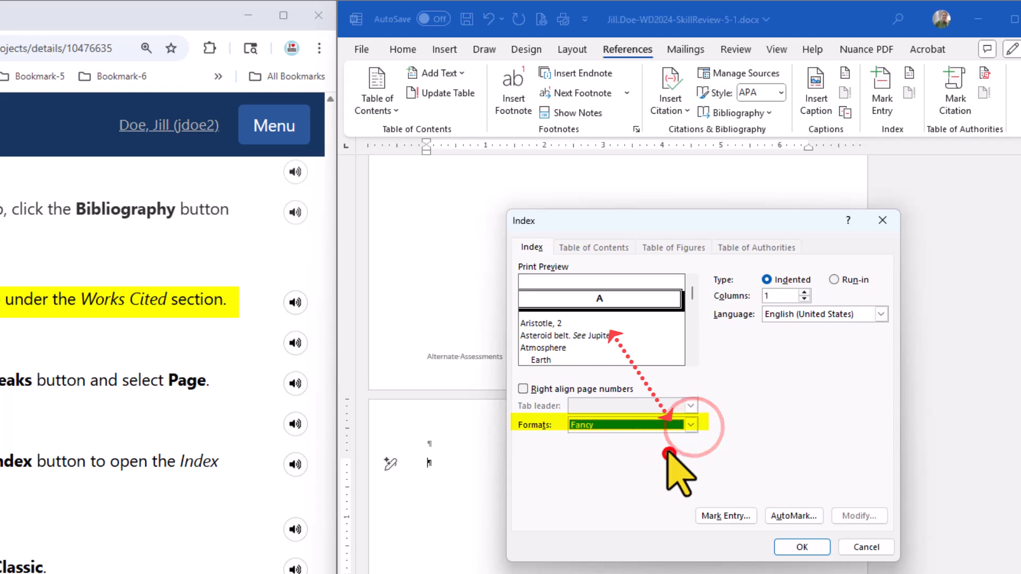
pyautogui.click(691, 425)
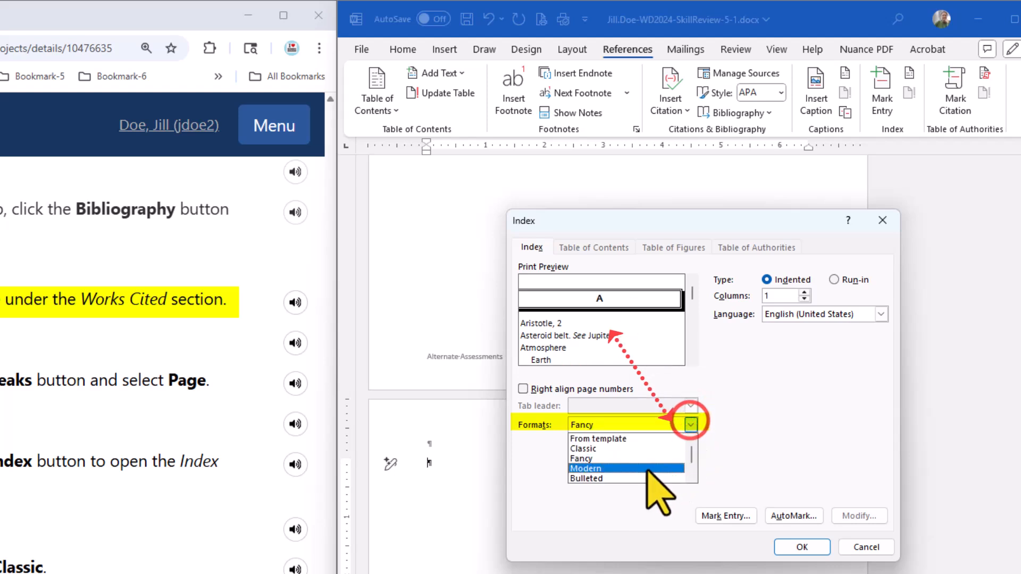
pyautogui.click(647, 468)
pyautogui.click(691, 425)
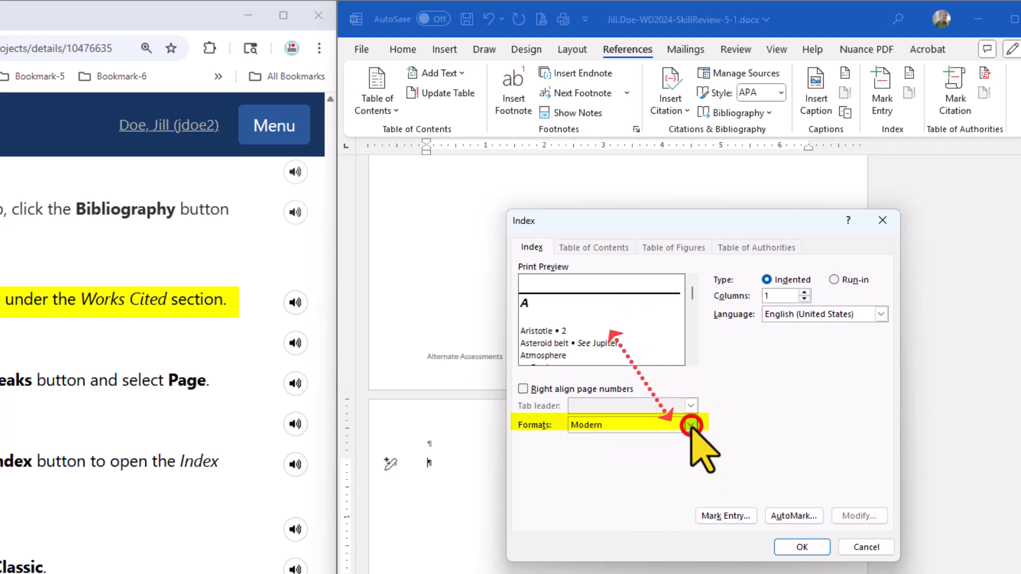
pyautogui.click(626, 480)
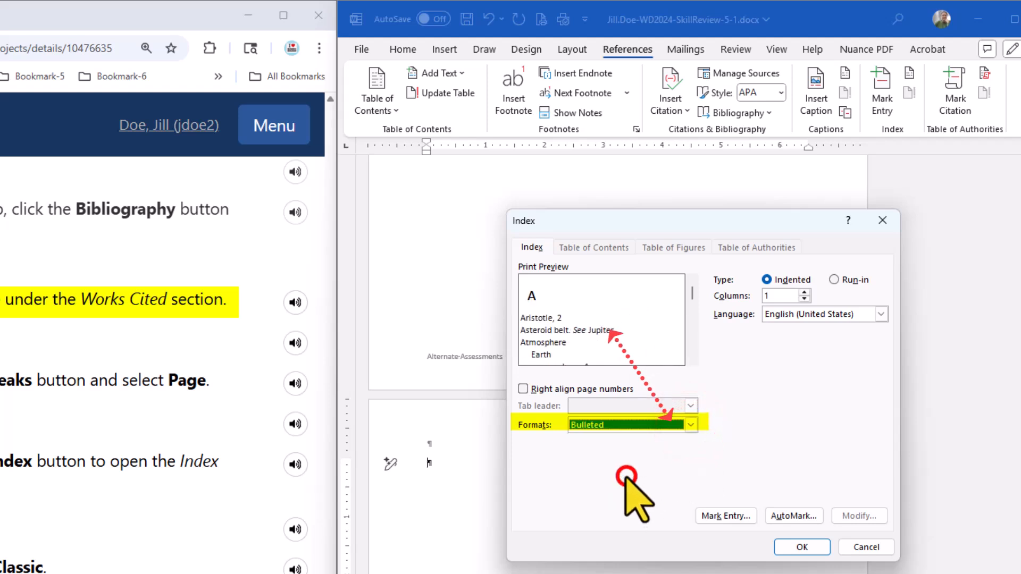
# Choose the Classic format again and insert the index into the document
pyautogui.click(691, 425)
pyautogui.click(644, 449)
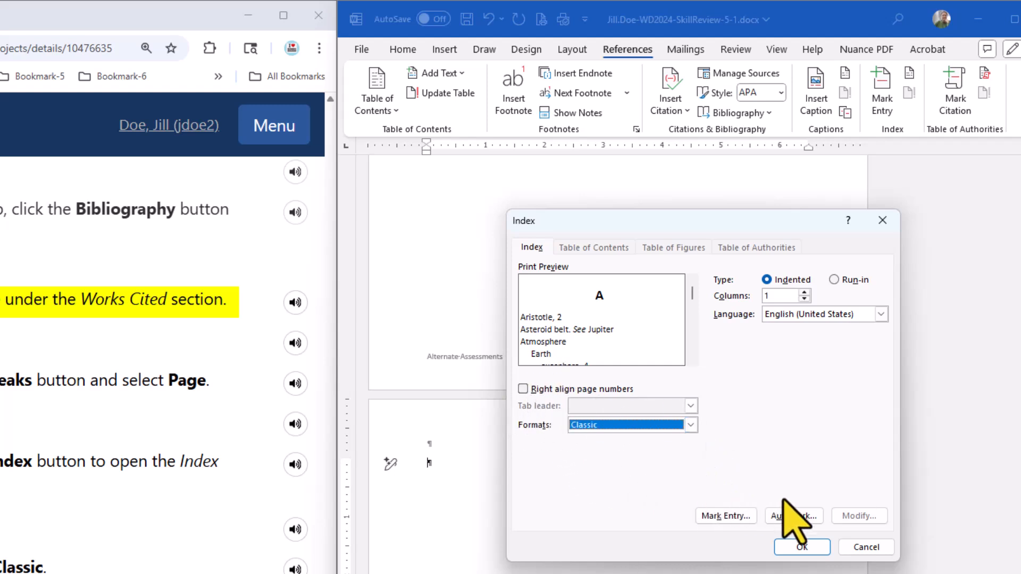
pyautogui.click(802, 548)
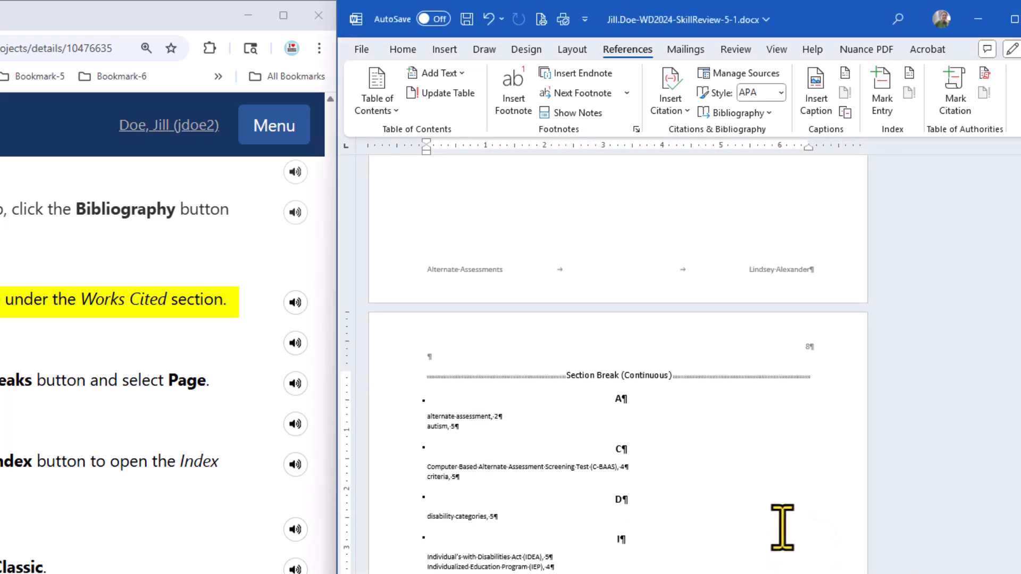
pyautogui.scroll(-1, 782, 528)
pyautogui.scroll(-1, 781, 528)
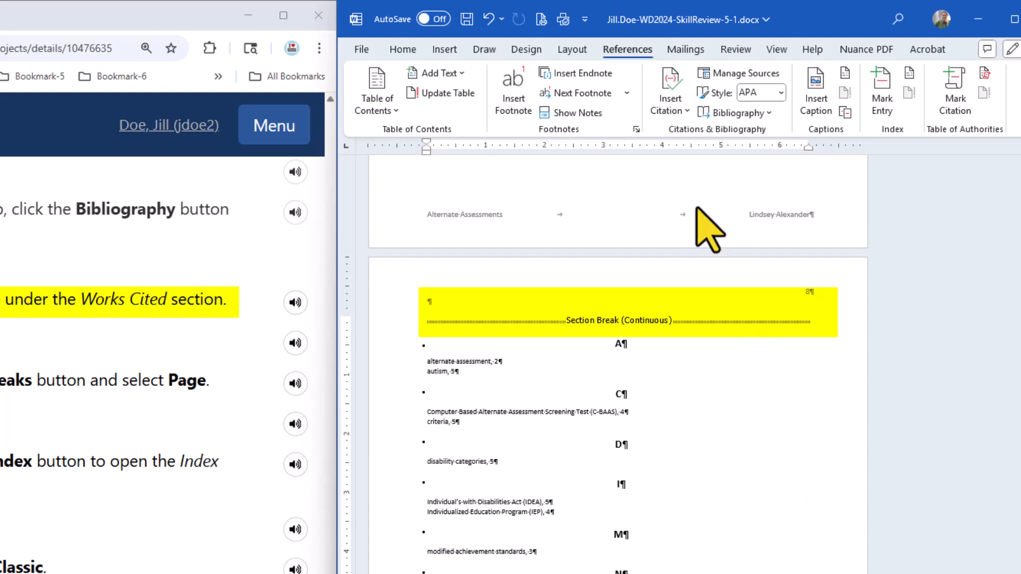
# Examine the available page and section break types, including the Continuous section break, without inserting one
pyautogui.click(573, 48)
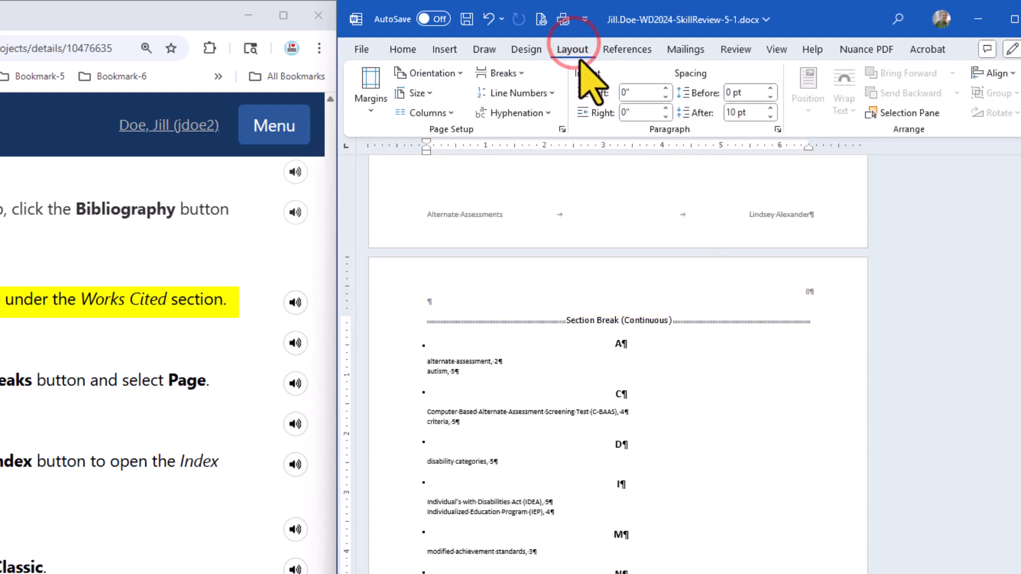
pyautogui.click(520, 76)
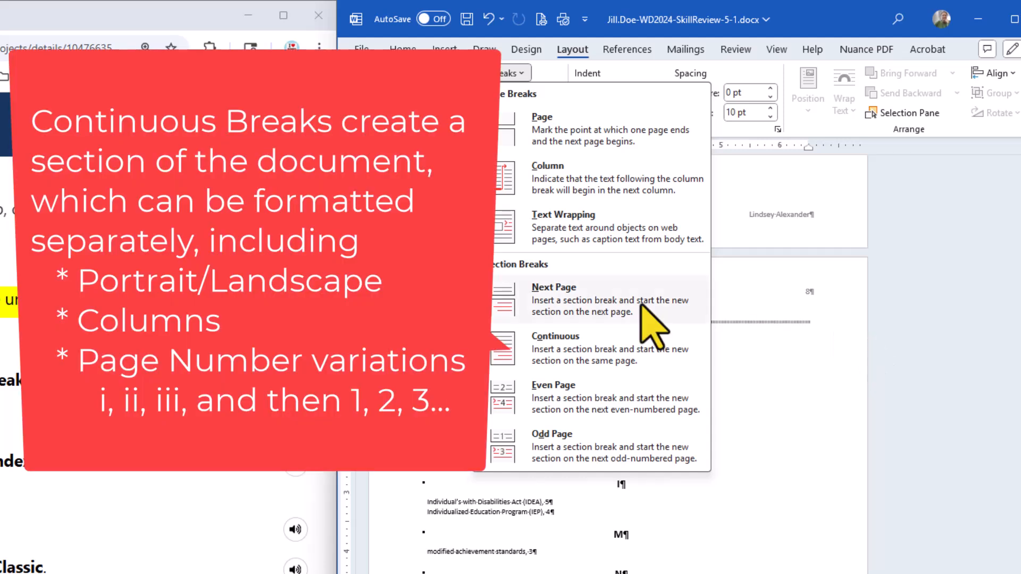
pyautogui.click(952, 309)
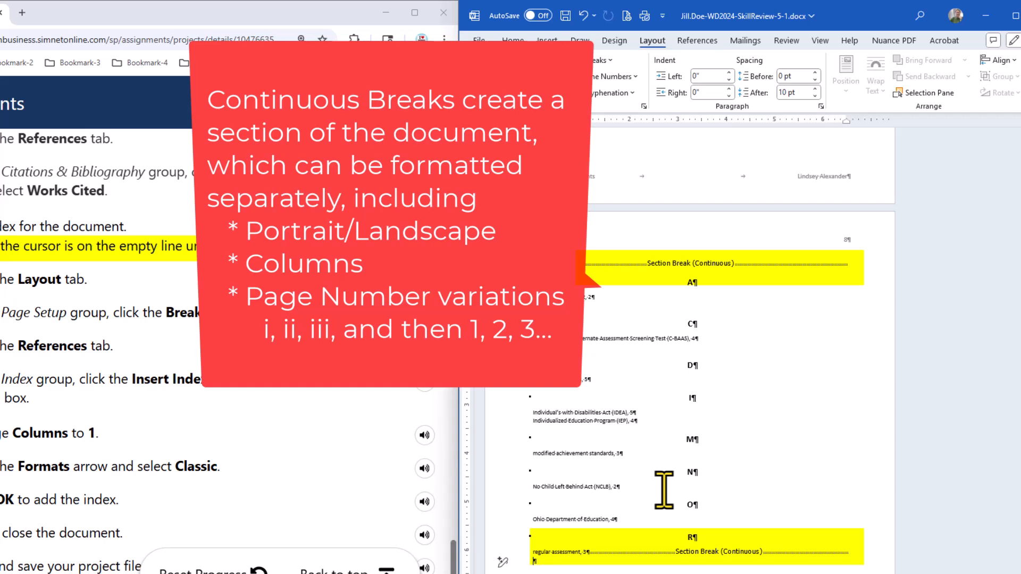
pyautogui.click(591, 61)
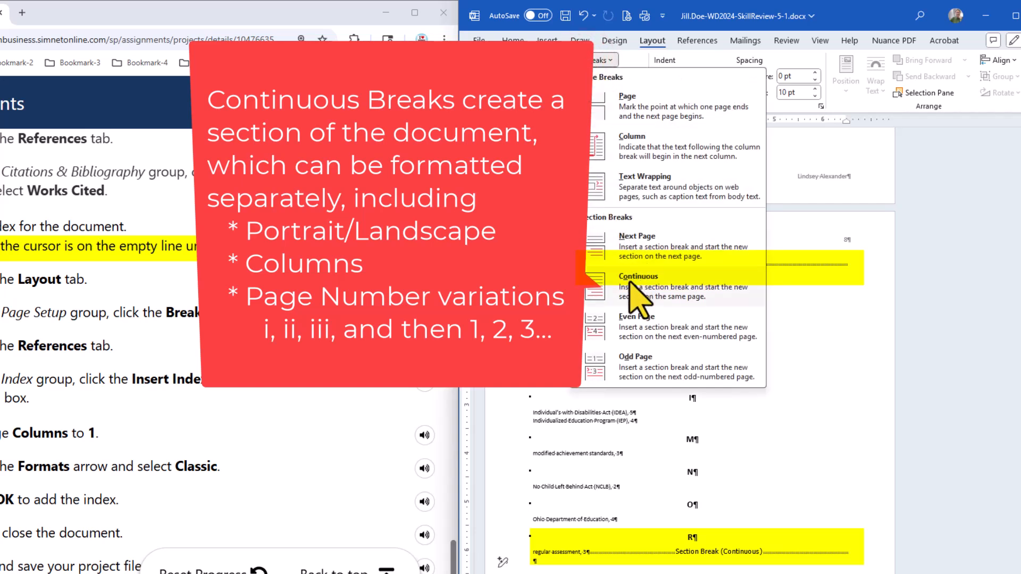
pyautogui.click(861, 12)
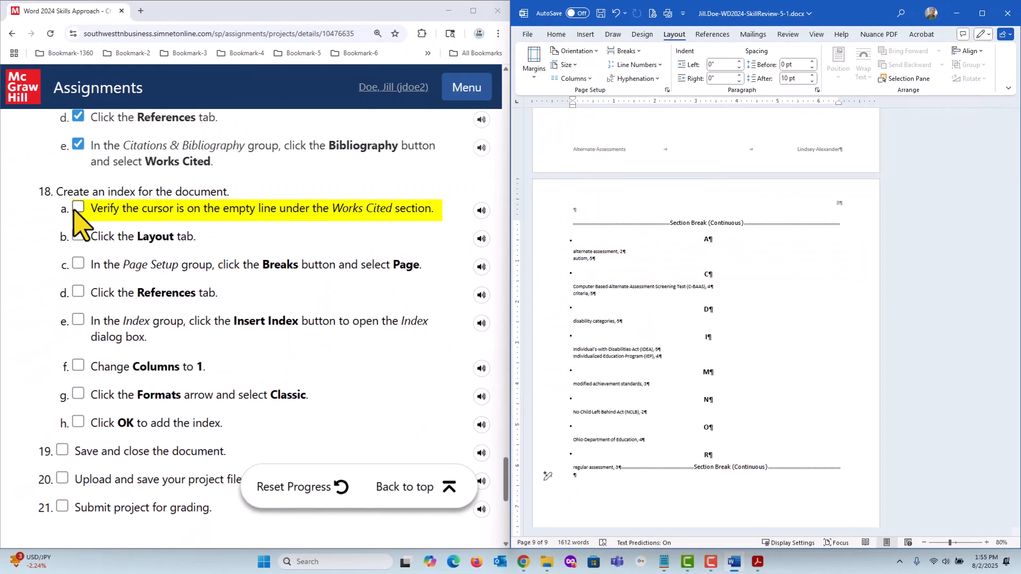
# Check off parts a through h of step 18 in the assignment checklist
pyautogui.click(36, 219)
pyautogui.click(36, 249)
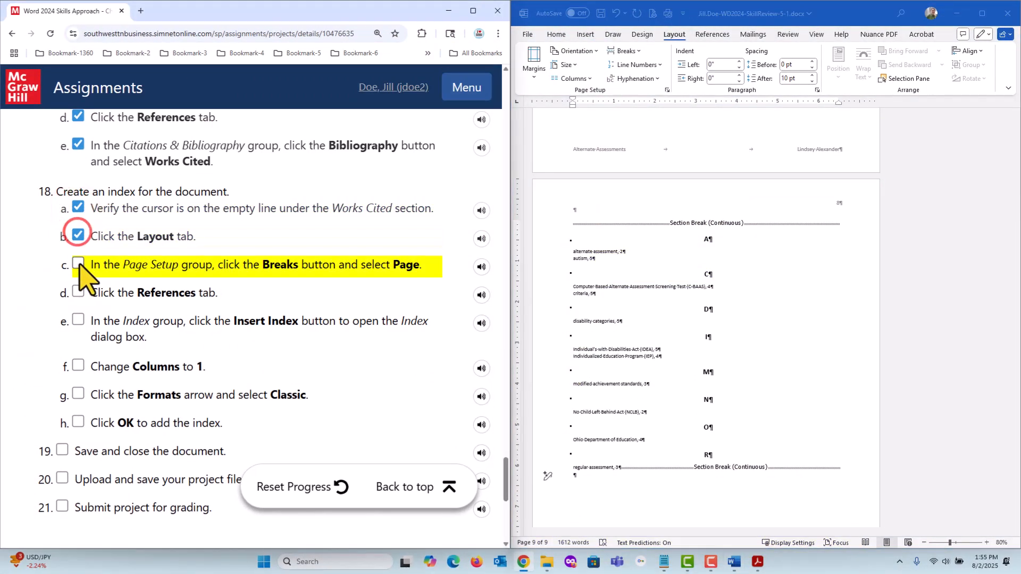
pyautogui.click(78, 263)
pyautogui.click(78, 292)
pyautogui.click(78, 319)
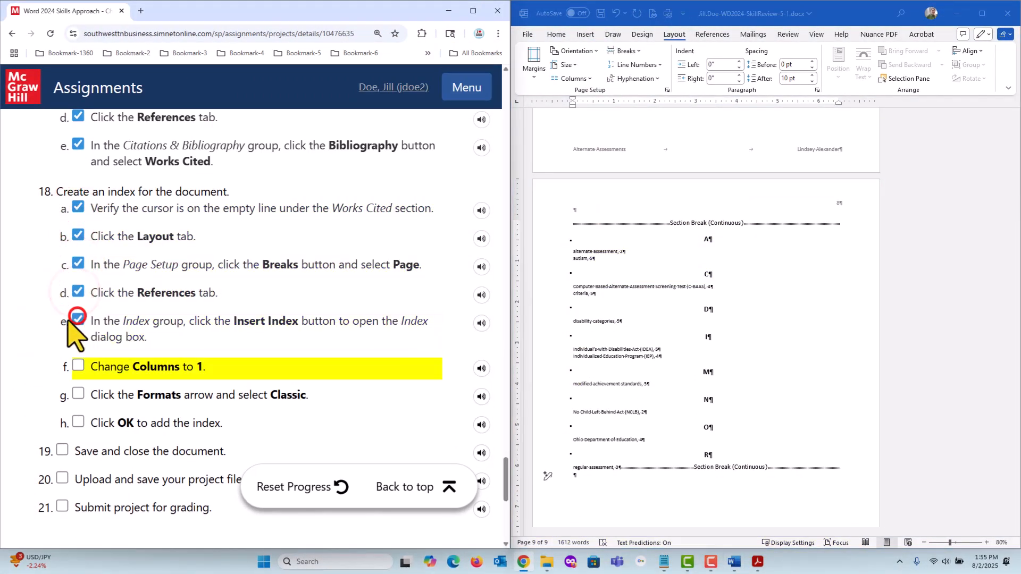
pyautogui.click(79, 366)
pyautogui.click(76, 394)
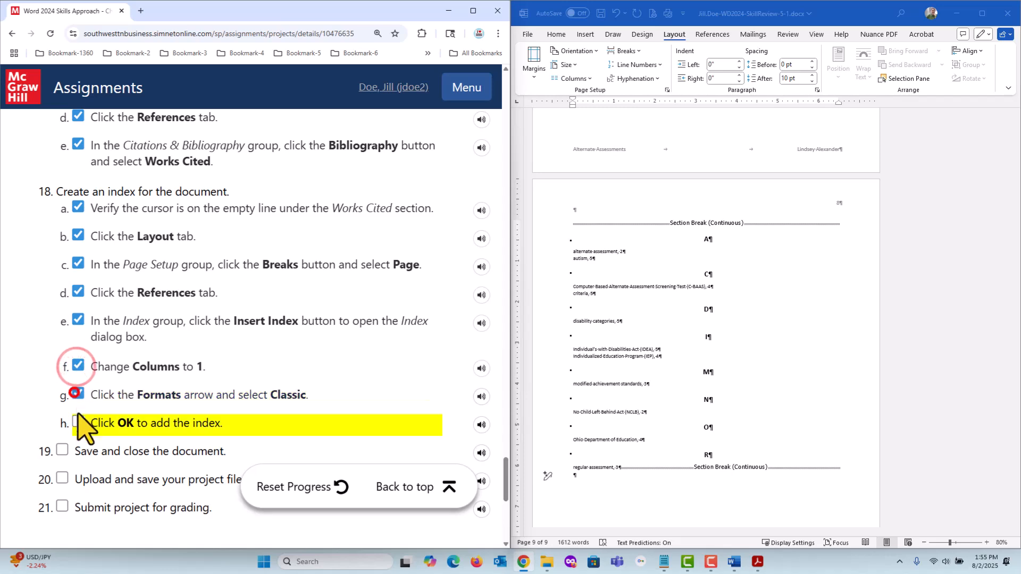
pyautogui.click(78, 422)
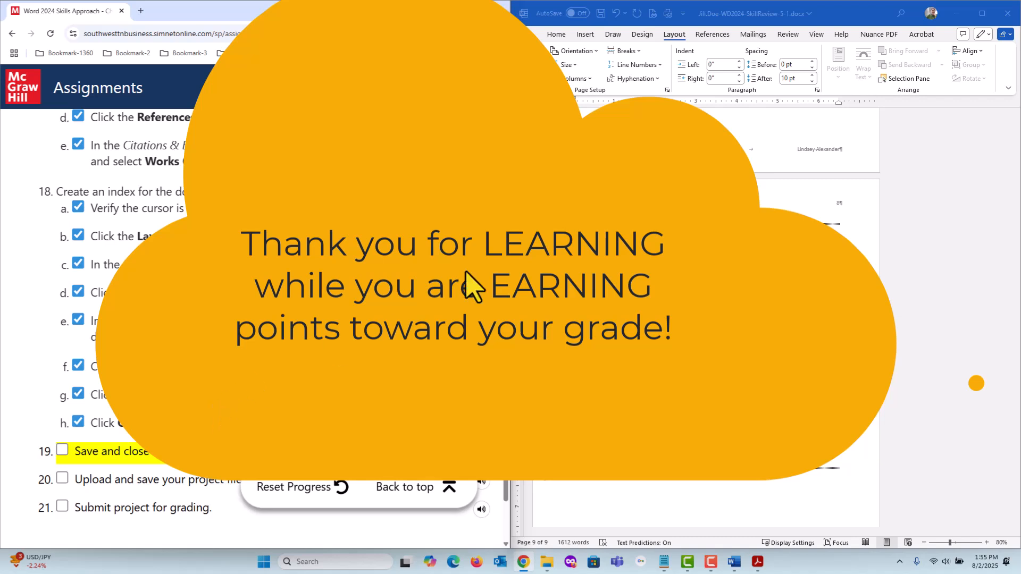
# Switch to Word, save the finished assignment document and close it
pyautogui.click(858, 15)
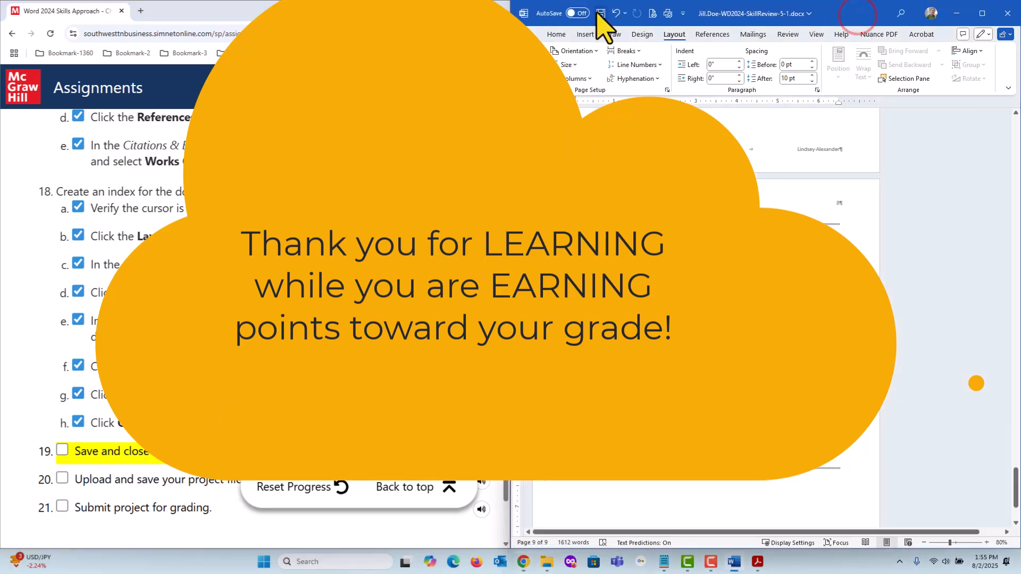
pyautogui.click(600, 13)
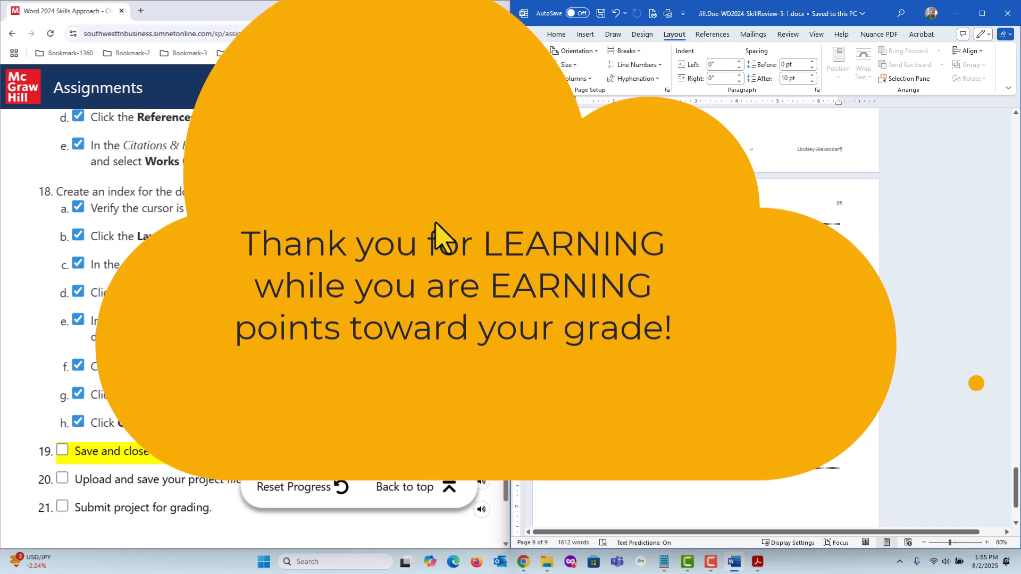
pyautogui.click(1009, 15)
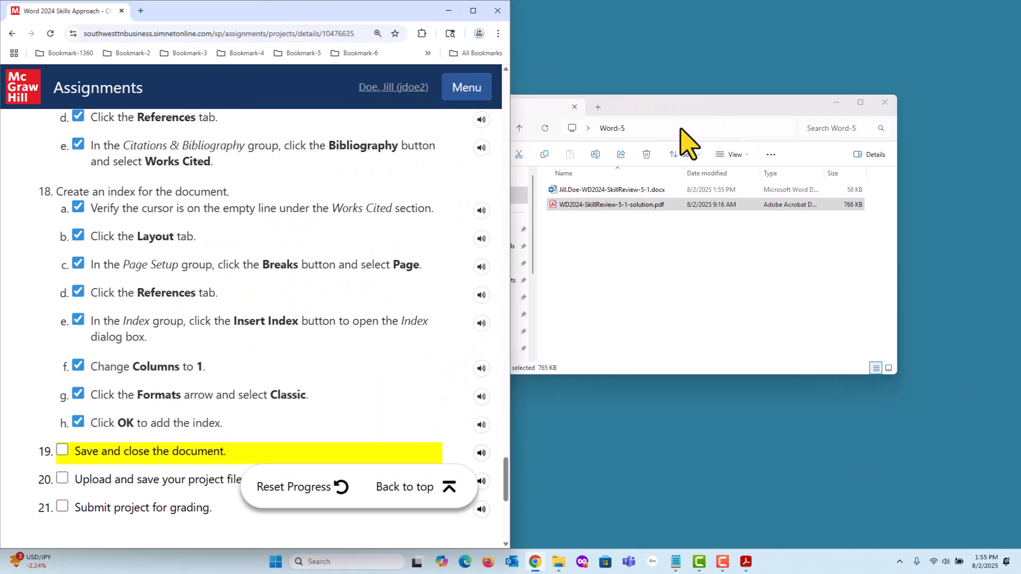
# Close and reopen the Word-5 folder window, and place it beside the browser
pyautogui.moveTo(686, 103); pyautogui.dragTo(714, 107)
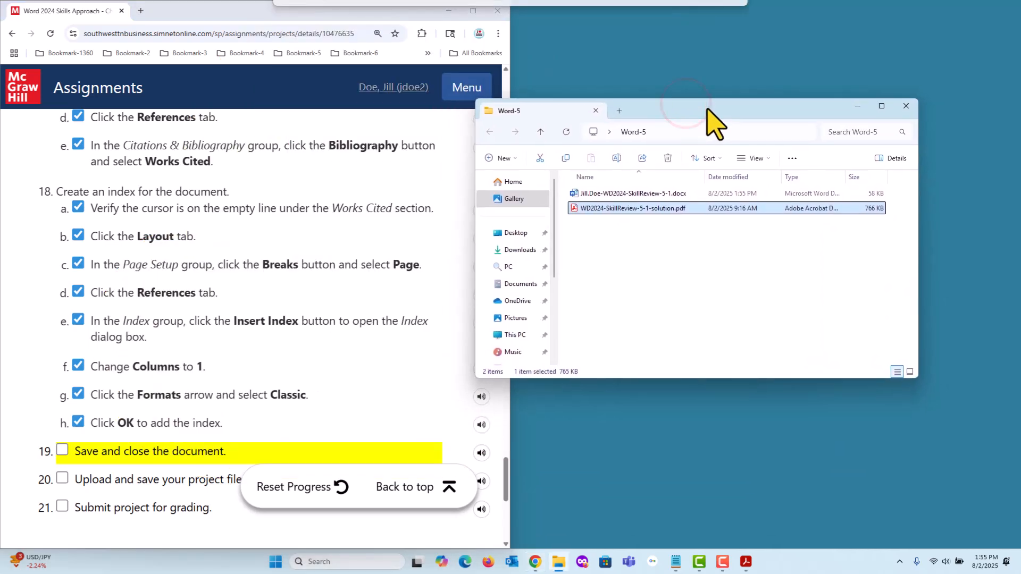
pyautogui.click(906, 105)
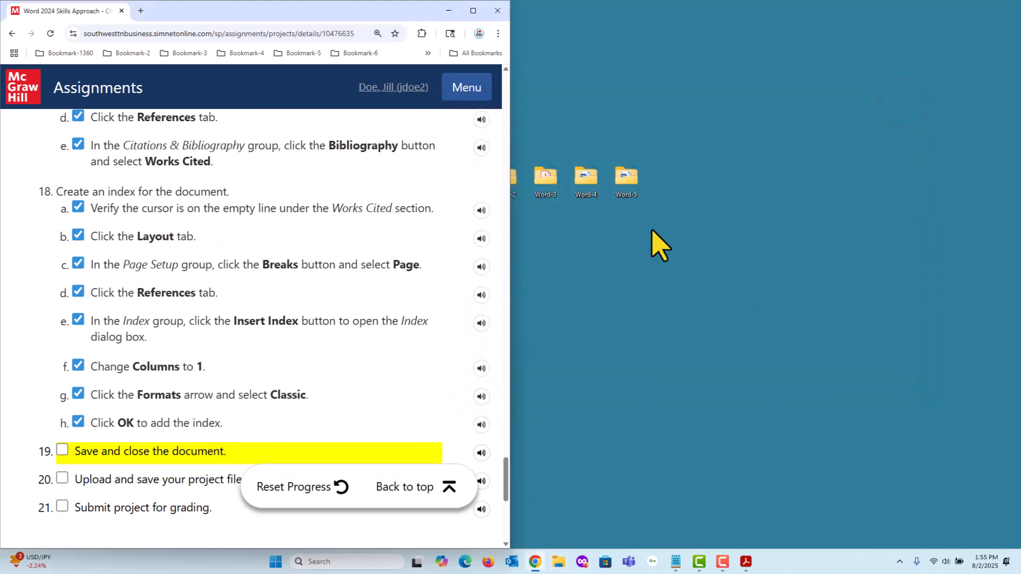
pyautogui.click(627, 181)
pyautogui.doubleClick(628, 179)
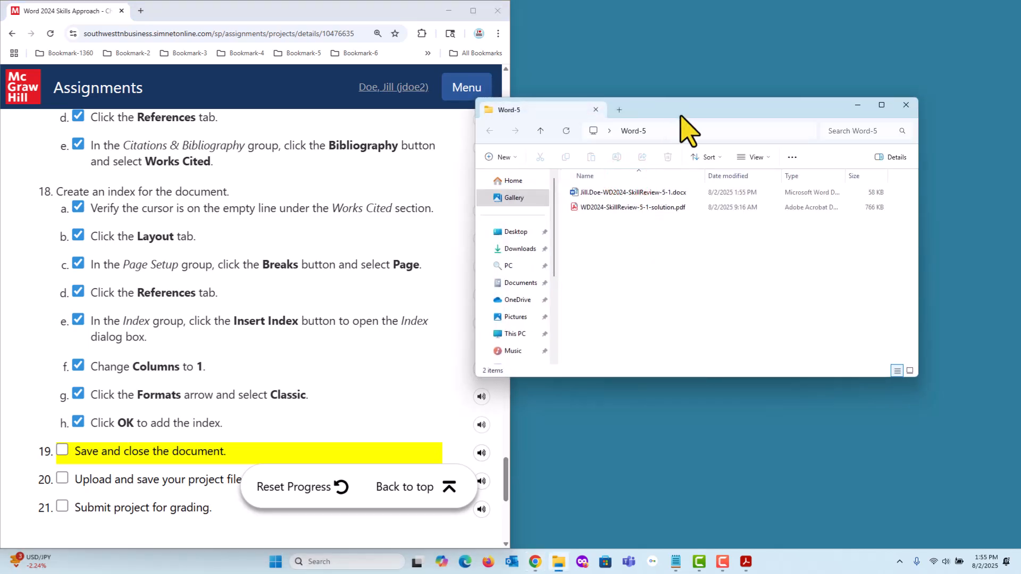
pyautogui.moveTo(682, 114); pyautogui.dragTo(745, 119)
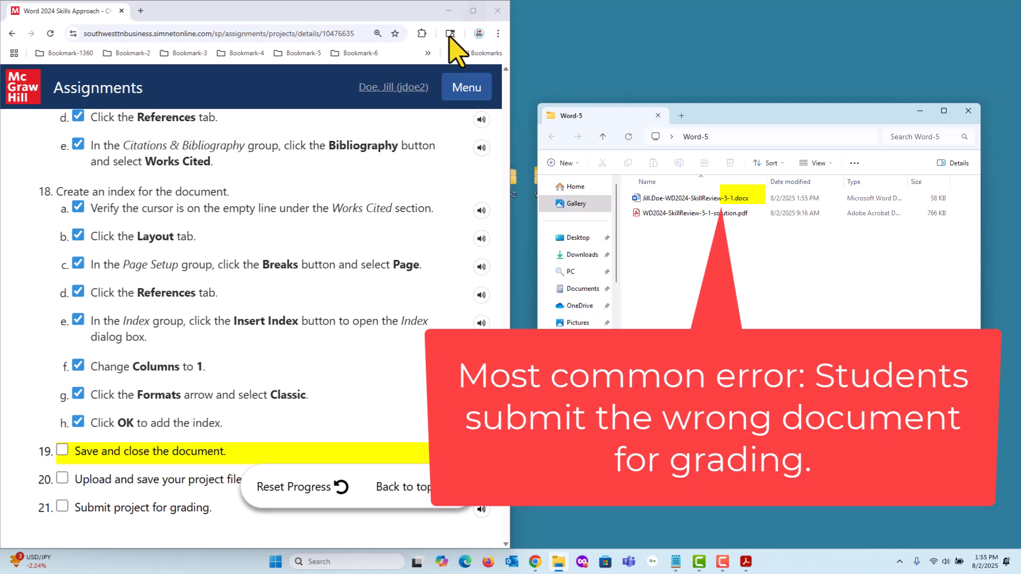
# Upload the completed SkillReview-5-1 Word document from the Word-5 folder to the assignment page and submit it for grading
pyautogui.click(240, 535)
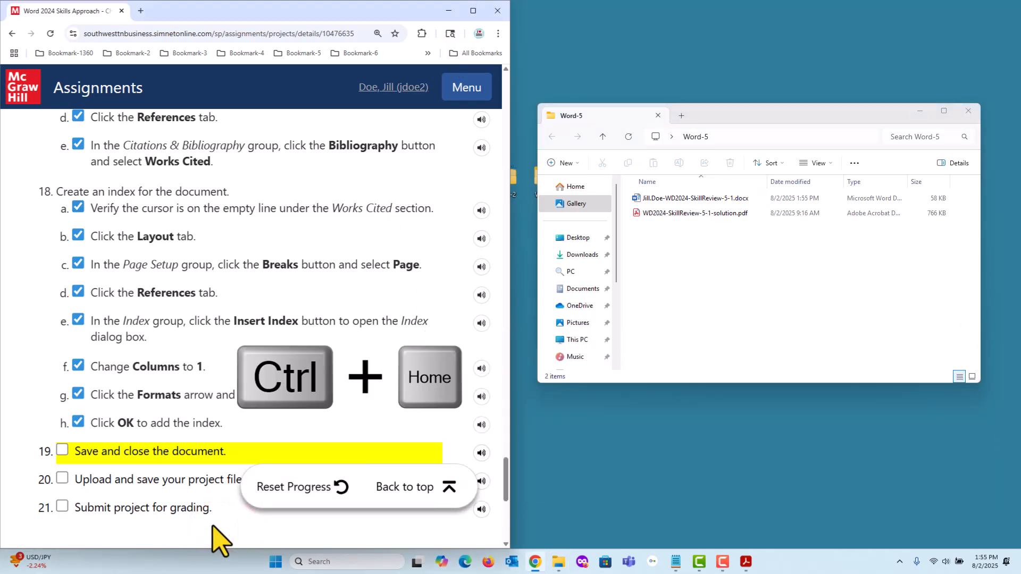
pyautogui.hotkey('ctrl', 'Home')
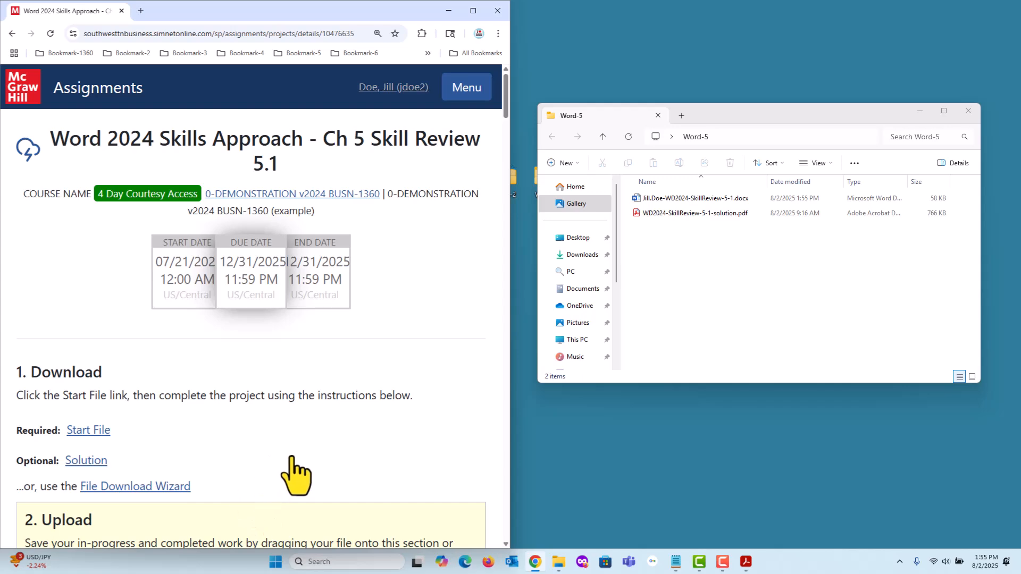
pyautogui.scroll(-4, 292, 470)
pyautogui.scroll(-5, 294, 475)
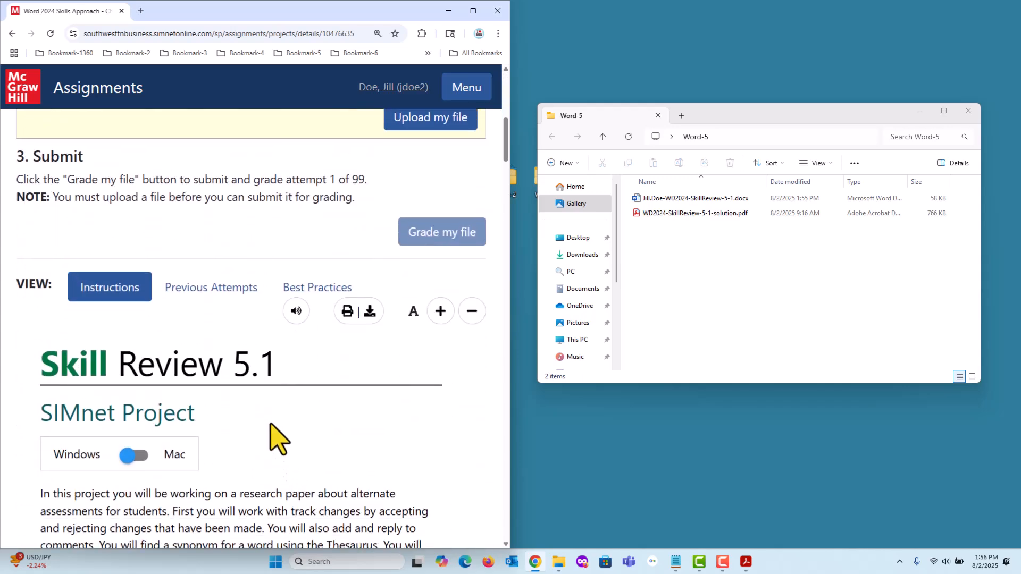
pyautogui.scroll(2, 128, 268)
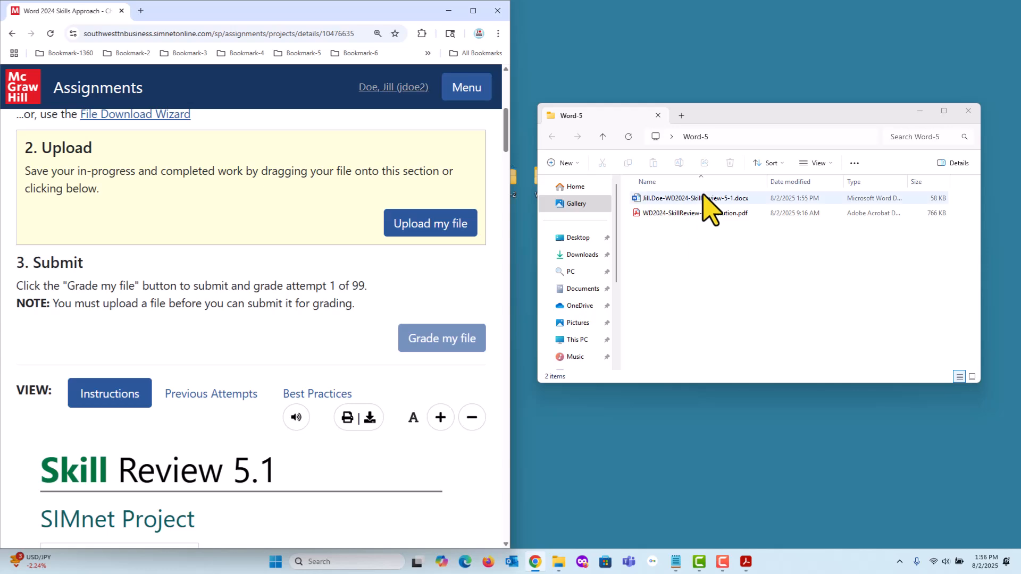
pyautogui.moveTo(703, 199); pyautogui.dragTo(410, 237)
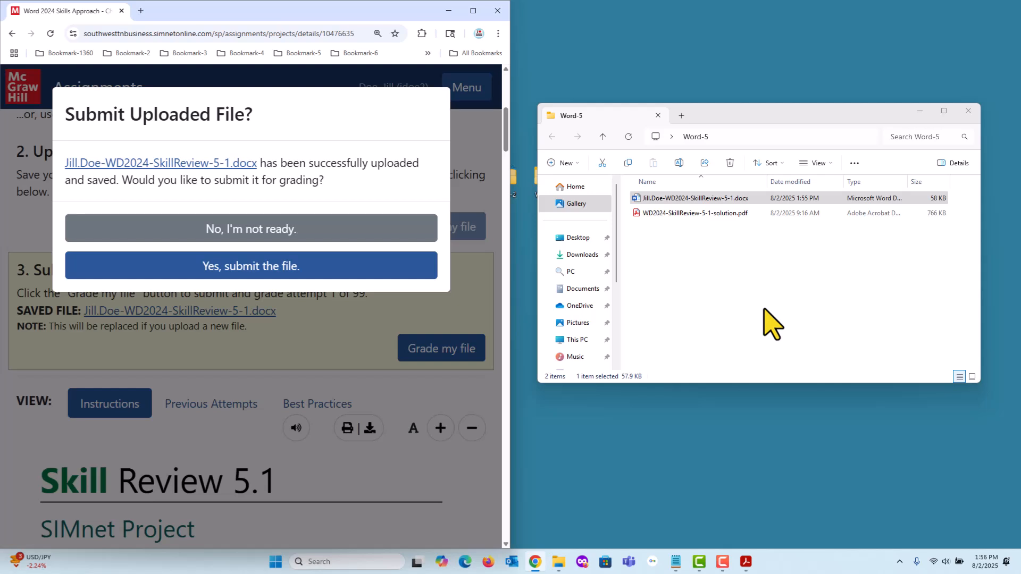
pyautogui.click(322, 264)
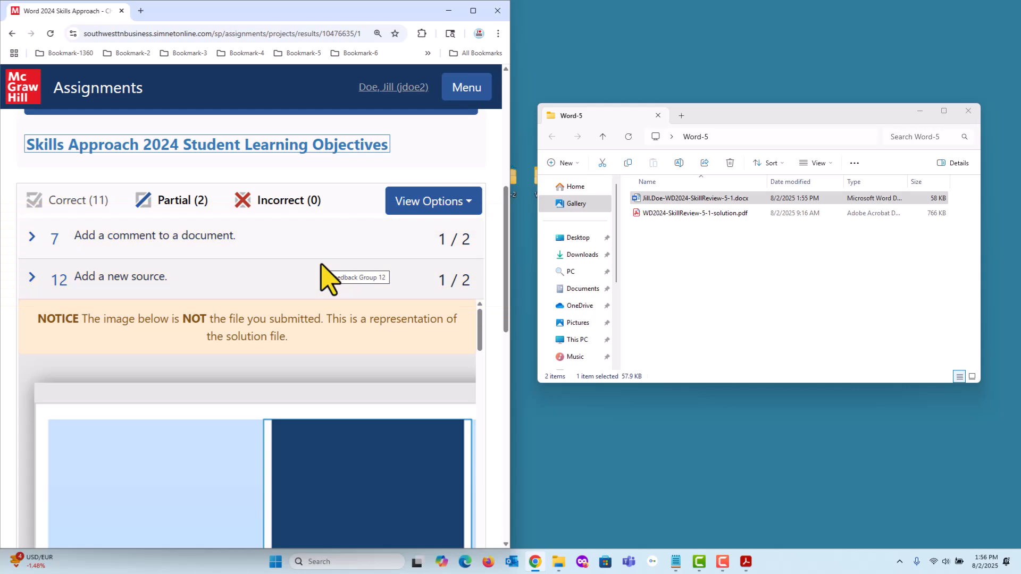
# Maximize the grading results and examine the score and the hints for markers 7.b and 7.c in the solution preview
pyautogui.click(468, 9)
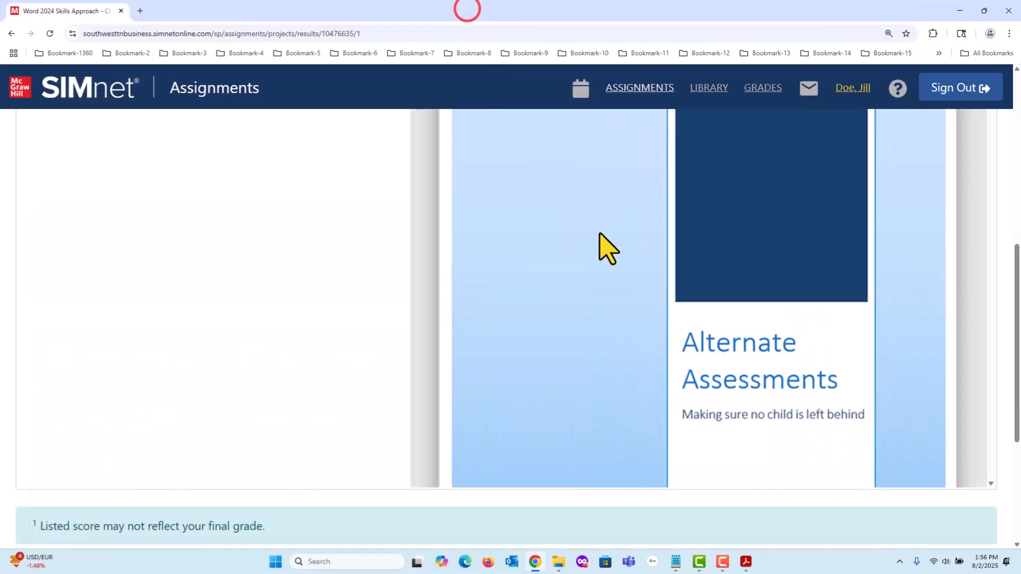
pyautogui.scroll(3, 611, 290)
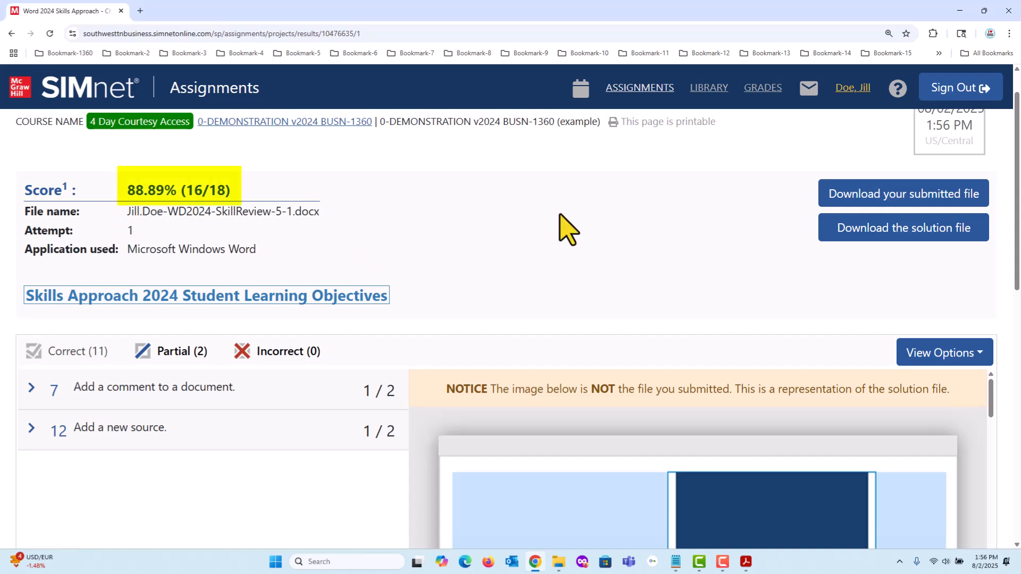
pyautogui.scroll(-2, 566, 266)
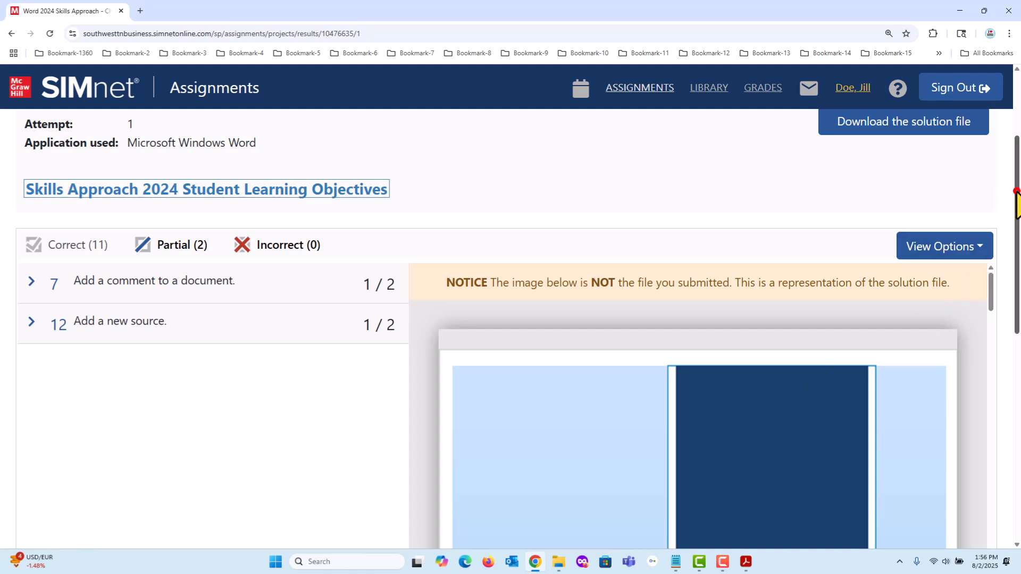
pyautogui.scroll(-3, 1016, 191)
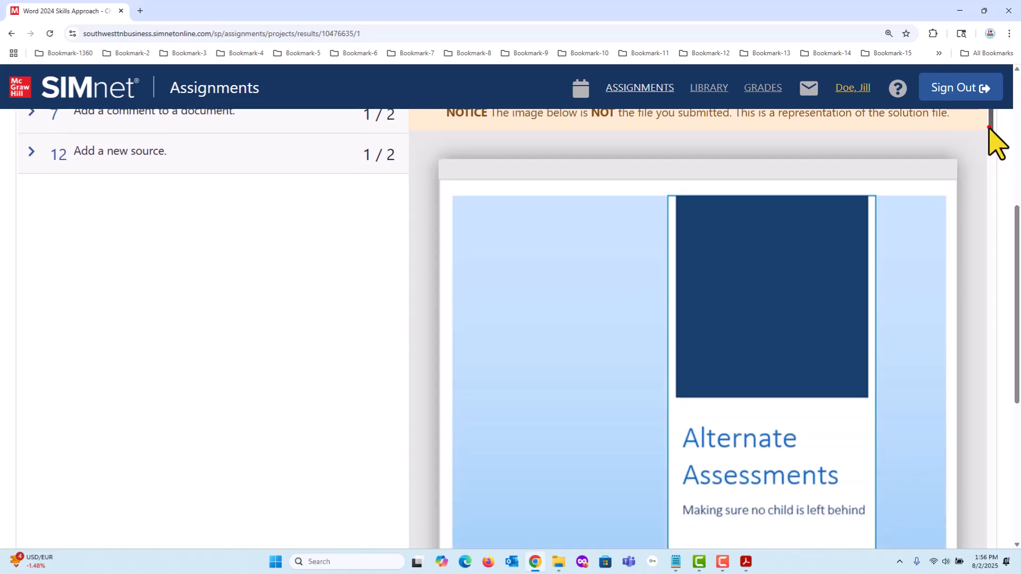
pyautogui.moveTo(989, 128); pyautogui.dragTo(998, 233)
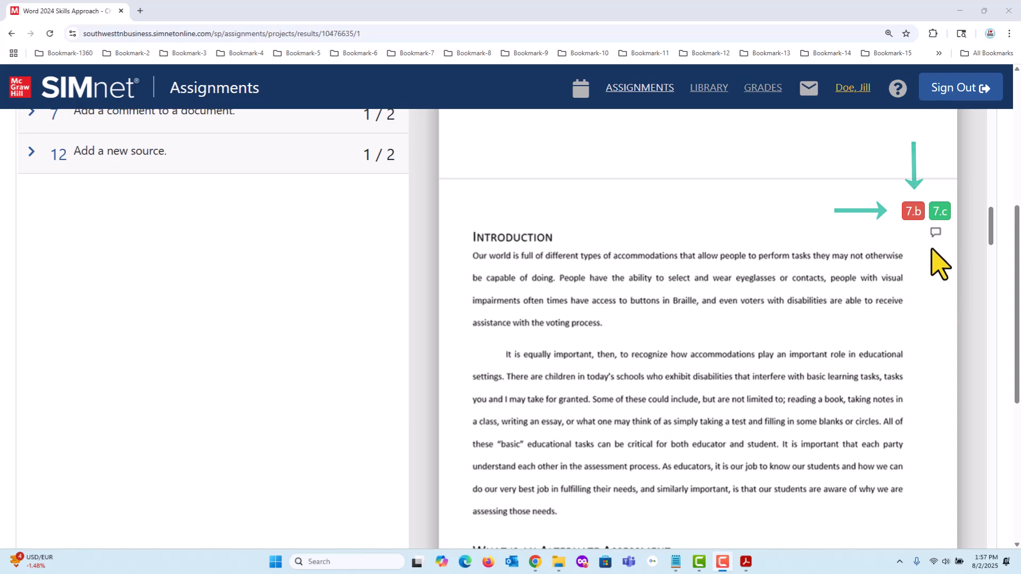
pyautogui.moveTo(942, 211)
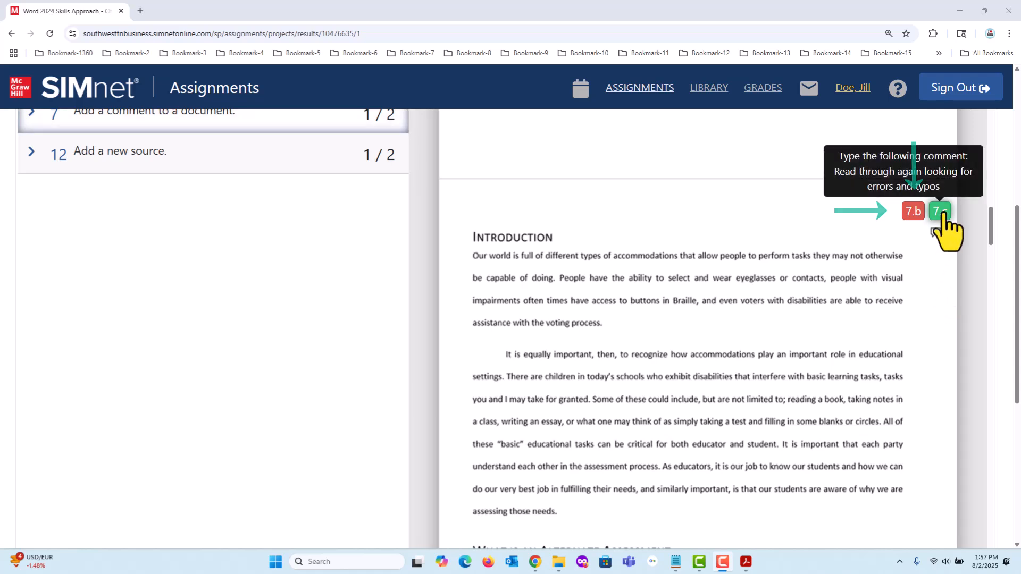
pyautogui.moveTo(910, 215)
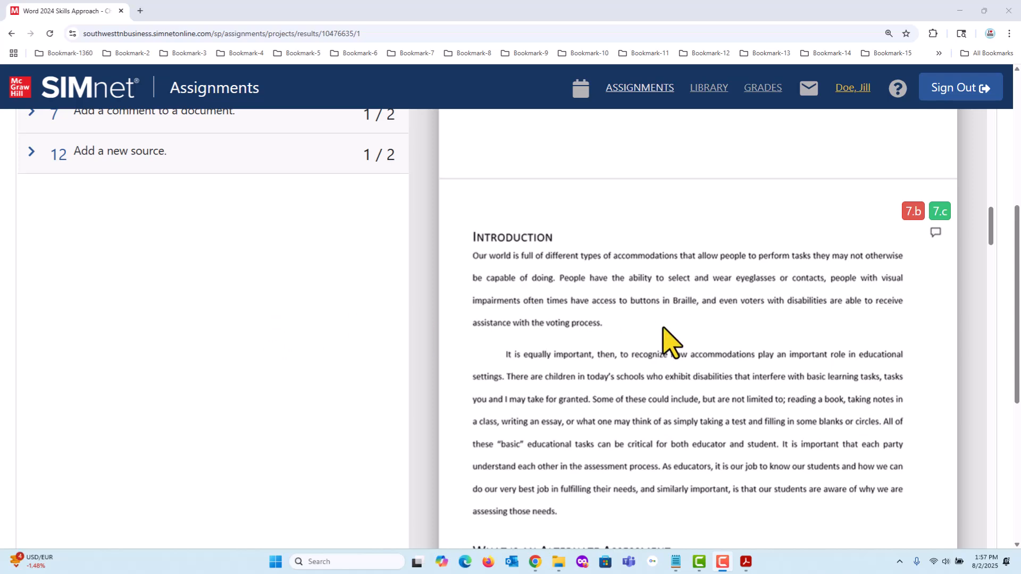
# Expand the grading feedback for item 7, Add a comment to a document
pyautogui.scroll(1, 662, 336)
pyautogui.scroll(2, 353, 319)
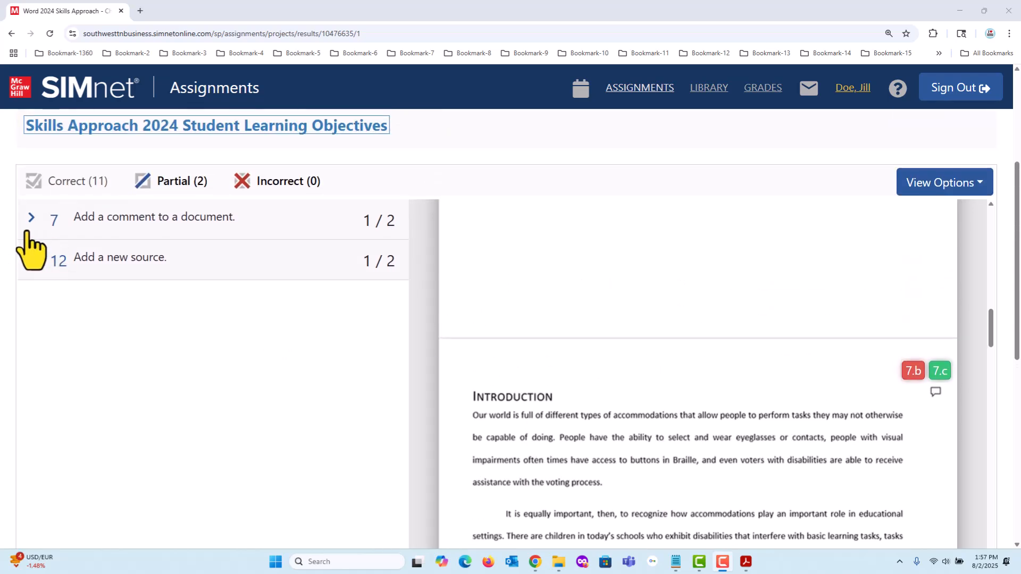
pyautogui.click(30, 224)
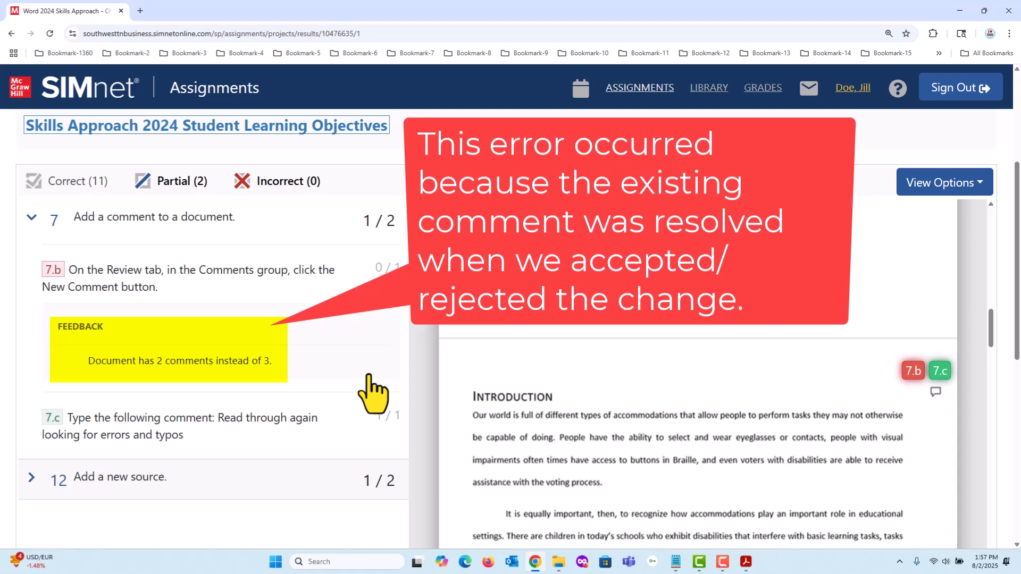
# Examine the hints for markers 12.d and 12.e in the solution preview and expand the feedback for item 12, Add a new source
pyautogui.scroll(-3, 309, 420)
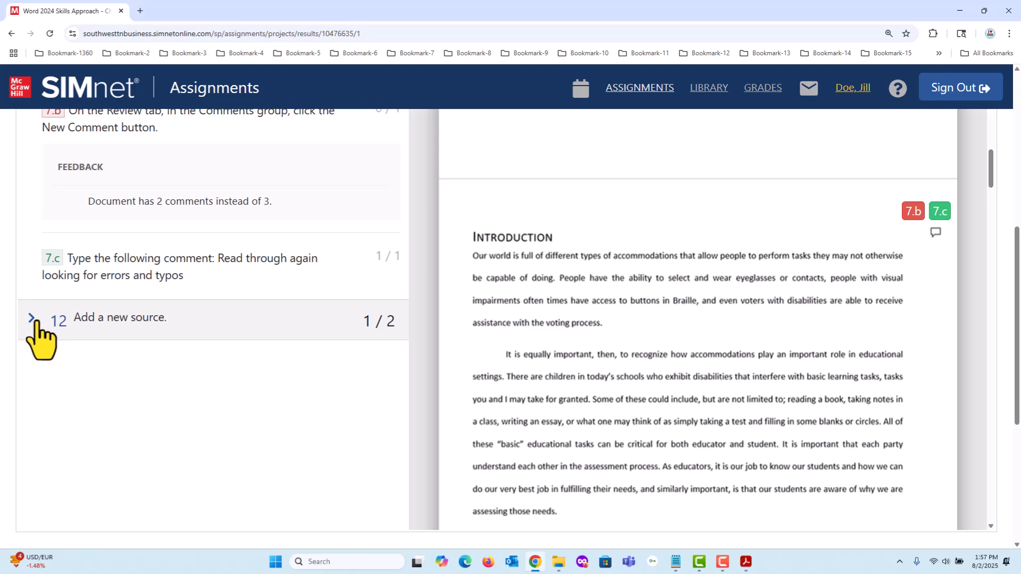
pyautogui.scroll(-10, 647, 362)
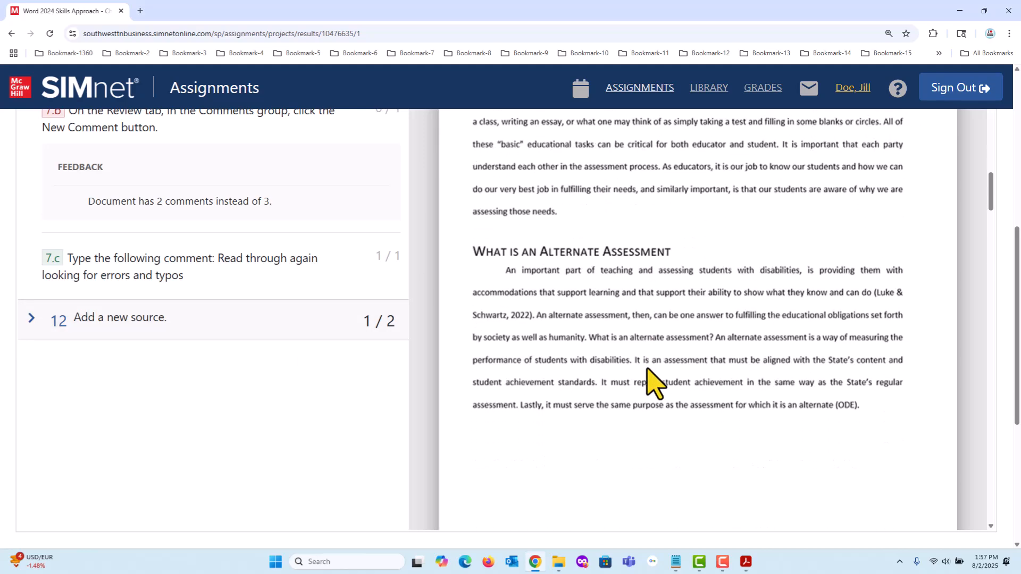
pyautogui.scroll(-3, 648, 367)
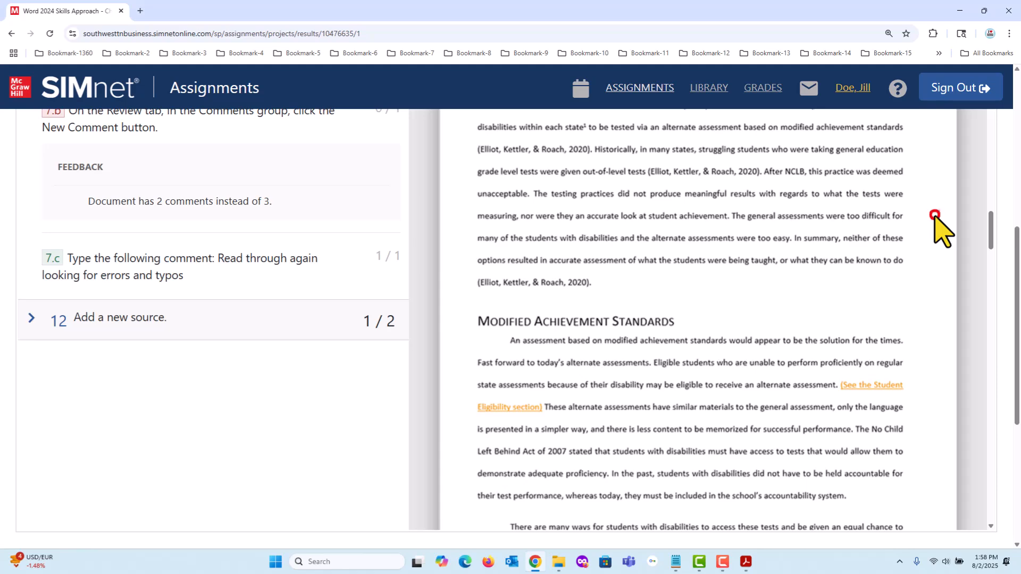
pyautogui.scroll(-5, 851, 346)
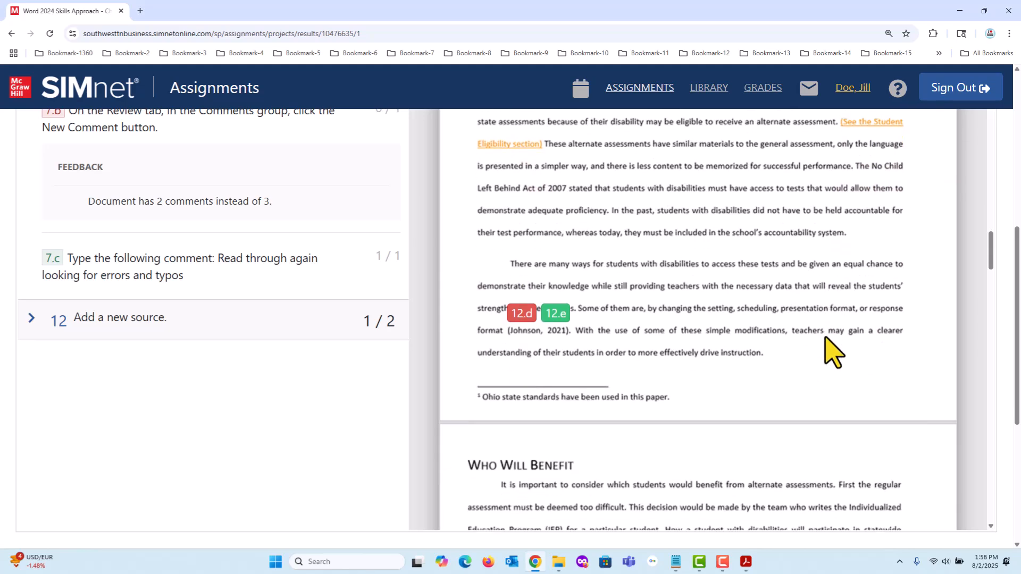
pyautogui.scroll(-1, 827, 353)
pyautogui.moveTo(549, 266)
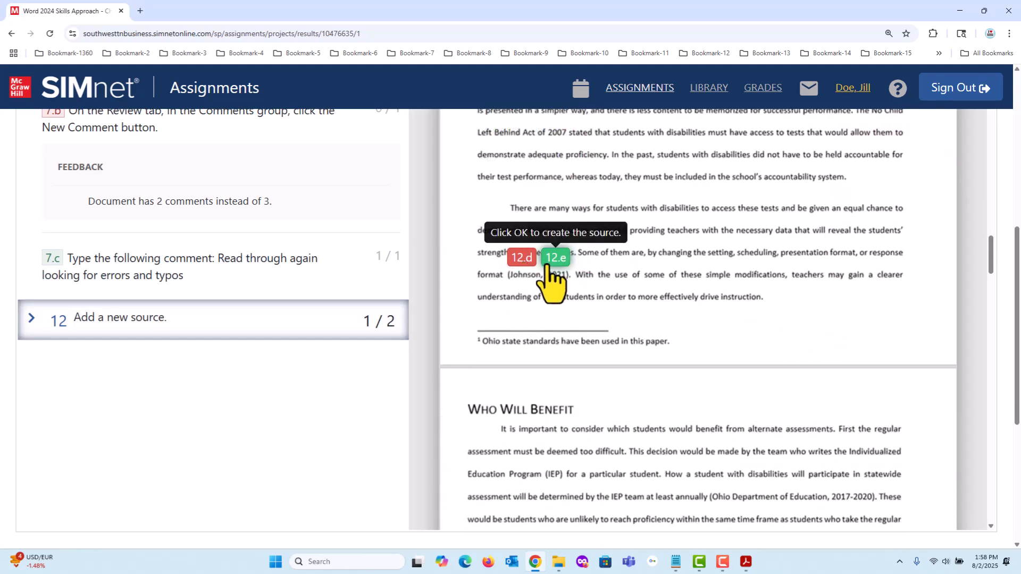
pyautogui.scroll(2, 695, 360)
pyautogui.moveTo(524, 369)
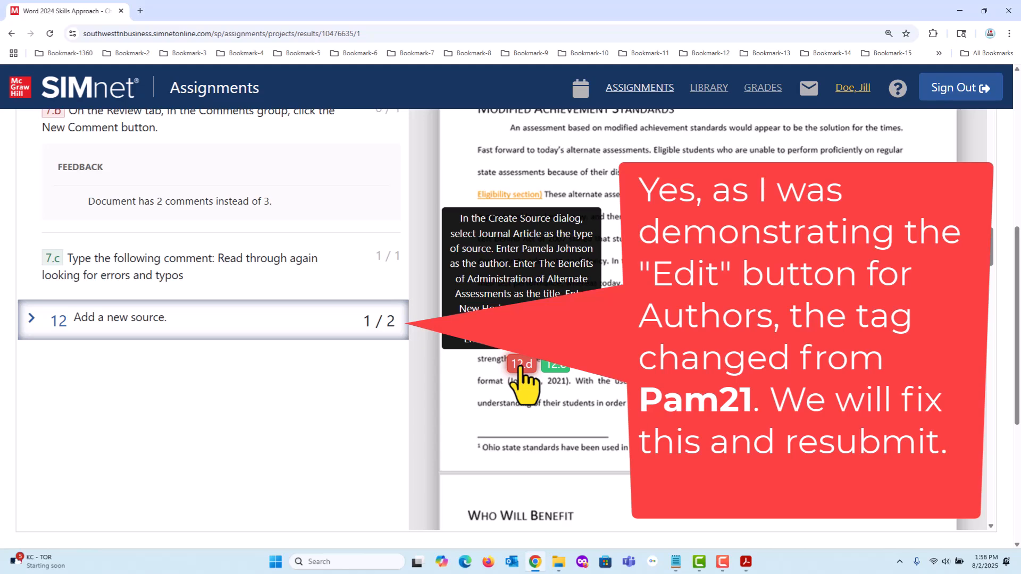
pyautogui.click(33, 319)
pyautogui.scroll(-2, 160, 383)
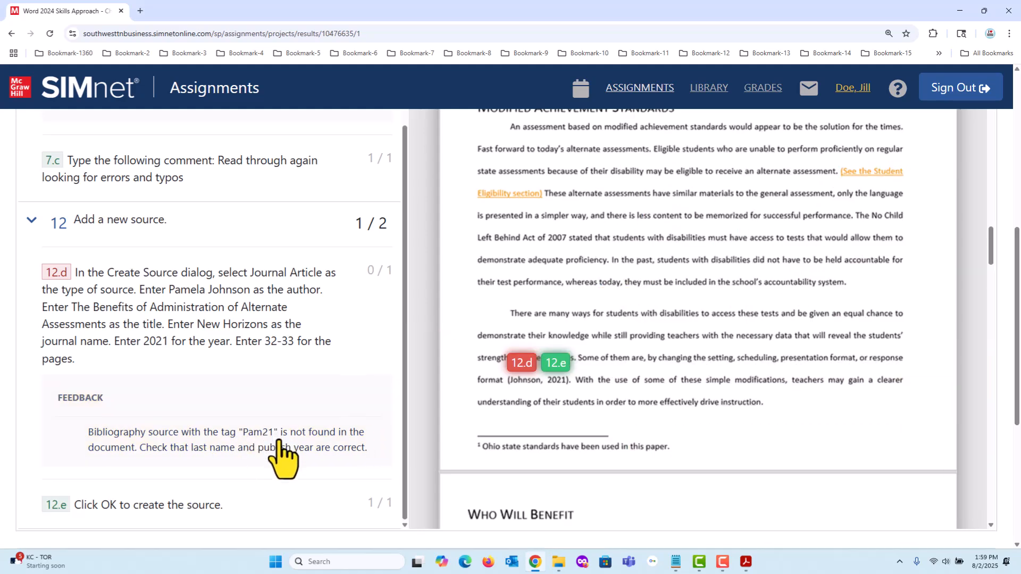
# Return to the Skill Review 5.1 assignment page, minimize the browser, and open the SkillReview-5-1 document from the Word-5 folder in Word
pyautogui.scroll(-4, 277, 452)
pyautogui.scroll(10, 306, 319)
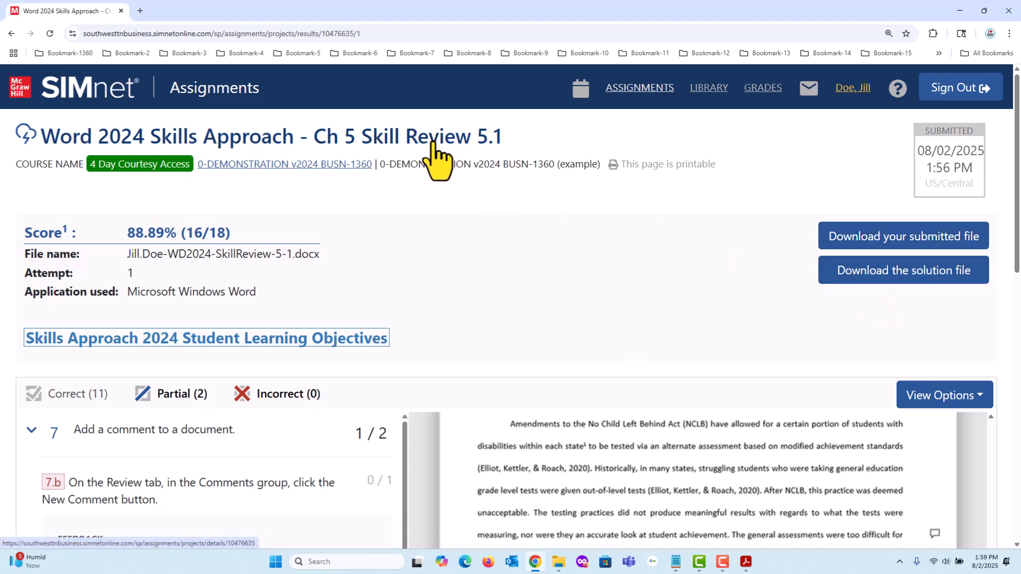
pyautogui.click(414, 136)
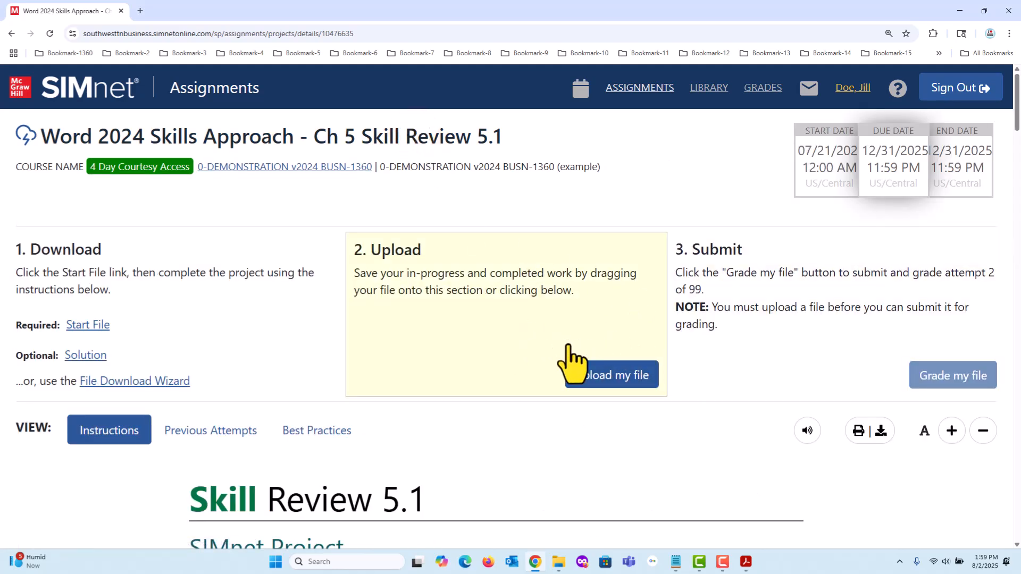
pyautogui.click(960, 12)
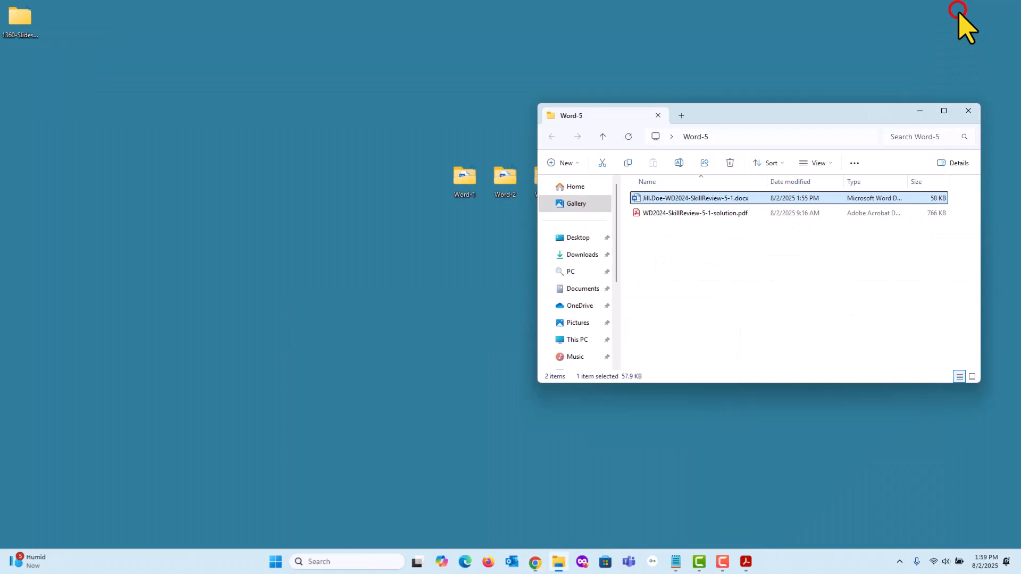
pyautogui.doubleClick(722, 200)
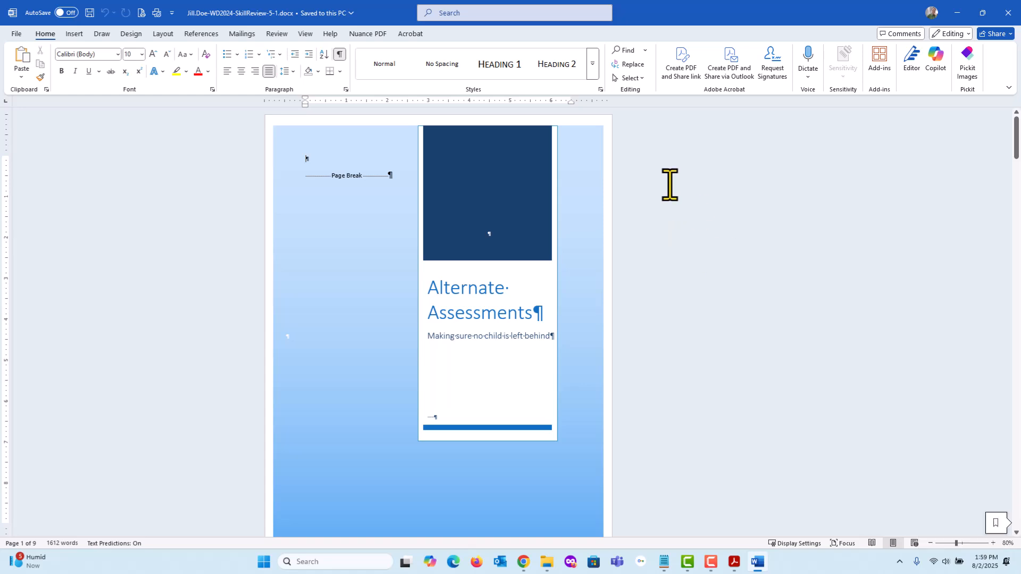
# Place the cursor in the document's Introduction page and open the Source Manager for its bibliography sources
pyautogui.click(198, 34)
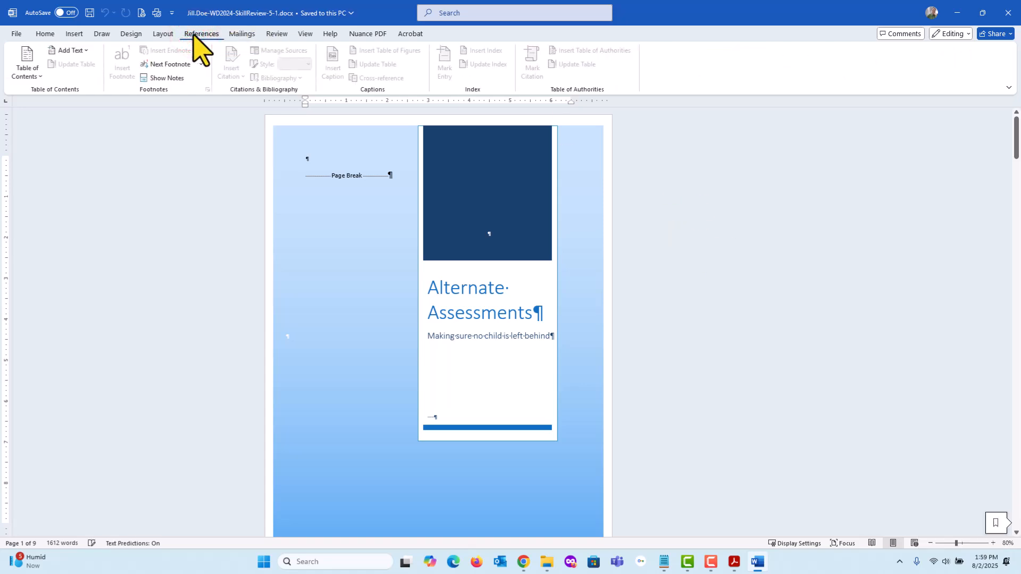
pyautogui.scroll(-7, 417, 306)
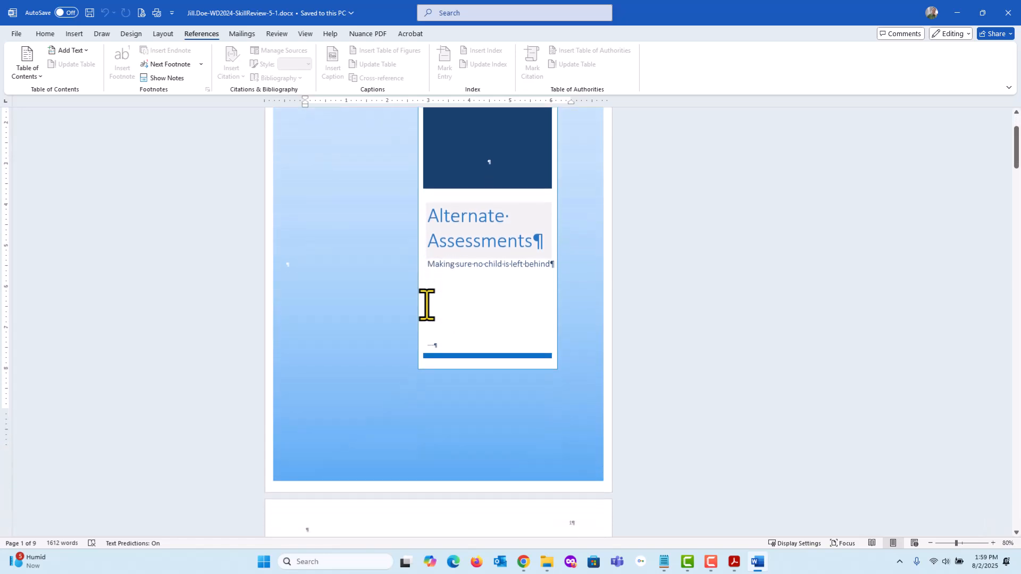
pyautogui.scroll(-8, 415, 315)
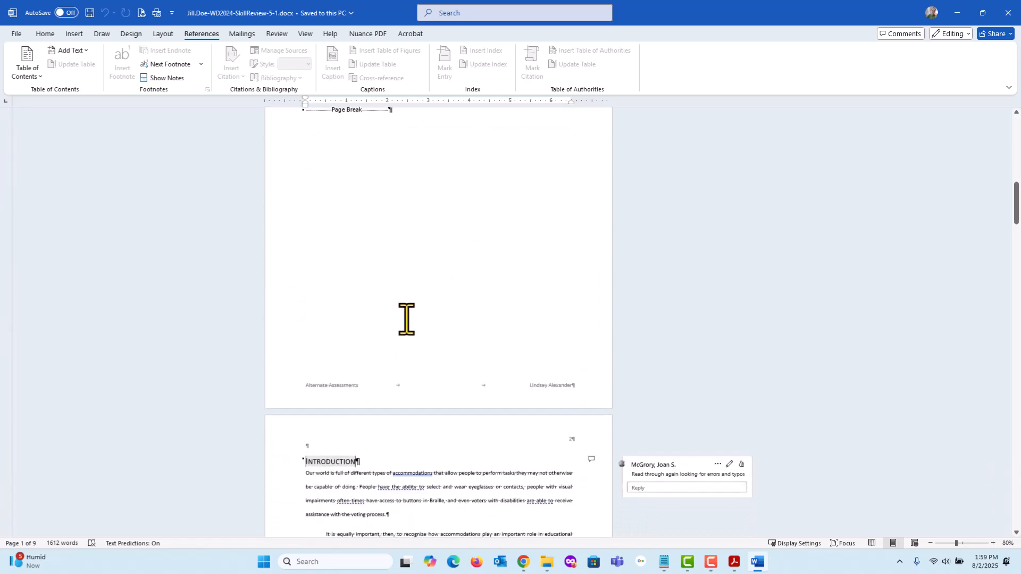
pyautogui.click(408, 366)
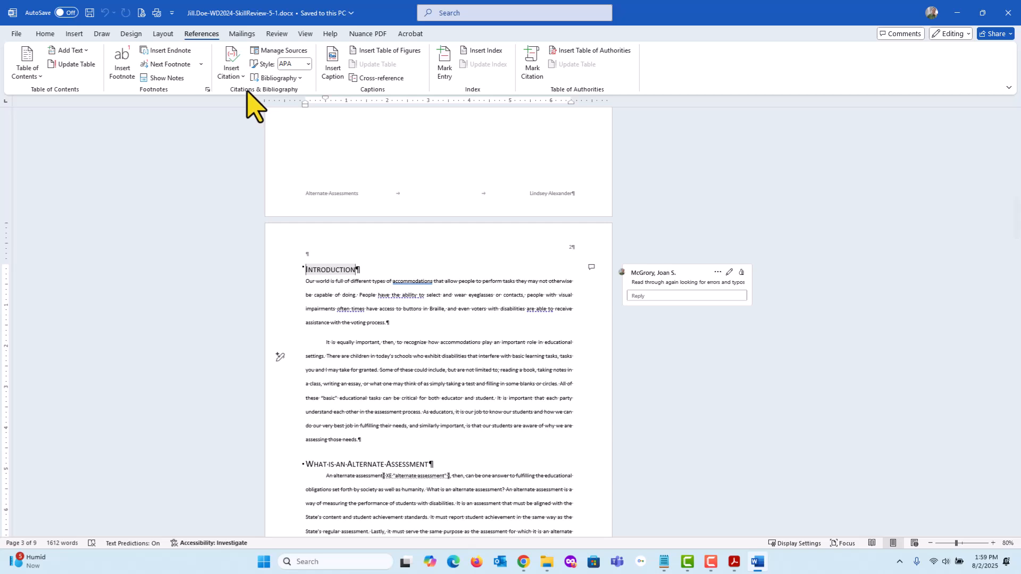
pyautogui.click(278, 50)
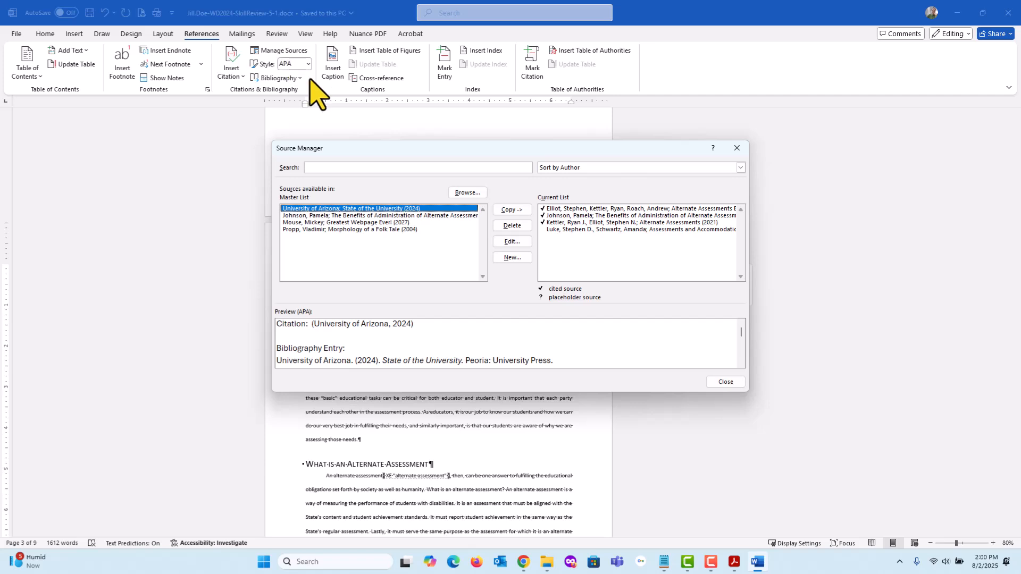
# Set the tag name of the document source "The Benefits of Administration of Alternate Assessments" to Pam21 and update both source lists
pyautogui.click(594, 216)
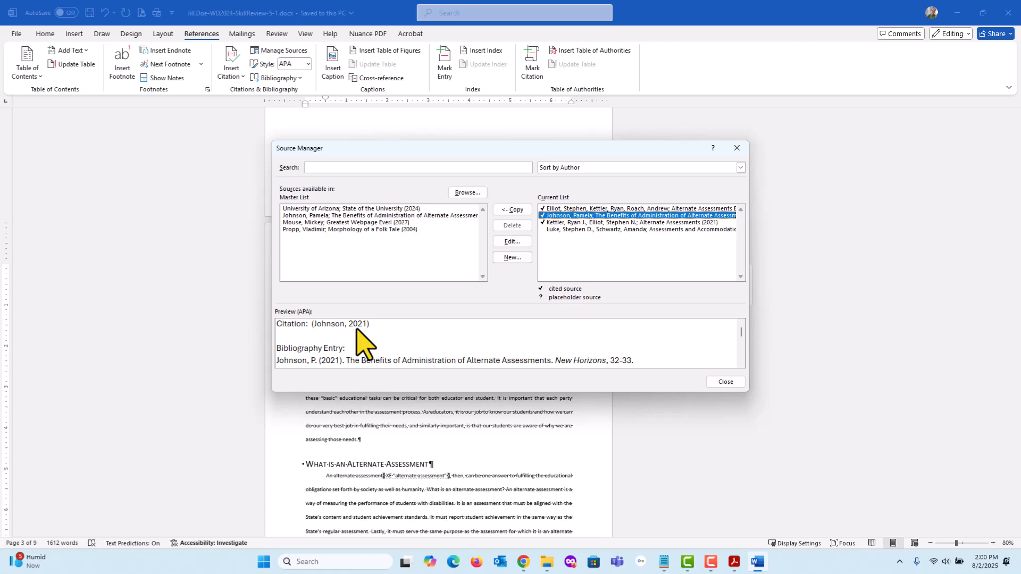
pyautogui.click(511, 242)
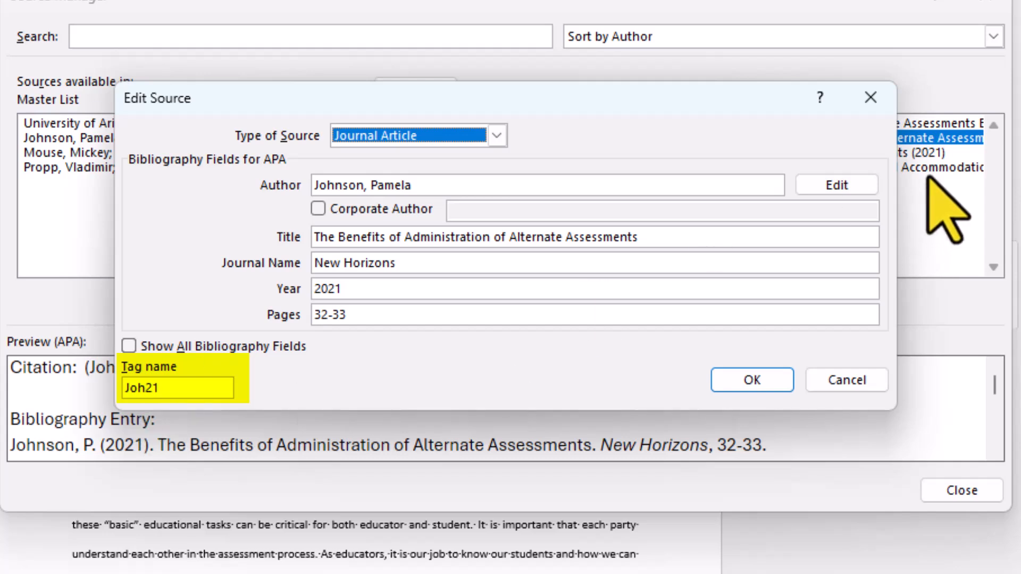
pyautogui.click(849, 179)
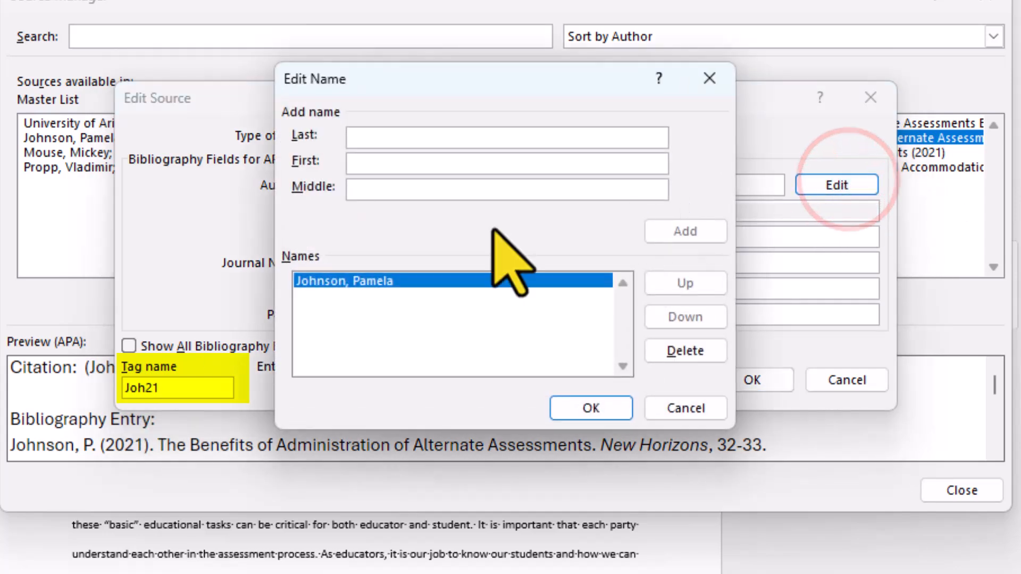
pyautogui.click(683, 408)
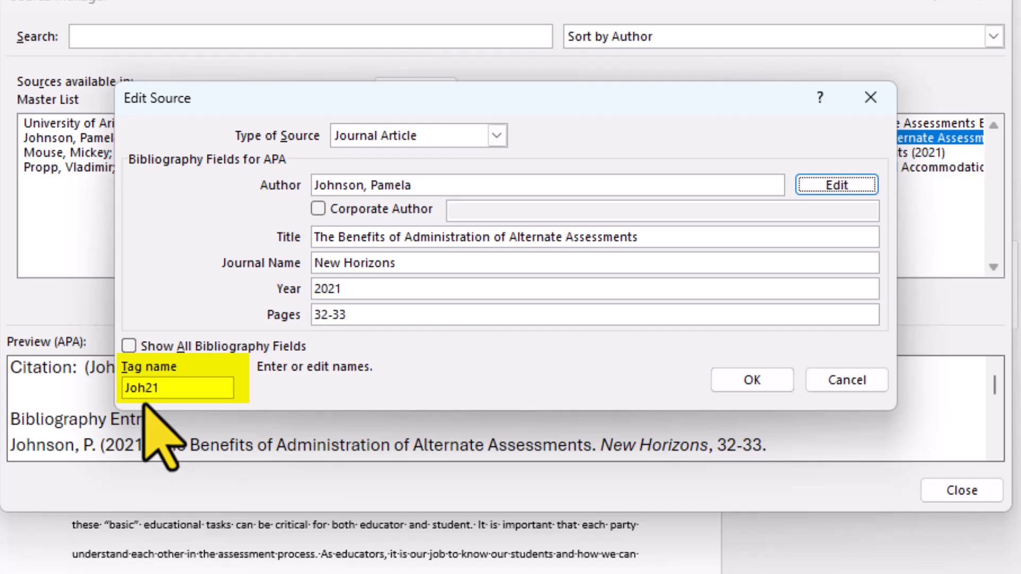
pyautogui.moveTo(143, 390); pyautogui.dragTo(112, 396)
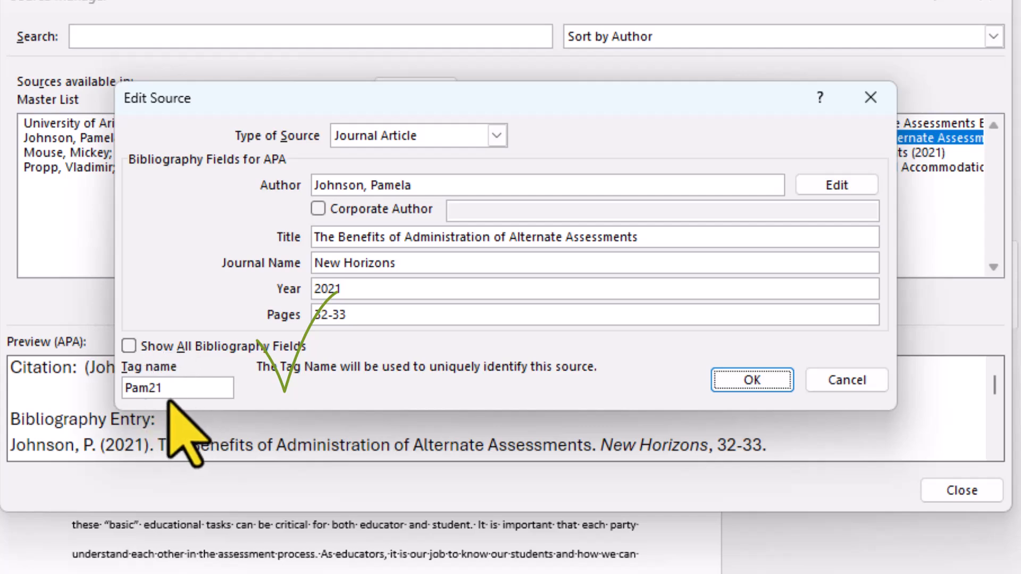
pyautogui.click(746, 387)
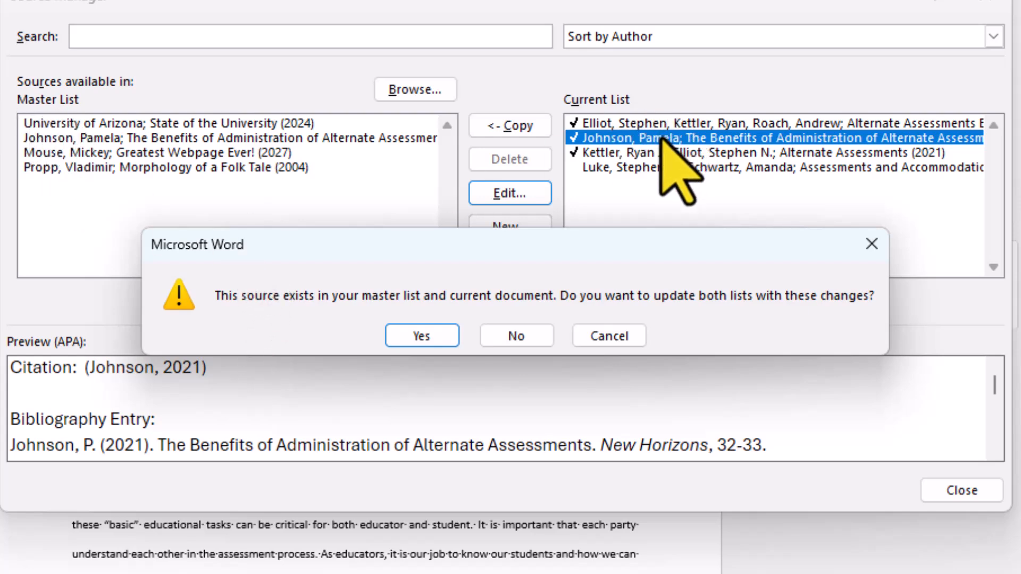
pyautogui.click(414, 335)
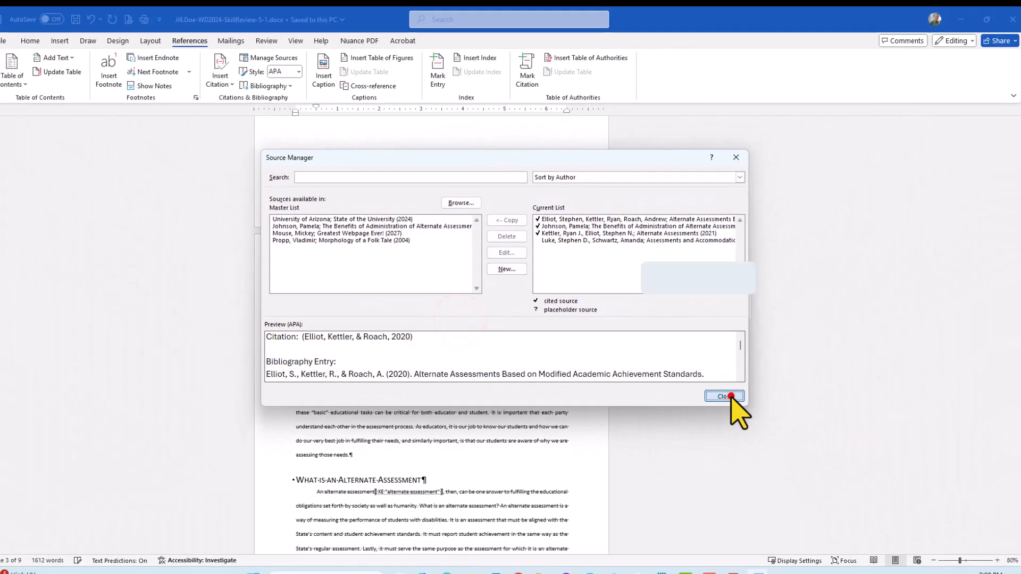
# Close the Source Manager, and save and close the SkillReview-5-1 document
pyautogui.click(767, 413)
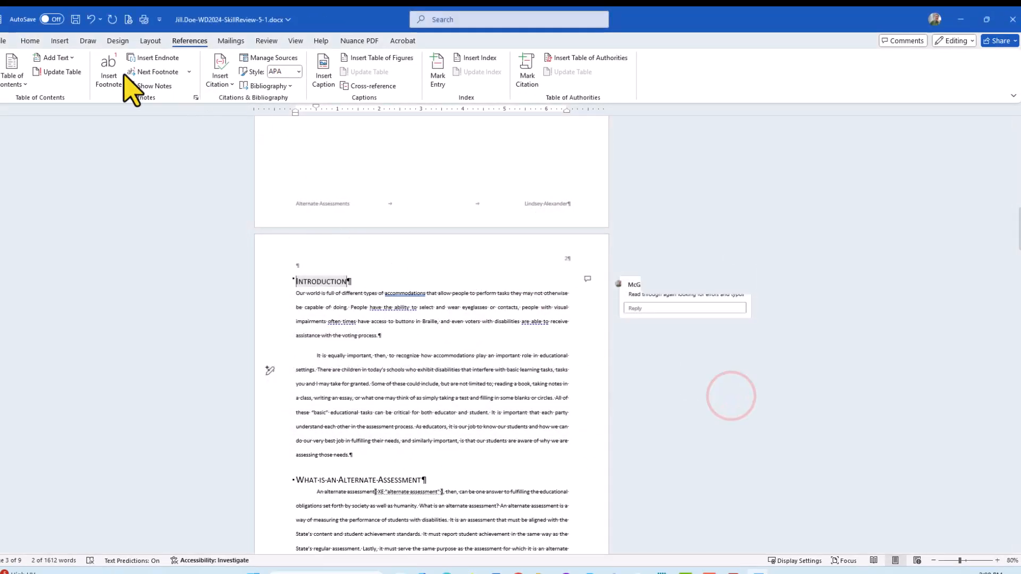
pyautogui.click(74, 20)
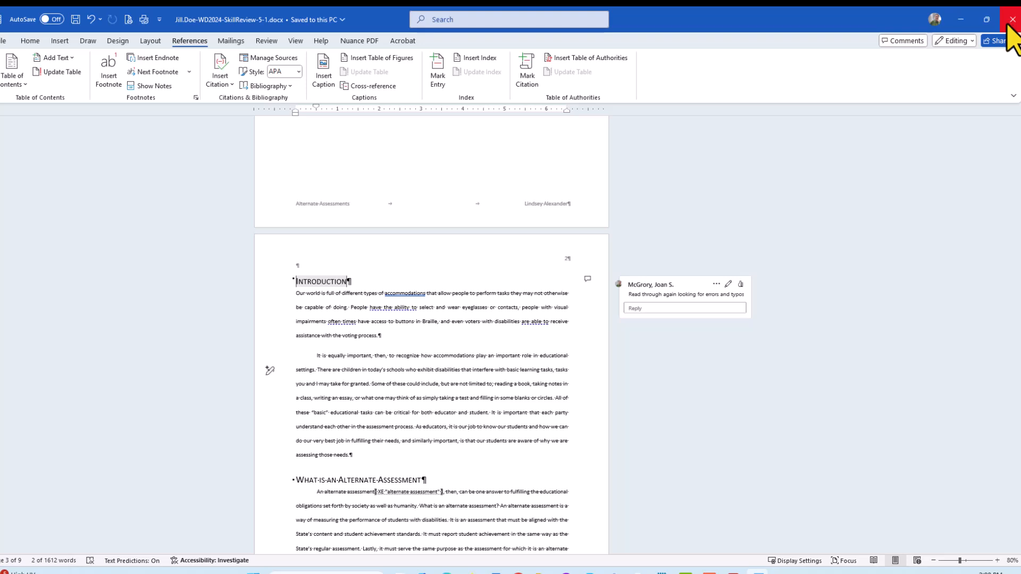
pyautogui.click(1009, 27)
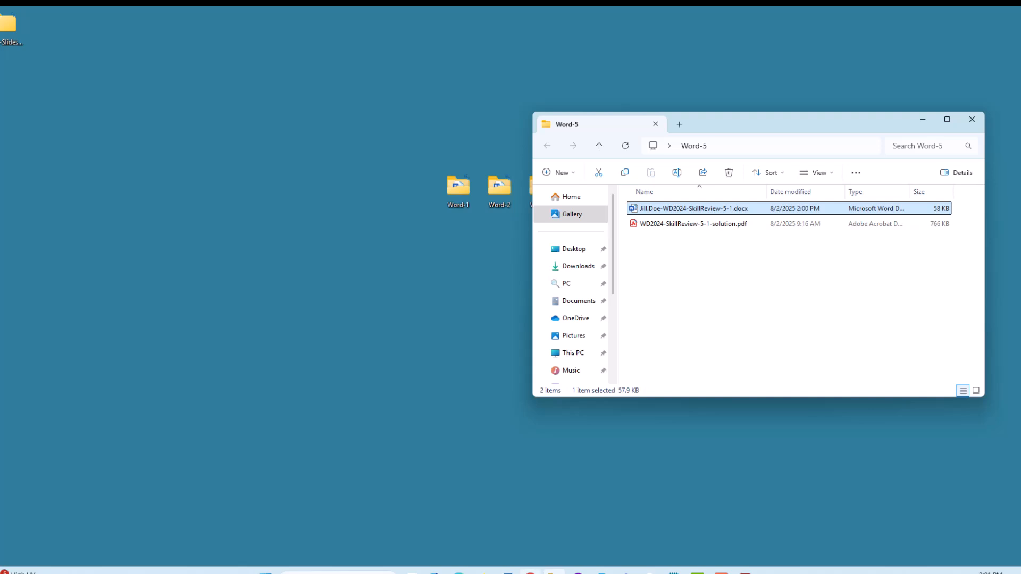
# Arrange the browser beside the Word-5 folder, upload the saved SkillReview-5-1 document to the assignment, and submit it for grading
pyautogui.click(531, 571)
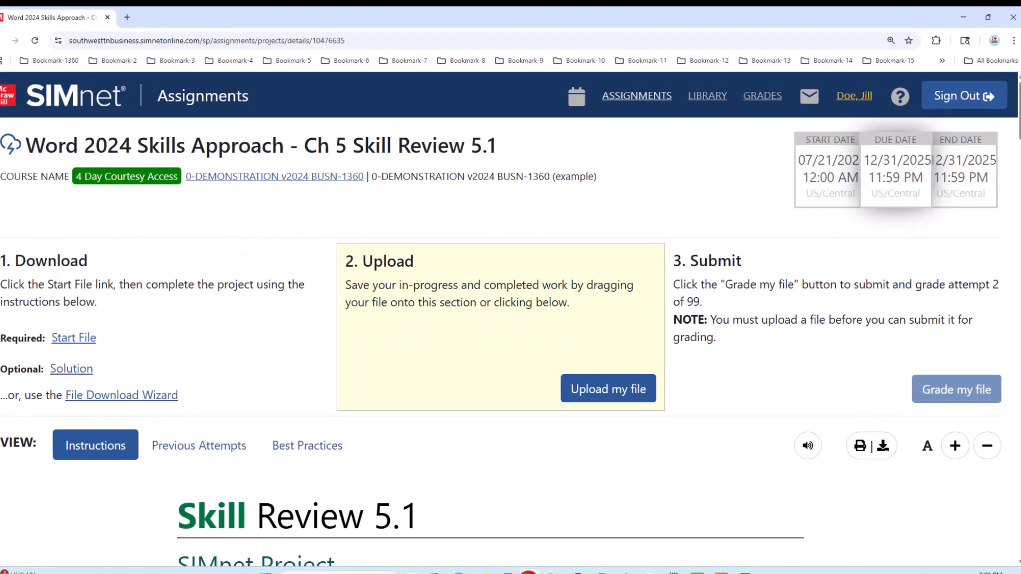
pyautogui.click(988, 18)
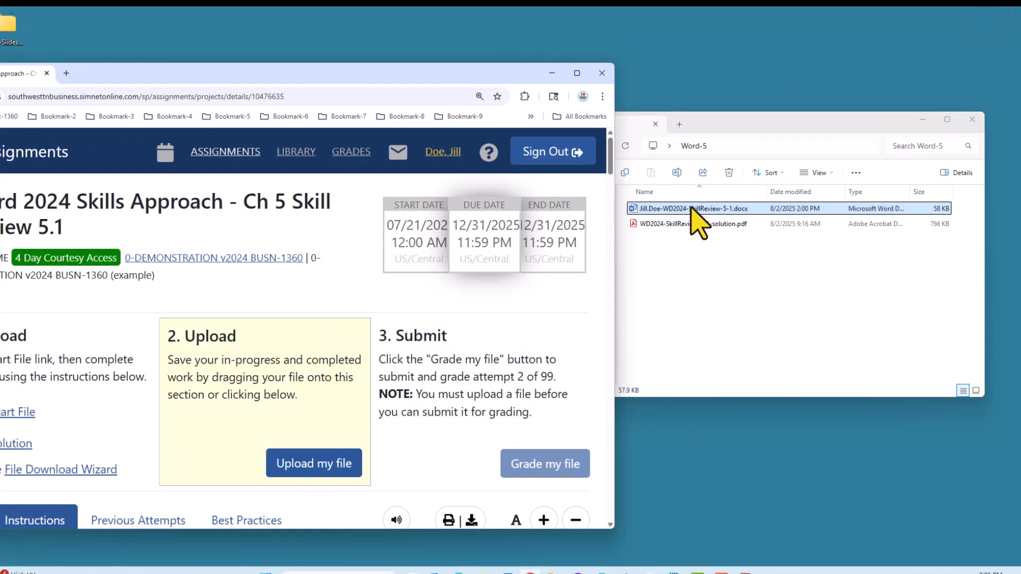
pyautogui.moveTo(692, 210); pyautogui.dragTo(338, 453)
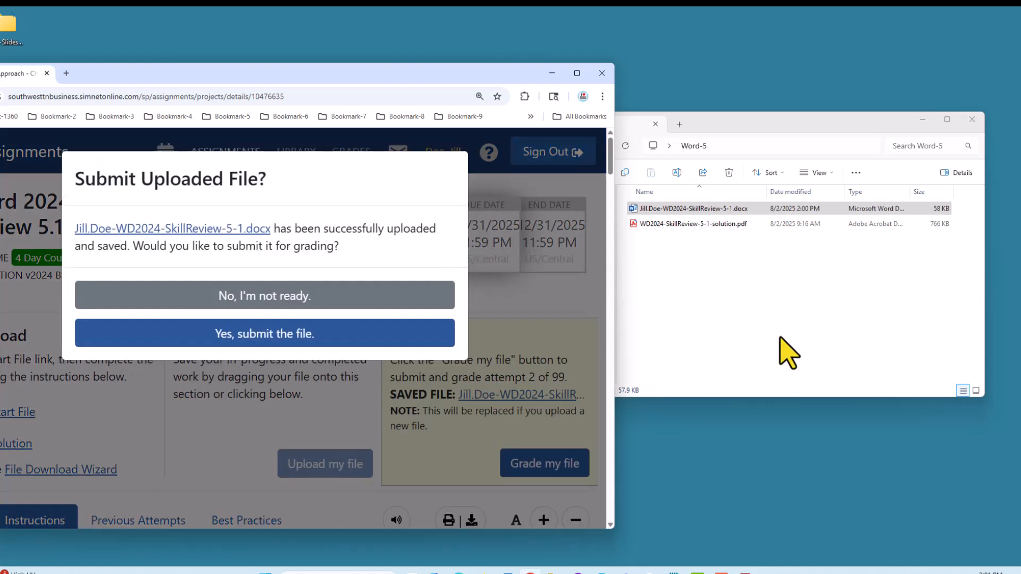
pyautogui.click(312, 335)
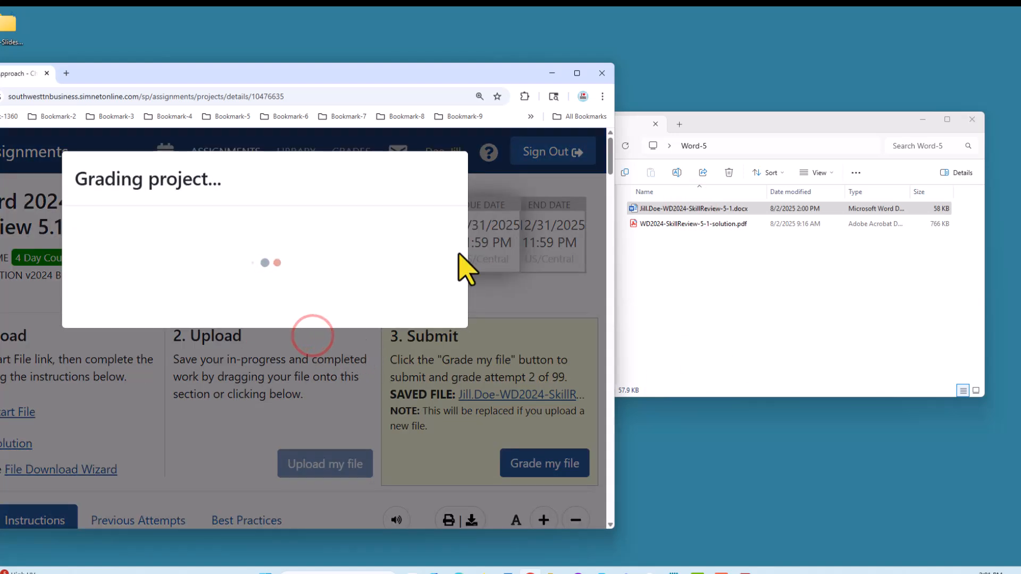
# Examine the attempt 2 grading results and expand the feedback for item 7, Add a comment to a document
pyautogui.moveTo(358, 75); pyautogui.dragTo(446, 50)
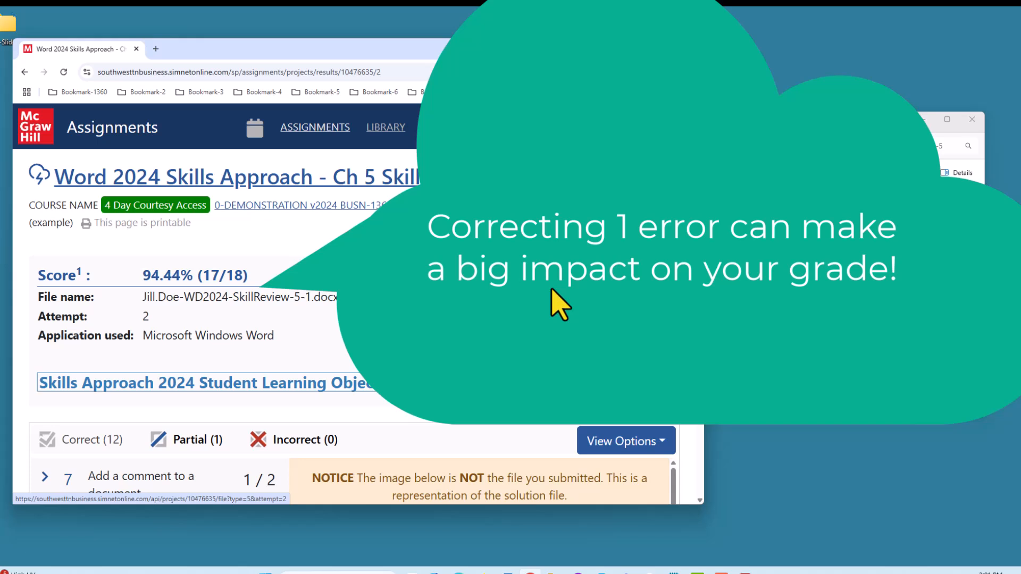
pyautogui.scroll(-1, 374, 277)
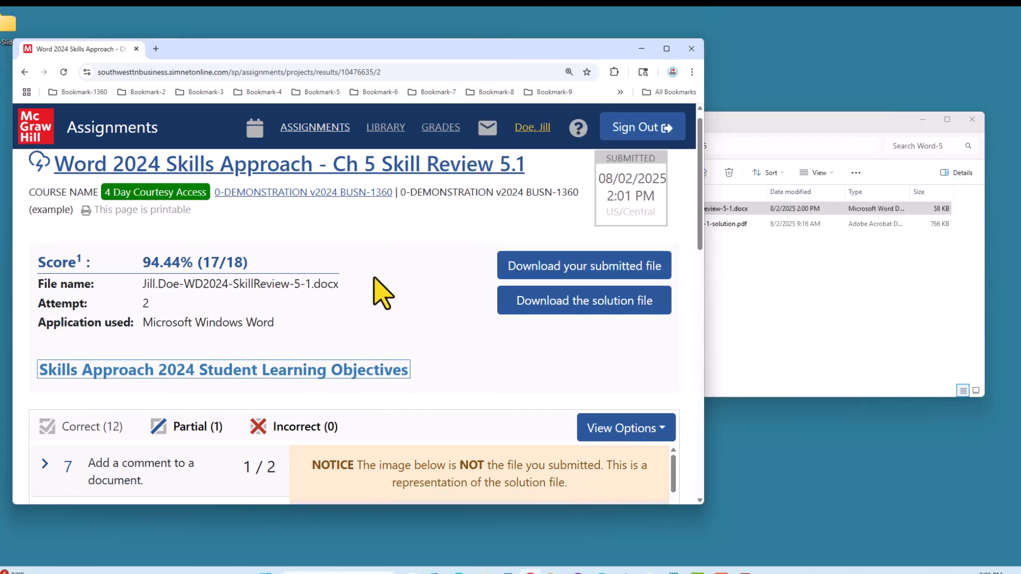
pyautogui.scroll(-4, 383, 293)
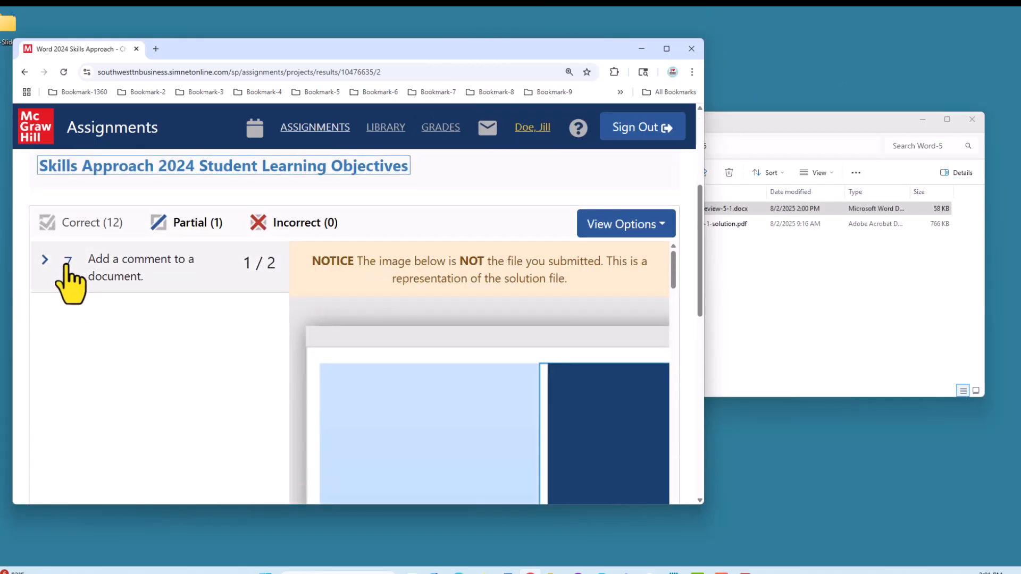
pyautogui.click(51, 262)
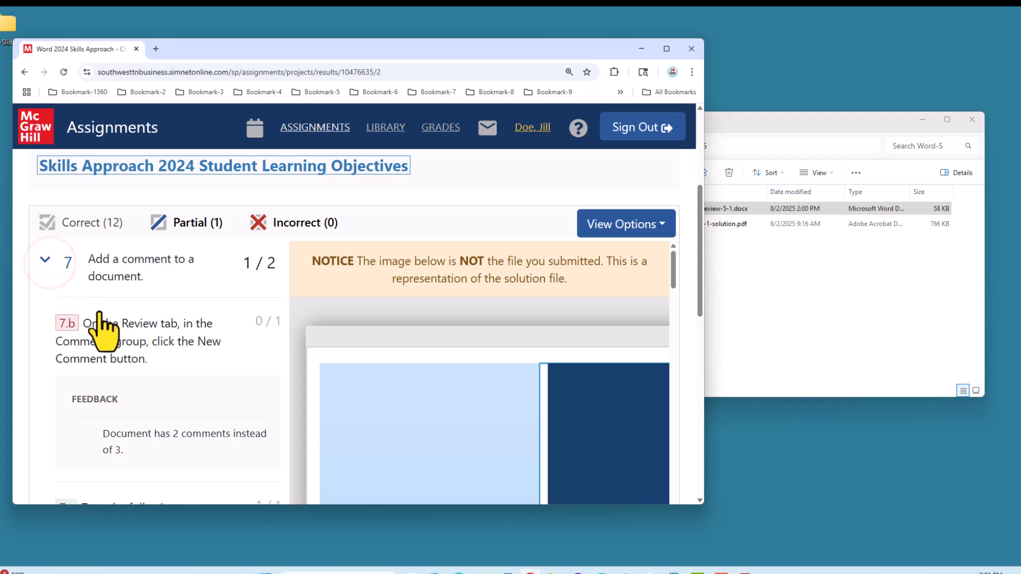
pyautogui.scroll(-1, 101, 319)
pyautogui.scroll(-2, 106, 322)
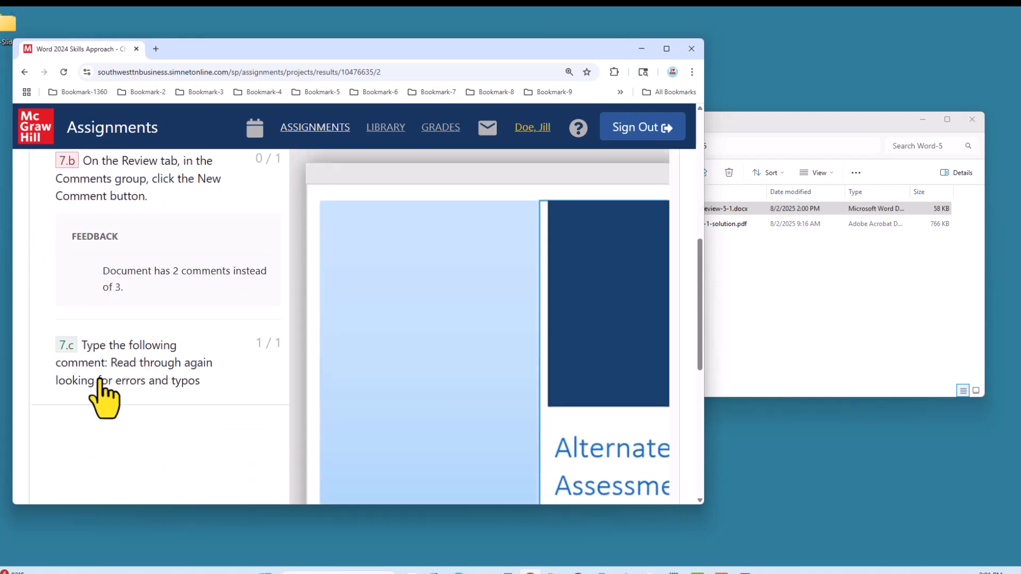
pyautogui.scroll(1, 103, 392)
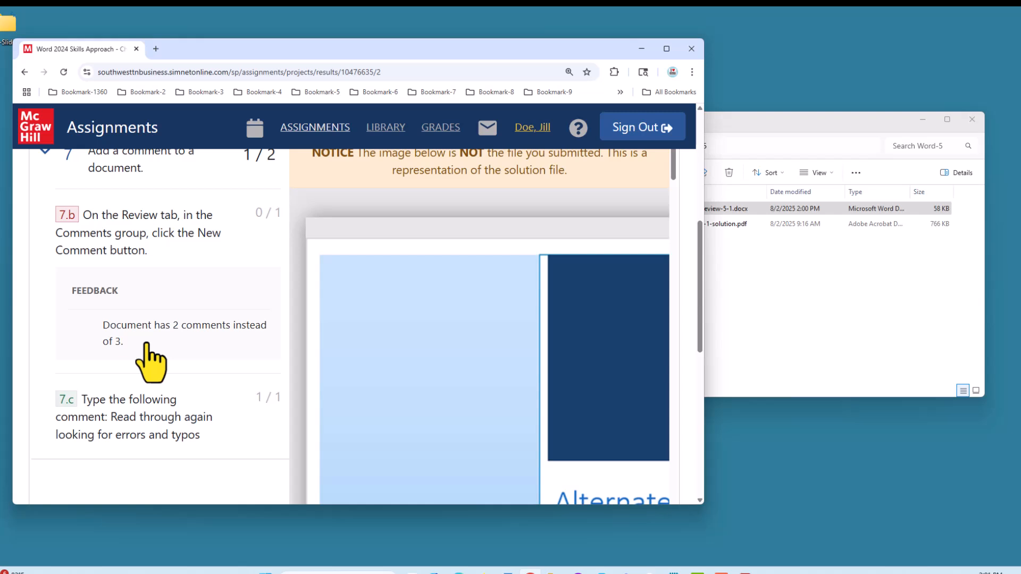
pyautogui.scroll(1, 150, 364)
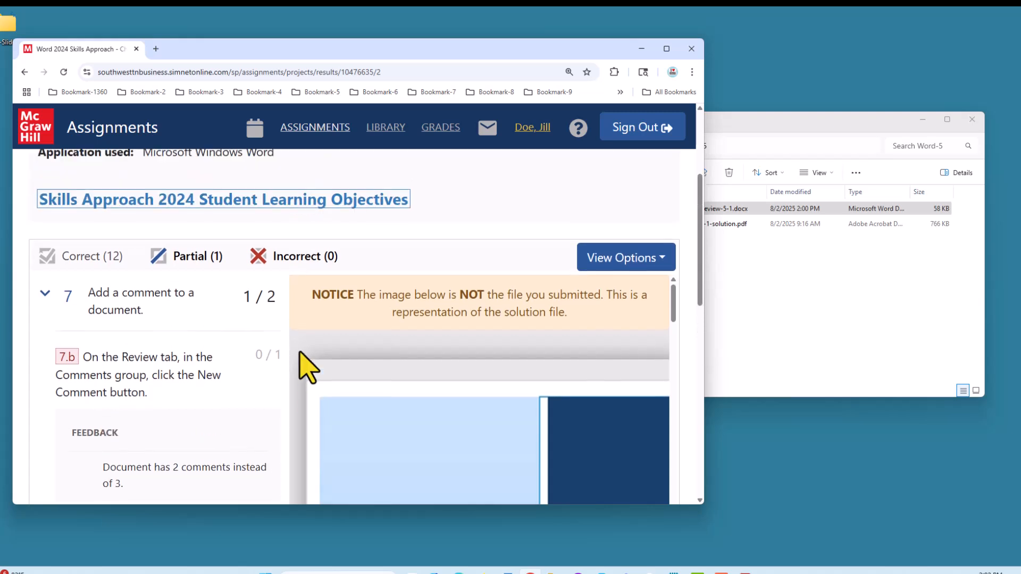
pyautogui.scroll(4, 298, 366)
pyautogui.scroll(1, 304, 367)
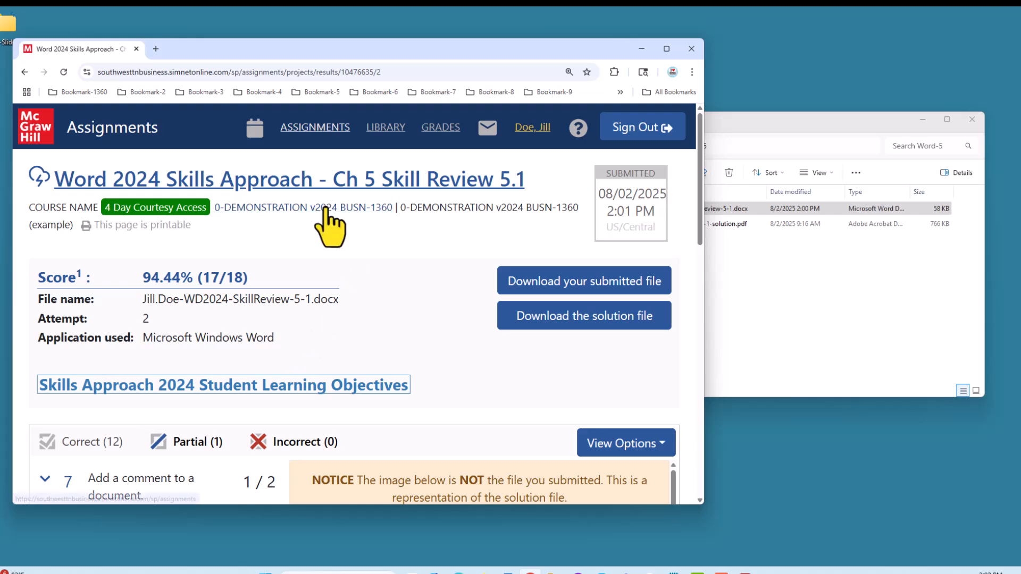
# Return to the Skill Review 5.1 assignment page and read step 7, Add a comment to a document, in the instructions
pyautogui.click(339, 181)
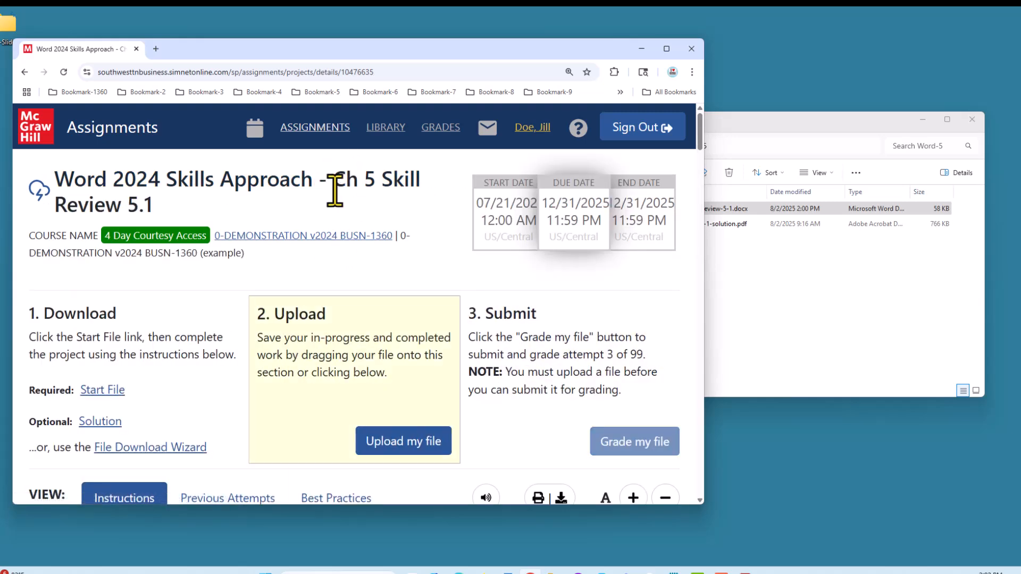
pyautogui.scroll(-12, 336, 192)
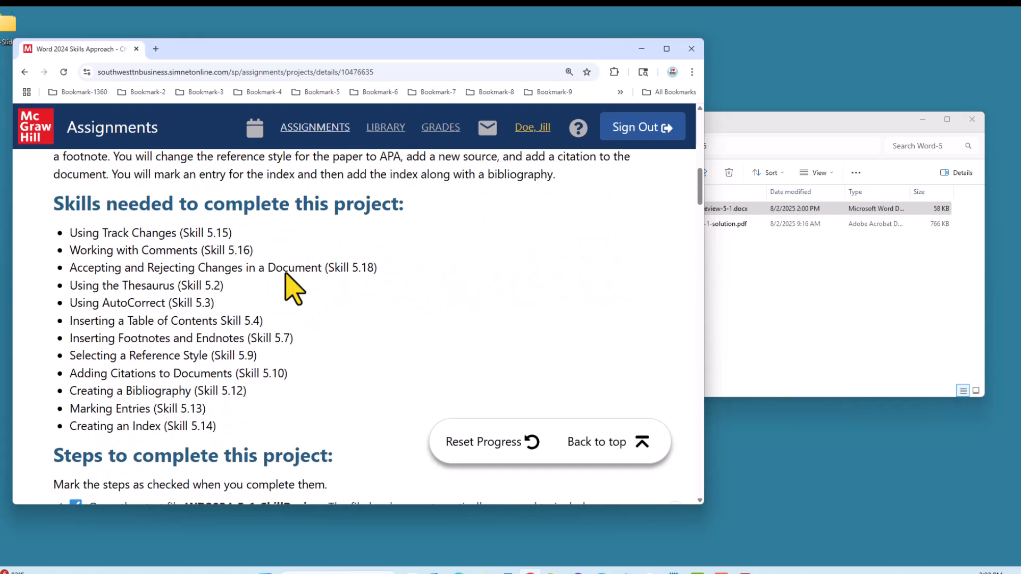
pyautogui.scroll(-15, 292, 287)
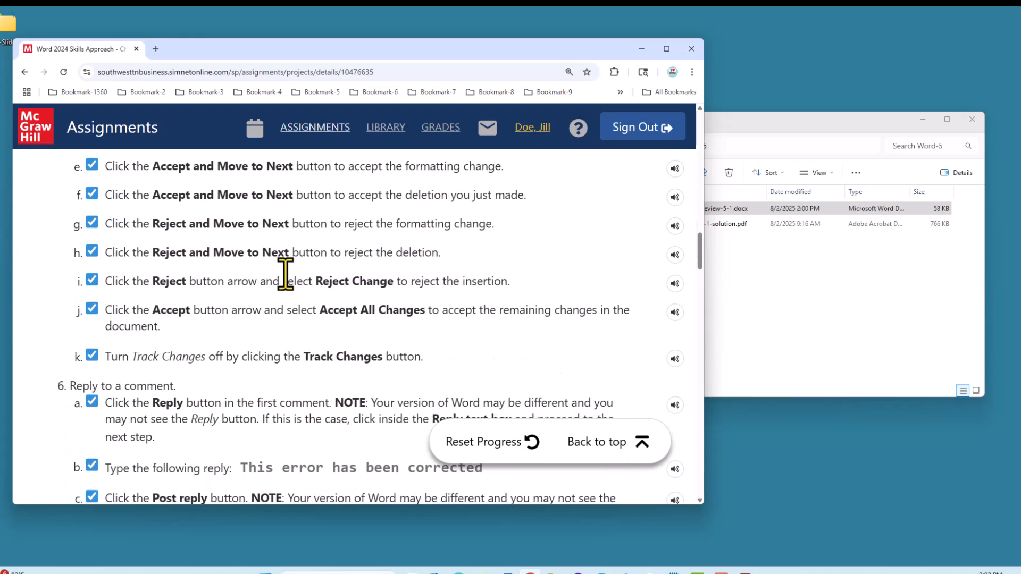
pyautogui.scroll(-6, 286, 274)
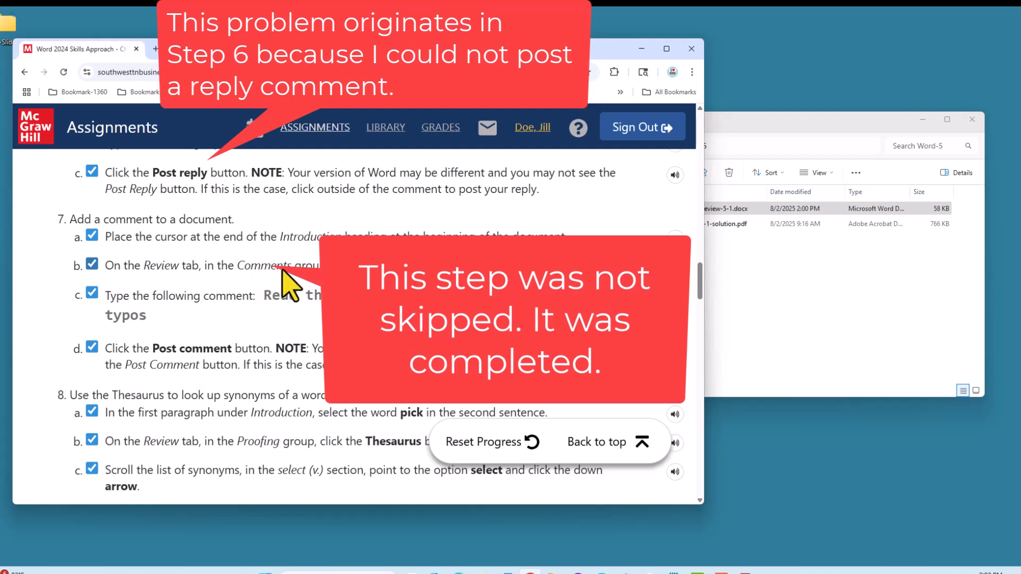
# Open the SkillReview-5-1 document from the Word-5 folder in Word
pyautogui.click(831, 333)
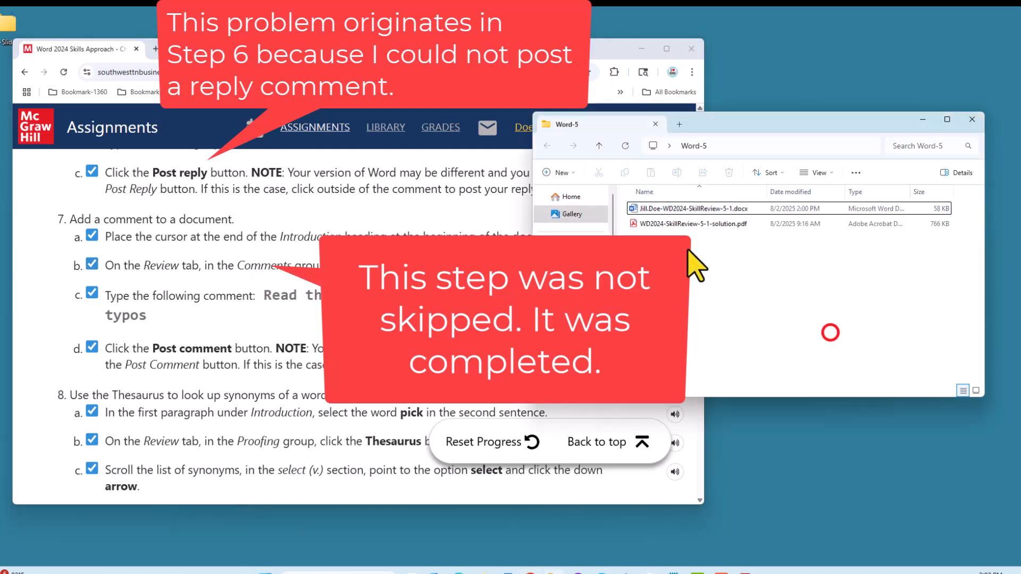
pyautogui.doubleClick(682, 208)
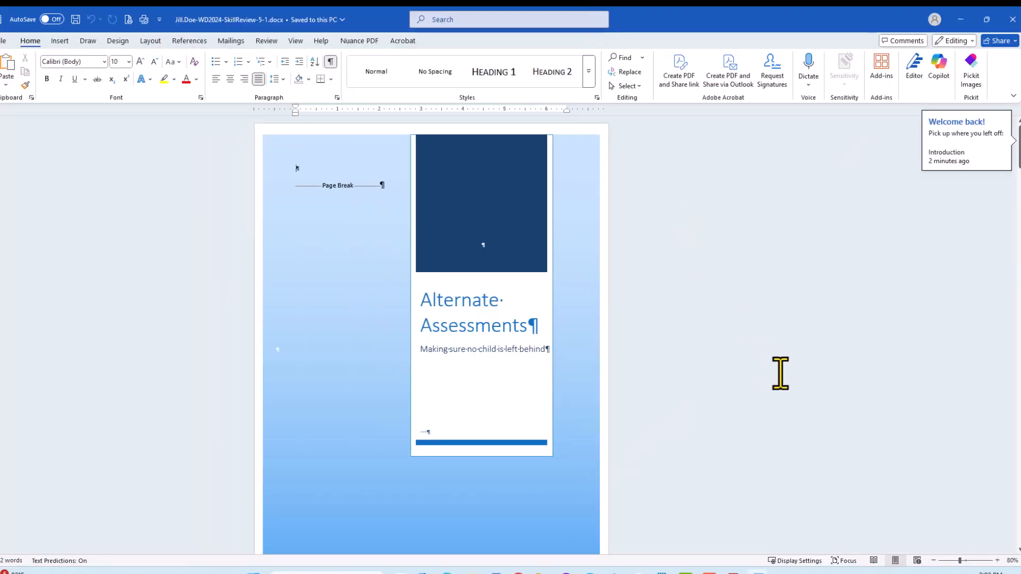
pyautogui.scroll(-3, 779, 380)
pyautogui.scroll(-9, 779, 380)
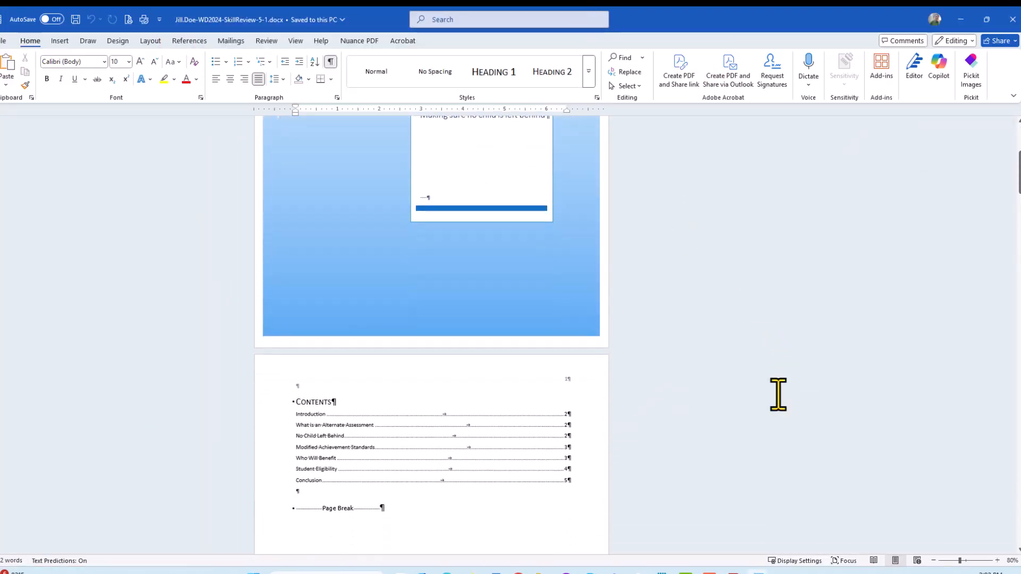
# Arrange the assignment instructions and the Word document side by side, with Word on the right half of the screen
pyautogui.click(986, 19)
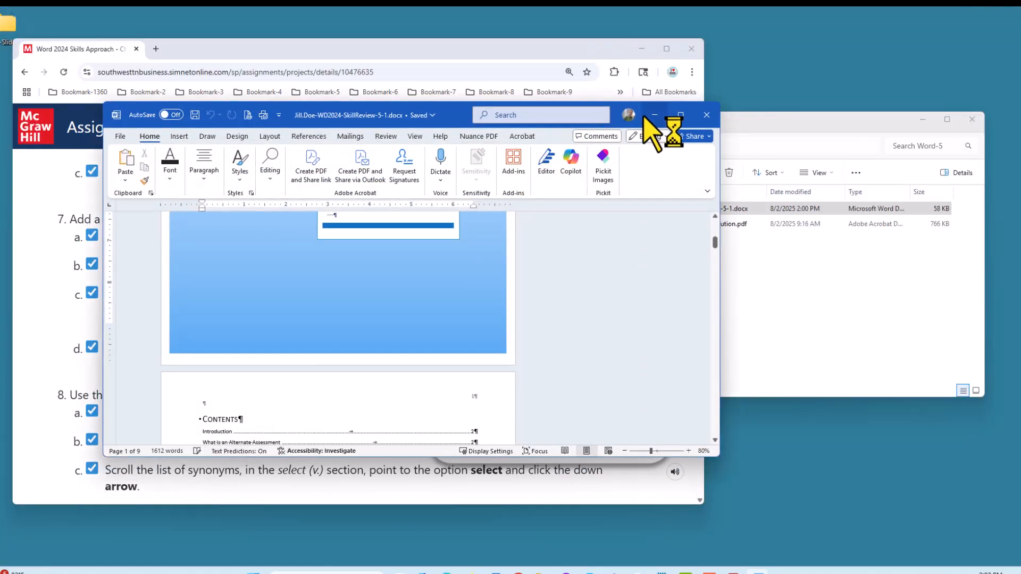
pyautogui.moveTo(680, 117)
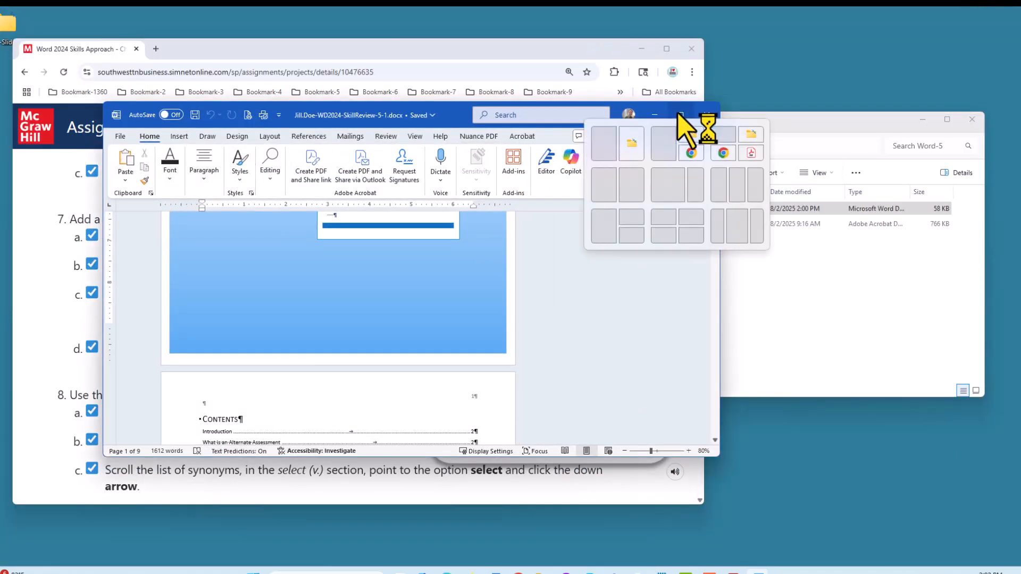
pyautogui.click(628, 181)
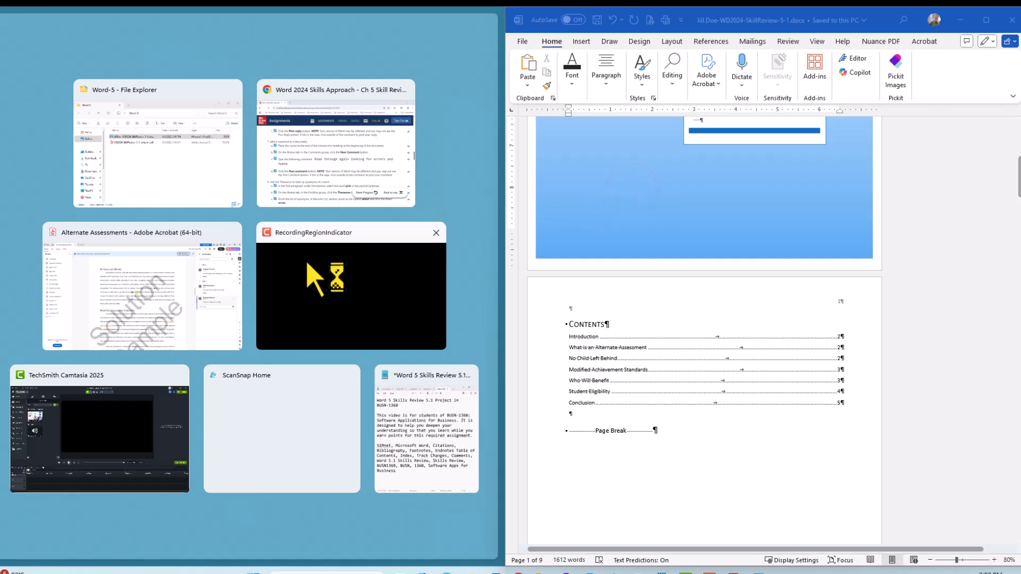
pyautogui.click(355, 168)
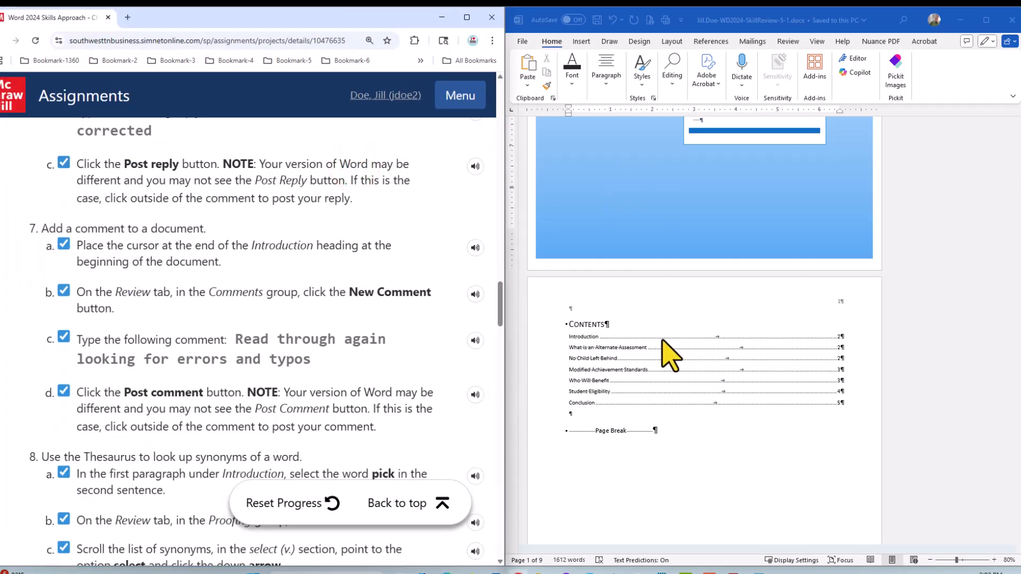
# Place the cursor at the end of the Introduction heading in the document
pyautogui.scroll(-4, 677, 353)
pyautogui.scroll(-8, 694, 359)
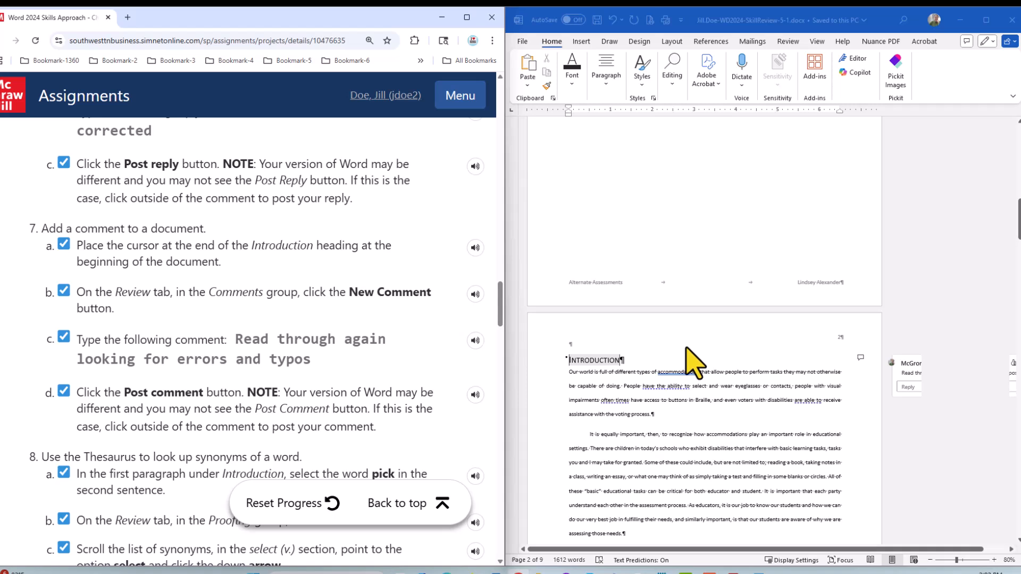
pyautogui.click(623, 360)
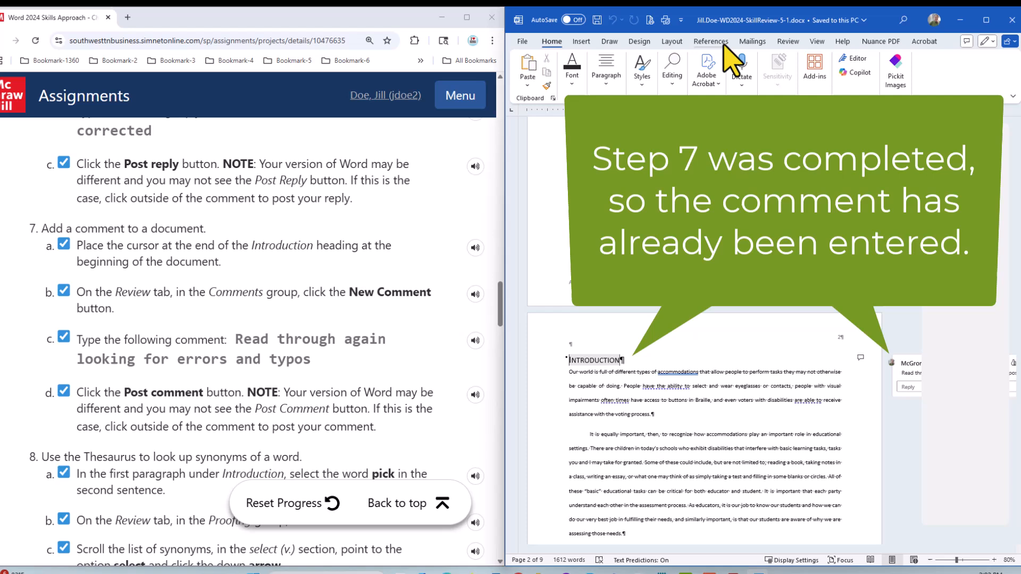
# Bring up the commenting commands for the document and reread instruction steps 6 and 7 on replying to and adding comments
pyautogui.click(788, 41)
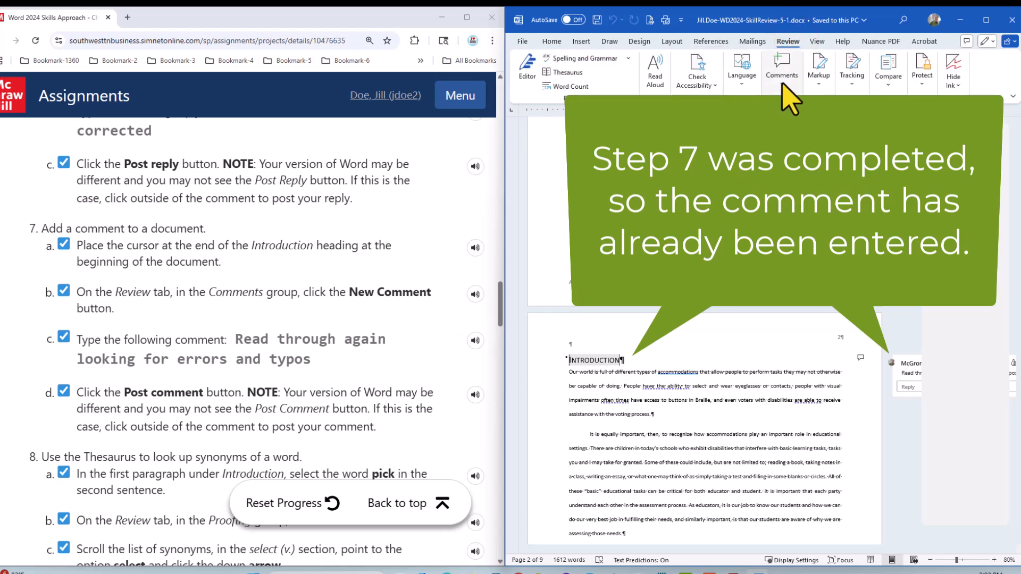
pyautogui.click(784, 61)
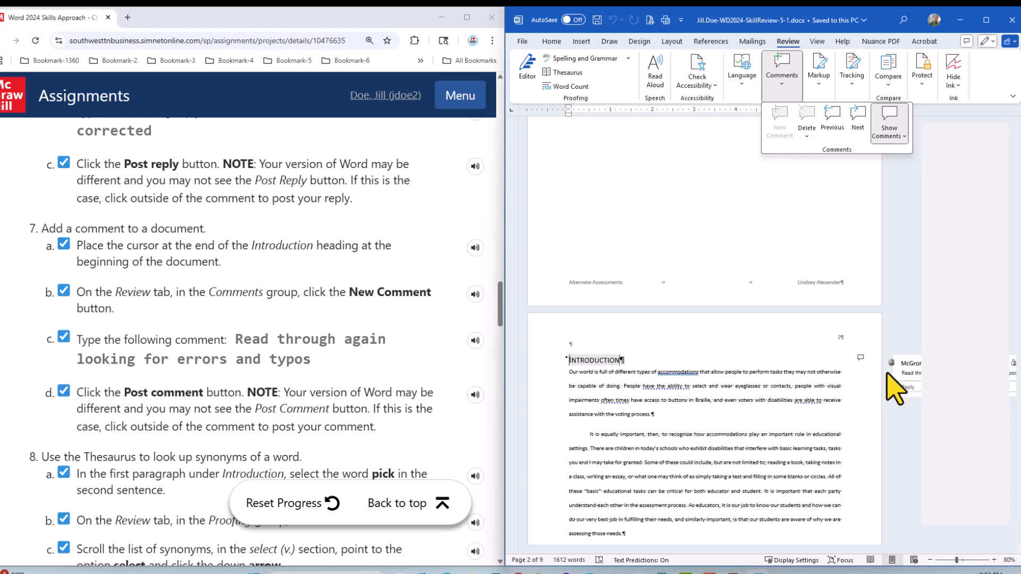
pyautogui.scroll(2, 298, 258)
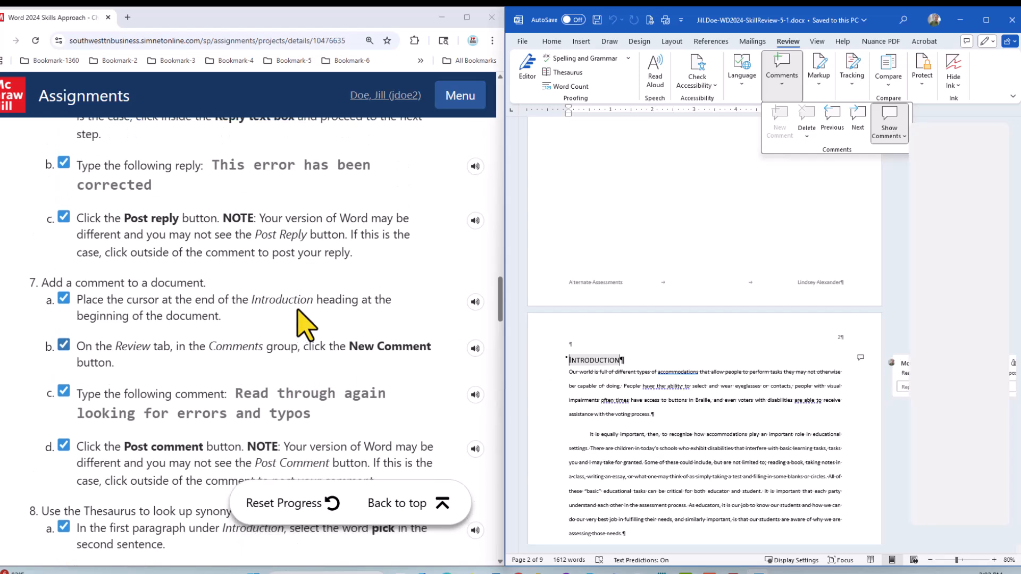
pyautogui.scroll(1, 298, 311)
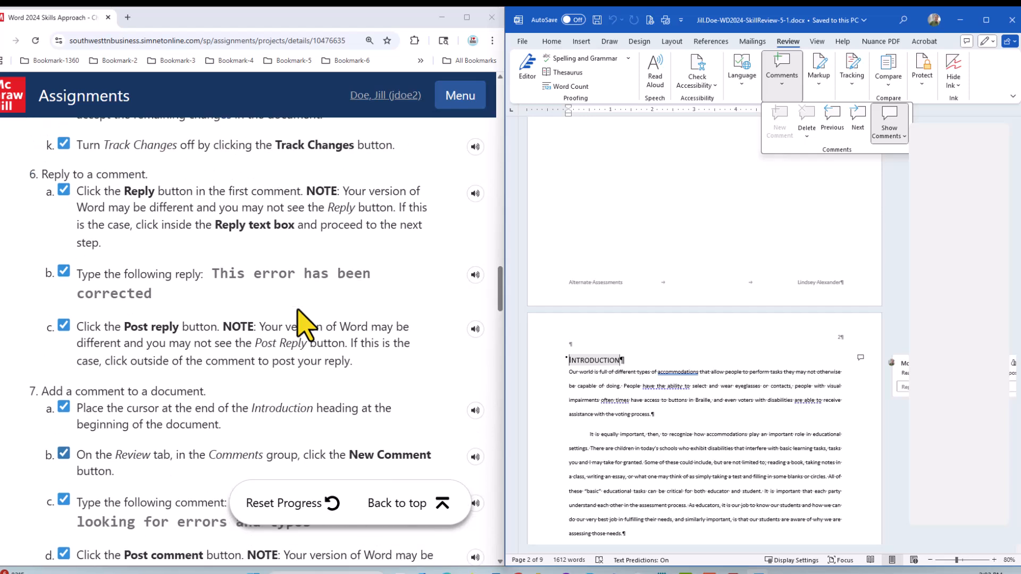
pyautogui.scroll(-2, 298, 311)
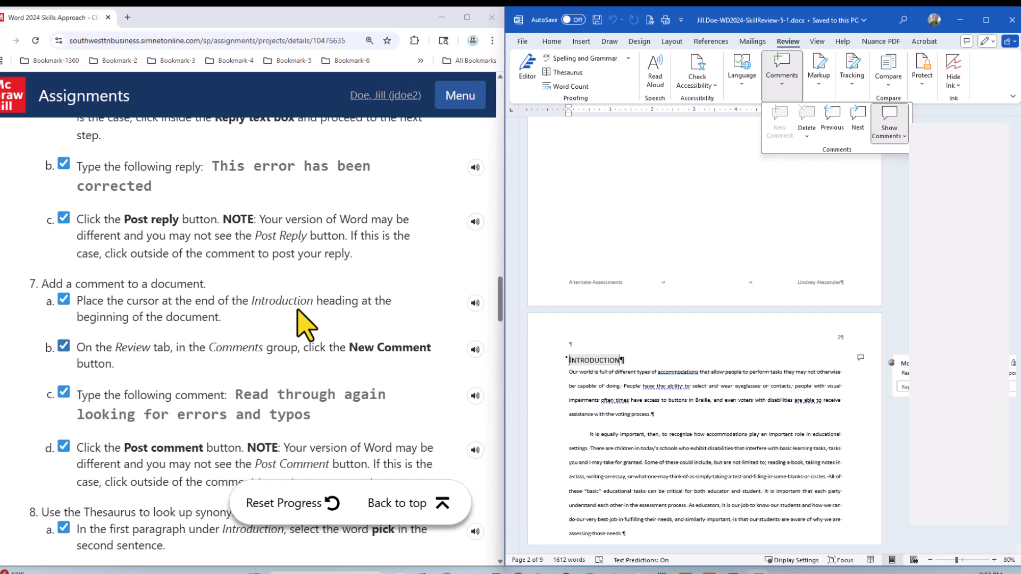
pyautogui.scroll(-1, 313, 393)
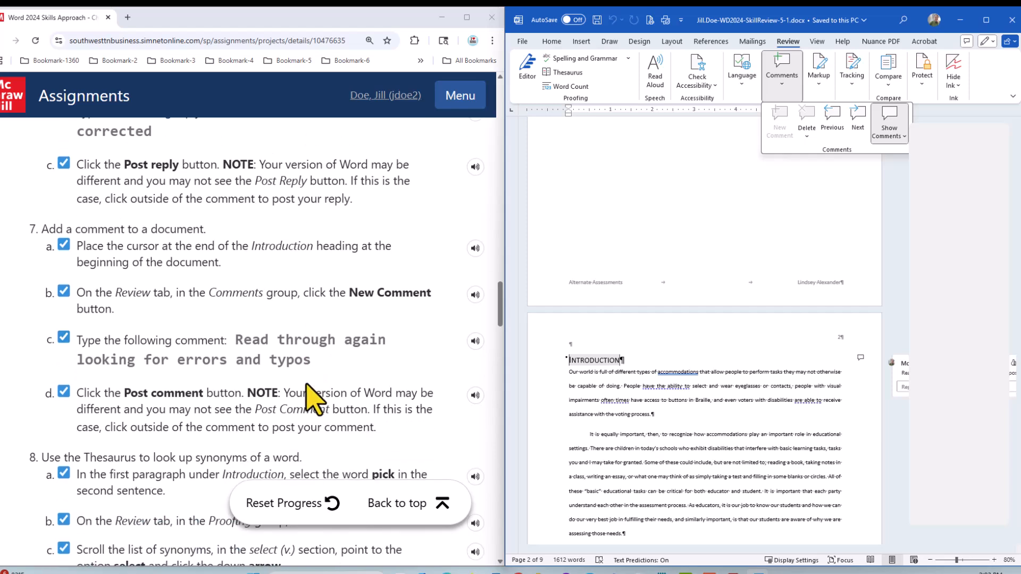
pyautogui.scroll(4, 308, 386)
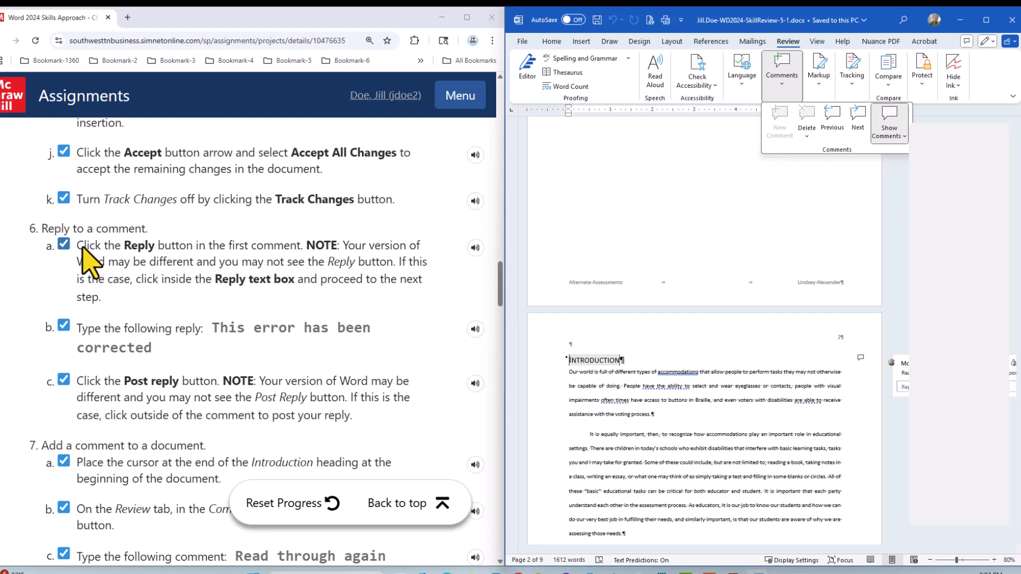
# Post the reply "This error has been corrected." to the comment on the word achievement on page 3
pyautogui.click(722, 403)
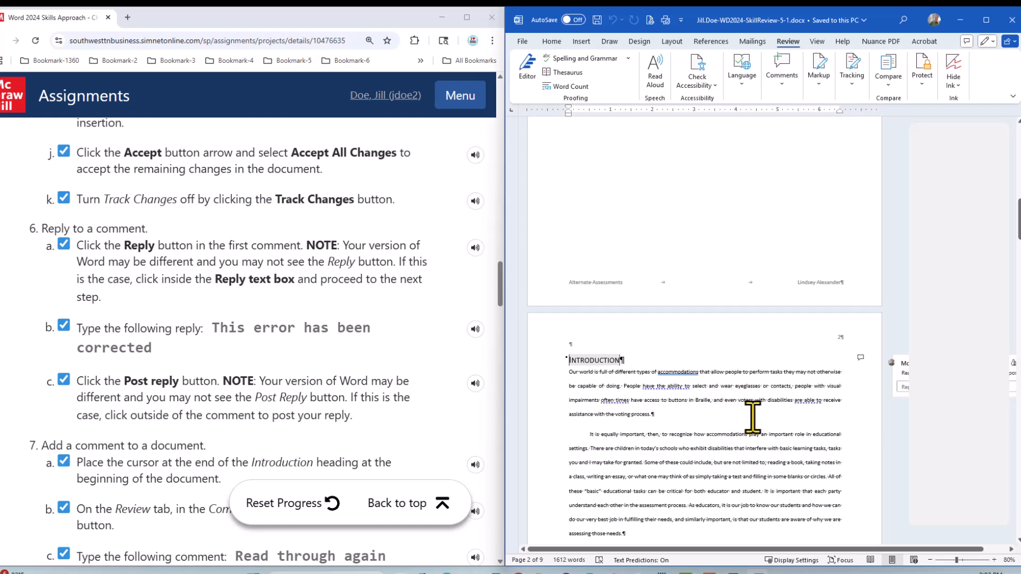
pyautogui.scroll(5, 735, 396)
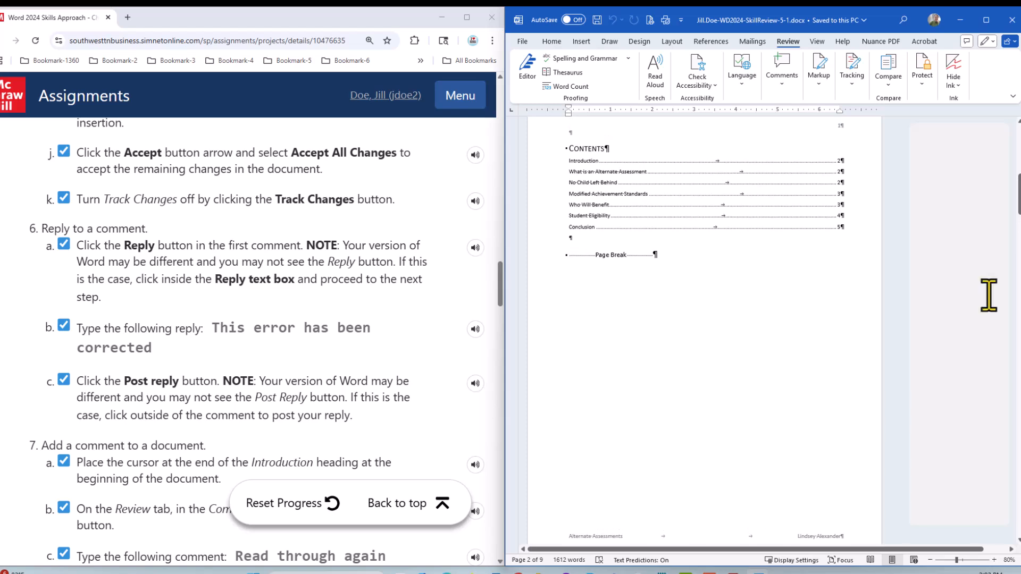
pyautogui.moveTo(1020, 207); pyautogui.dragTo(1016, 293)
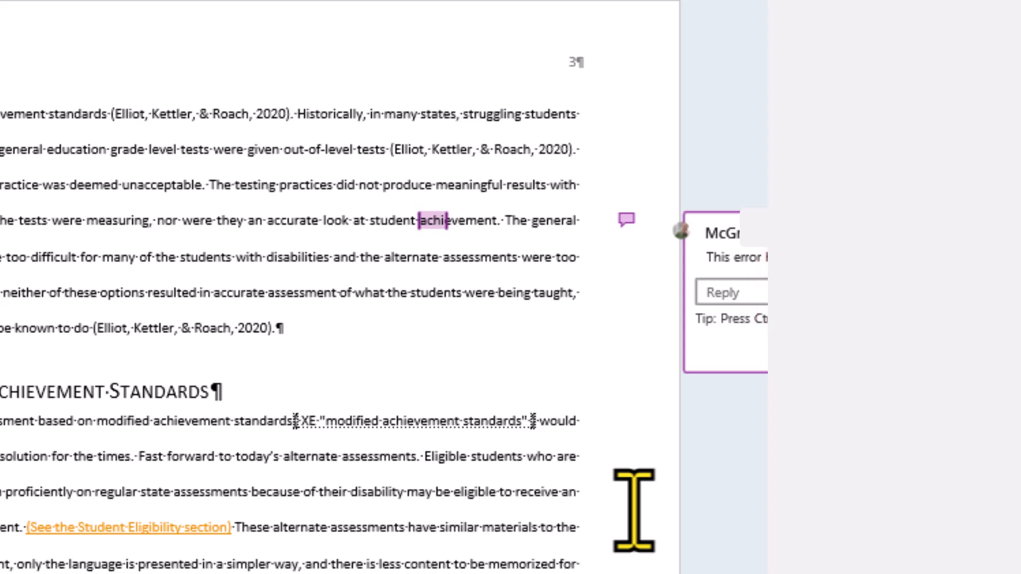
pyautogui.write('Th')
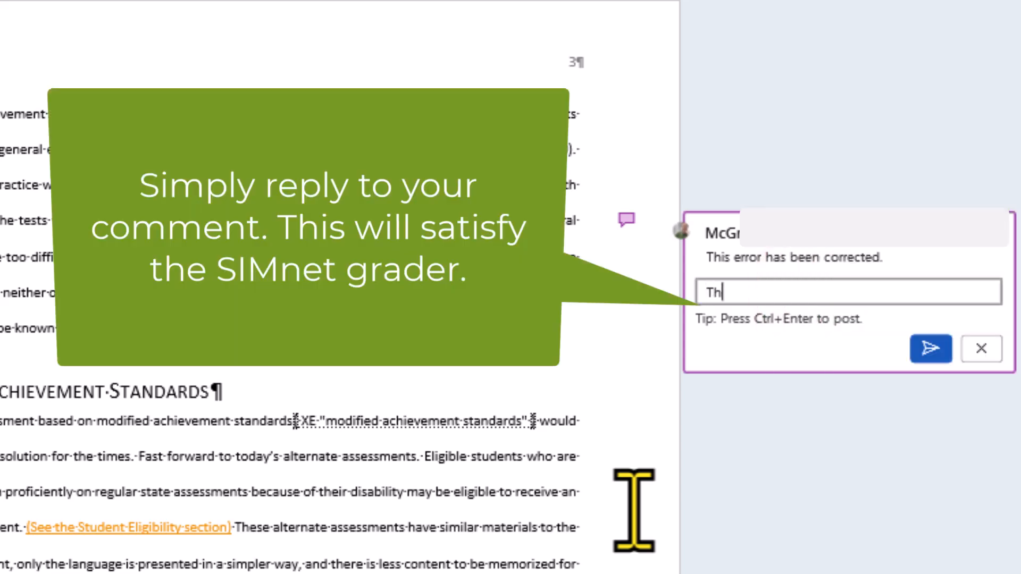
pyautogui.write('is error has bee')
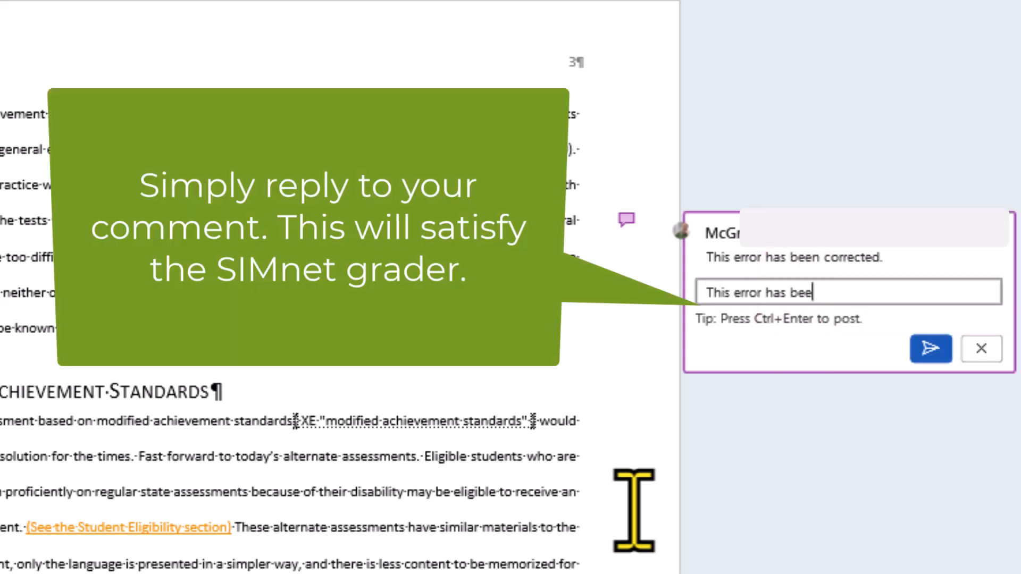
pyautogui.write('n correcte ')
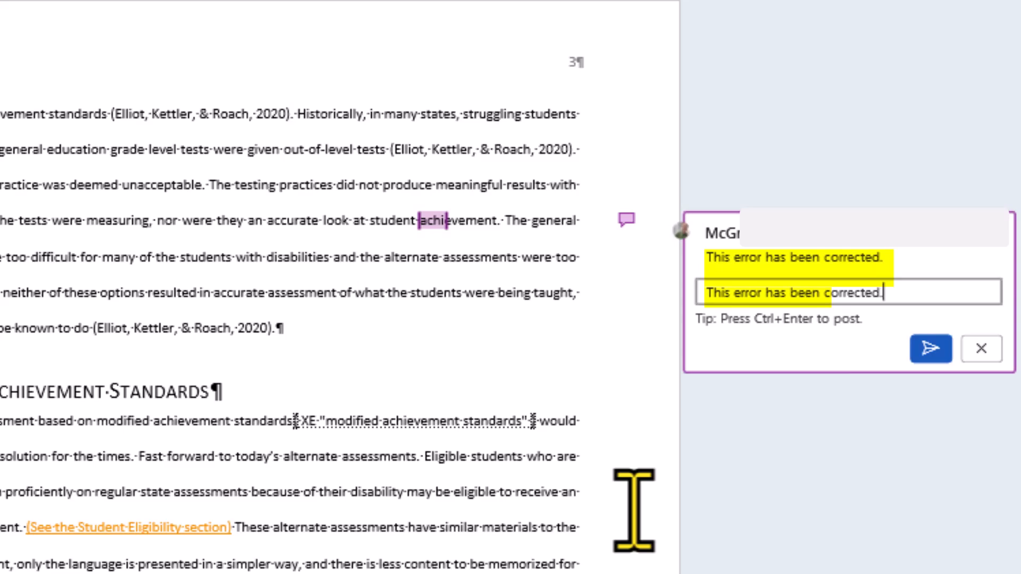
pyautogui.write('.')
pyautogui.click(930, 349)
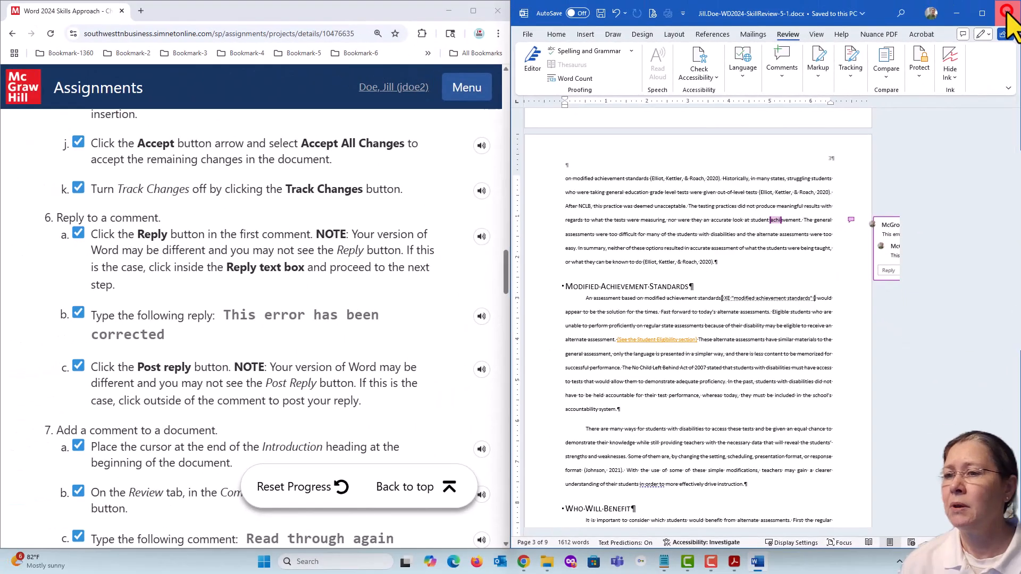
# Close the Word document and go back to the Upload section of the Skill Review 5.1 assignment page
pyautogui.click(1007, 11)
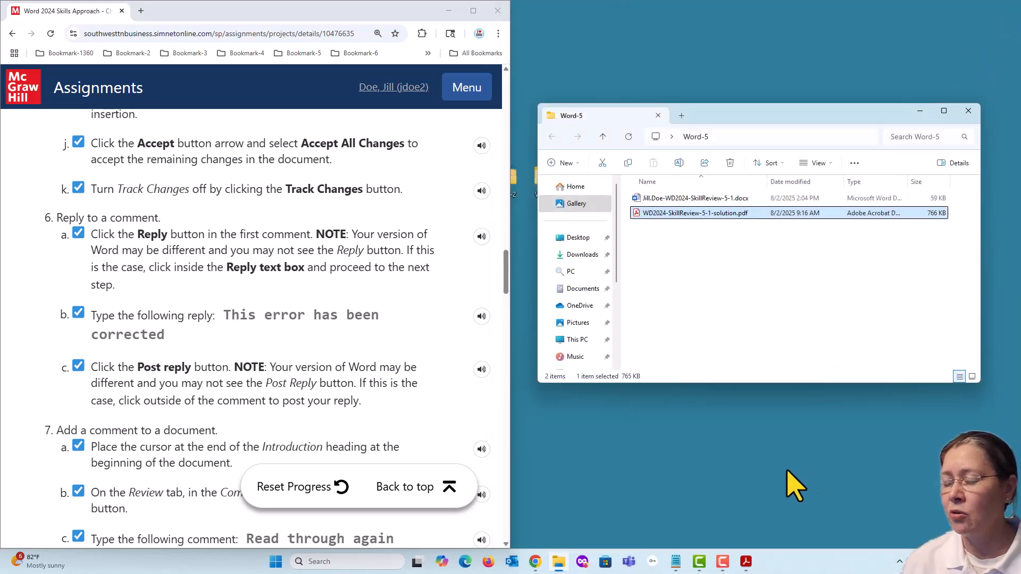
pyautogui.click(535, 562)
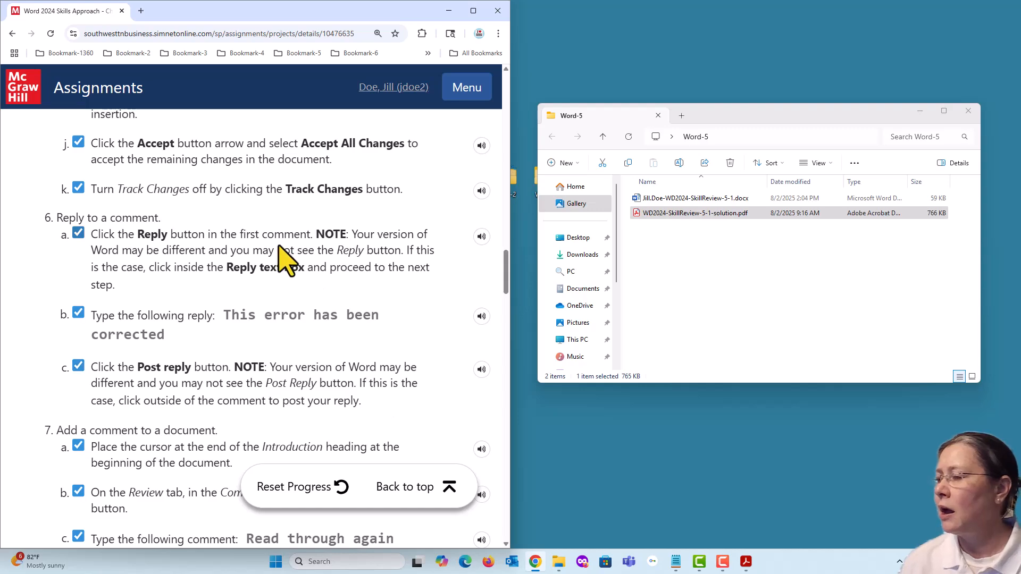
pyautogui.scroll(1, 280, 249)
pyautogui.scroll(15, 285, 261)
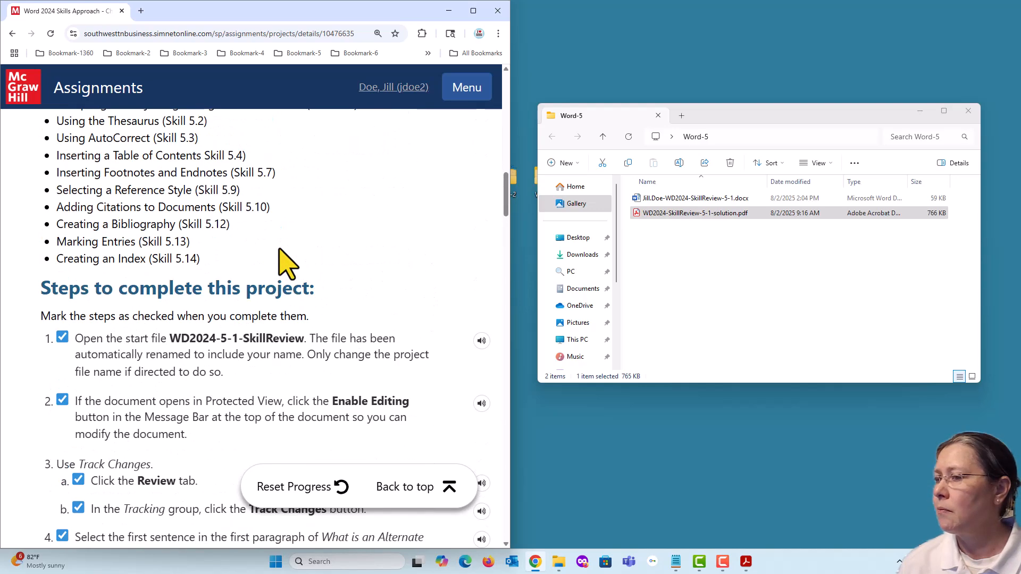
pyautogui.scroll(8, 358, 344)
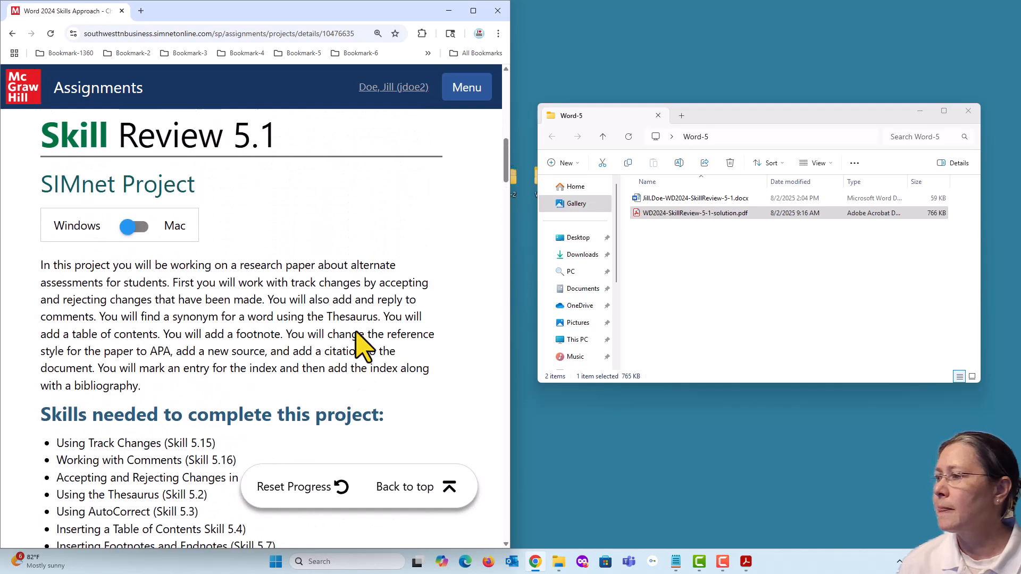
pyautogui.scroll(8, 364, 346)
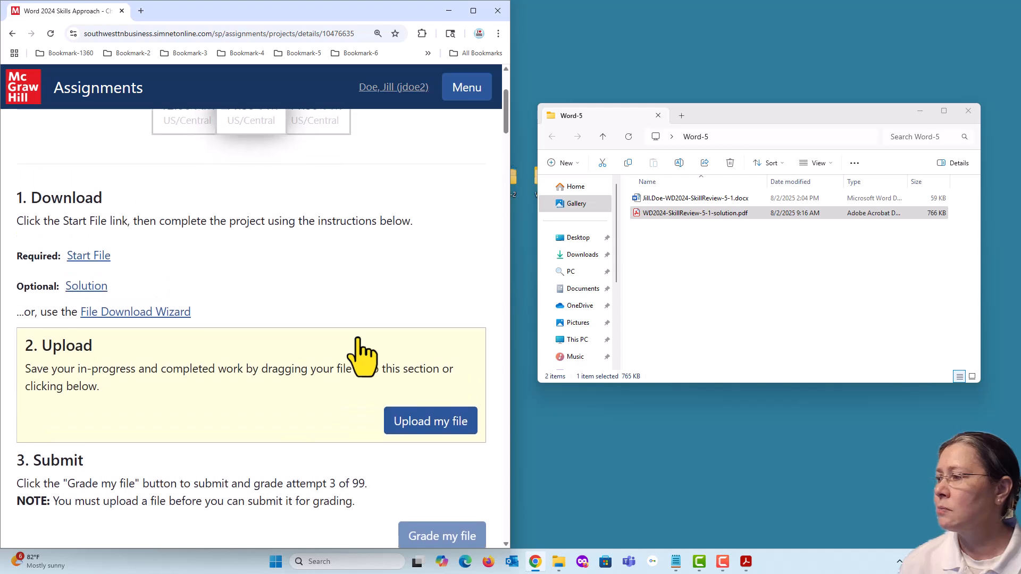
pyautogui.scroll(-5, 364, 346)
pyautogui.scroll(1, 365, 353)
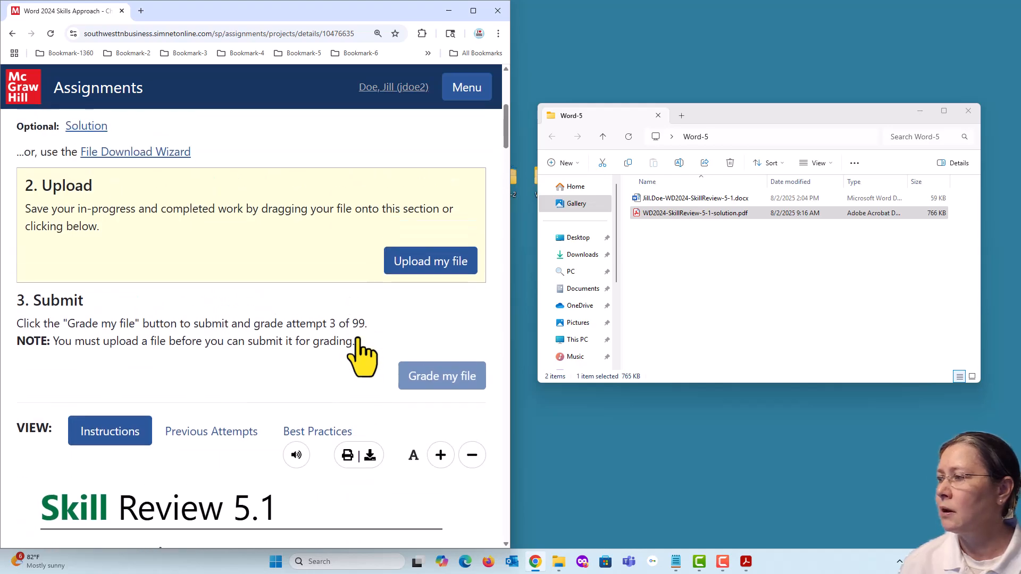
# Upload the SkillReview-5-1 Word document from the Word-5 folder to the assignment and submit it for grading
pyautogui.click(692, 213)
pyautogui.moveTo(692, 198); pyautogui.dragTo(419, 275)
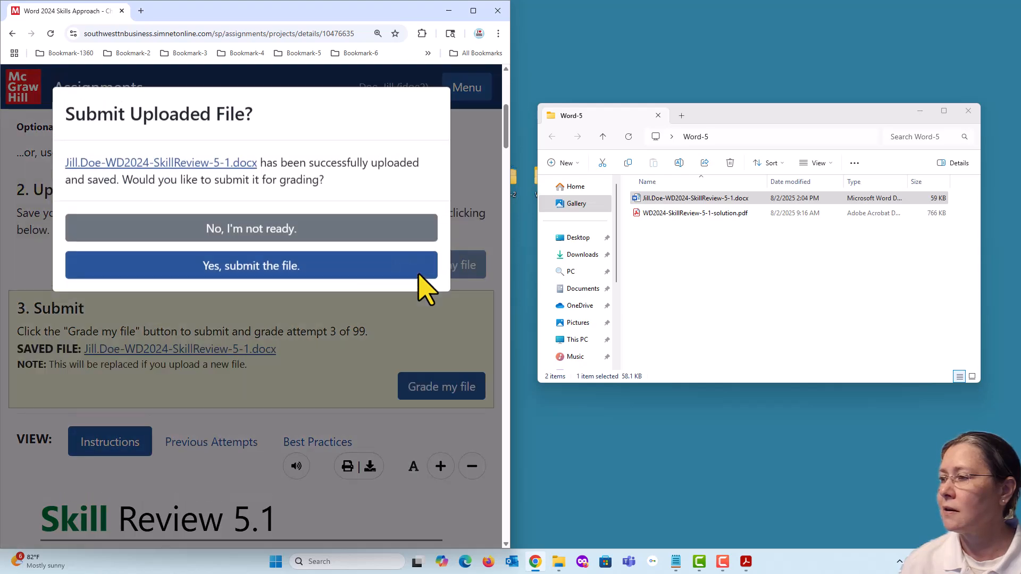
pyautogui.click(266, 262)
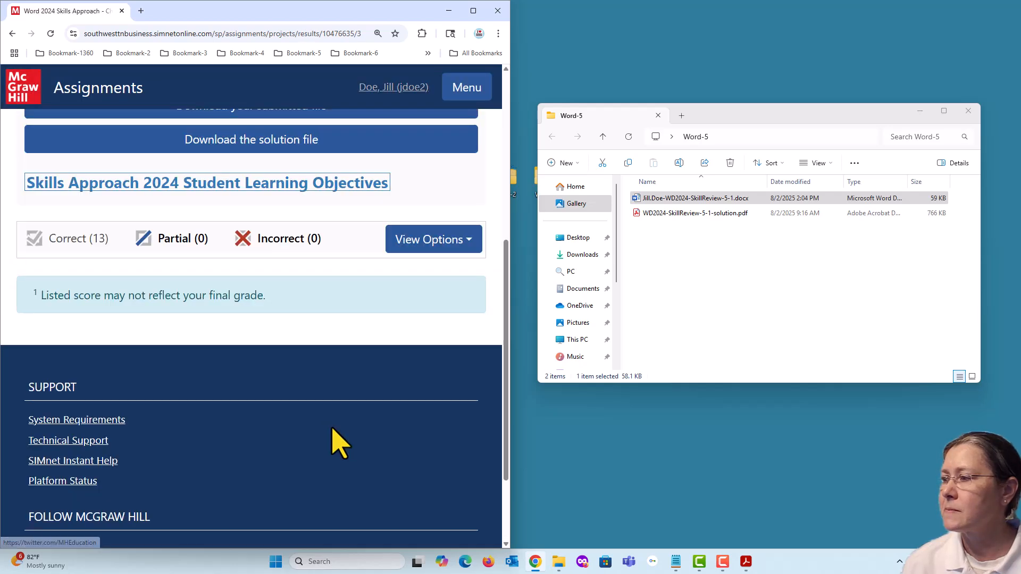
# Check the score on the results page and maximize the browser window
pyautogui.scroll(3, 353, 353)
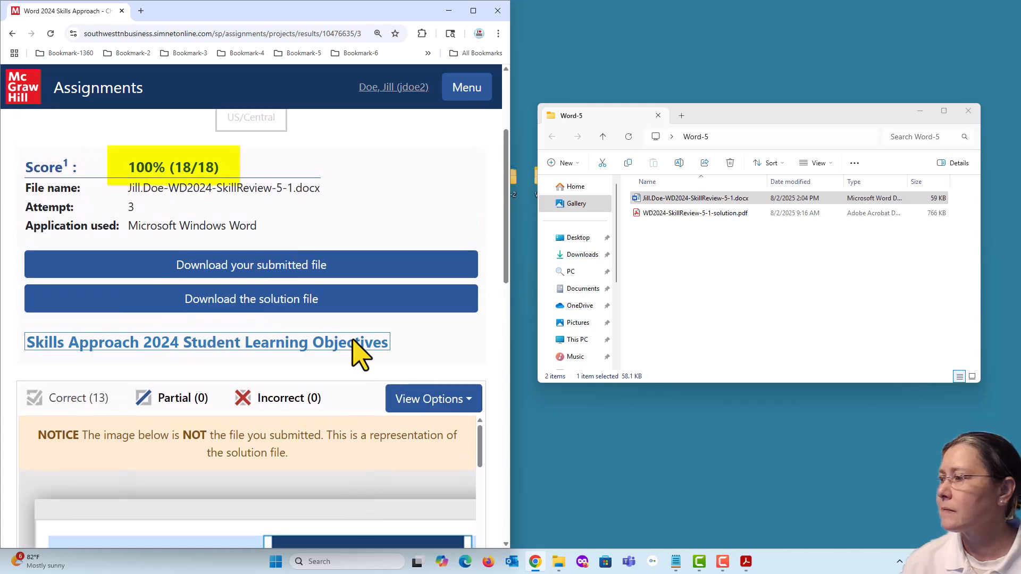
pyautogui.doubleClick(473, 10)
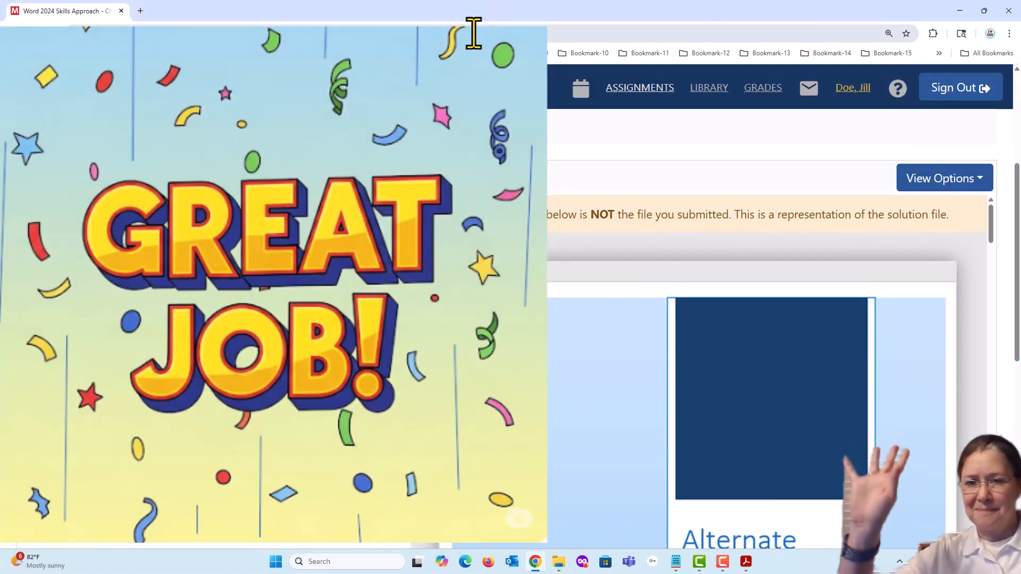